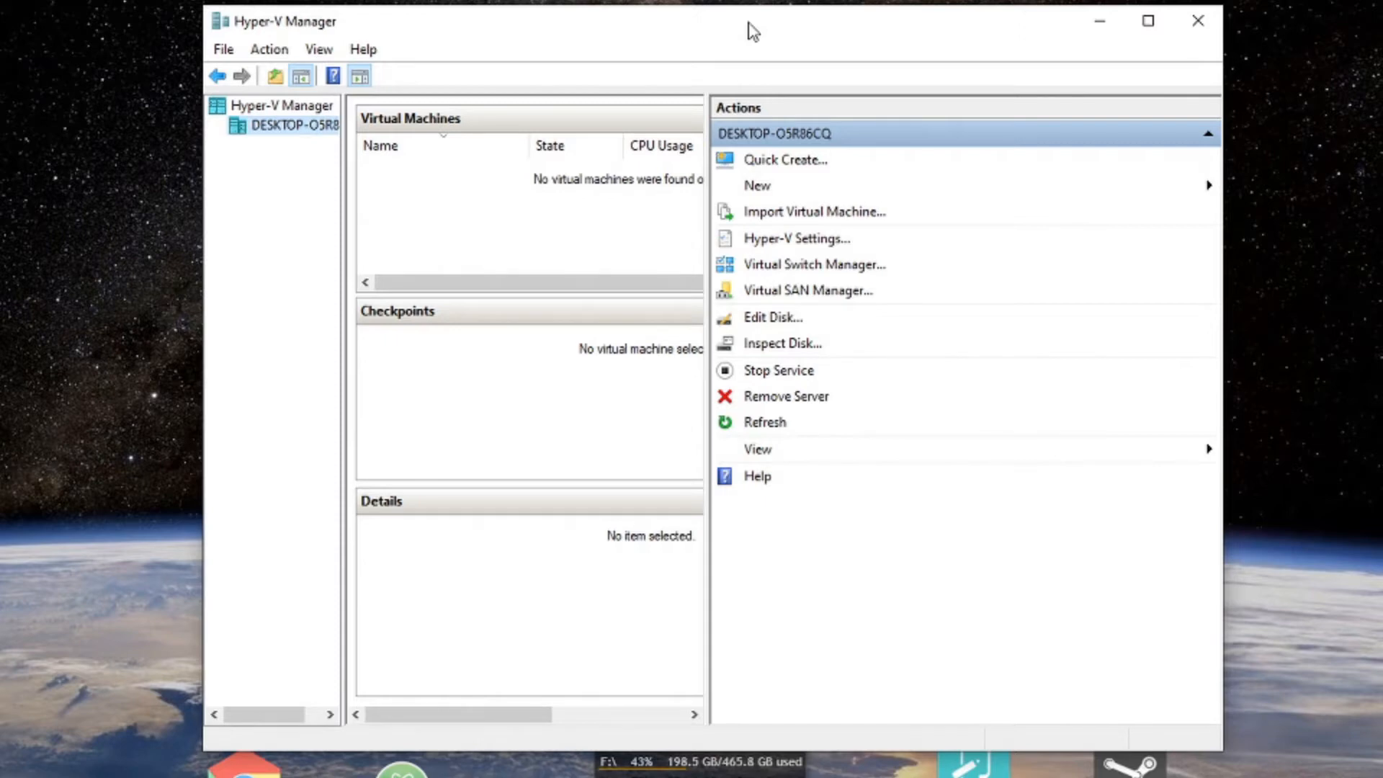
Reposition the Hyper-V Manager window and open Windows Features from Start search.
drag(719, 27, 740, 16)
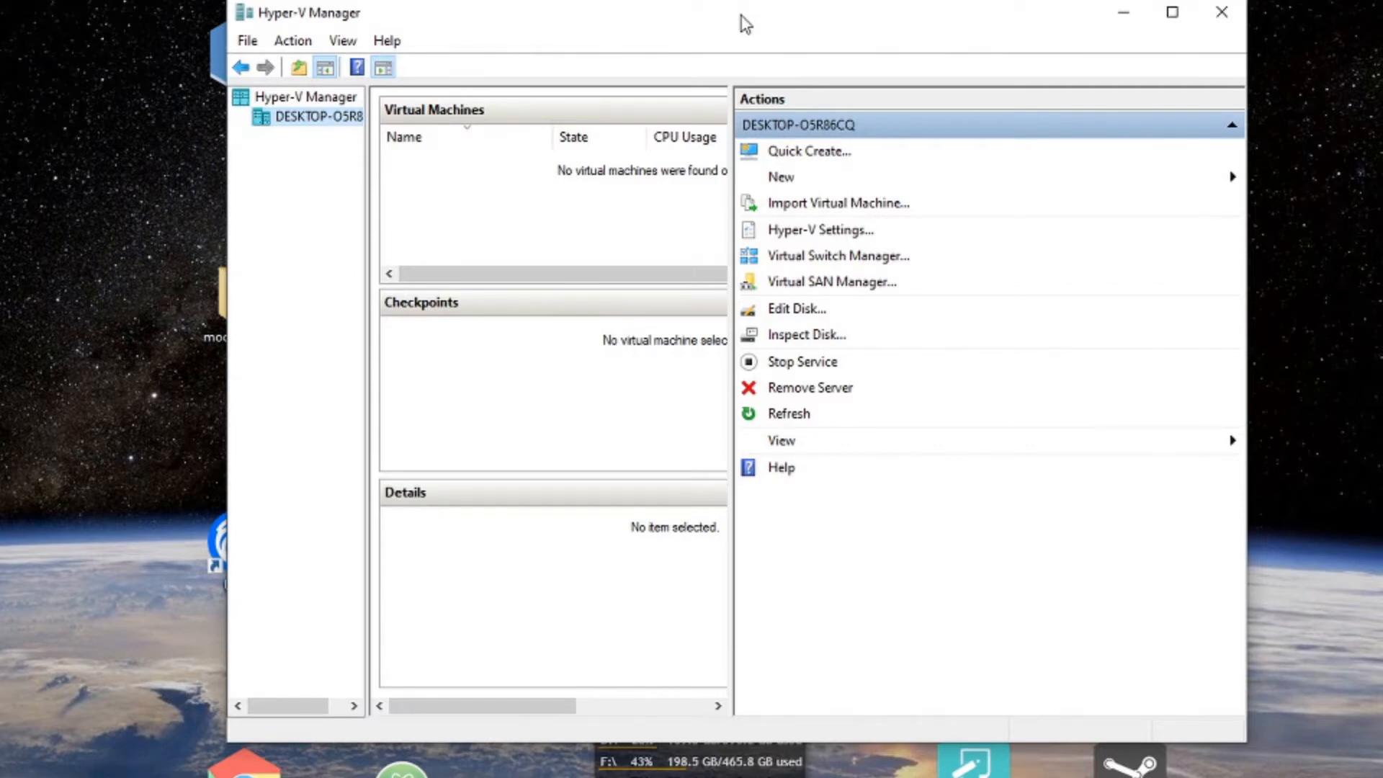
drag(746, 24, 688, 31)
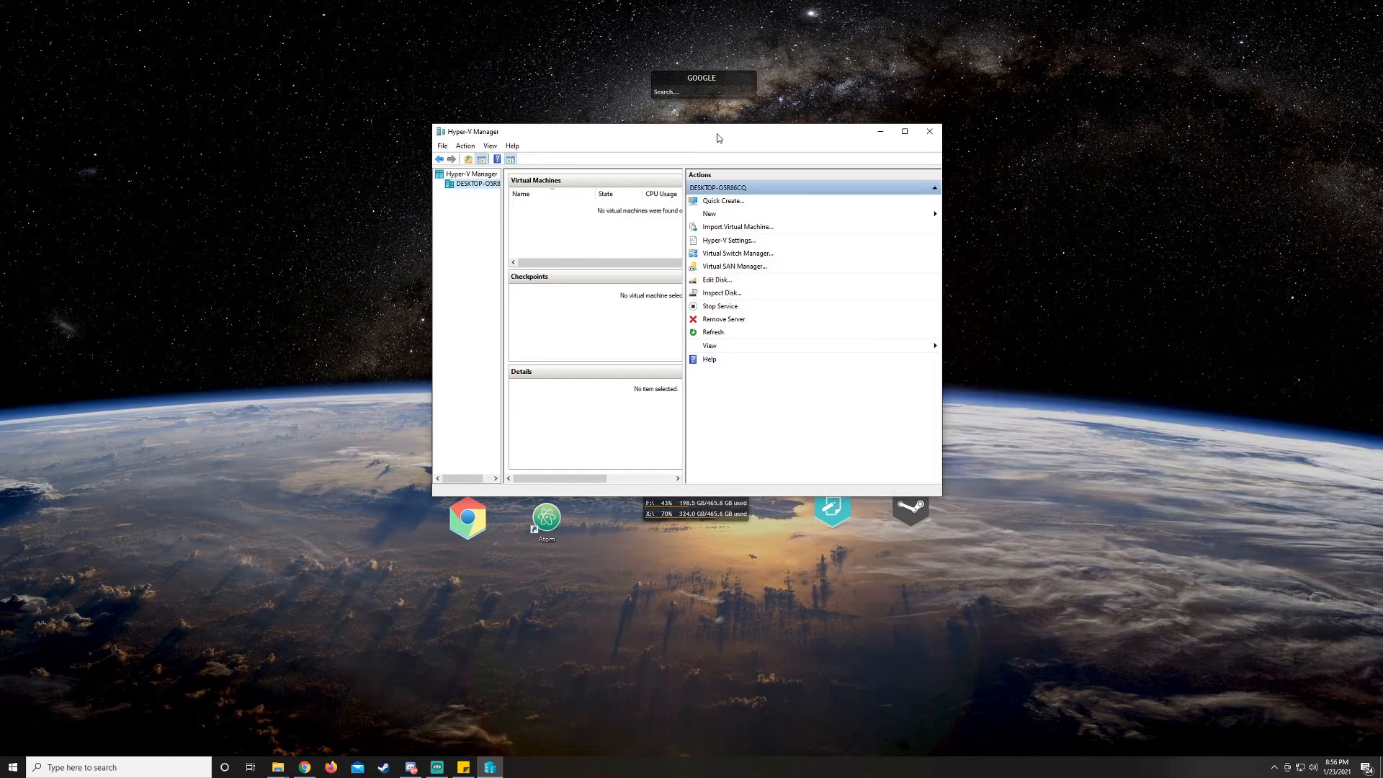
key(super)
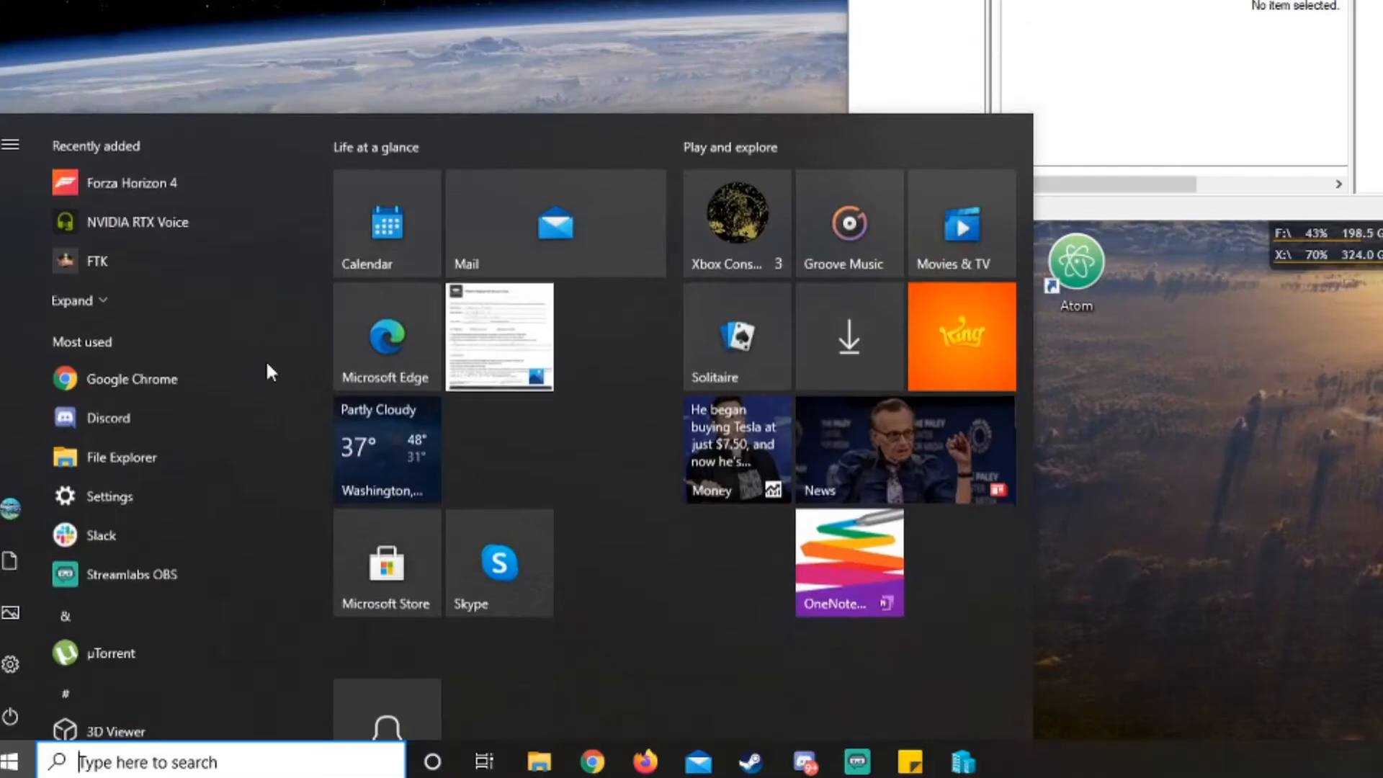
text(featu)
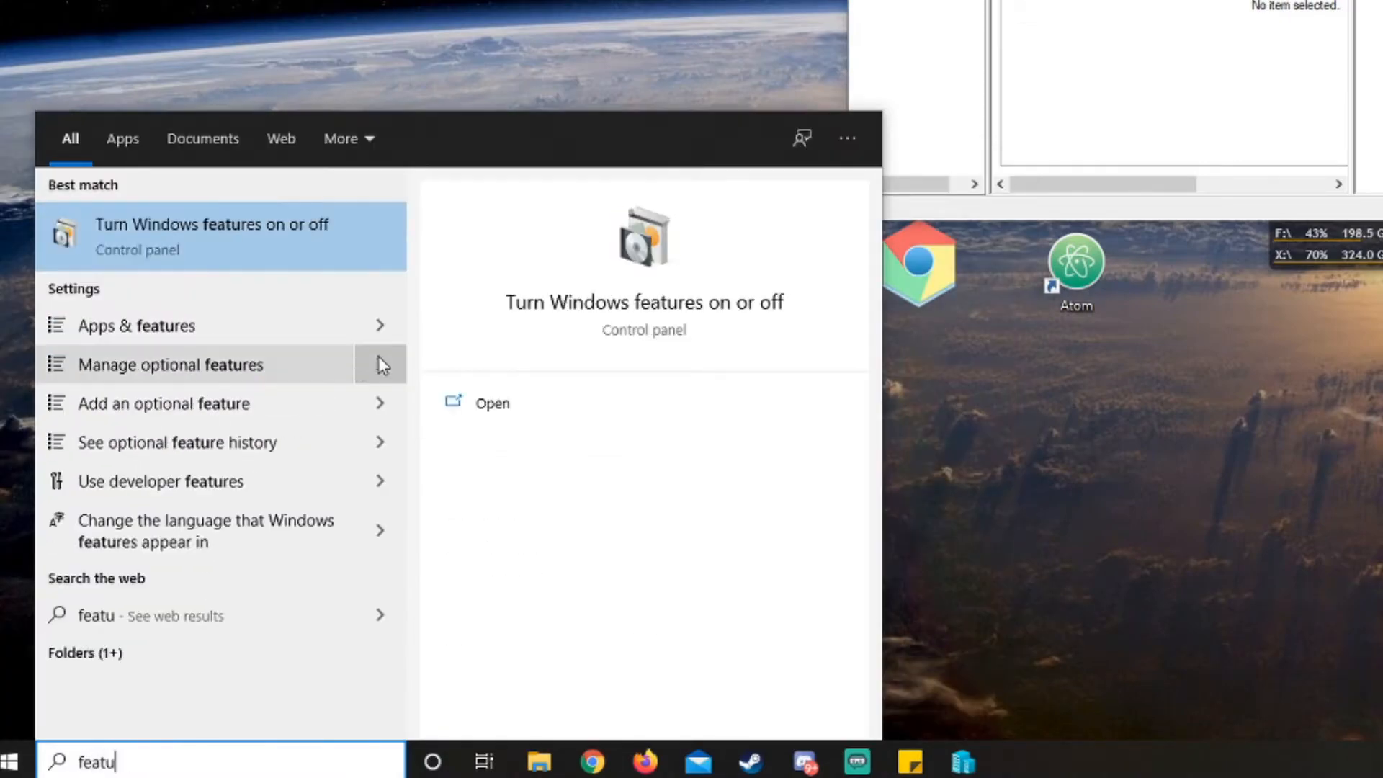
click(334, 242)
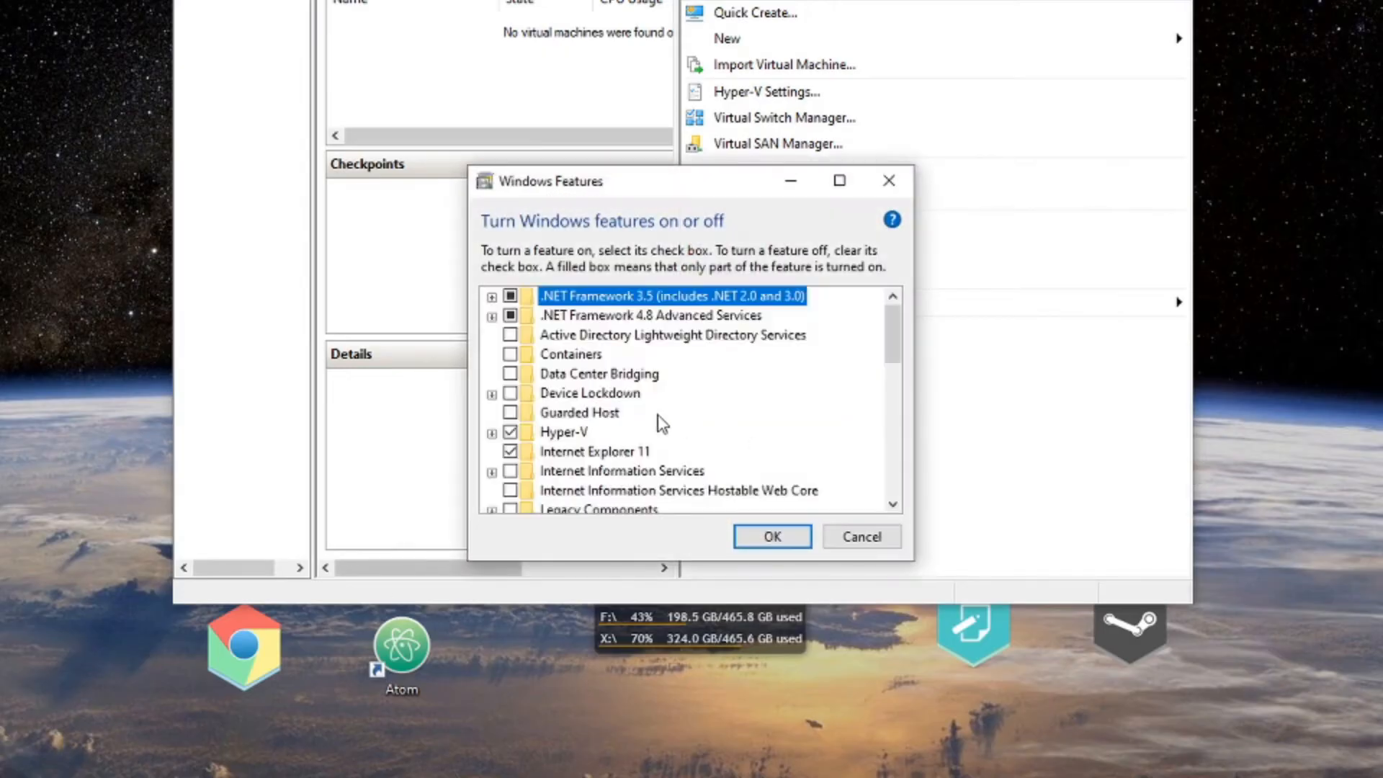
Review the Hyper-V Management Tools and Hyper-V Platform components in Windows Features, then confirm.
scroll(576, 408, down, 1)
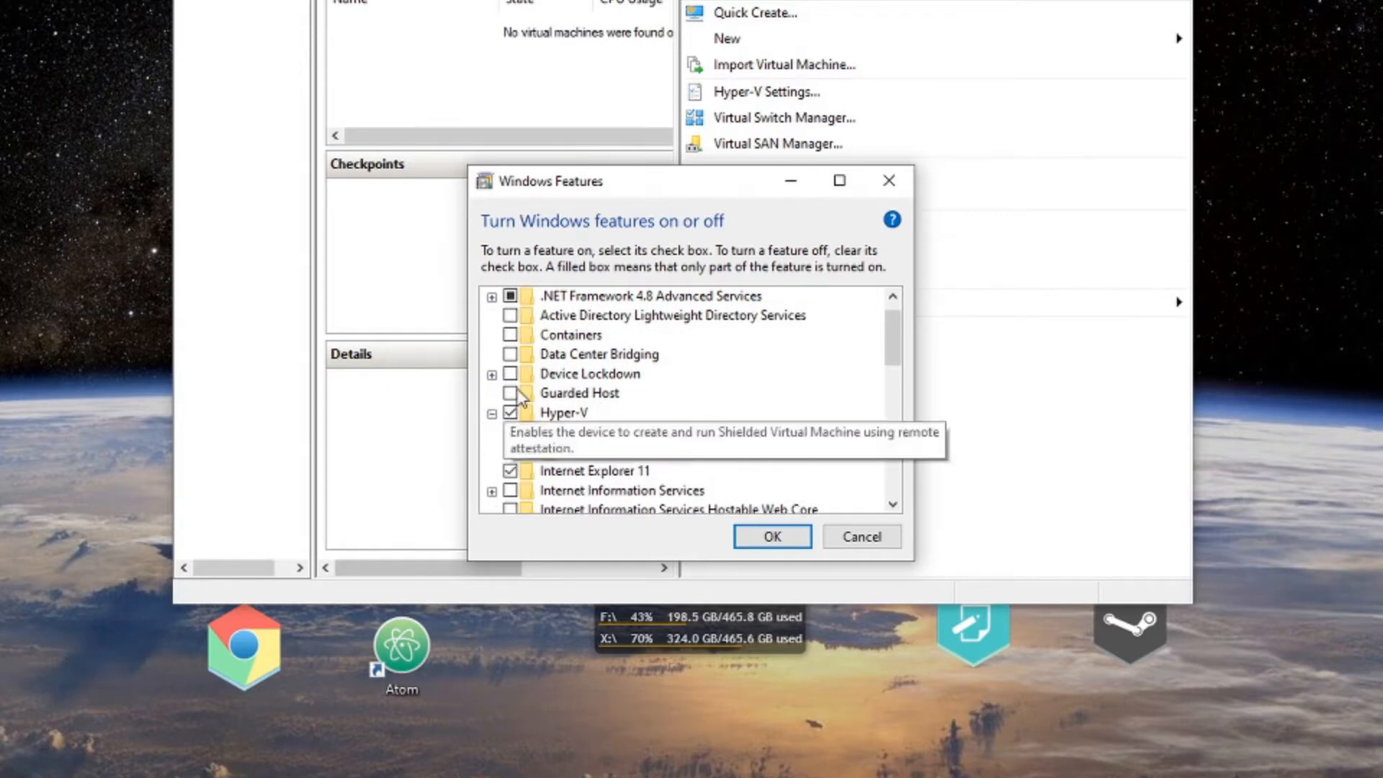
click(492, 413)
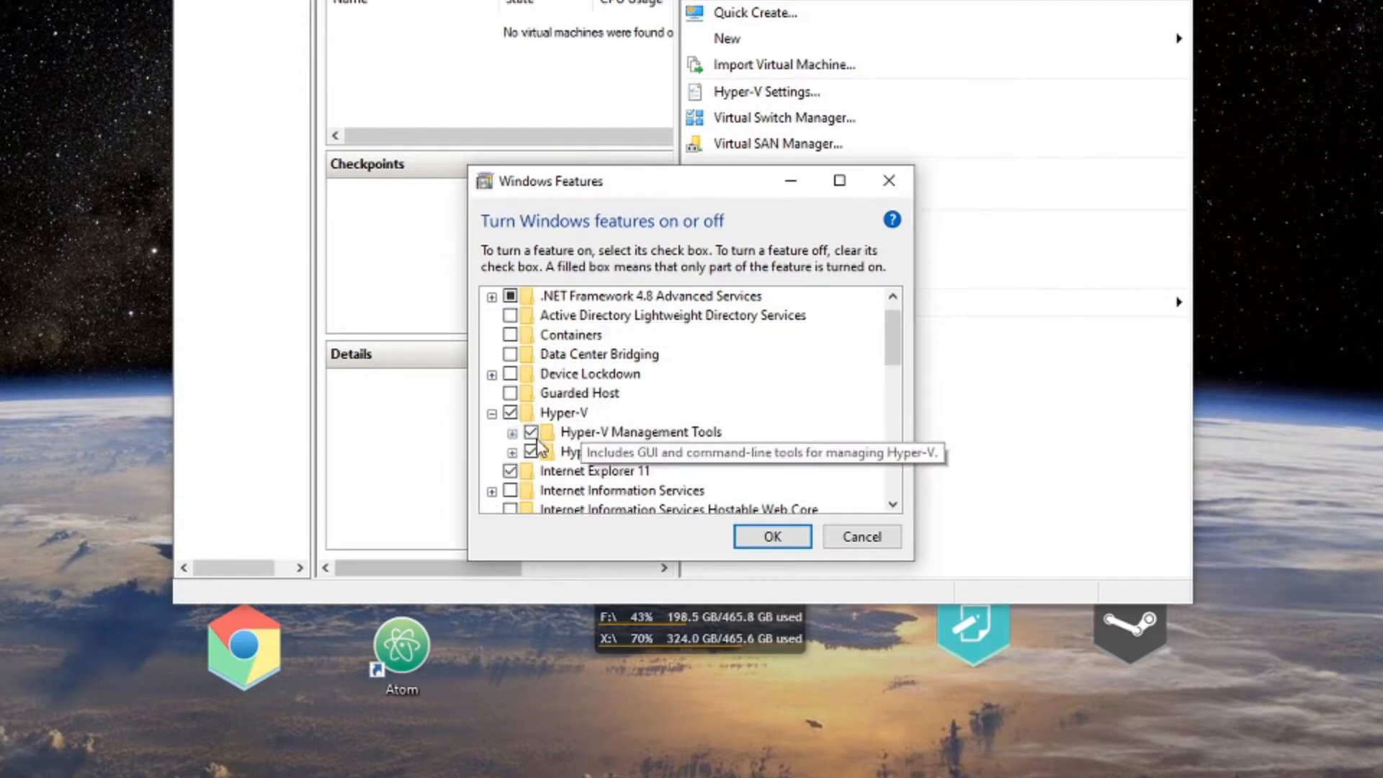
click(512, 432)
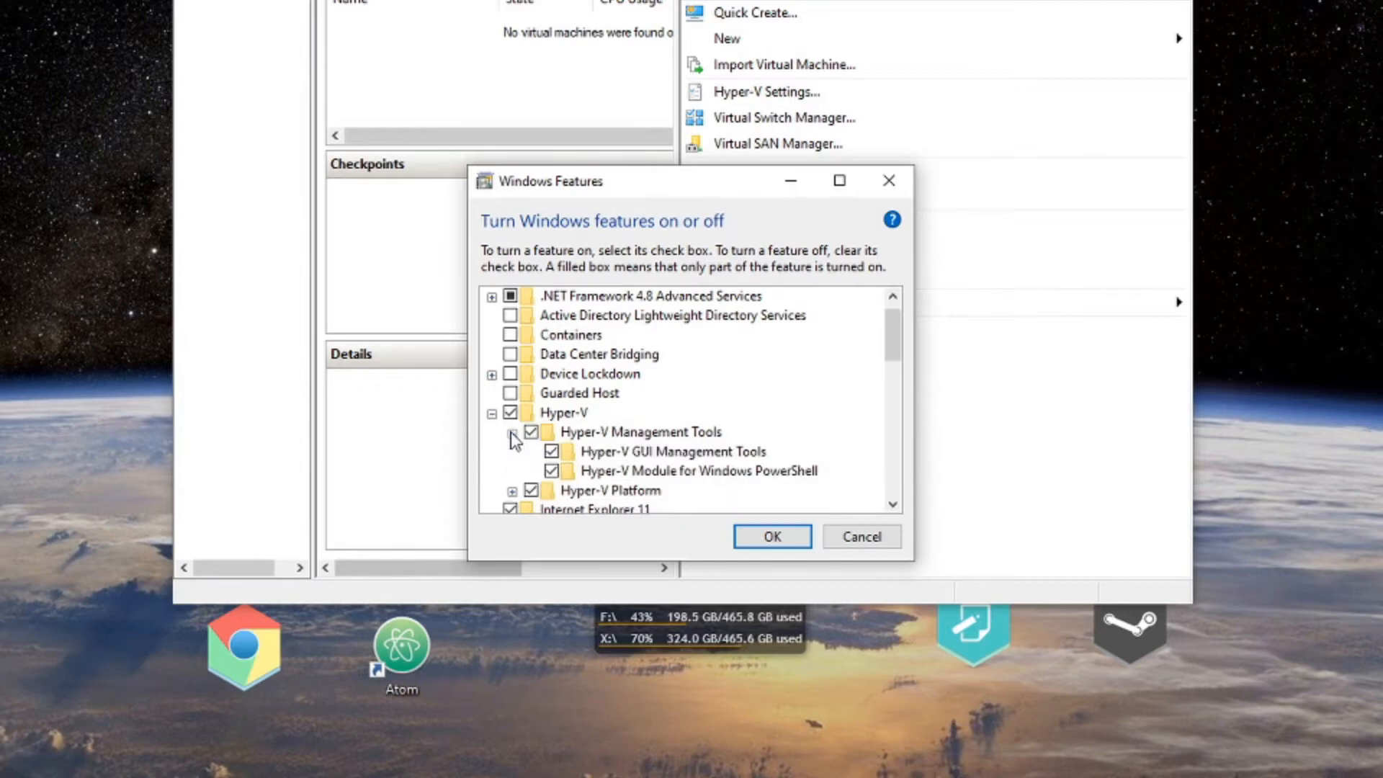
scroll(509, 468, down, 1)
click(512, 471)
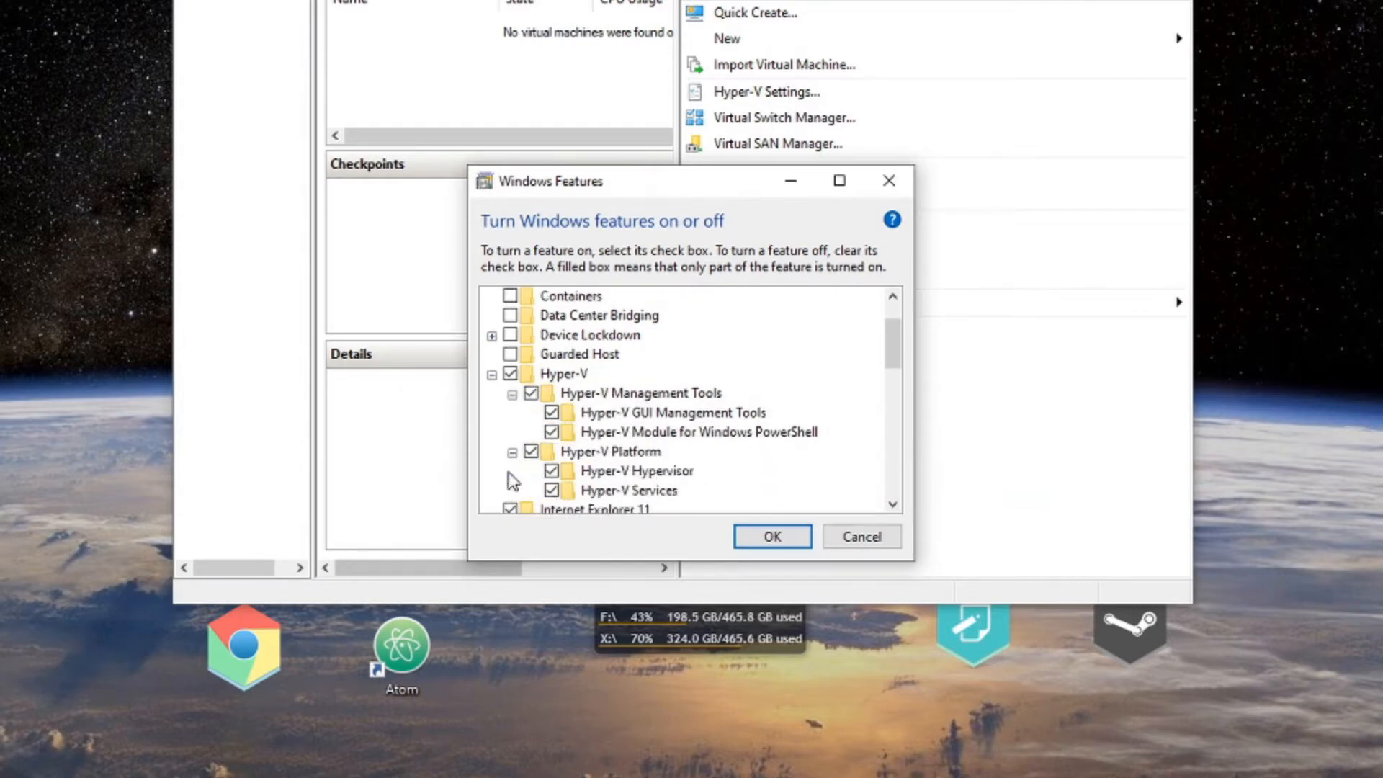
scroll(597, 481, down, 6)
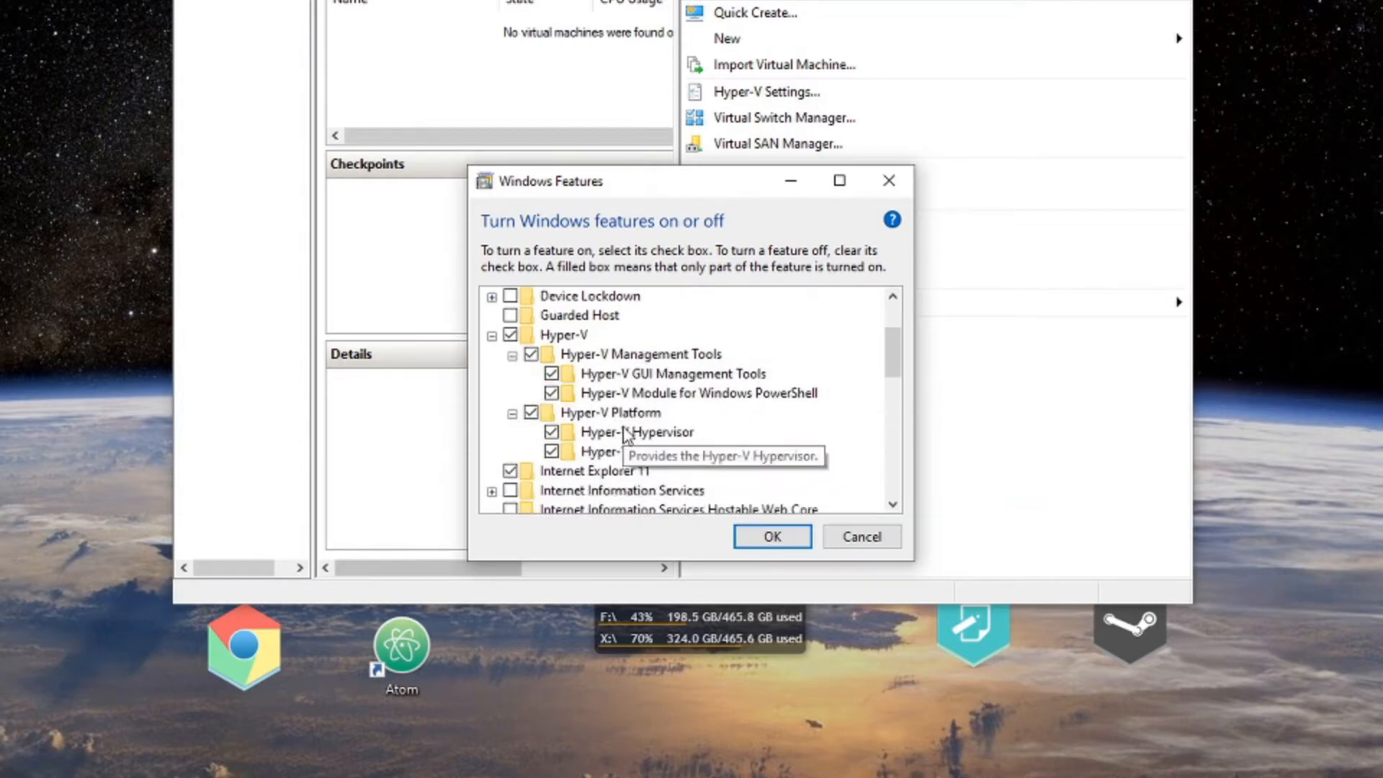
scroll(625, 434, down, 1)
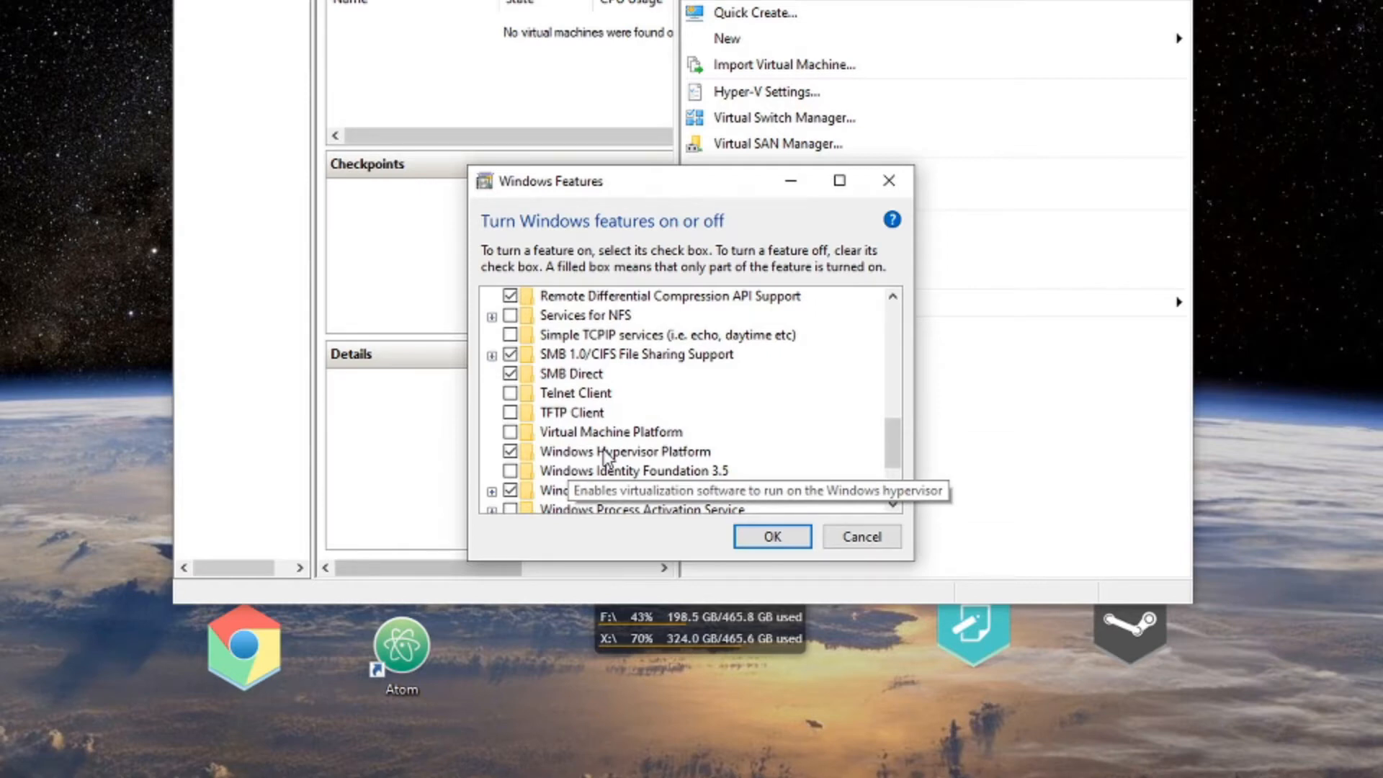
click(772, 536)
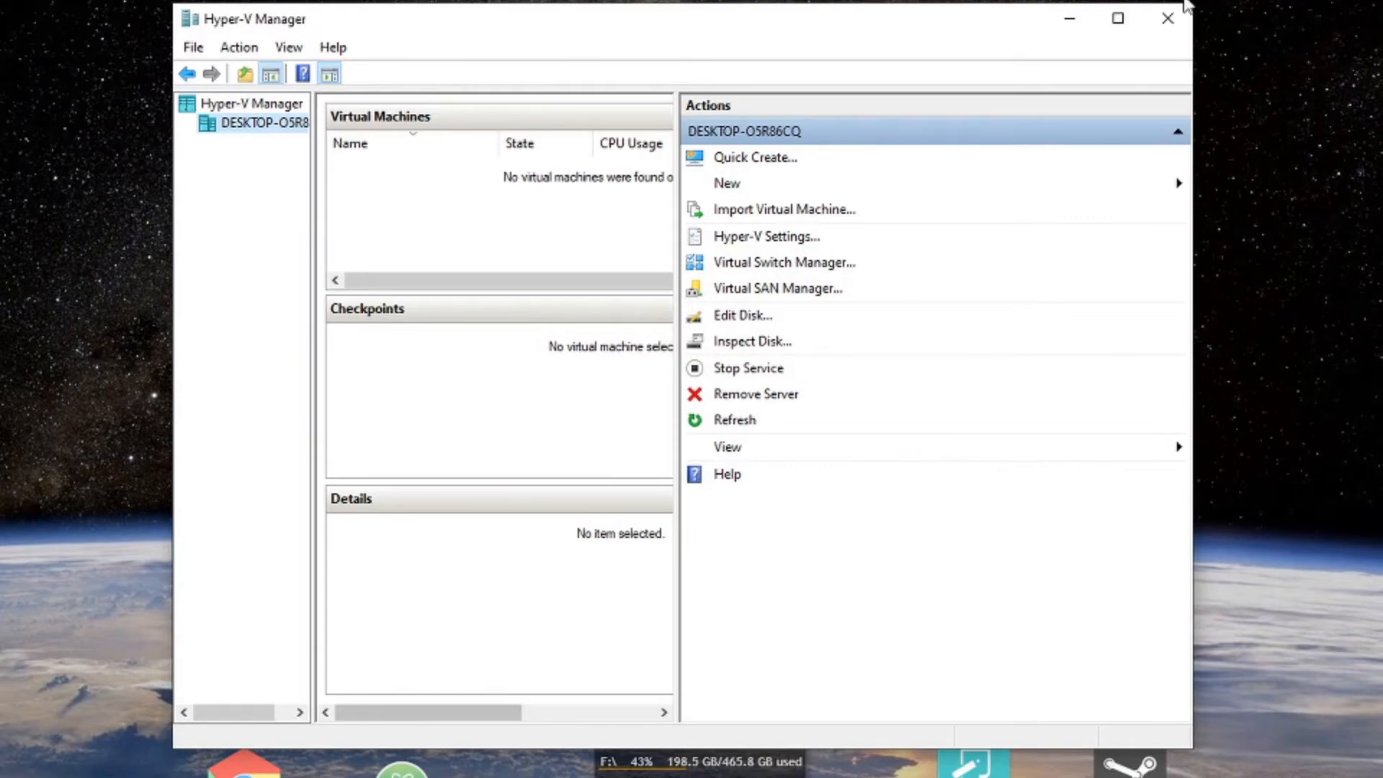
Launch Hyper-V Manager via a 'hyper' Start search and bring the Chrome incognito window into view.
key(super)
text(hyper)
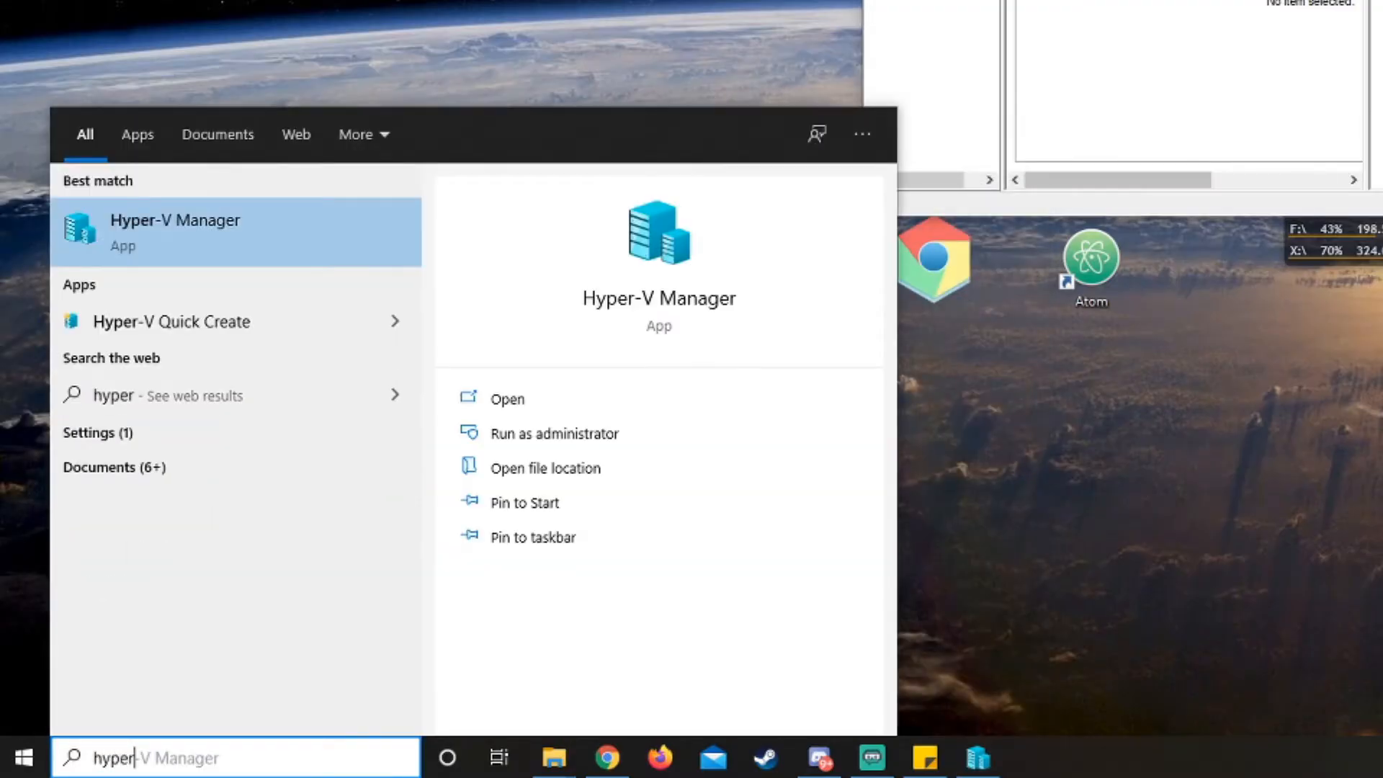
click(205, 241)
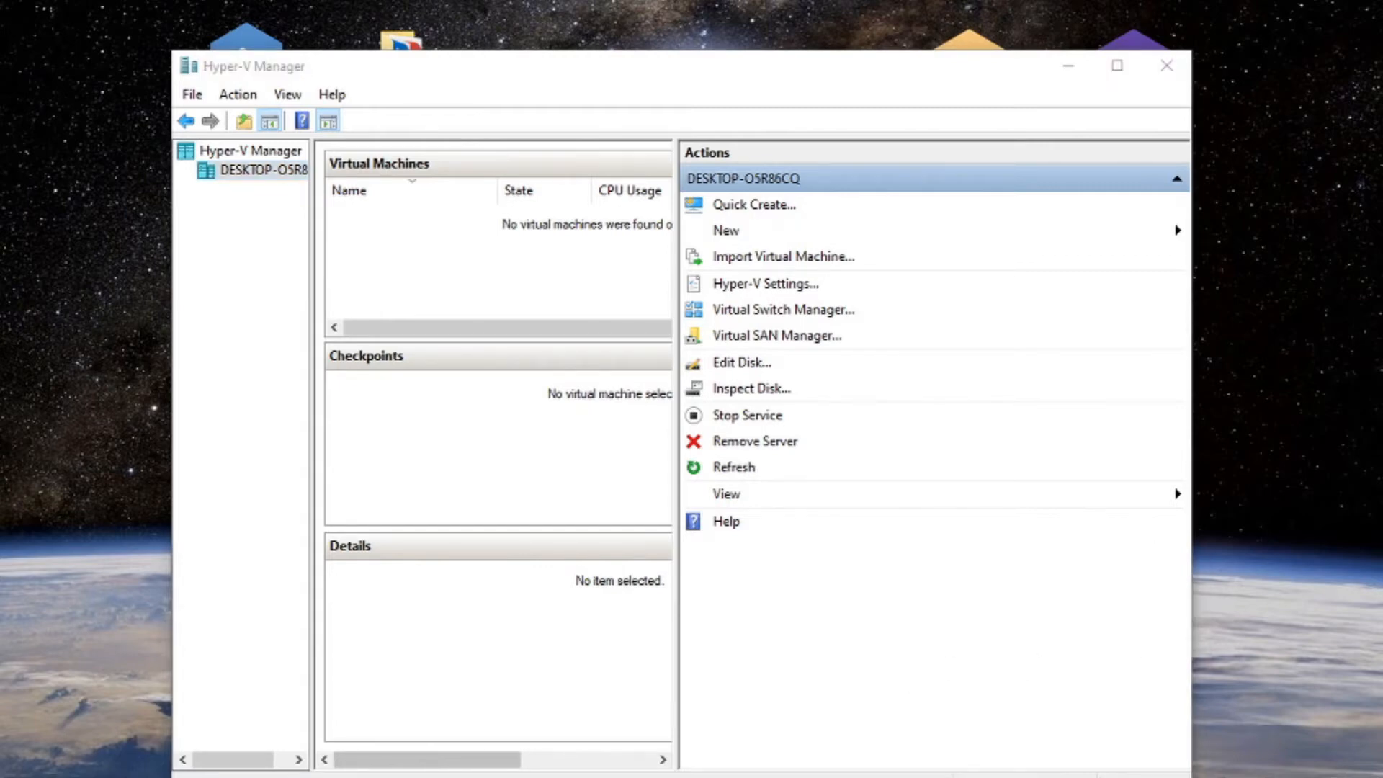
drag(1381, 135, 612, 170)
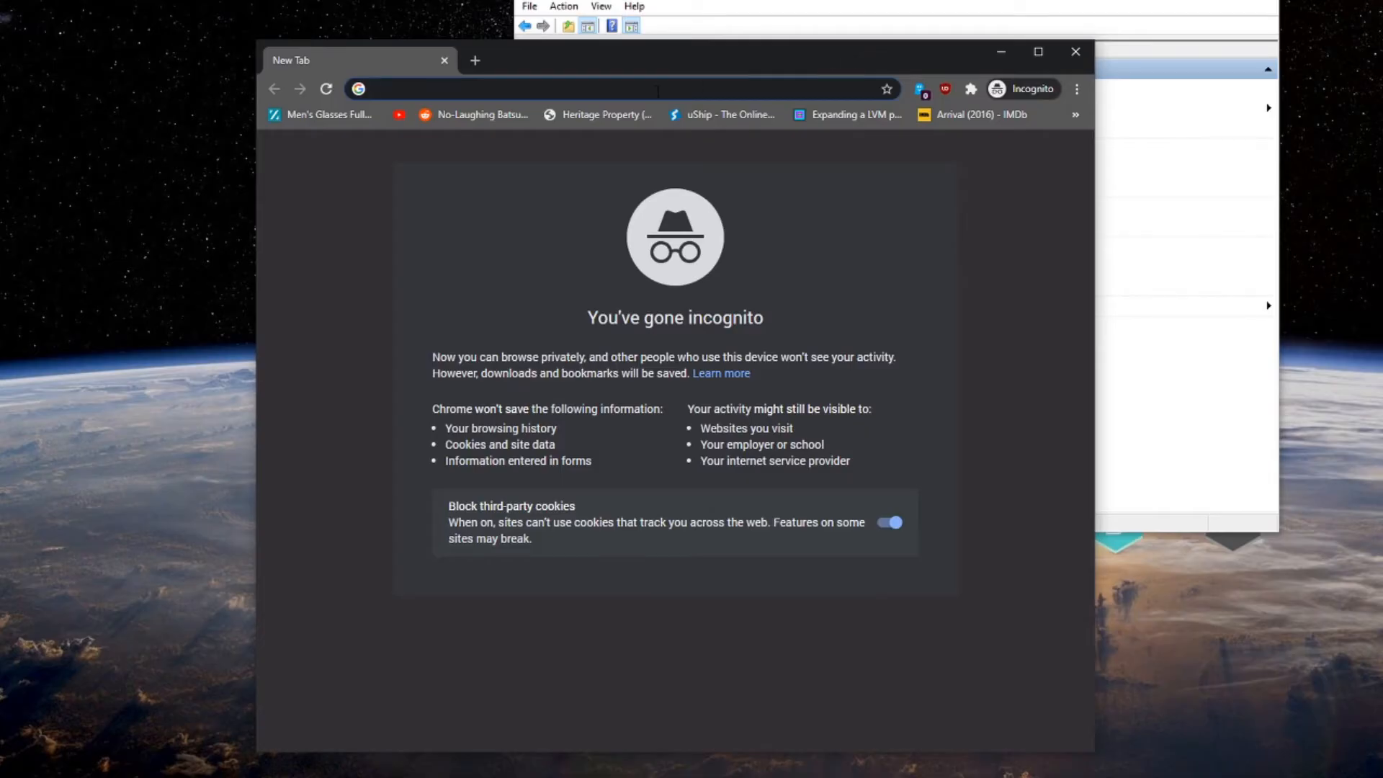
Search Google for 'ubuntu' and reach the Ubuntu Desktop download page on ubuntu.com.
text(ubuntu)
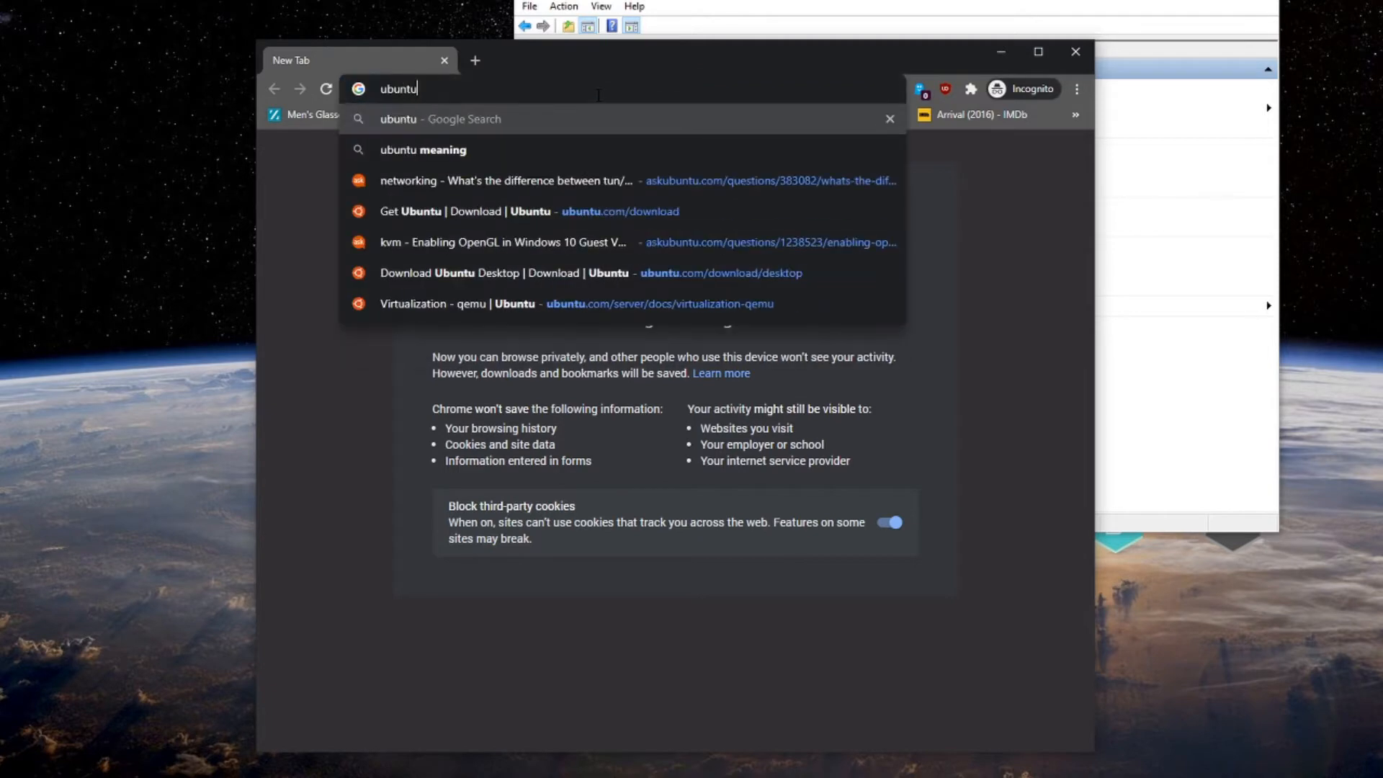
key(Return)
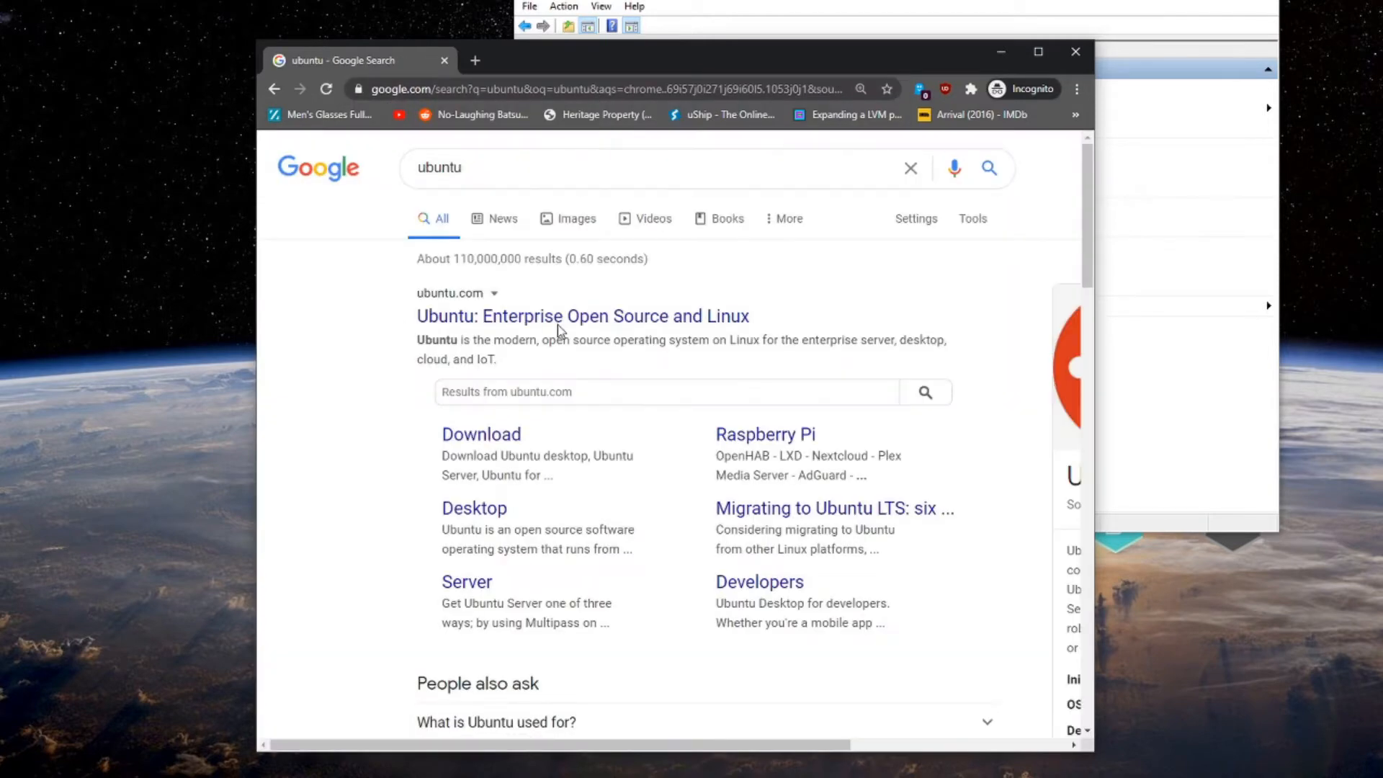
click(559, 322)
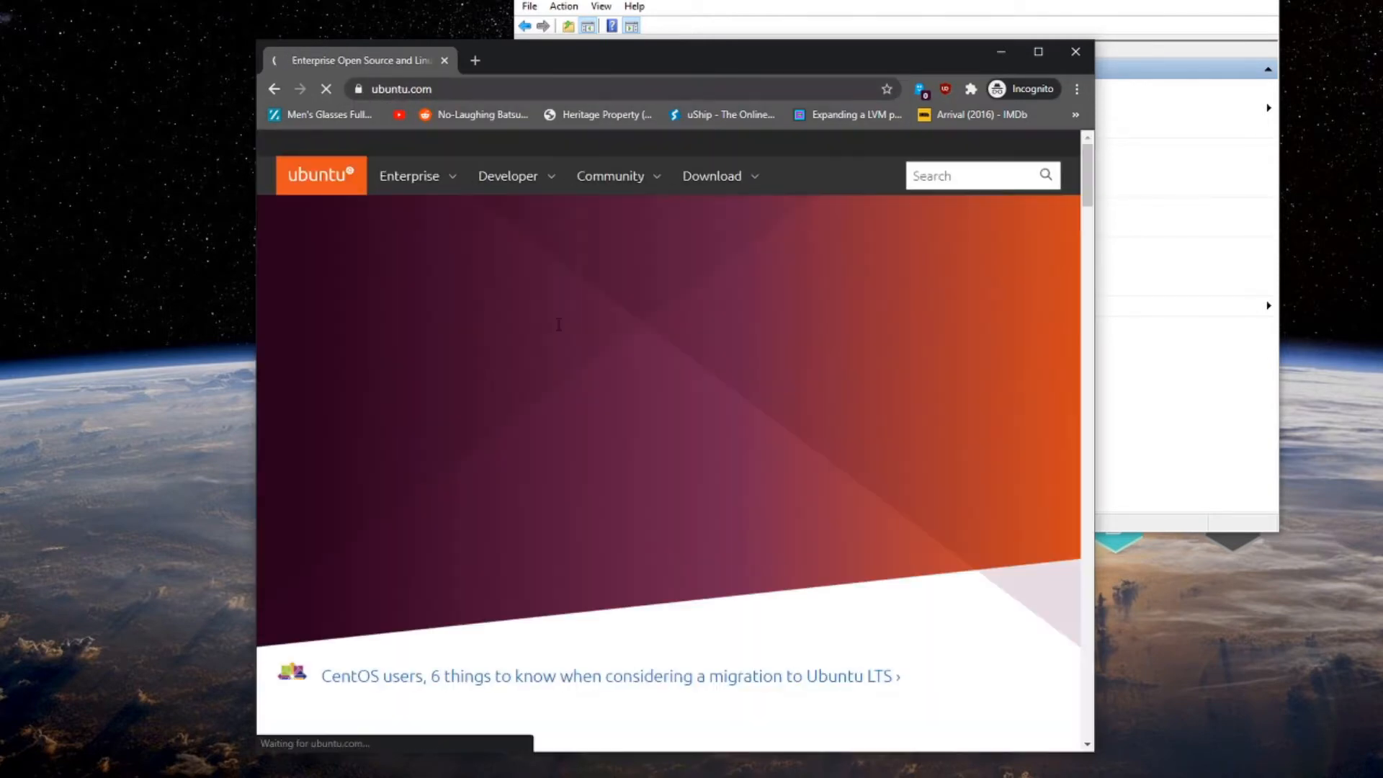
click(722, 176)
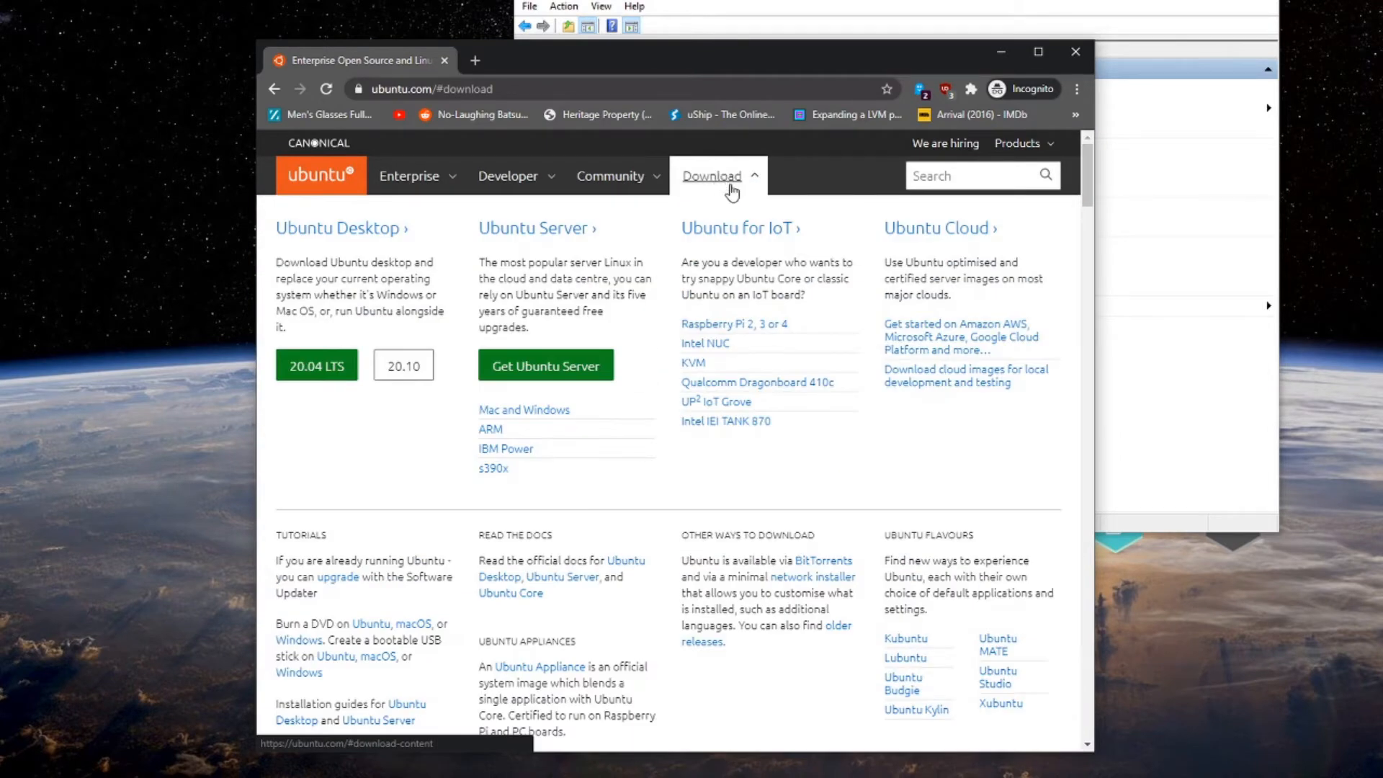
scroll(364, 234, down, 1)
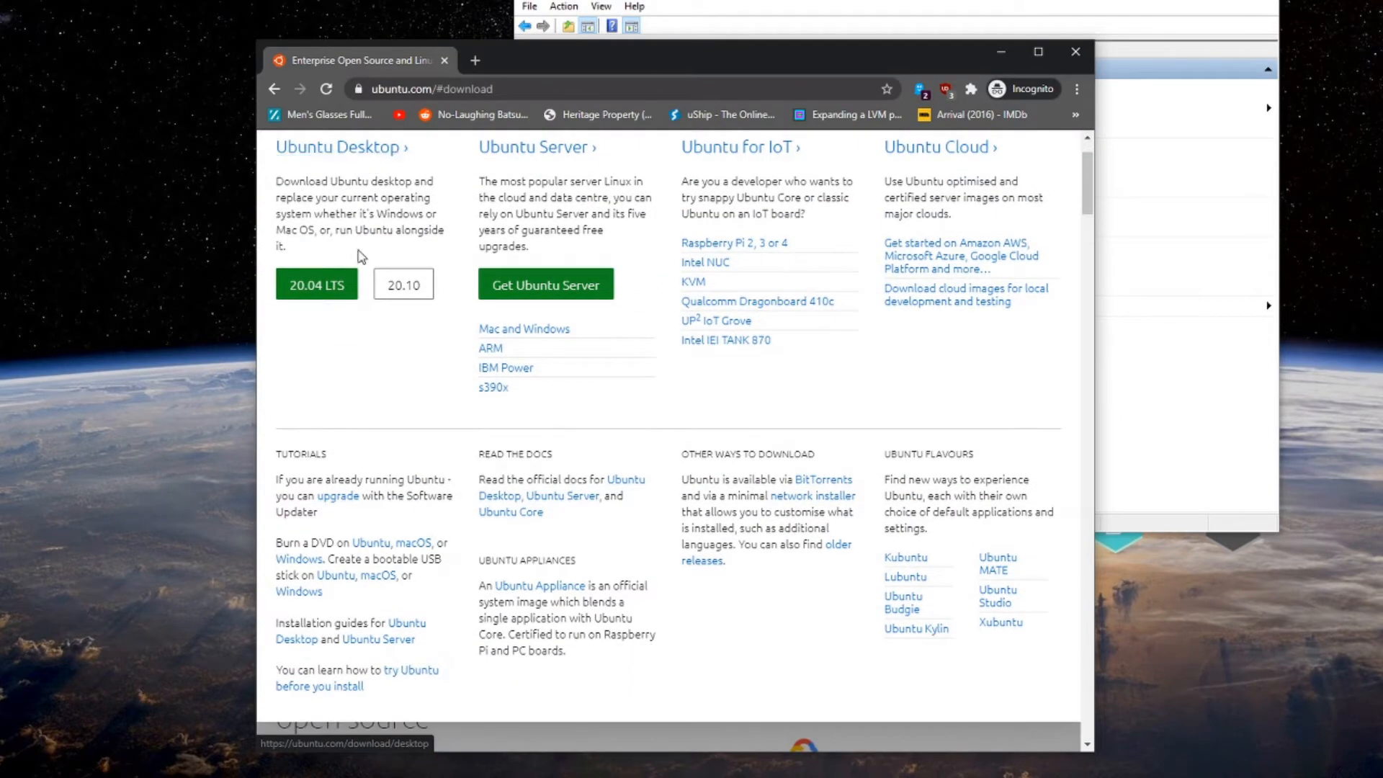
click(376, 156)
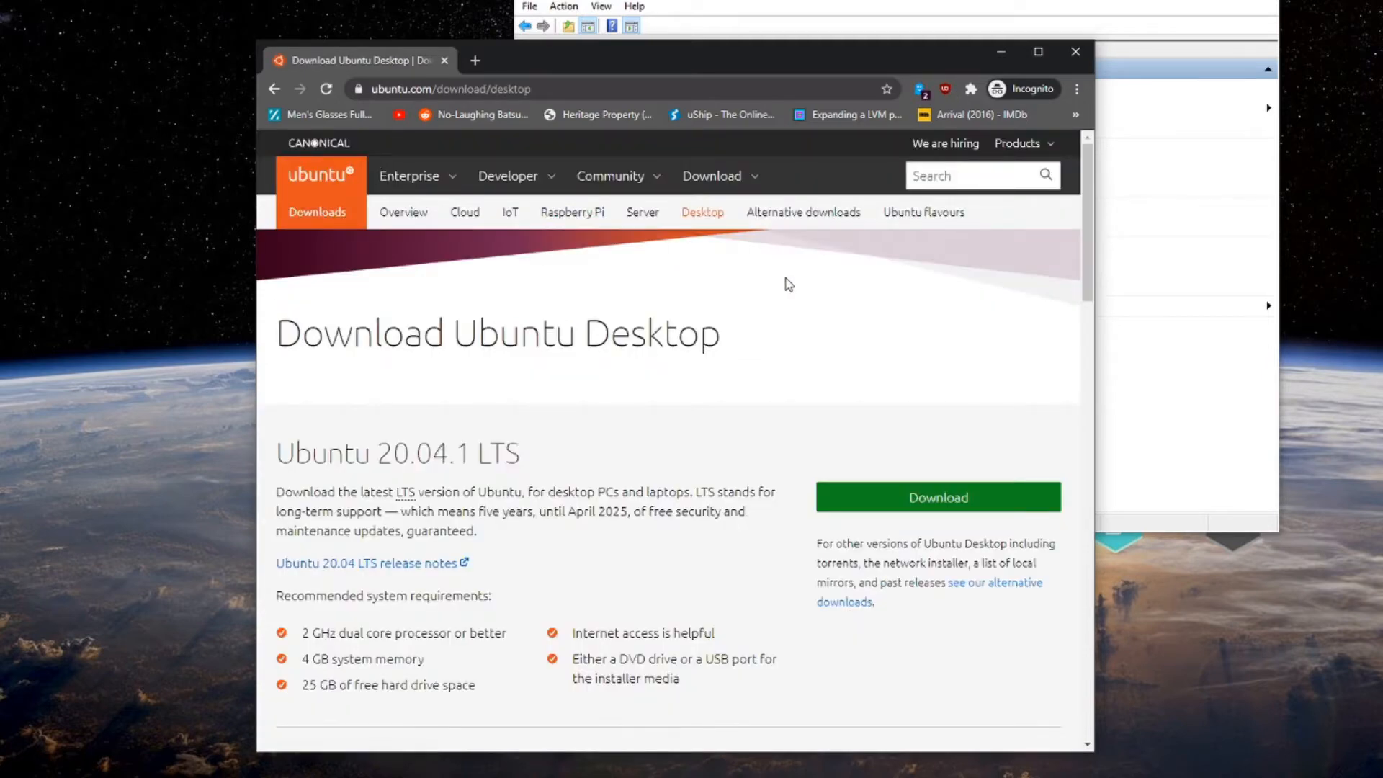
Note the 20.04.1 LTS release number, then close Chrome.
scroll(784, 284, down, 3)
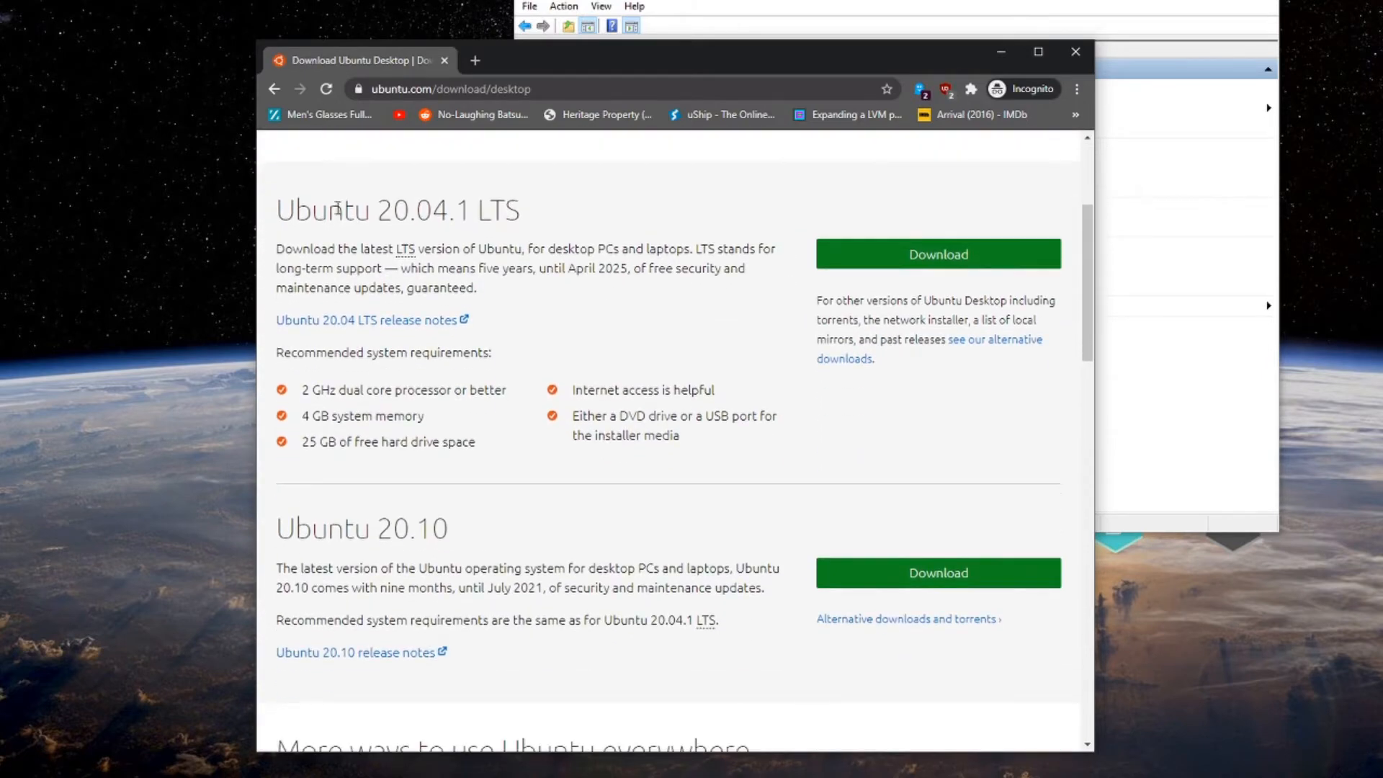
drag(380, 211, 472, 213)
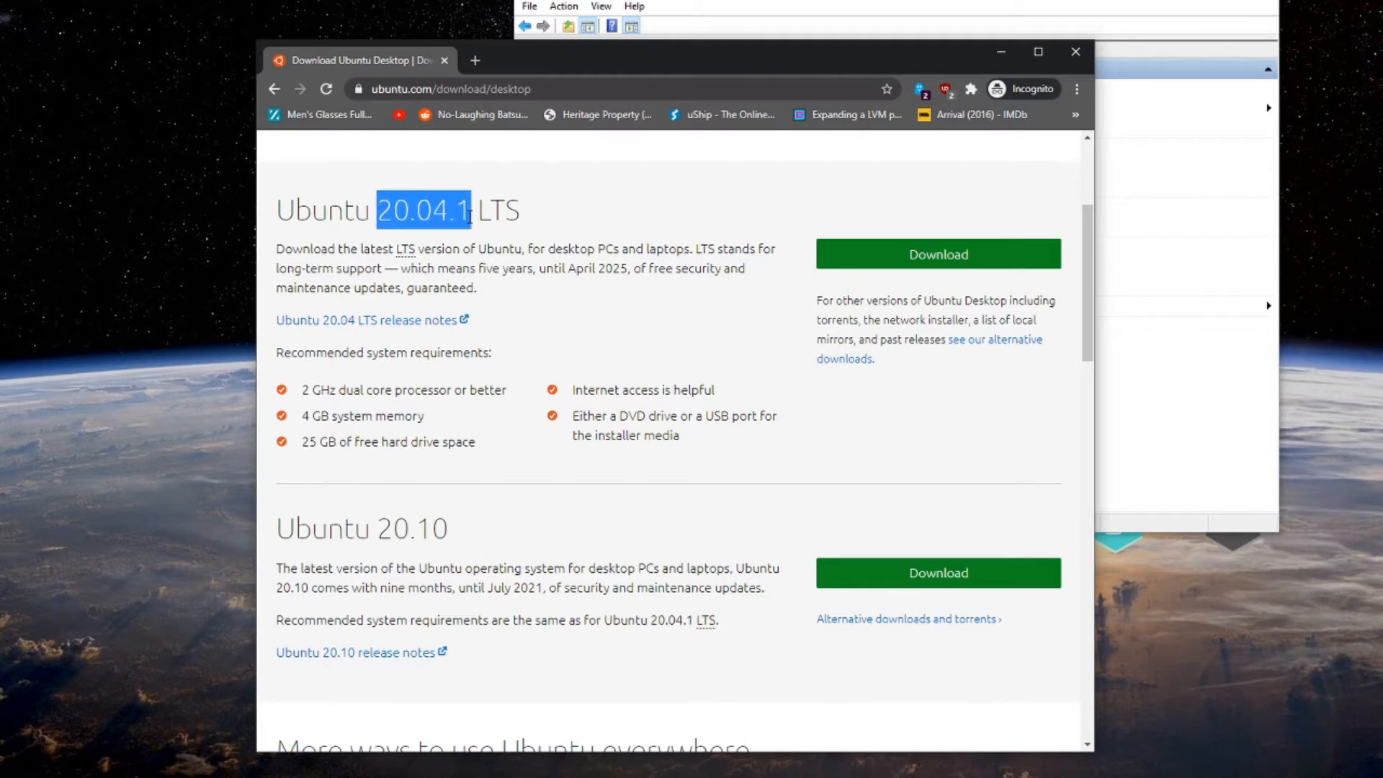
click(492, 216)
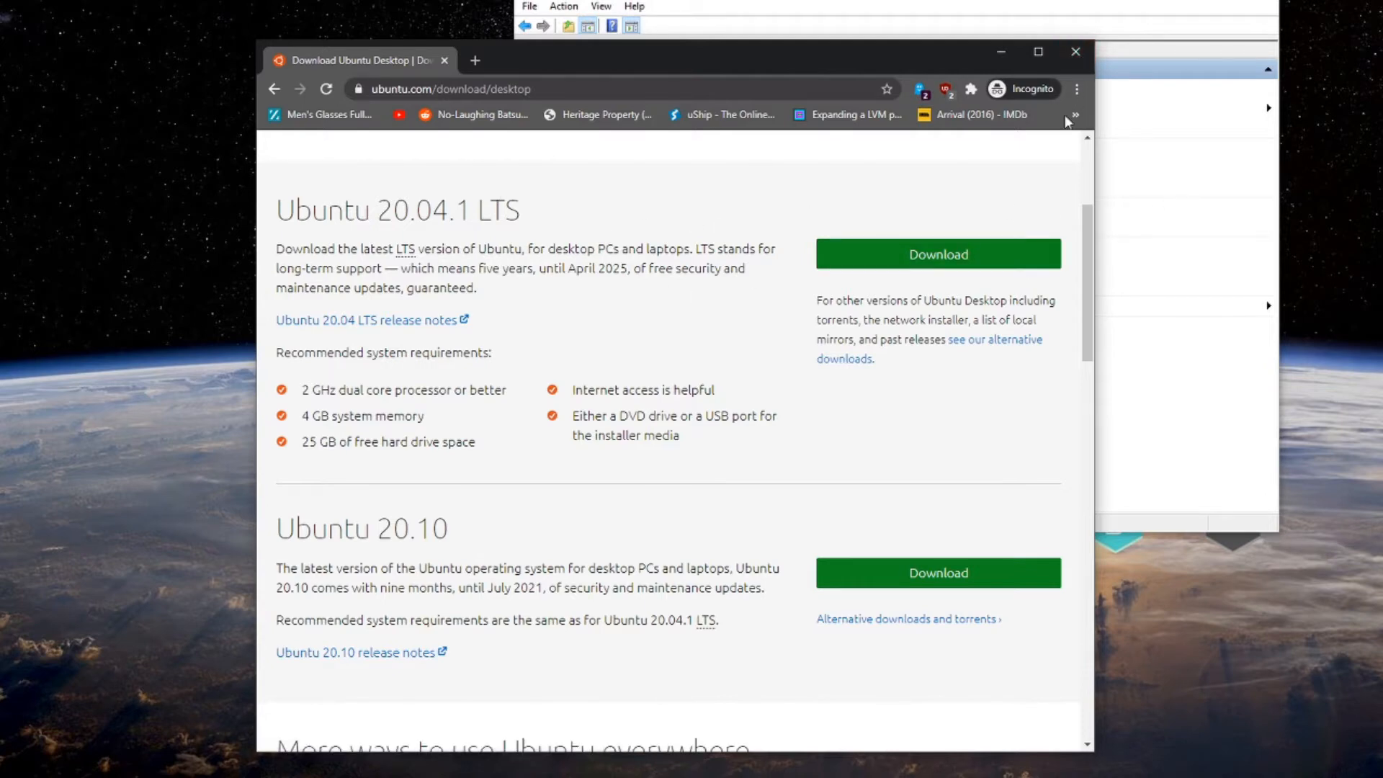
click(1083, 61)
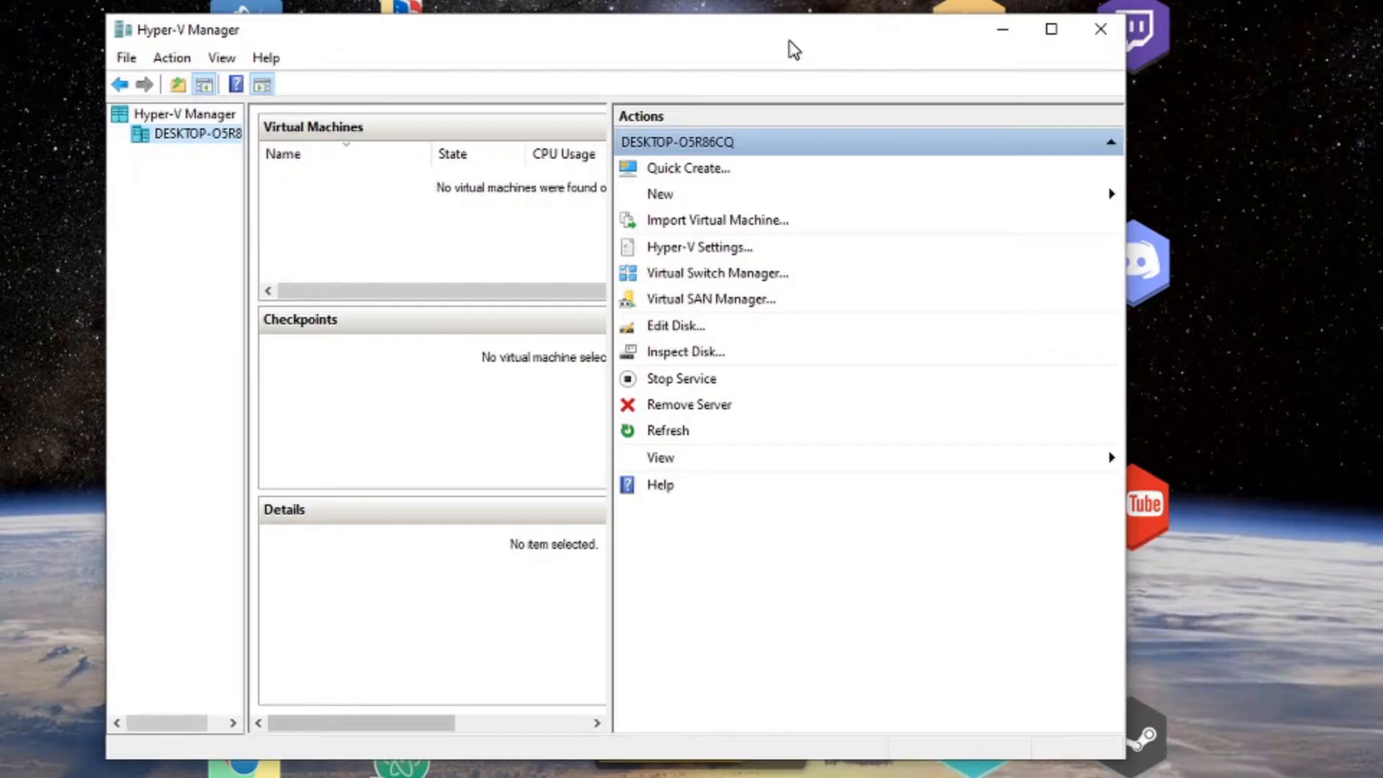
Start a new virtual machine and name it Ubuntu.
click(941, 204)
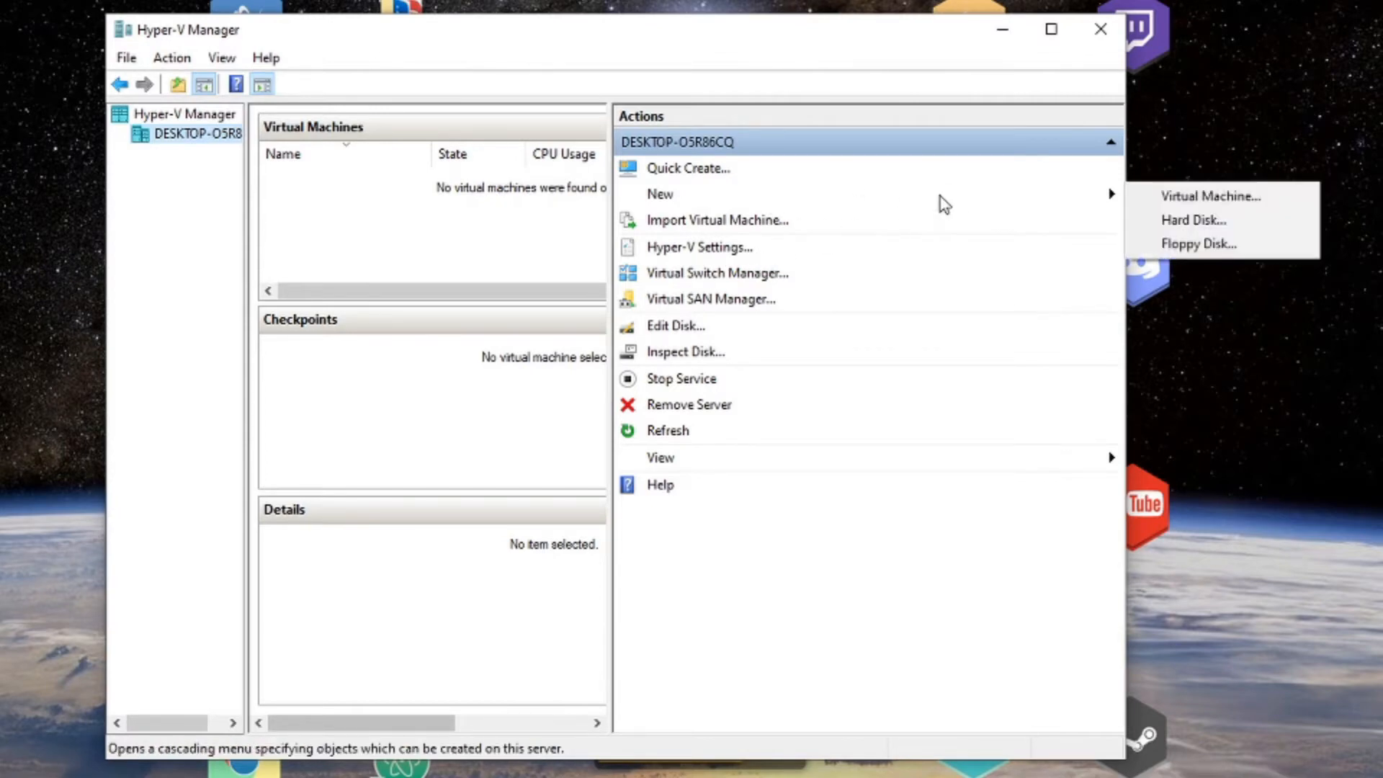
click(1187, 198)
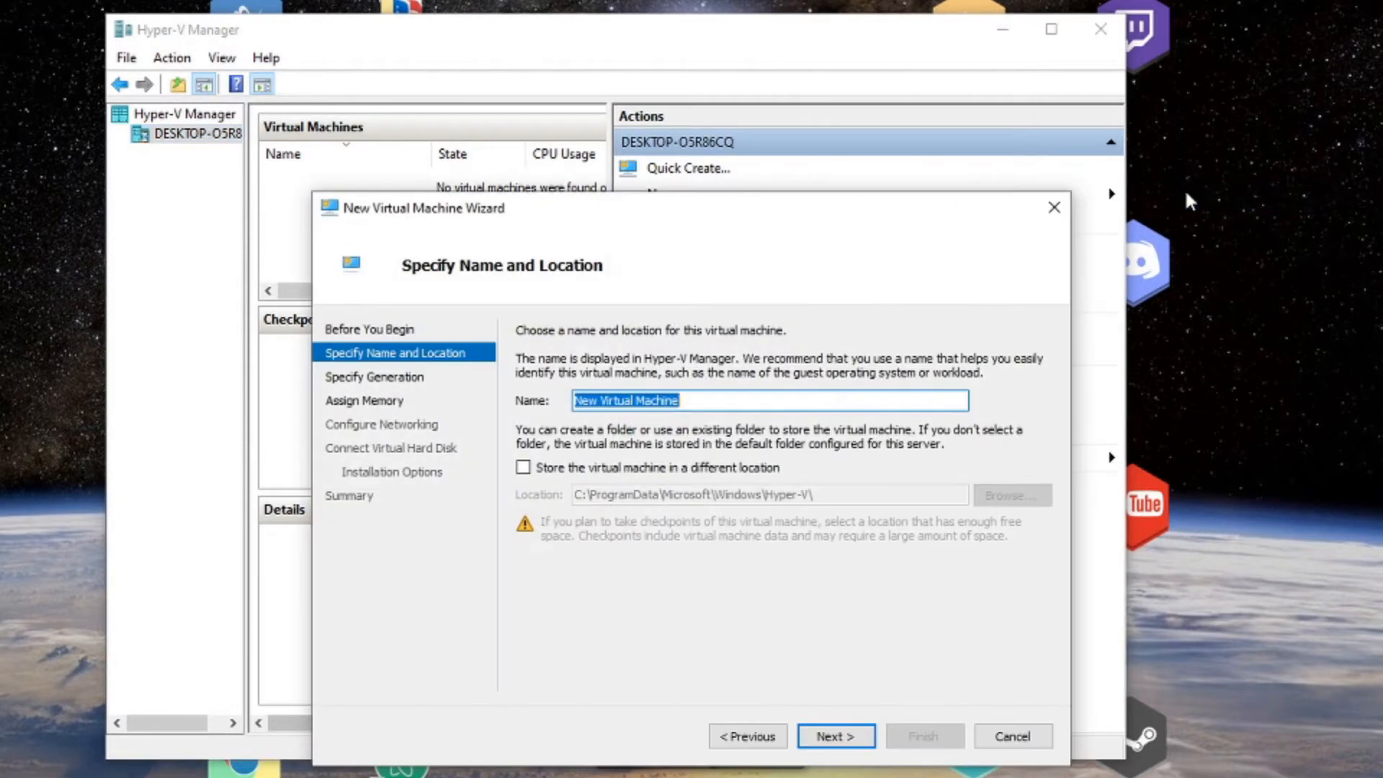
key(BackSpace)
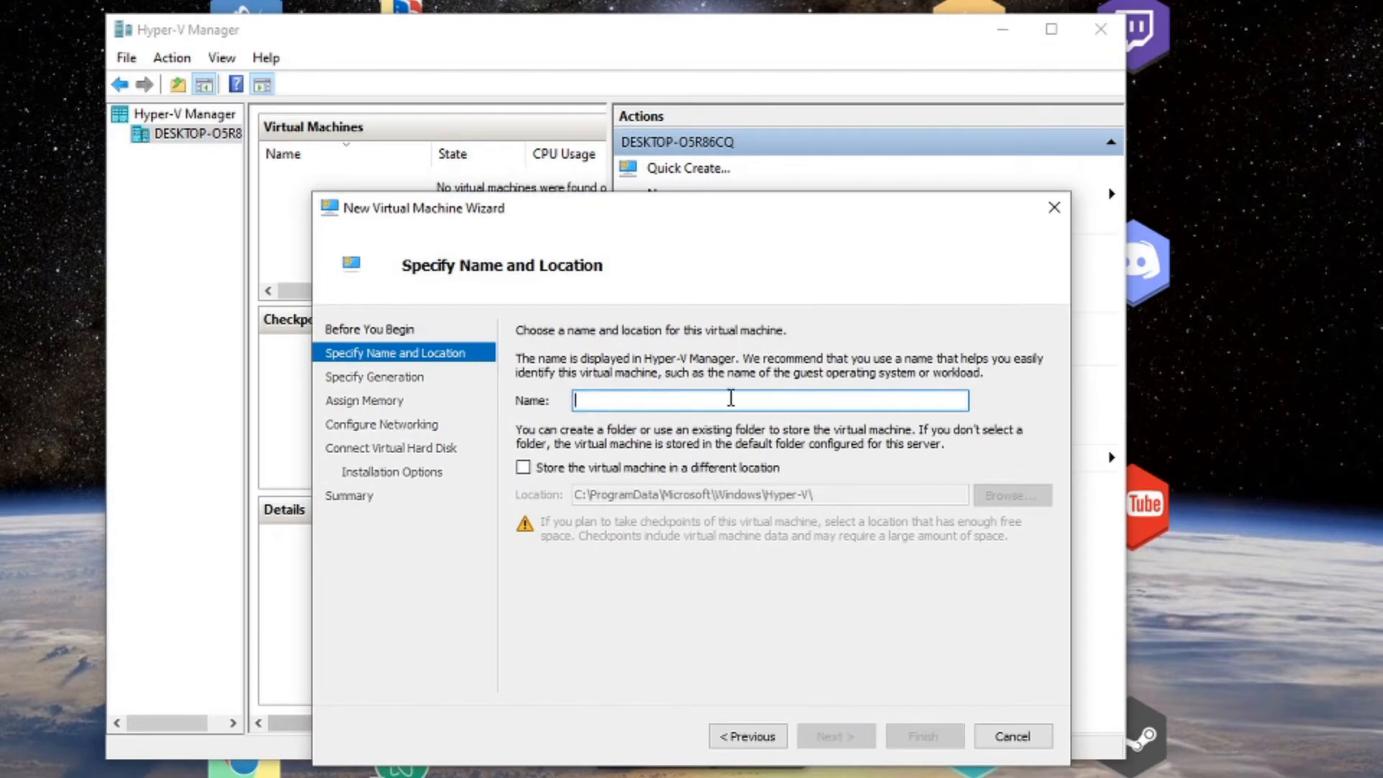
text(Ubuntu)
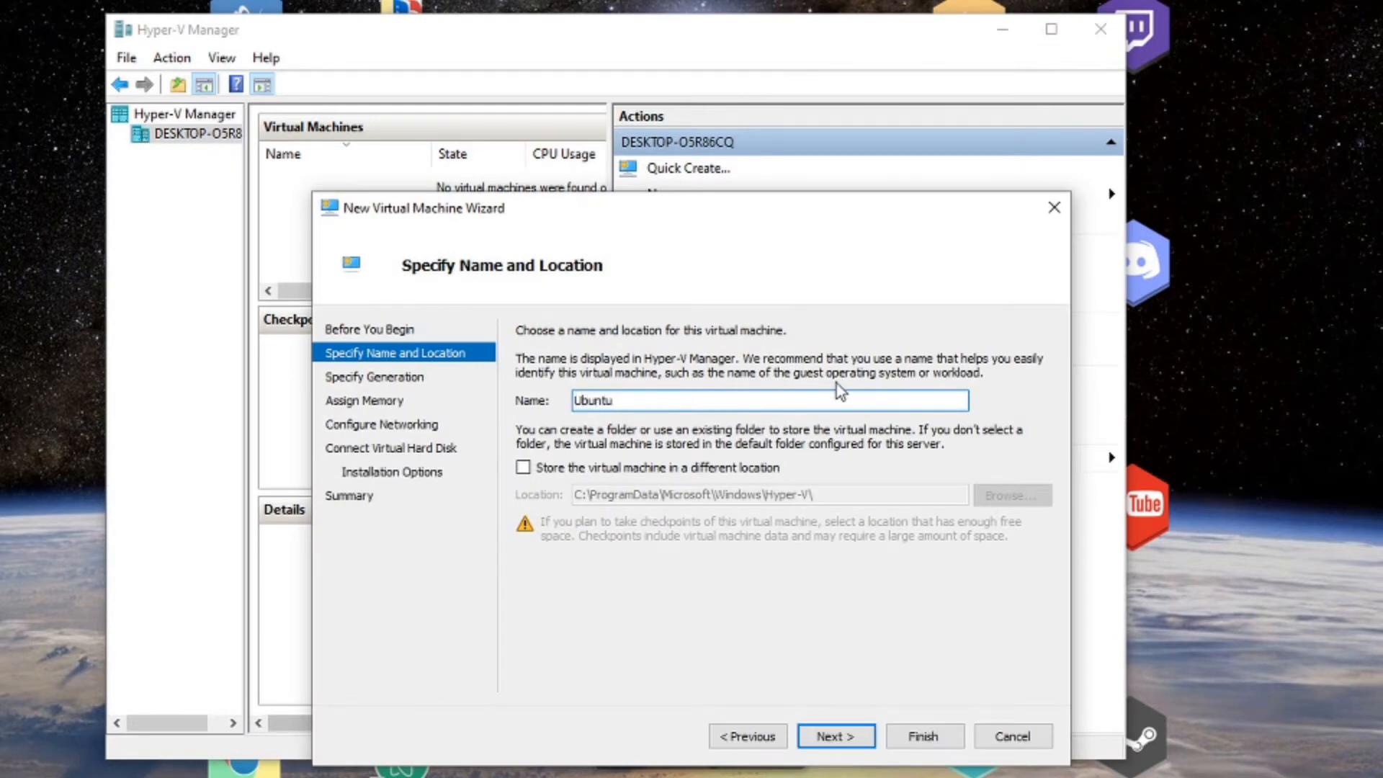
Store the VM in a custom location, F:\VMs\Ubuntu\, and advance to the generation page.
click(698, 468)
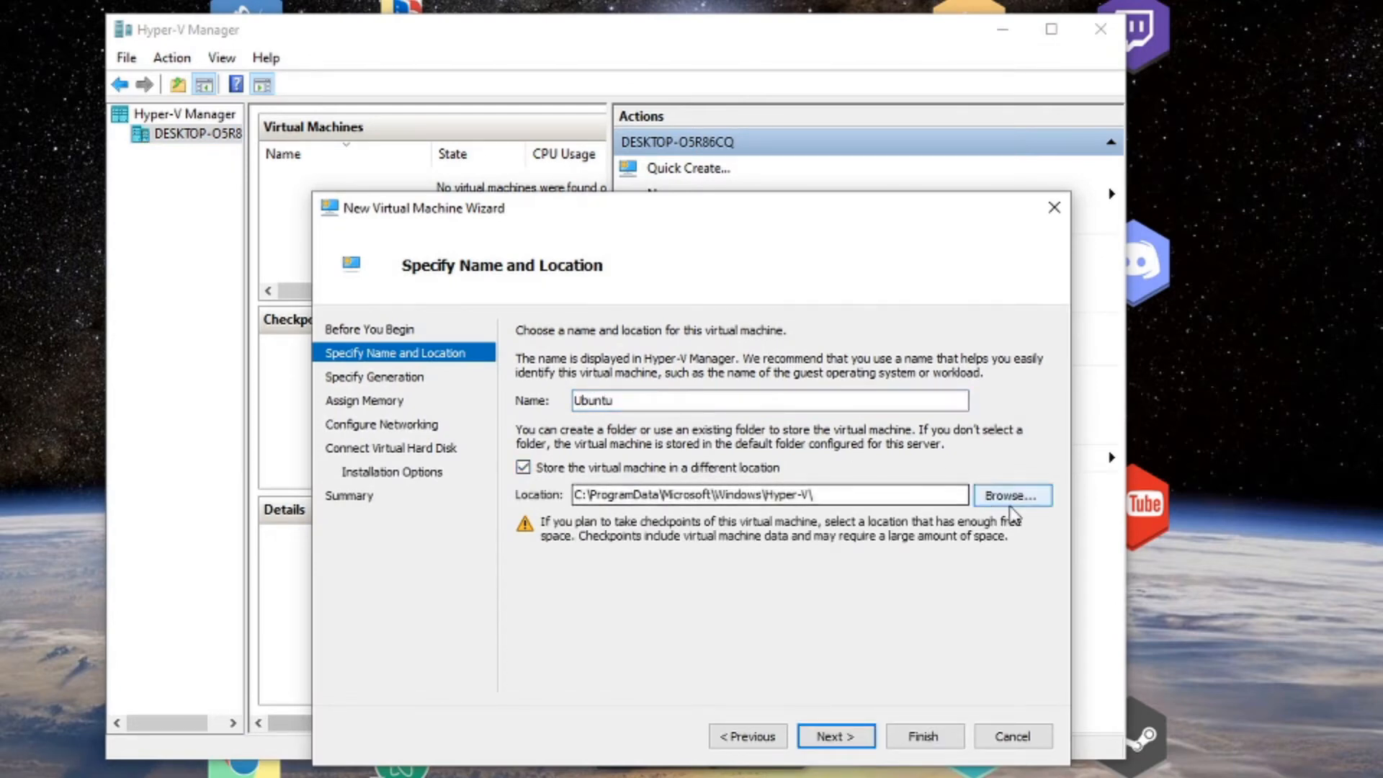
click(1010, 499)
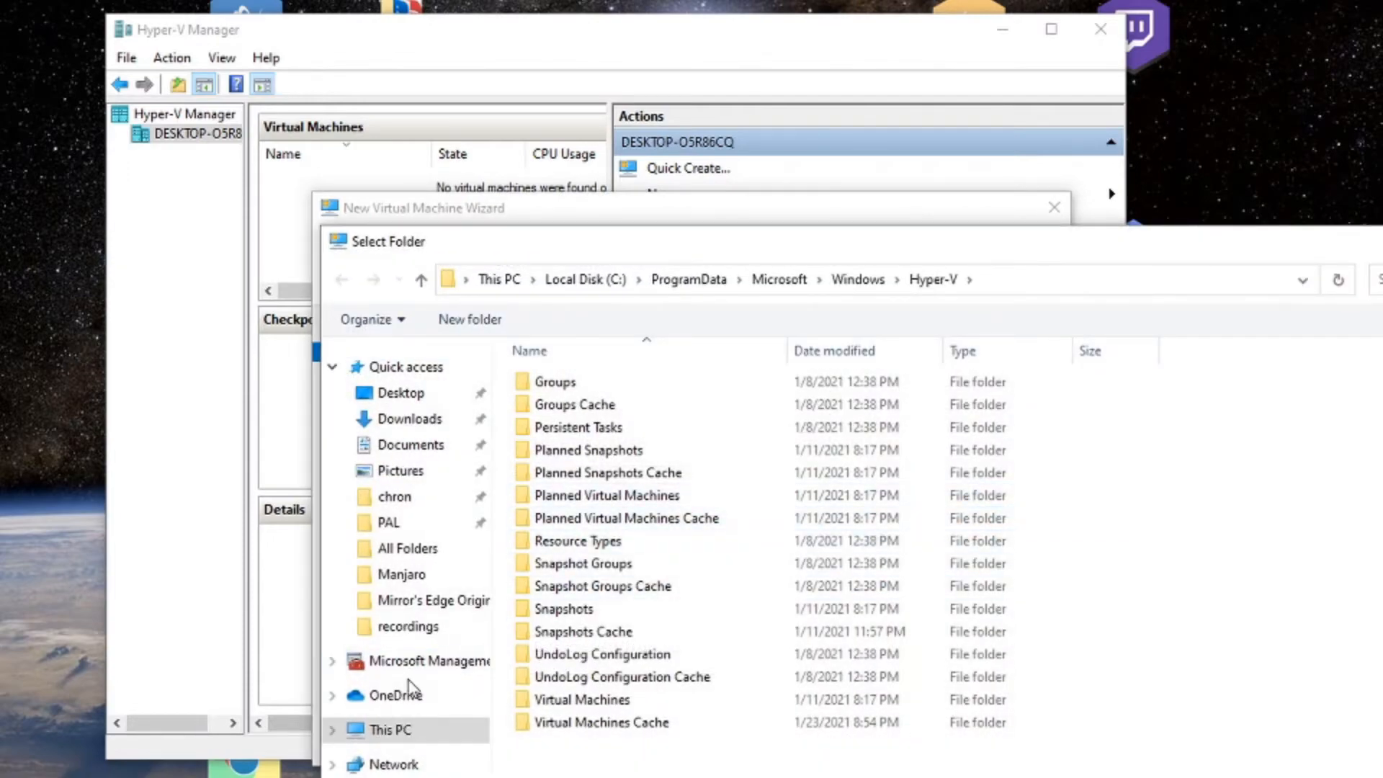
click(401, 576)
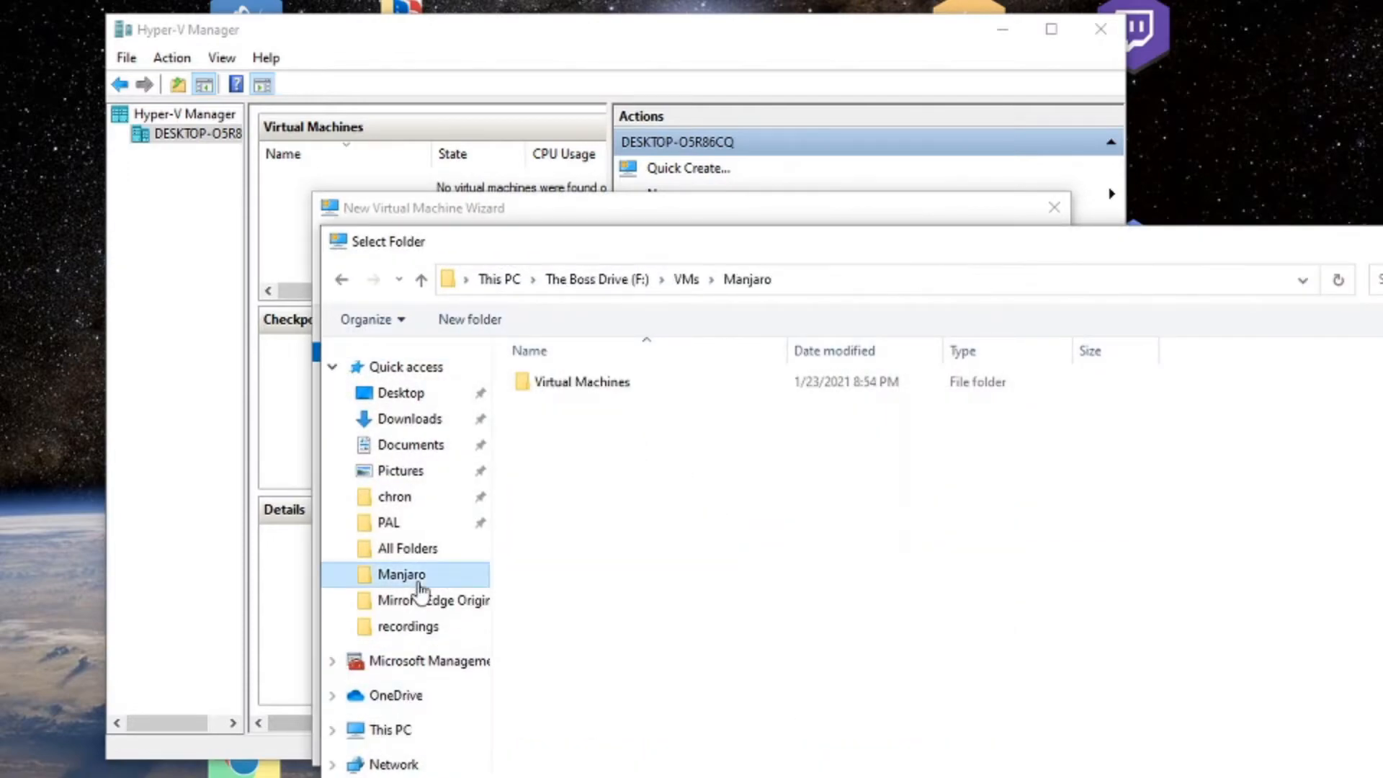
click(690, 281)
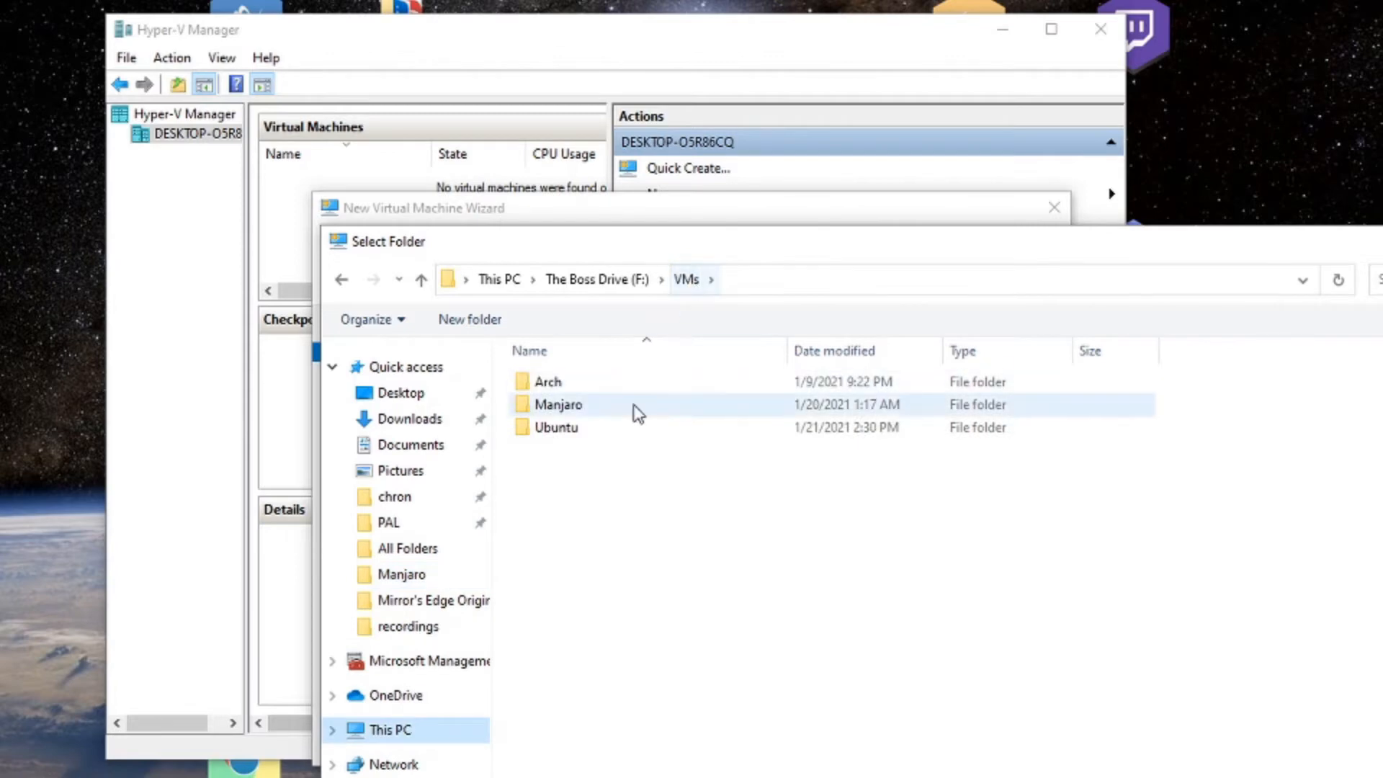
double_click(556, 428)
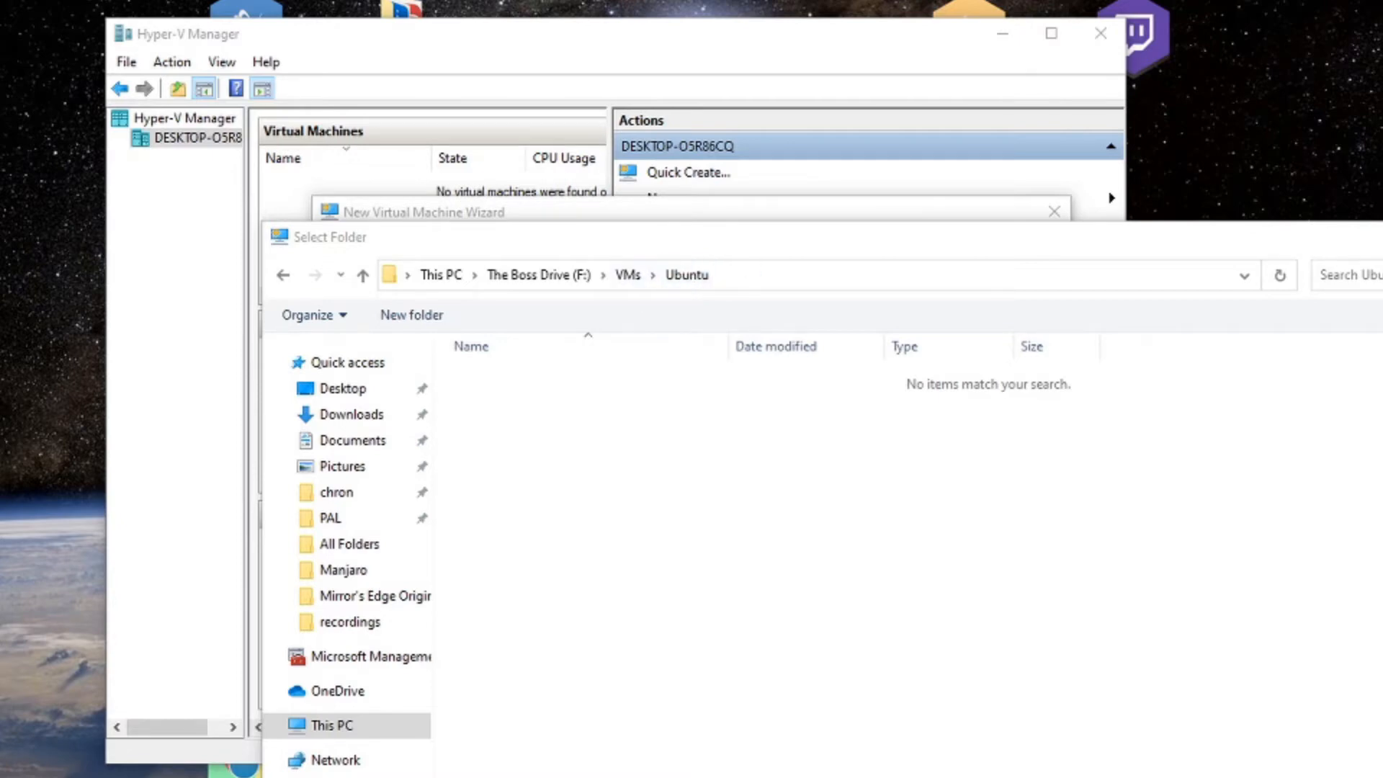
key(Return)
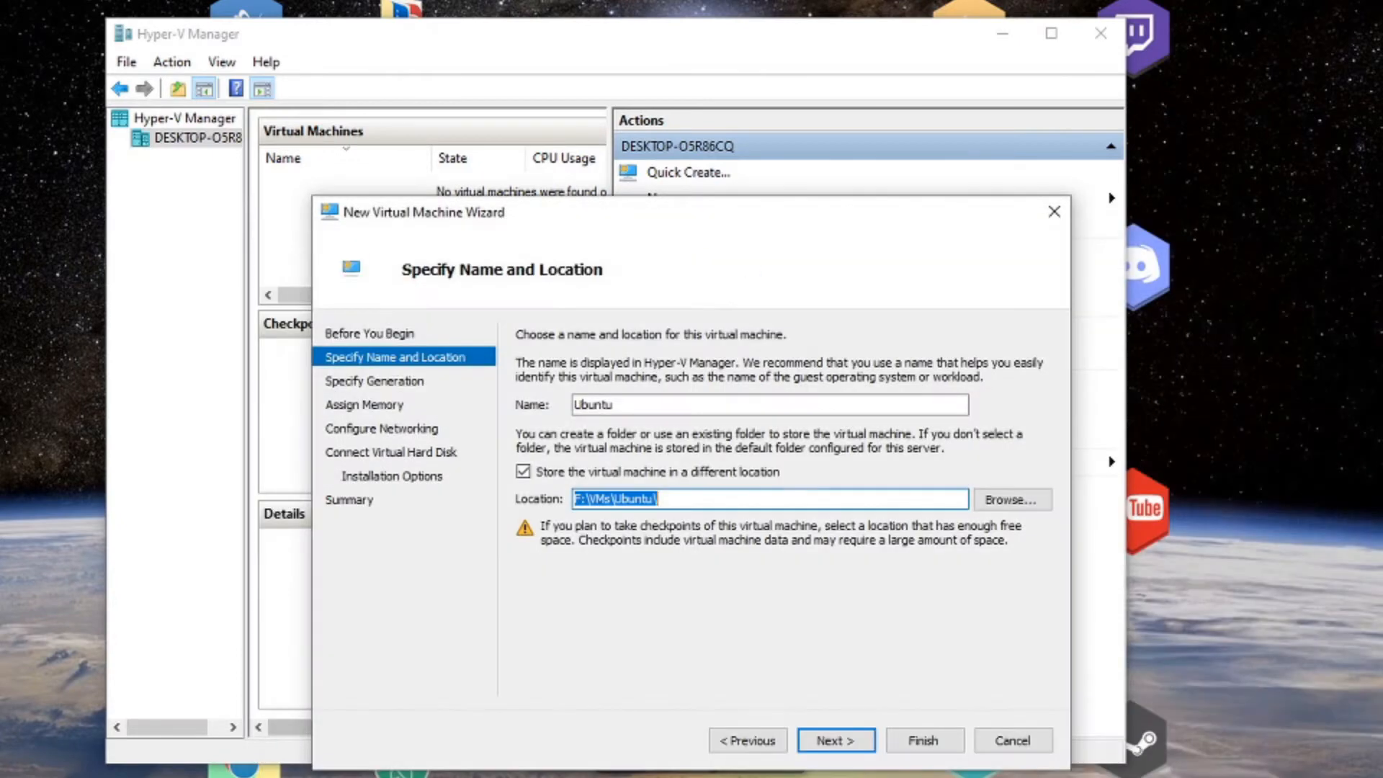
click(849, 739)
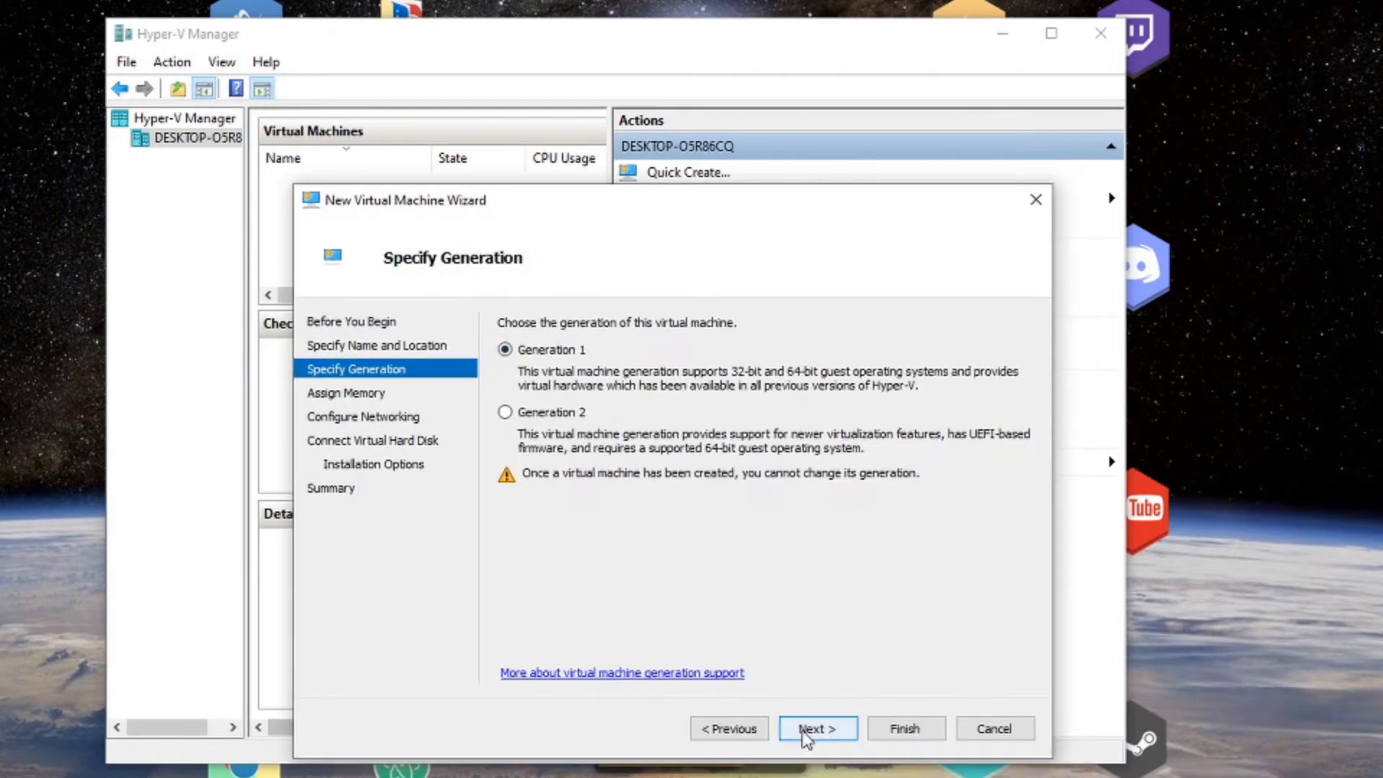
Keep Generation 1 and set the startup memory to 8092 MB.
click(817, 734)
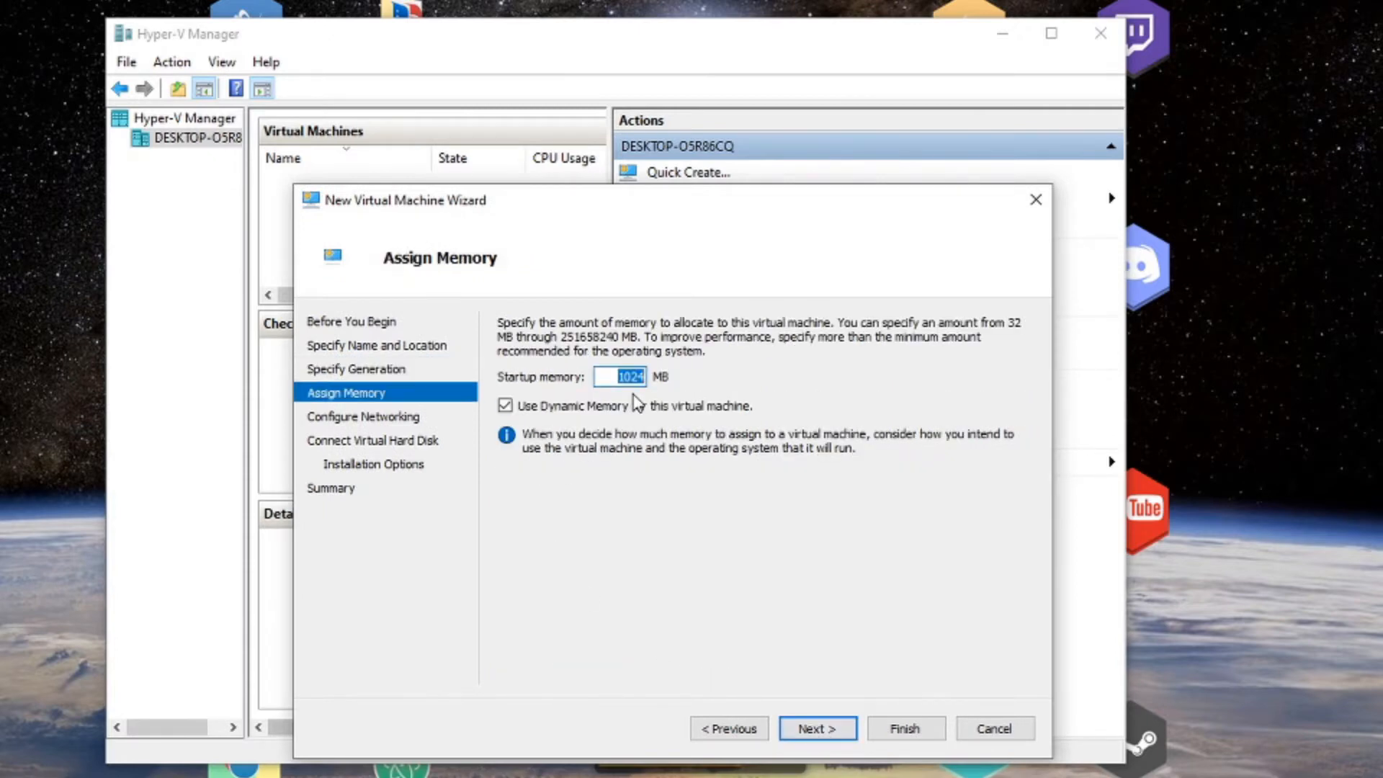
text(8)
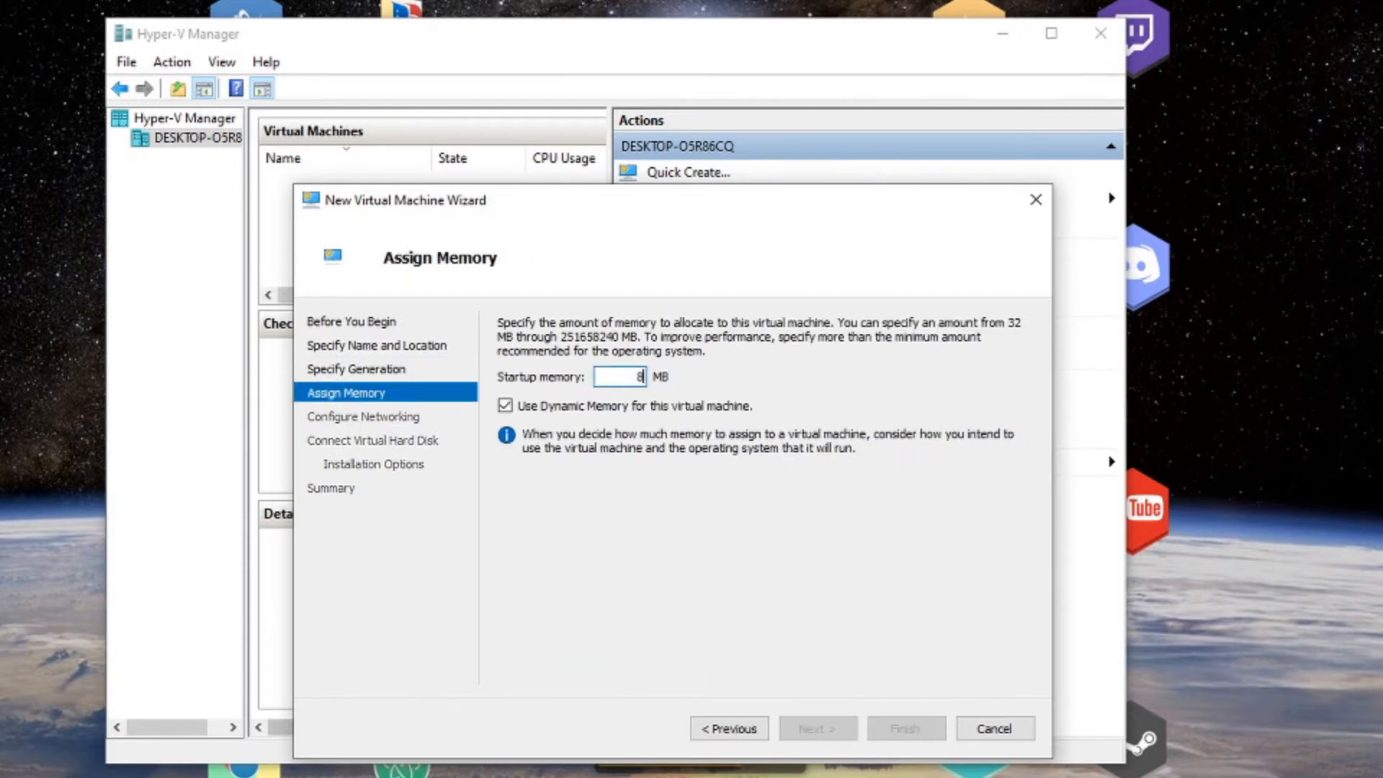
text(092)
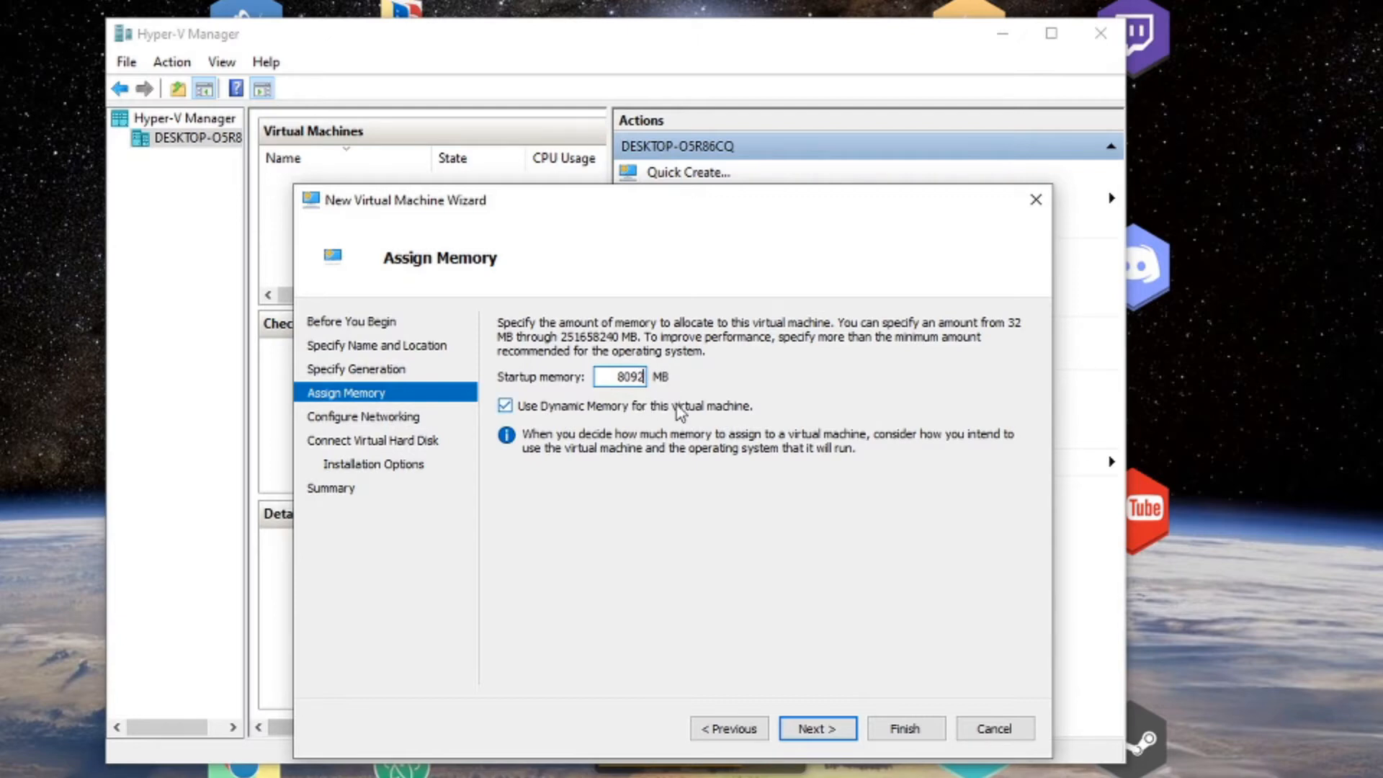
click(841, 729)
Connect the VM's network to the Default Switch.
click(716, 367)
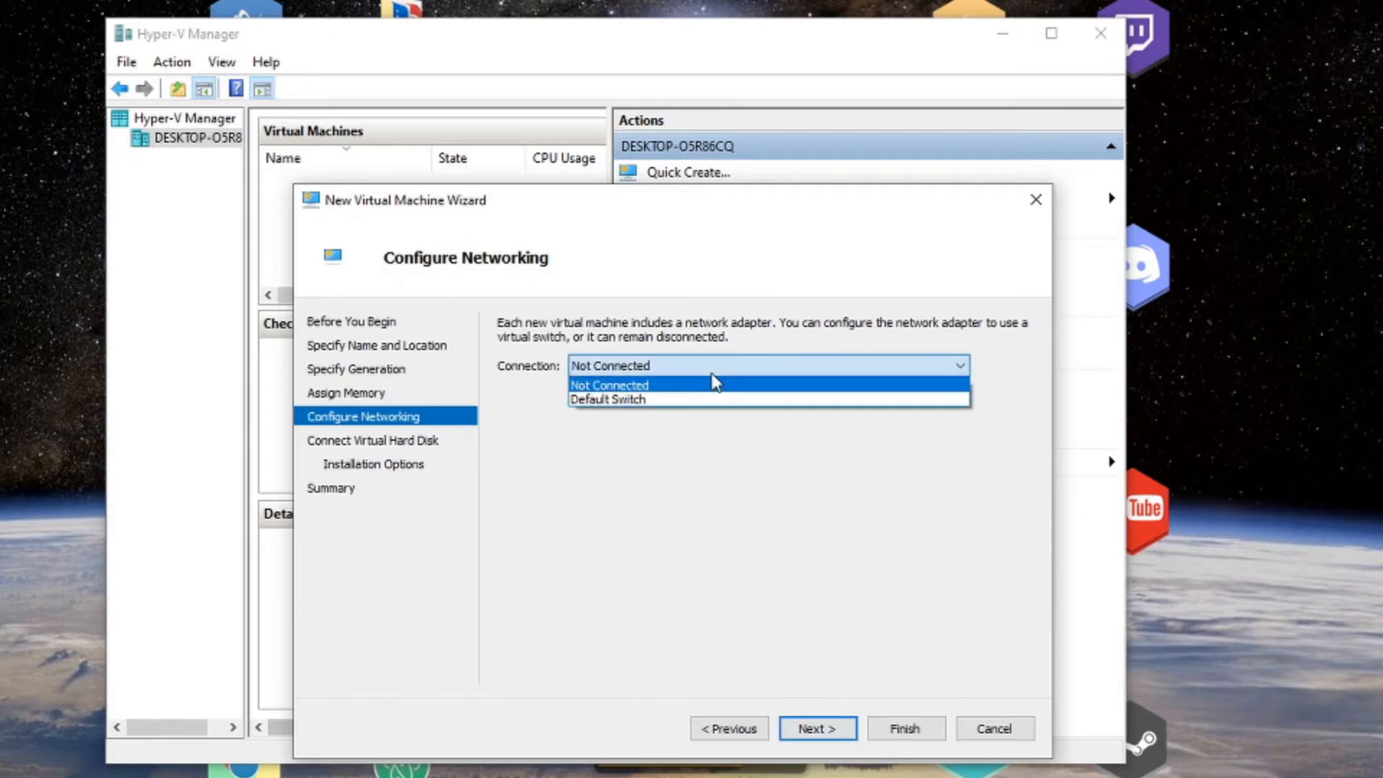
click(694, 401)
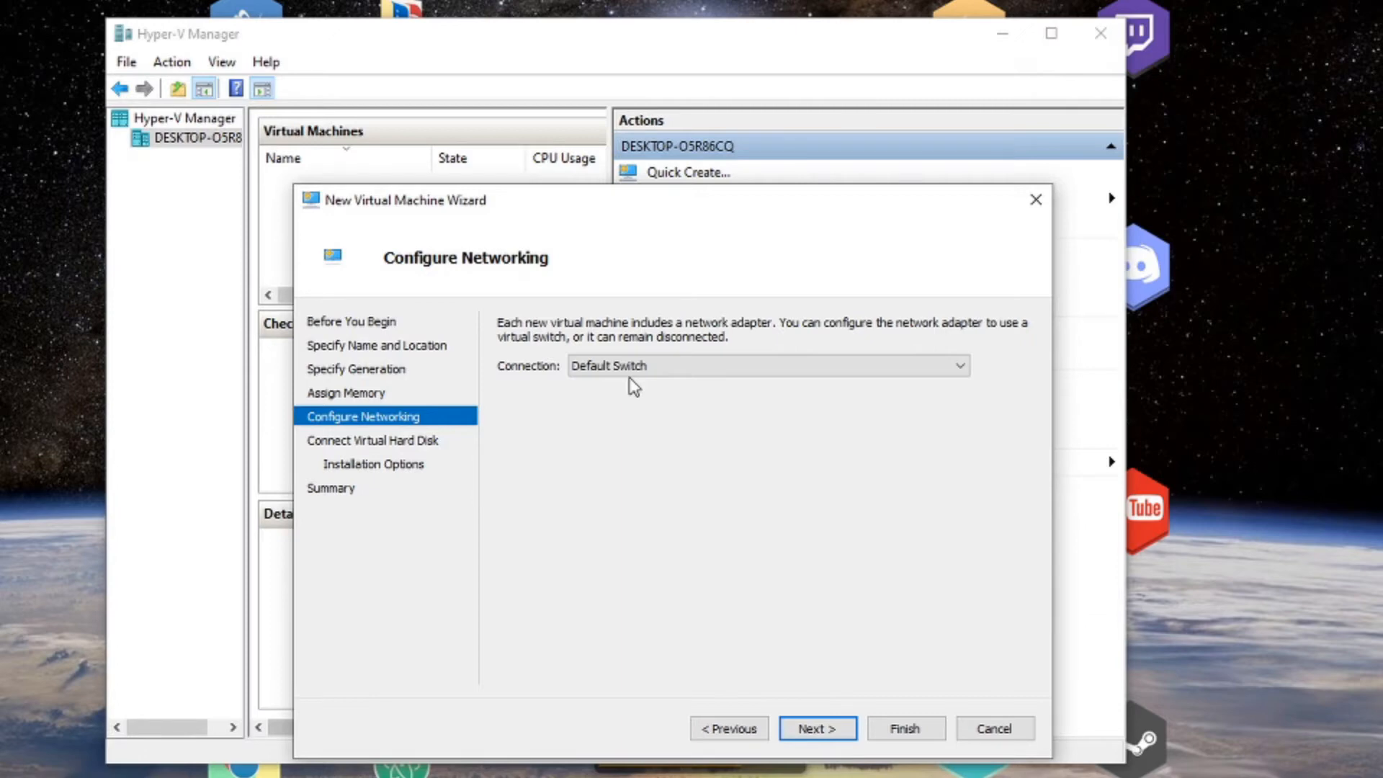
click(818, 728)
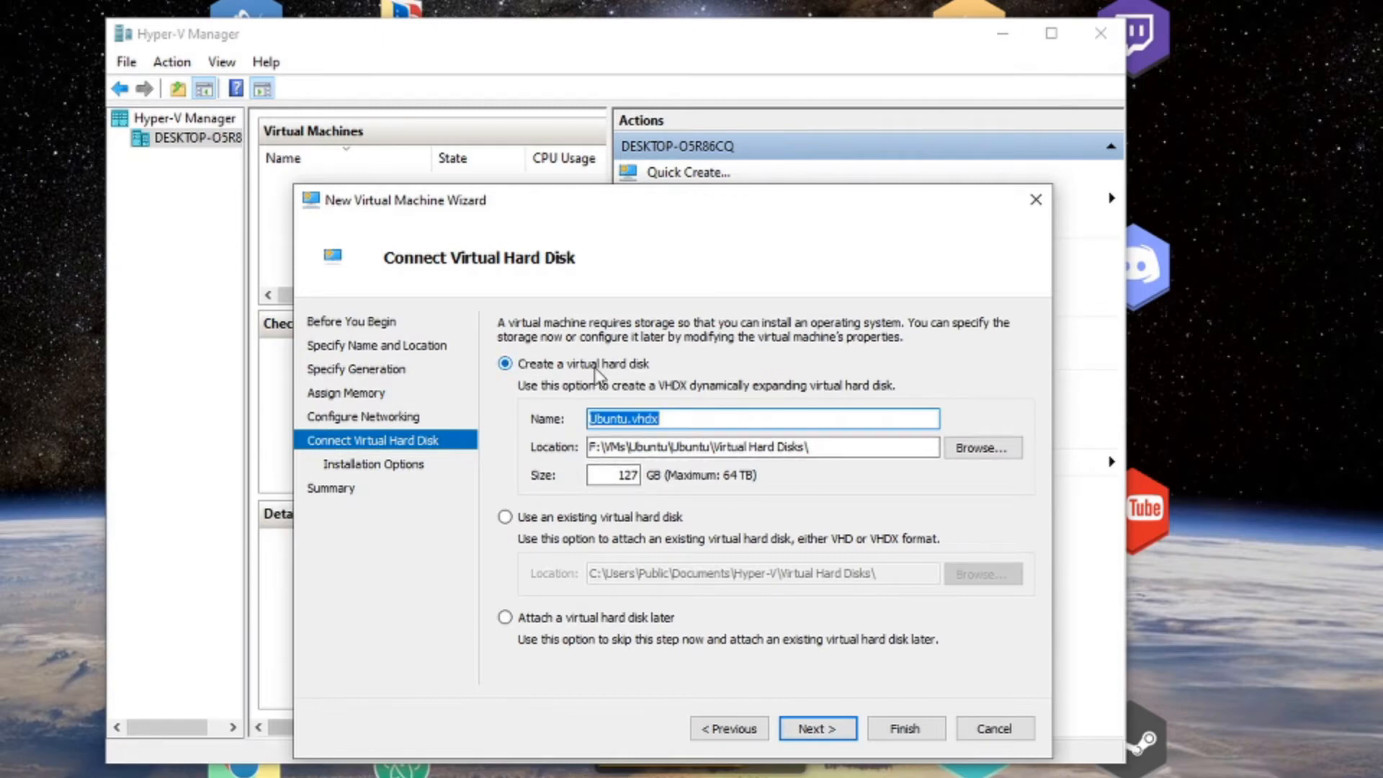
Keep the new virtual hard disk as Ubuntu.vhdx at 127 GB and proceed to Installation Options.
double_click(611, 476)
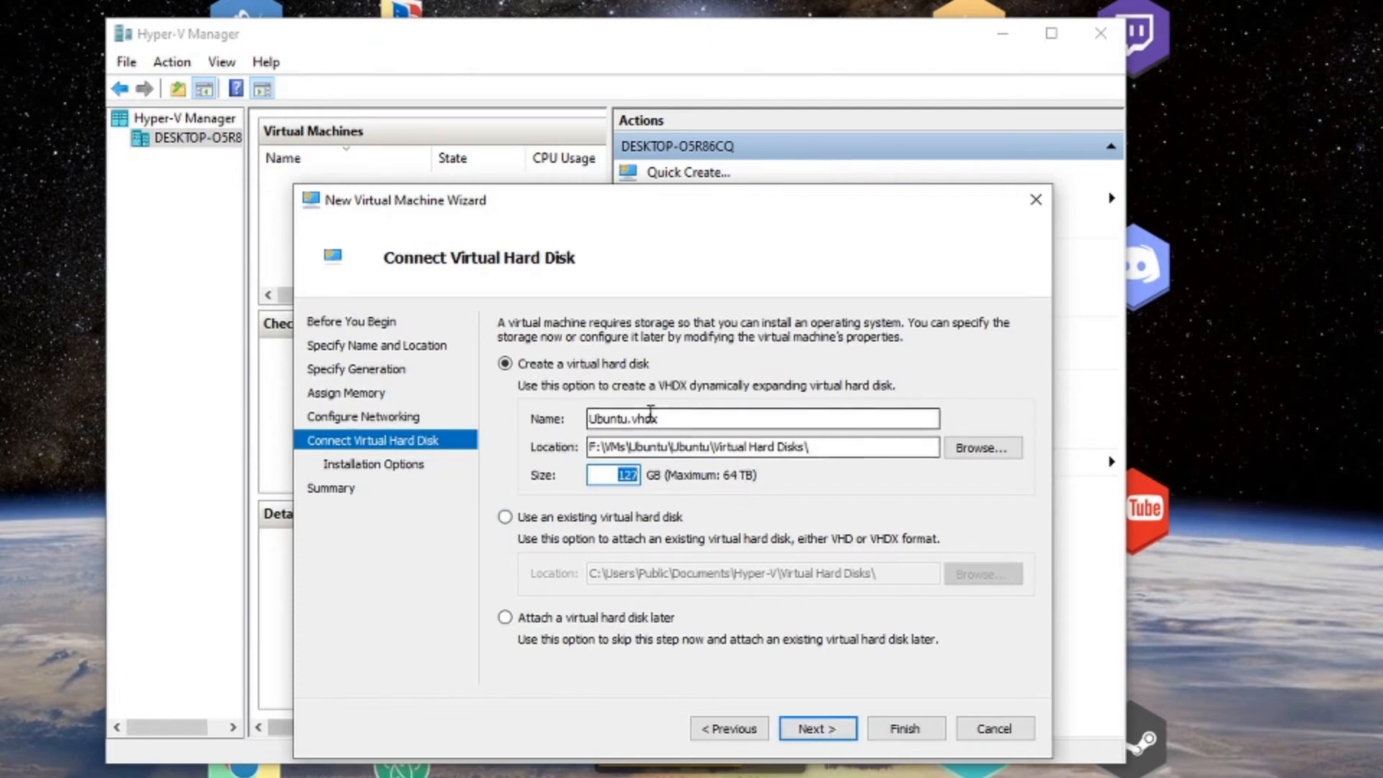
drag(657, 419, 553, 408)
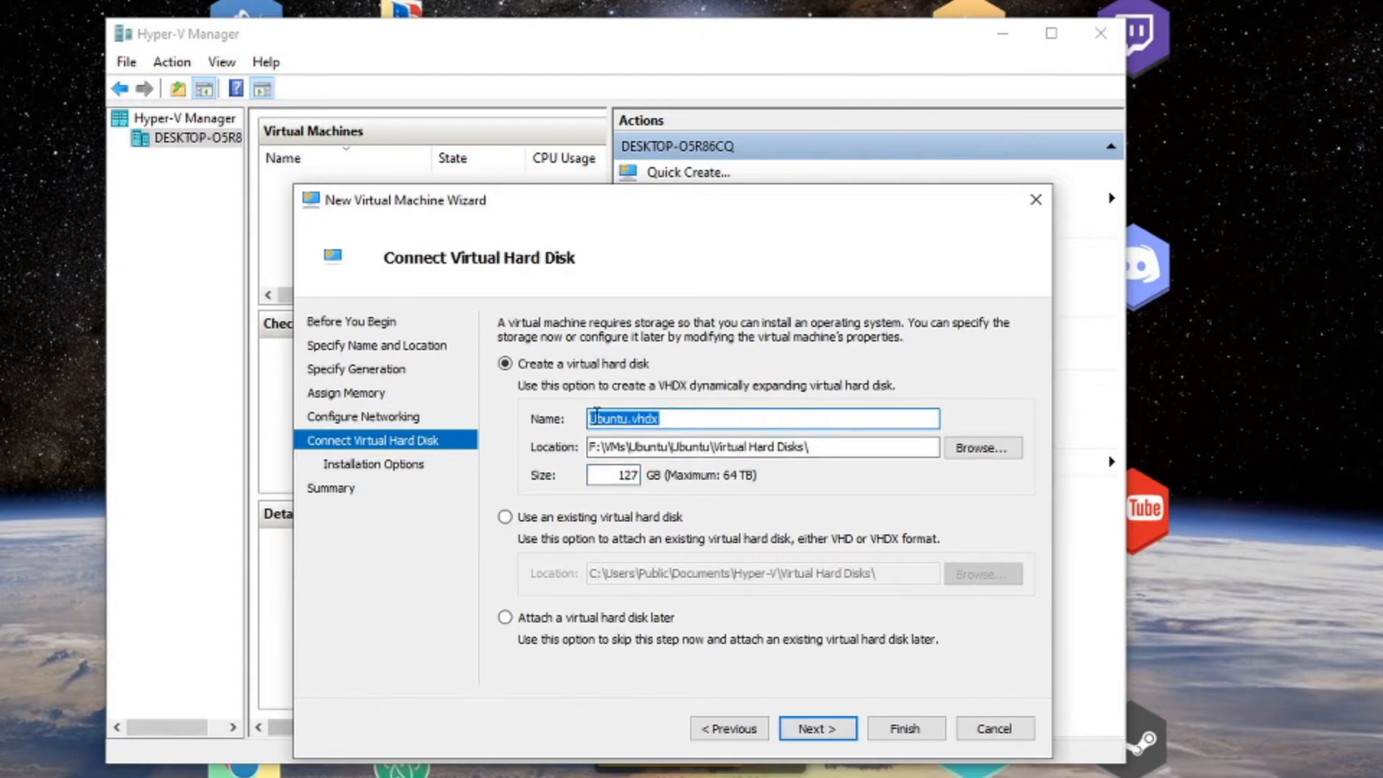
click(659, 418)
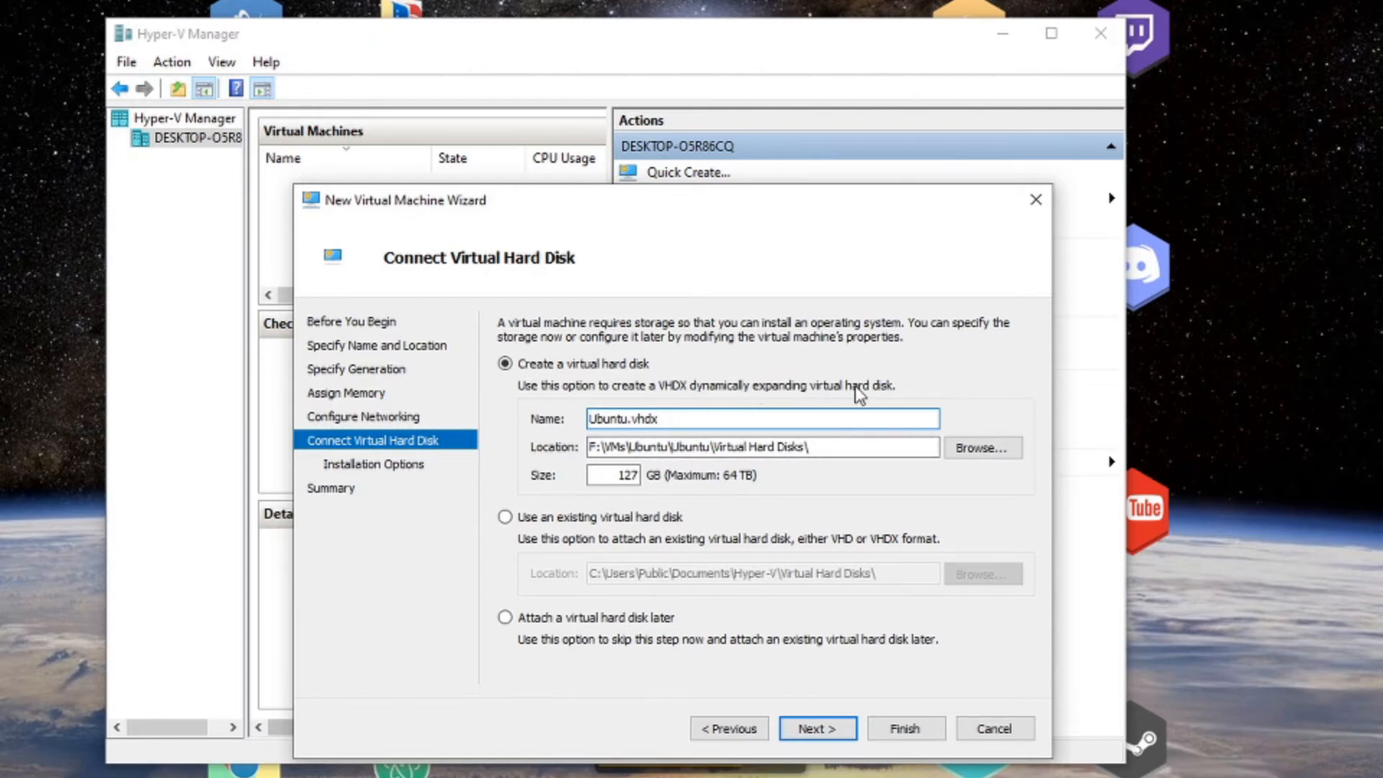
click(618, 477)
drag(619, 481, 647, 481)
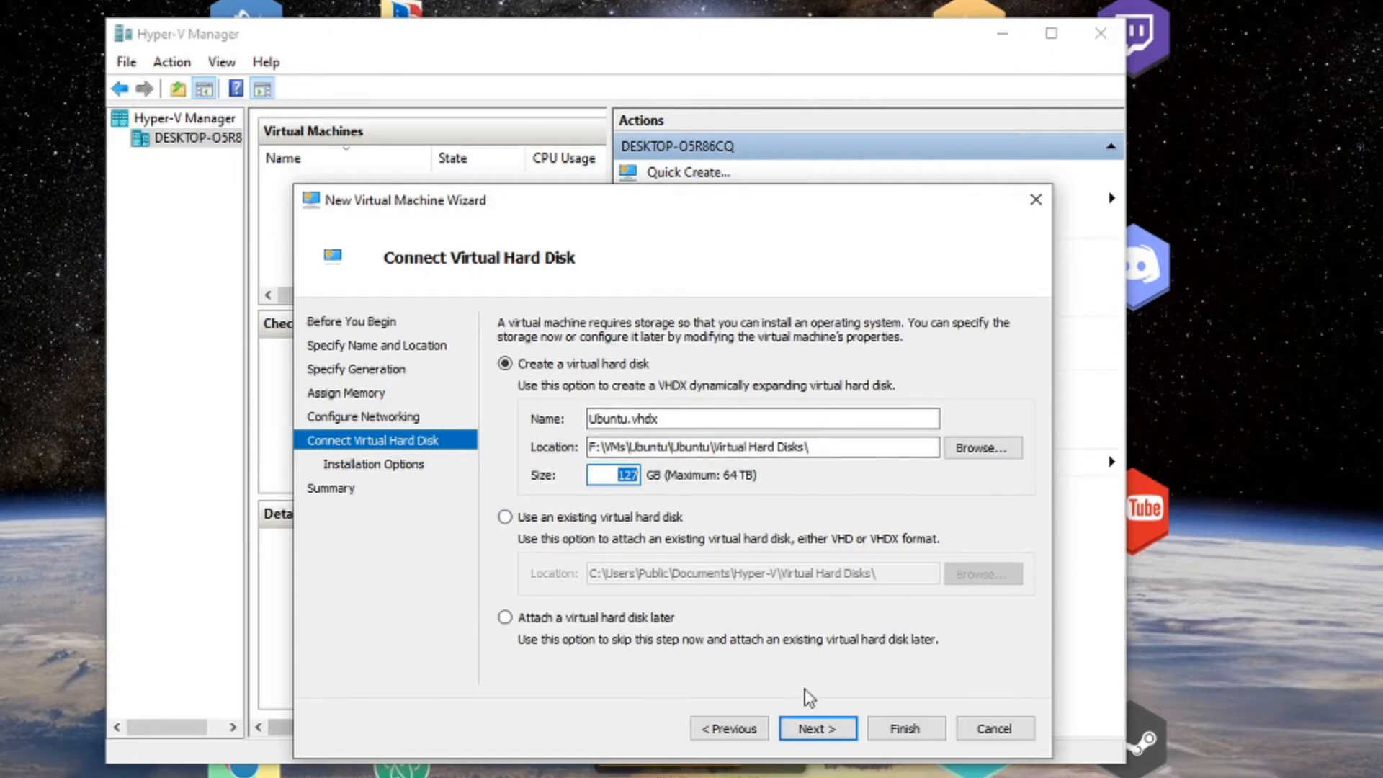
click(828, 728)
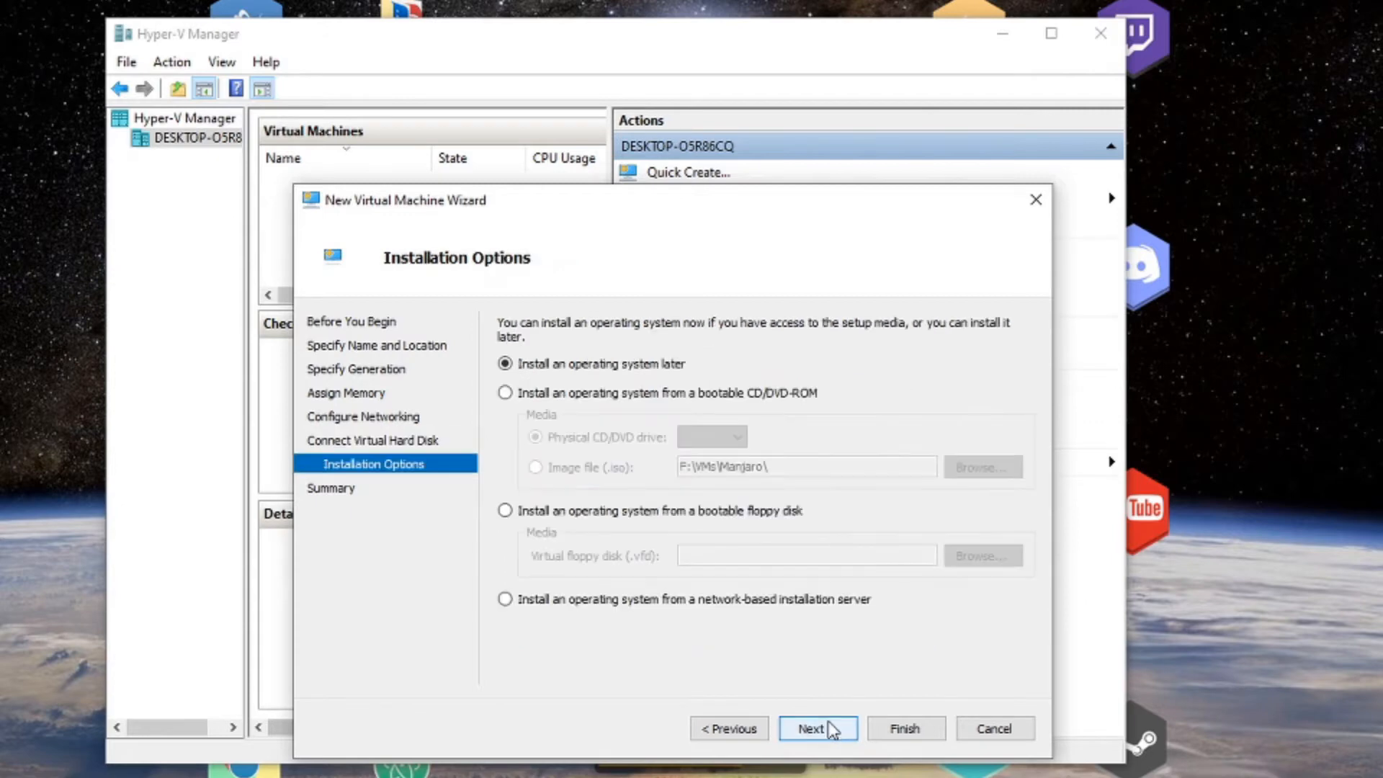
Use ubuntu-20.04.1-desktop-amd64.iso from the Ubuntu folder as the boot DVD image and finish the wizard.
click(587, 395)
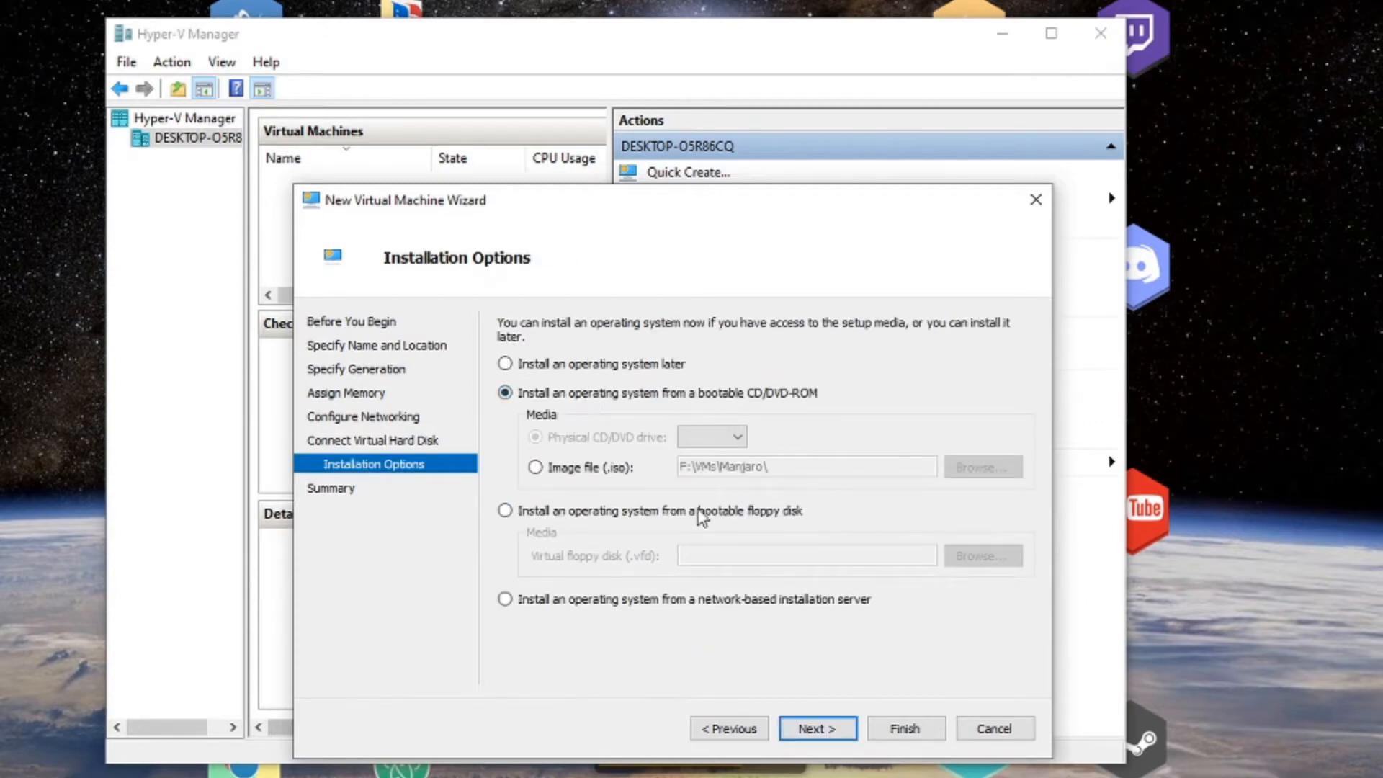
click(612, 469)
click(981, 469)
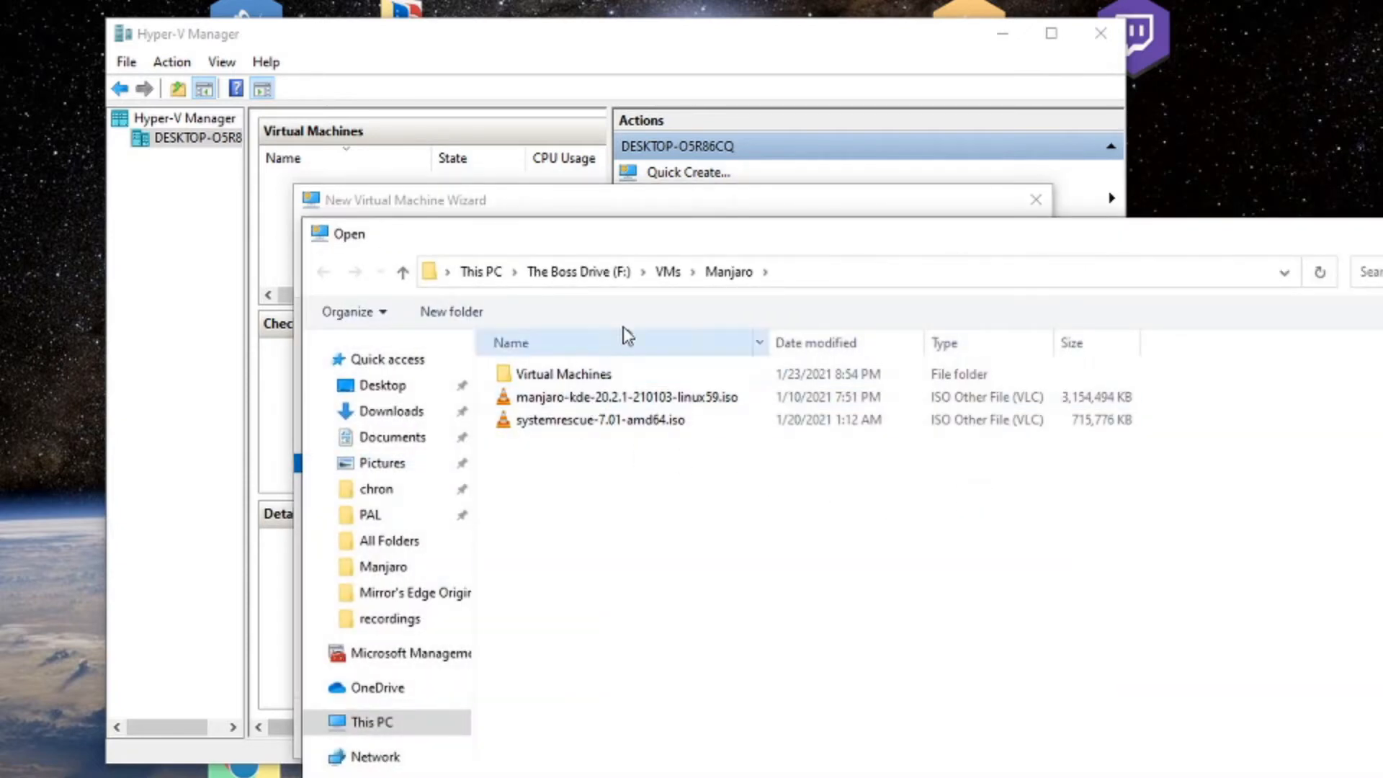
click(668, 271)
click(583, 422)
double_click(584, 421)
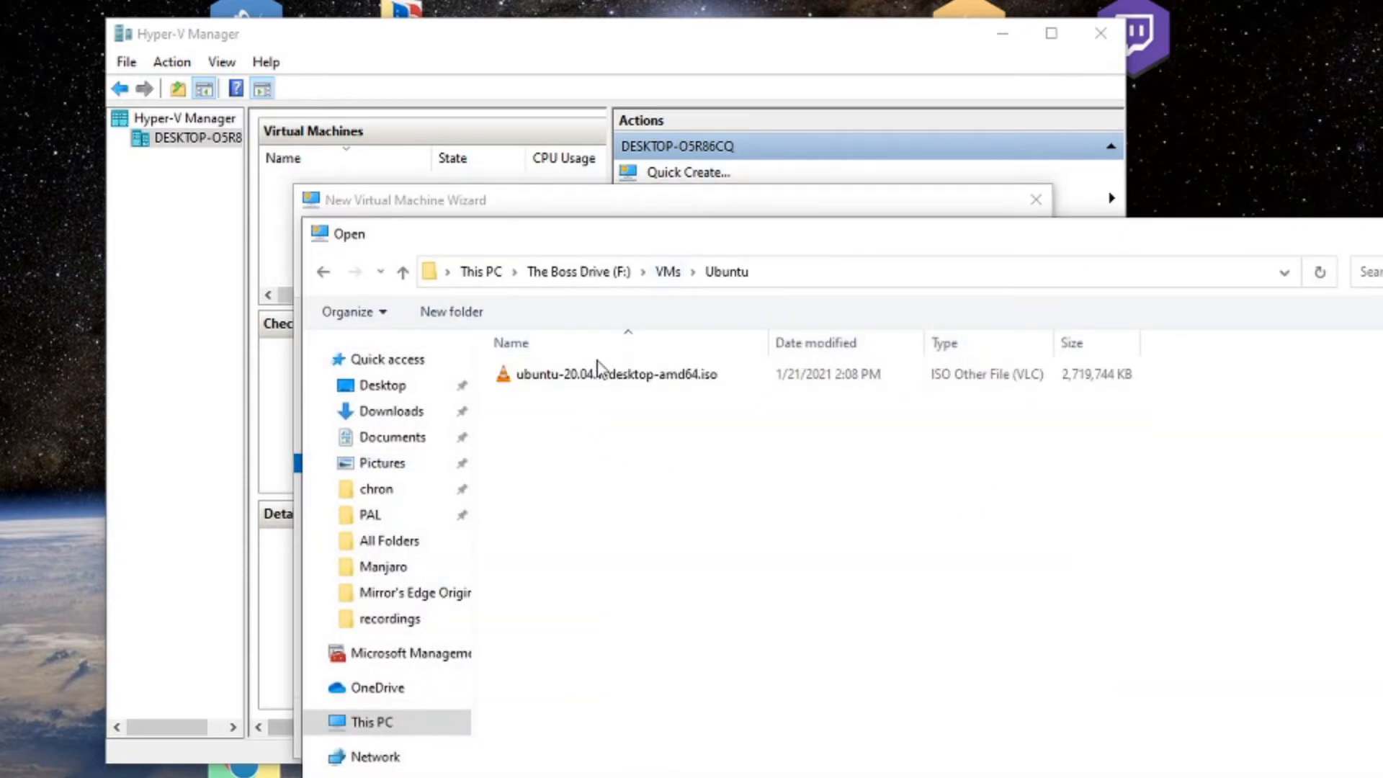
click(602, 373)
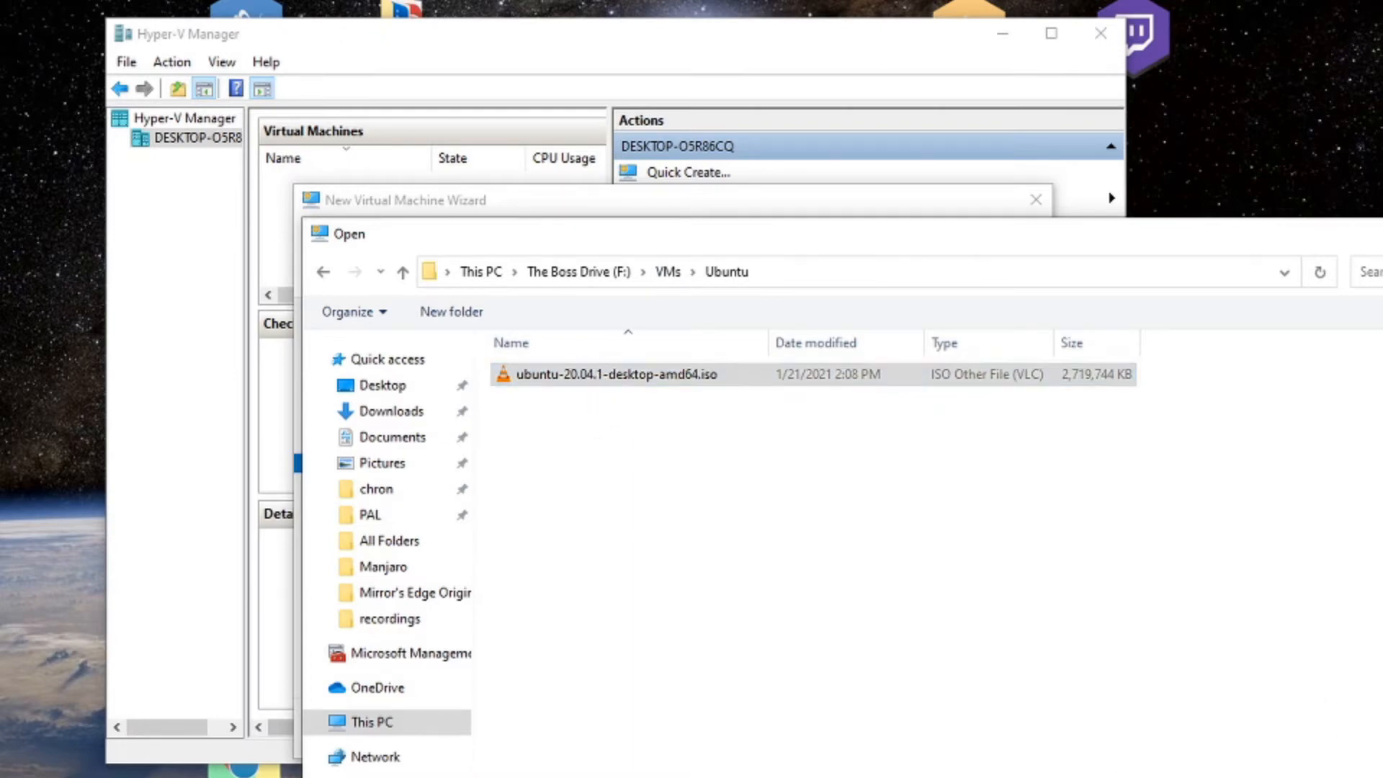
key(Return)
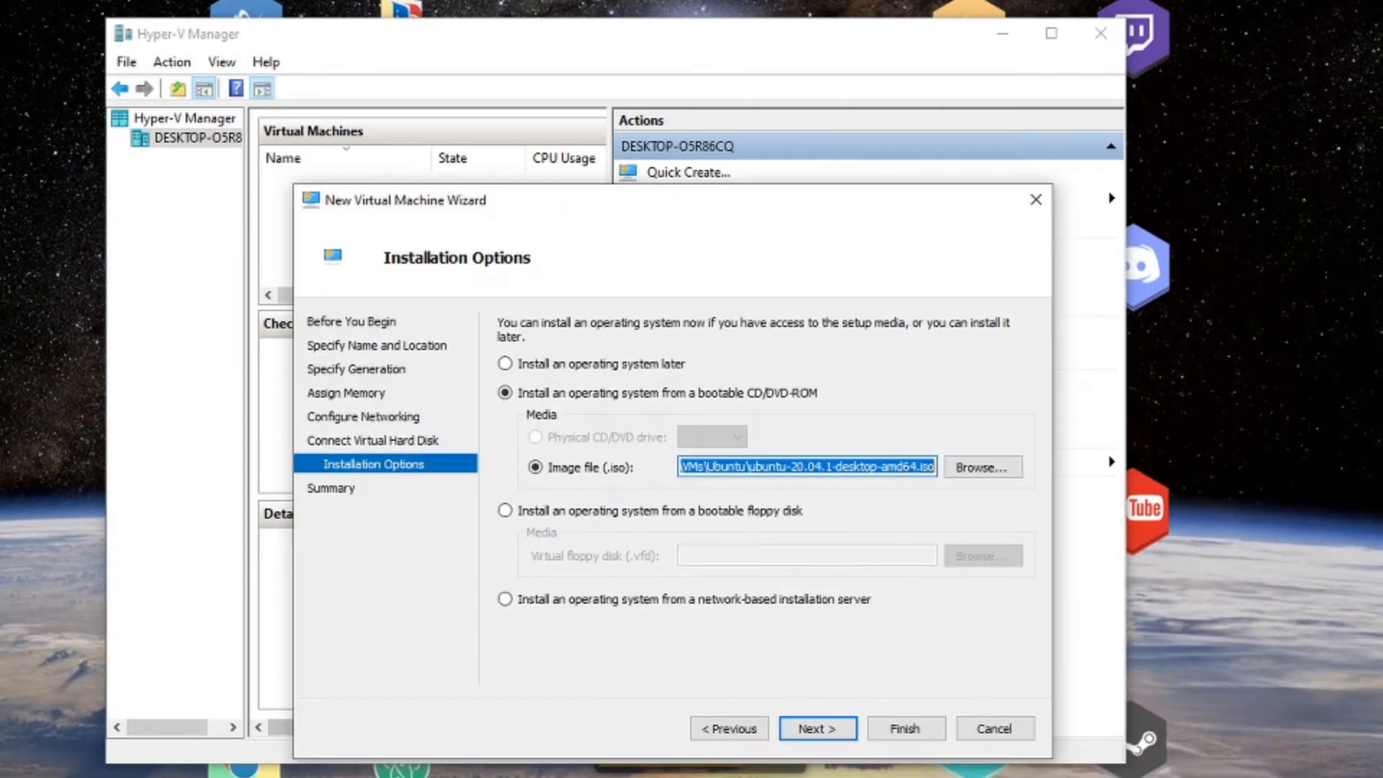
click(831, 724)
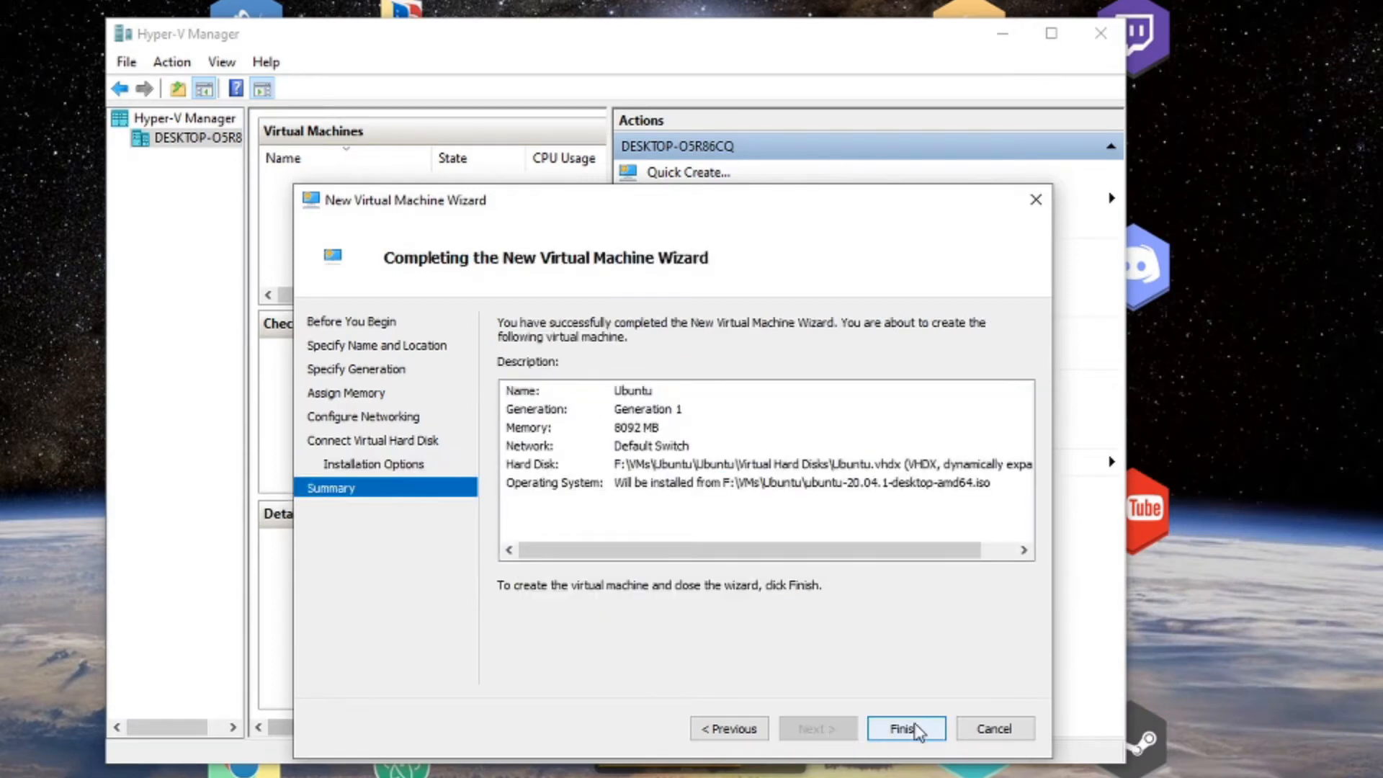
click(896, 728)
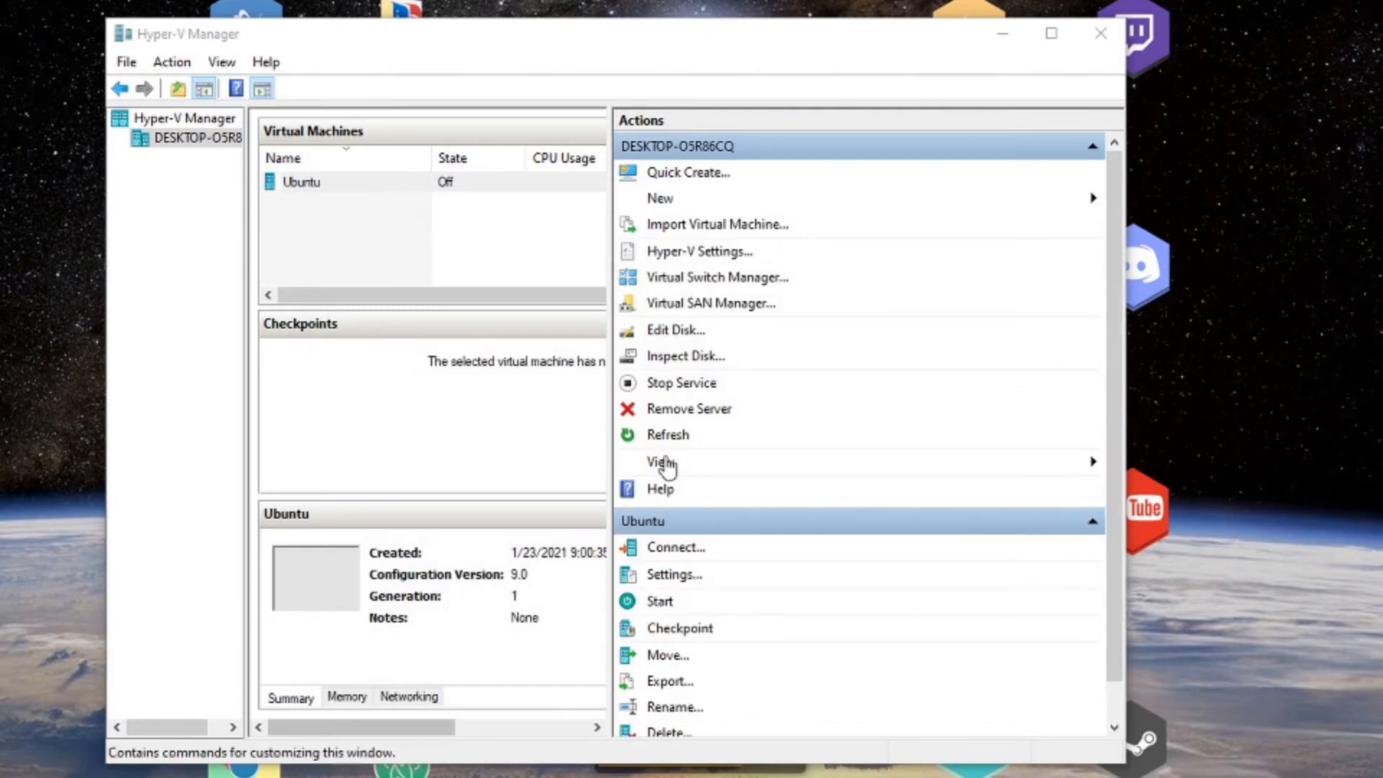
Connect to the new Ubuntu VM and start it.
click(382, 192)
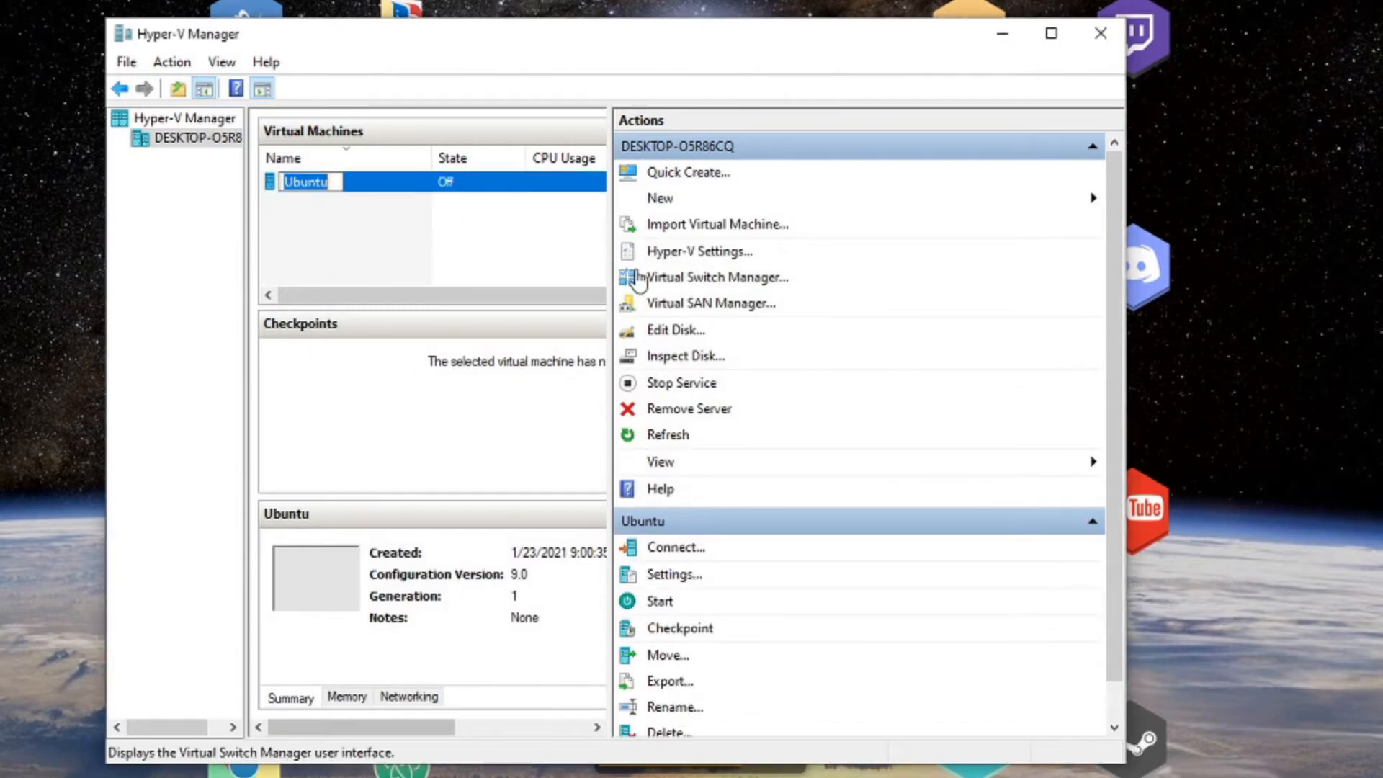
click(403, 238)
click(421, 189)
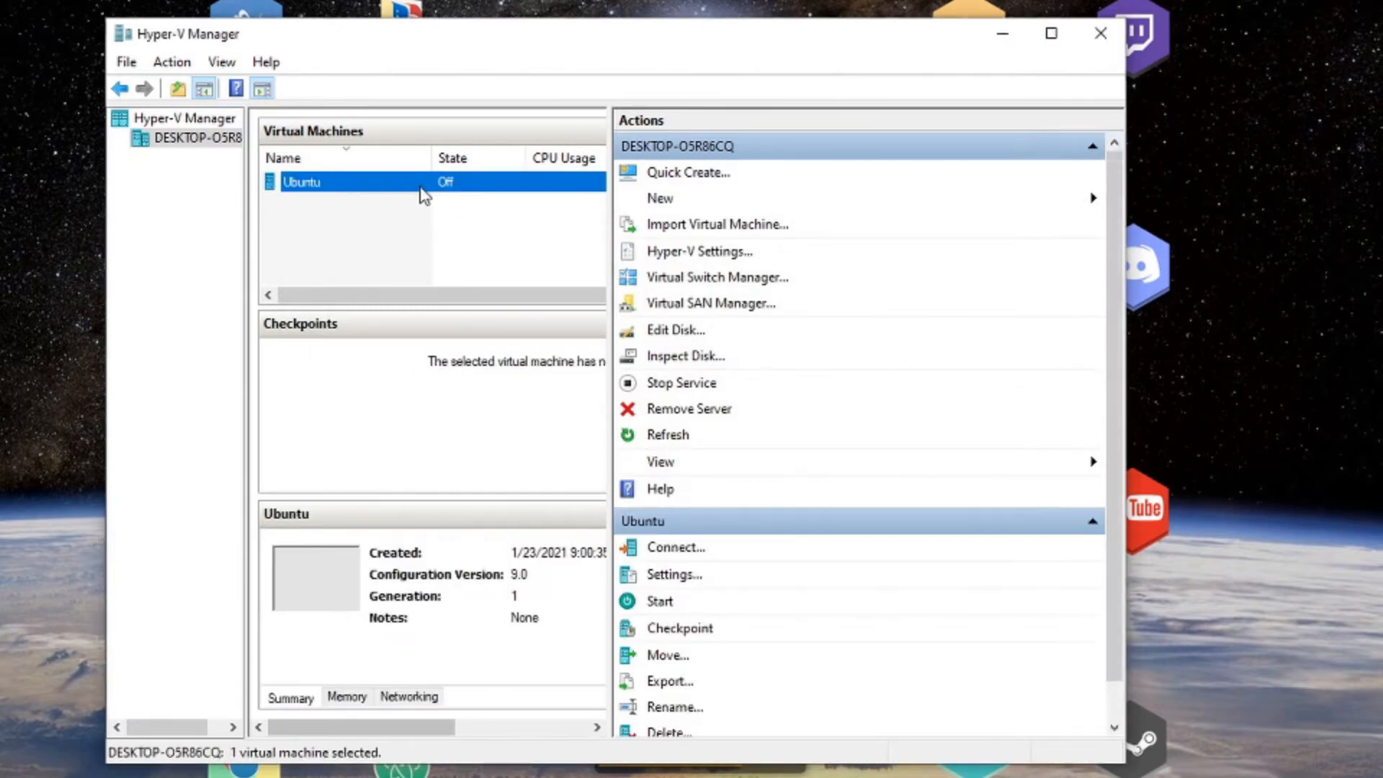
right_click(420, 189)
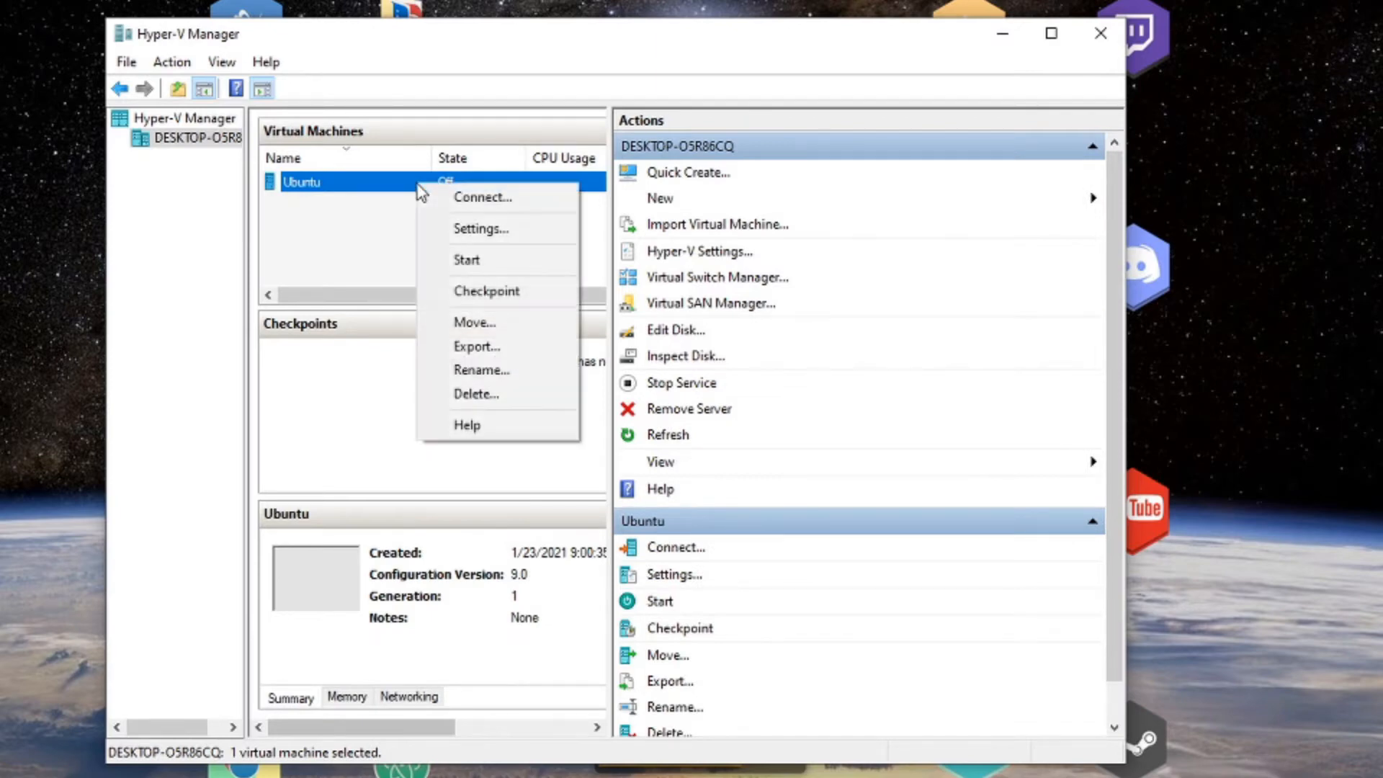
click(489, 202)
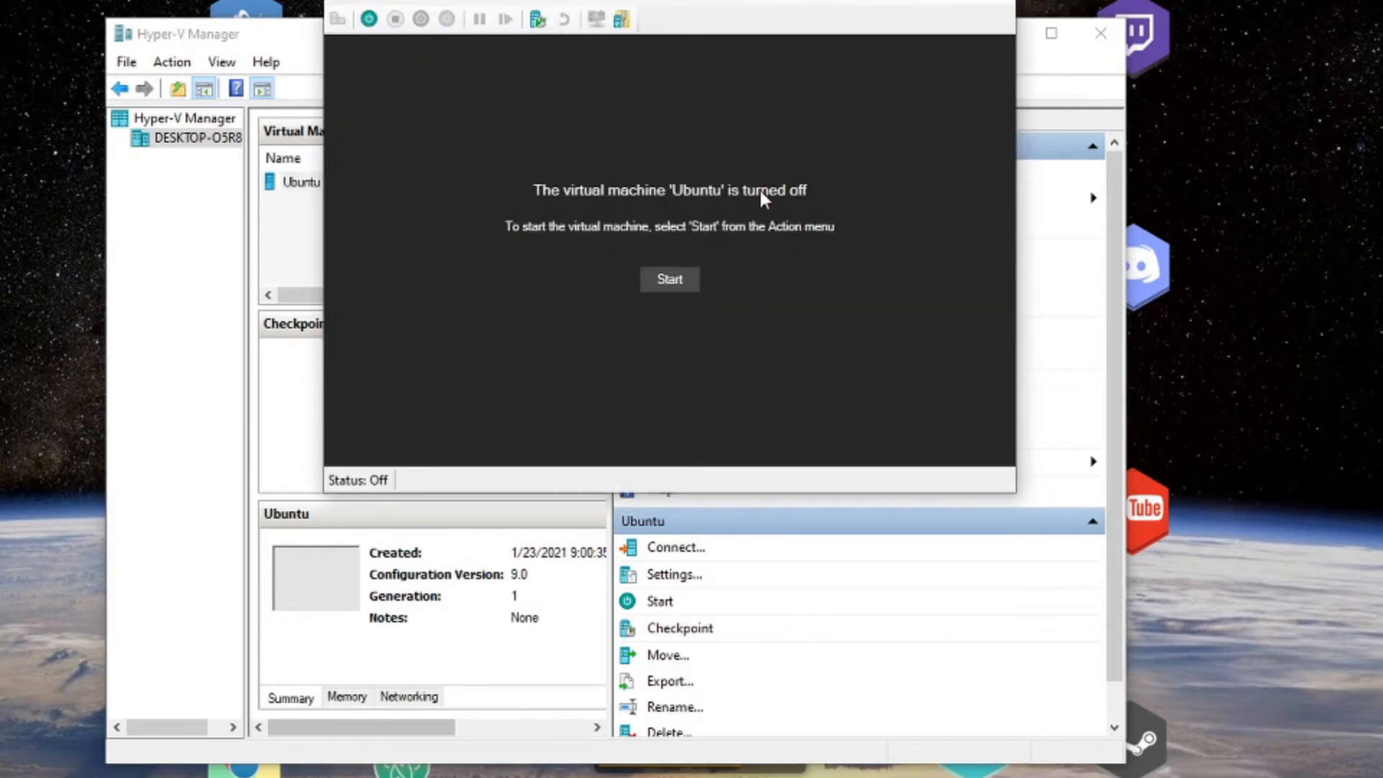
click(684, 277)
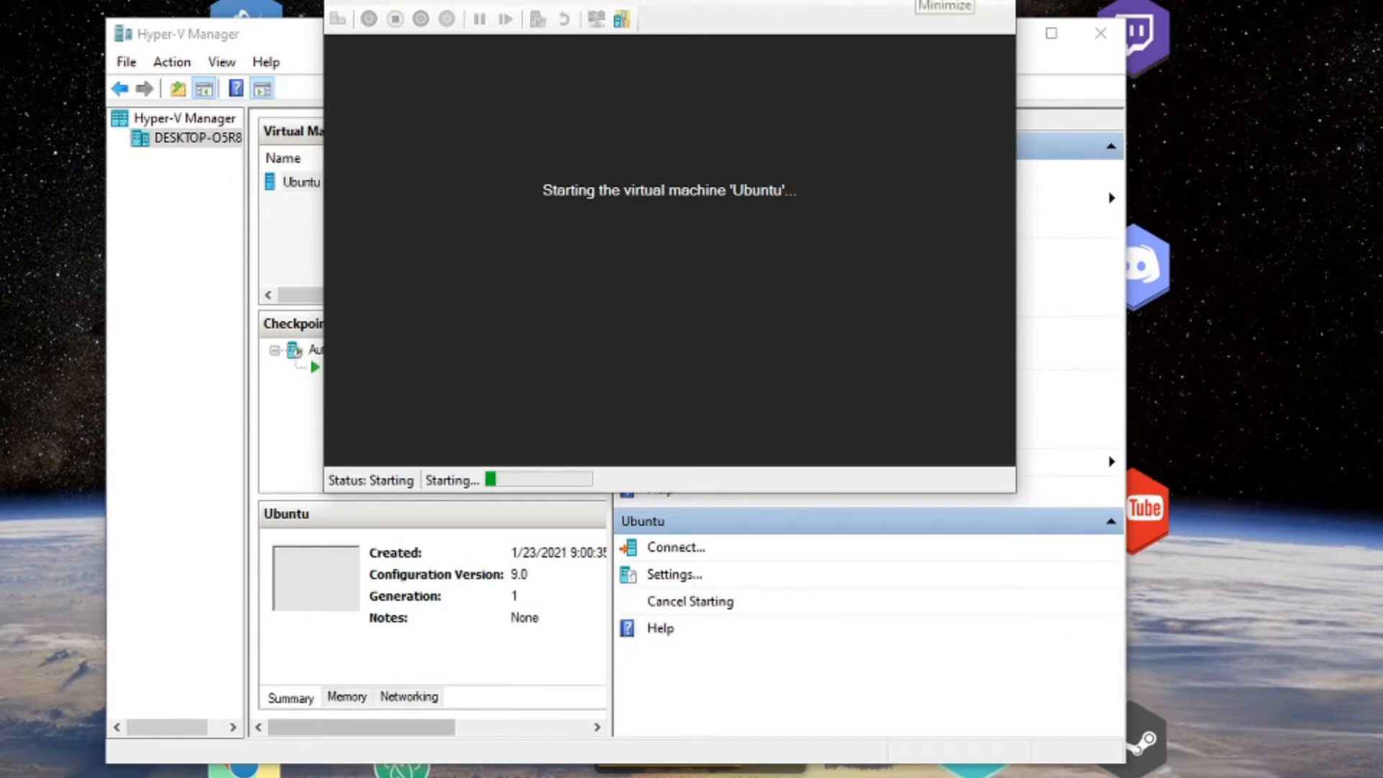
drag(806, 0, 764, 6)
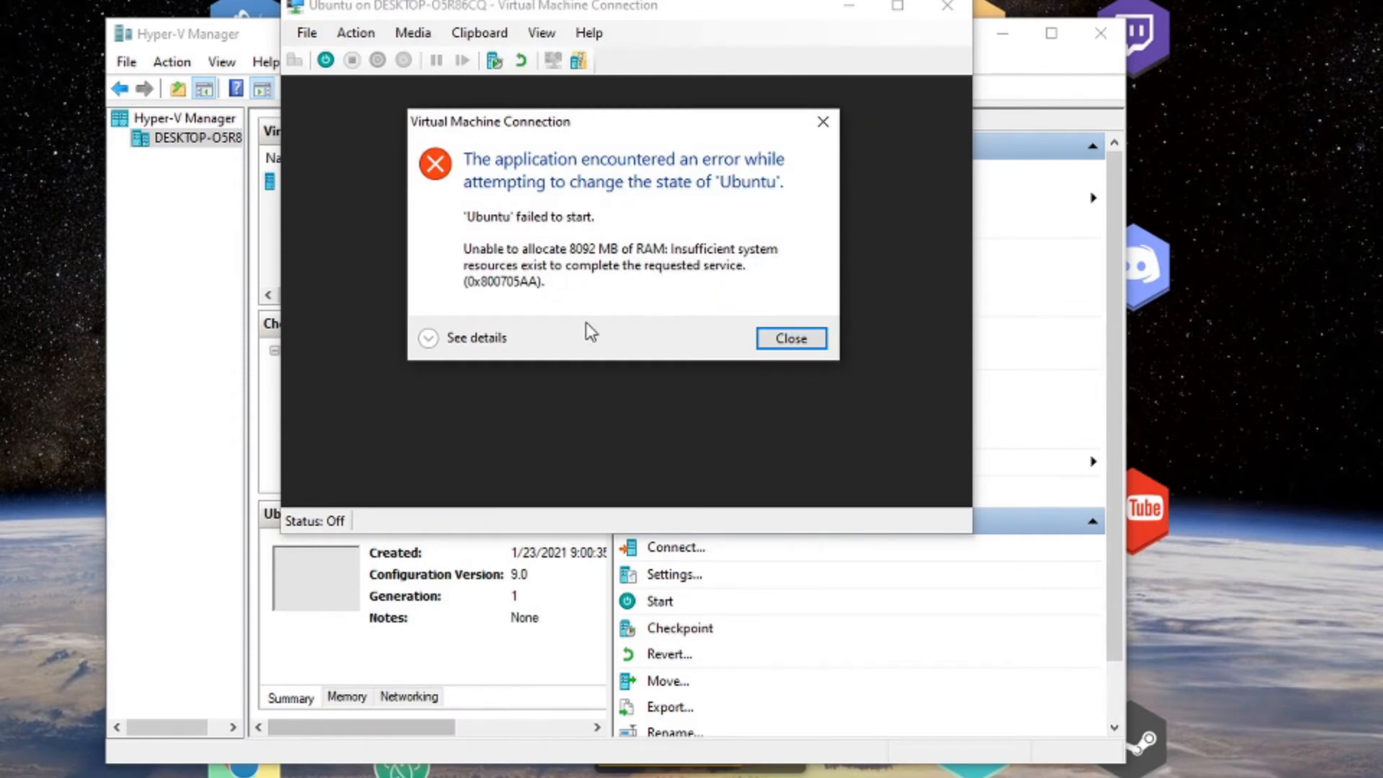
Read the 8092 MB RAM allocation error details, dismiss it, and launch Task Manager.
click(430, 338)
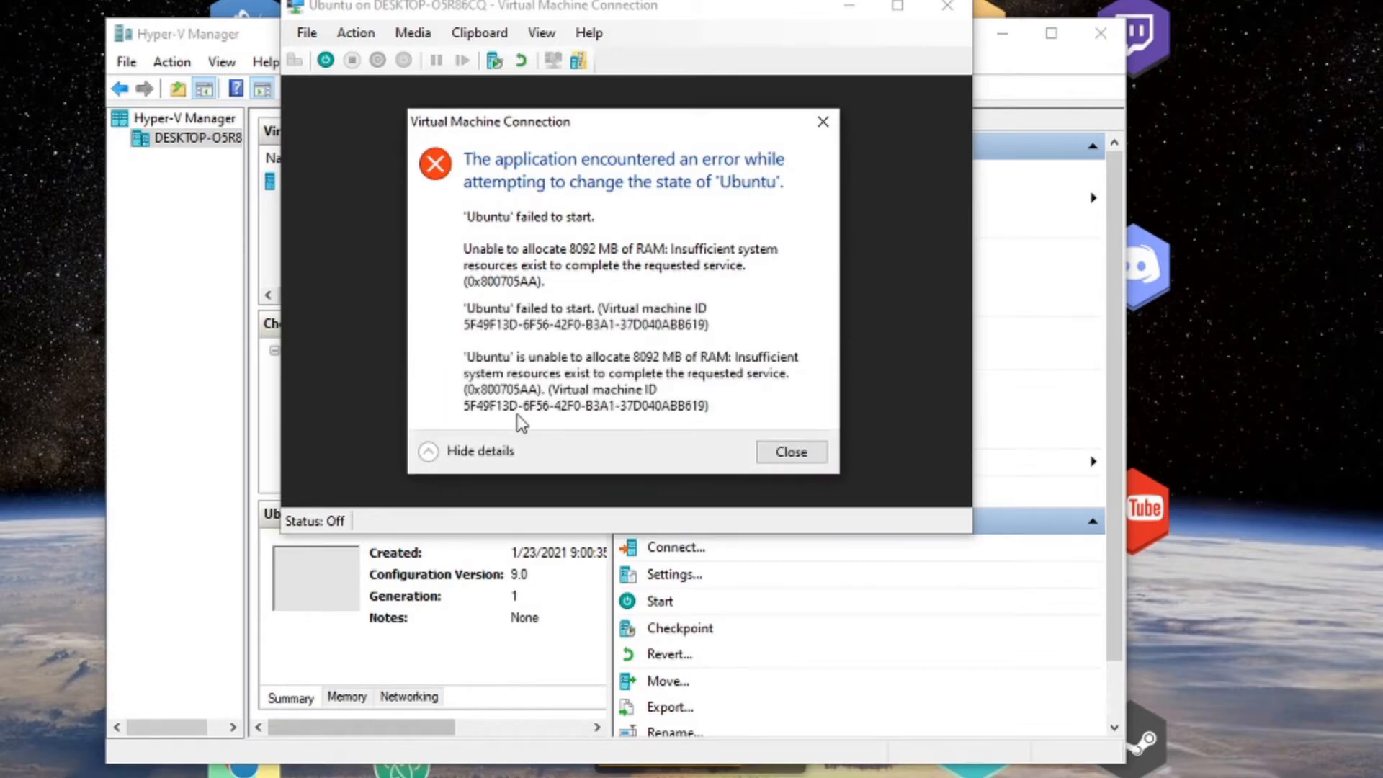
click(790, 451)
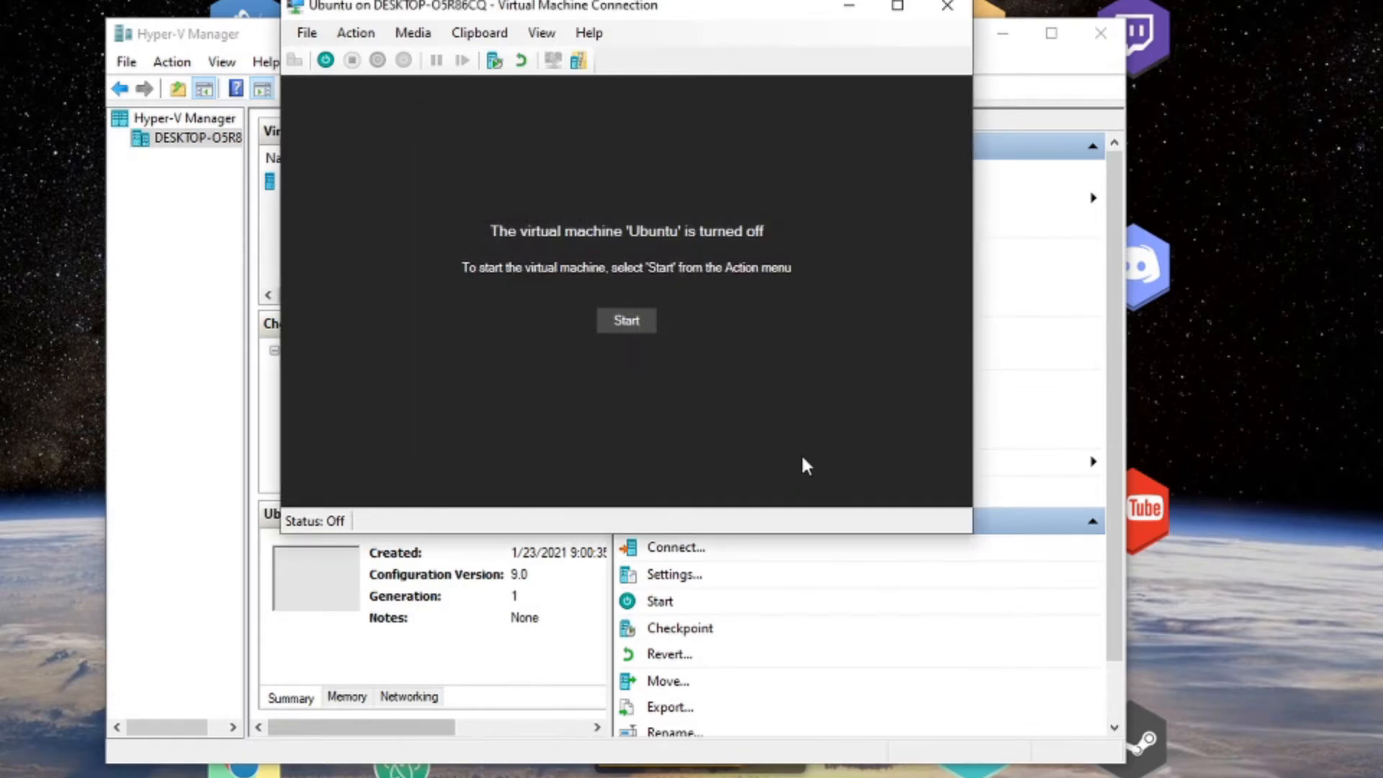
key(ctrl+shift+Escape)
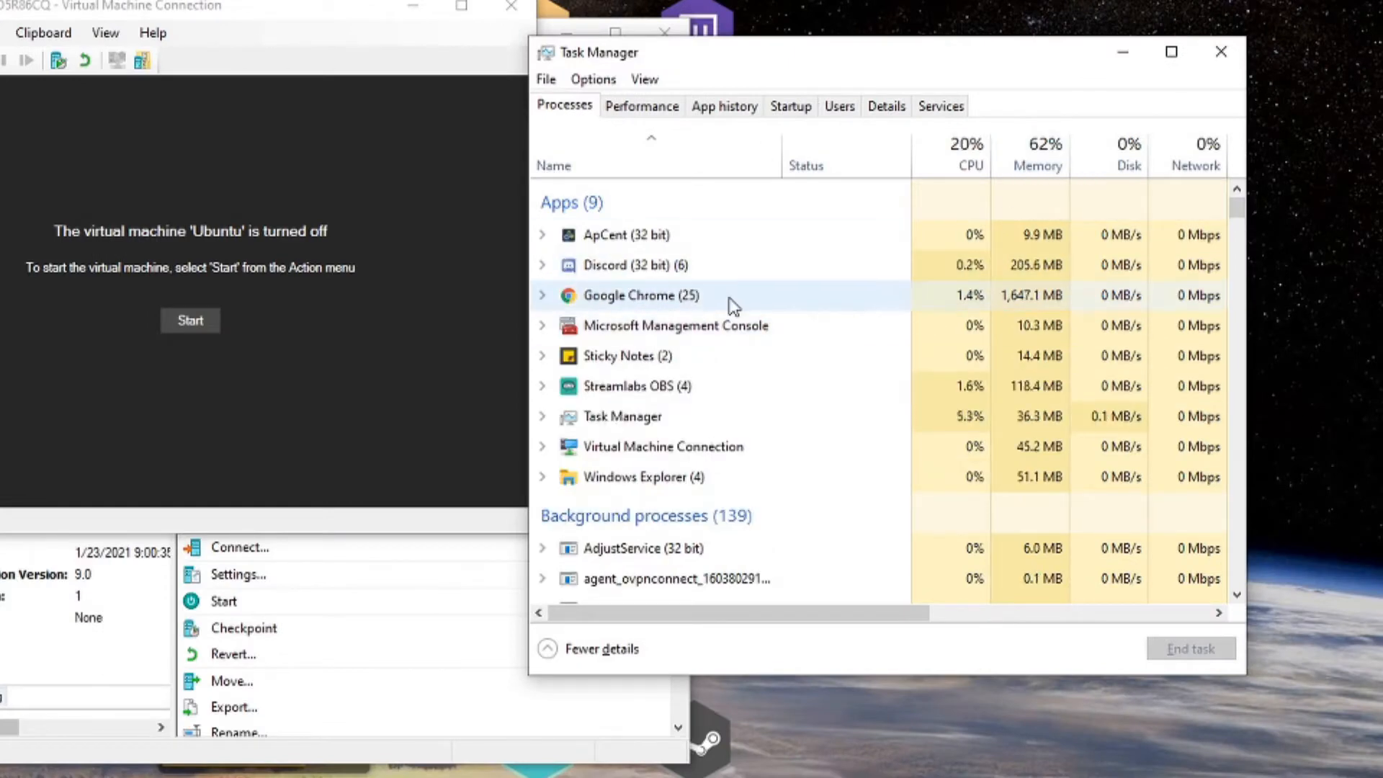
Sort Task Manager processes by memory, review the top memory users, then close it.
scroll(677, 362, down, 1)
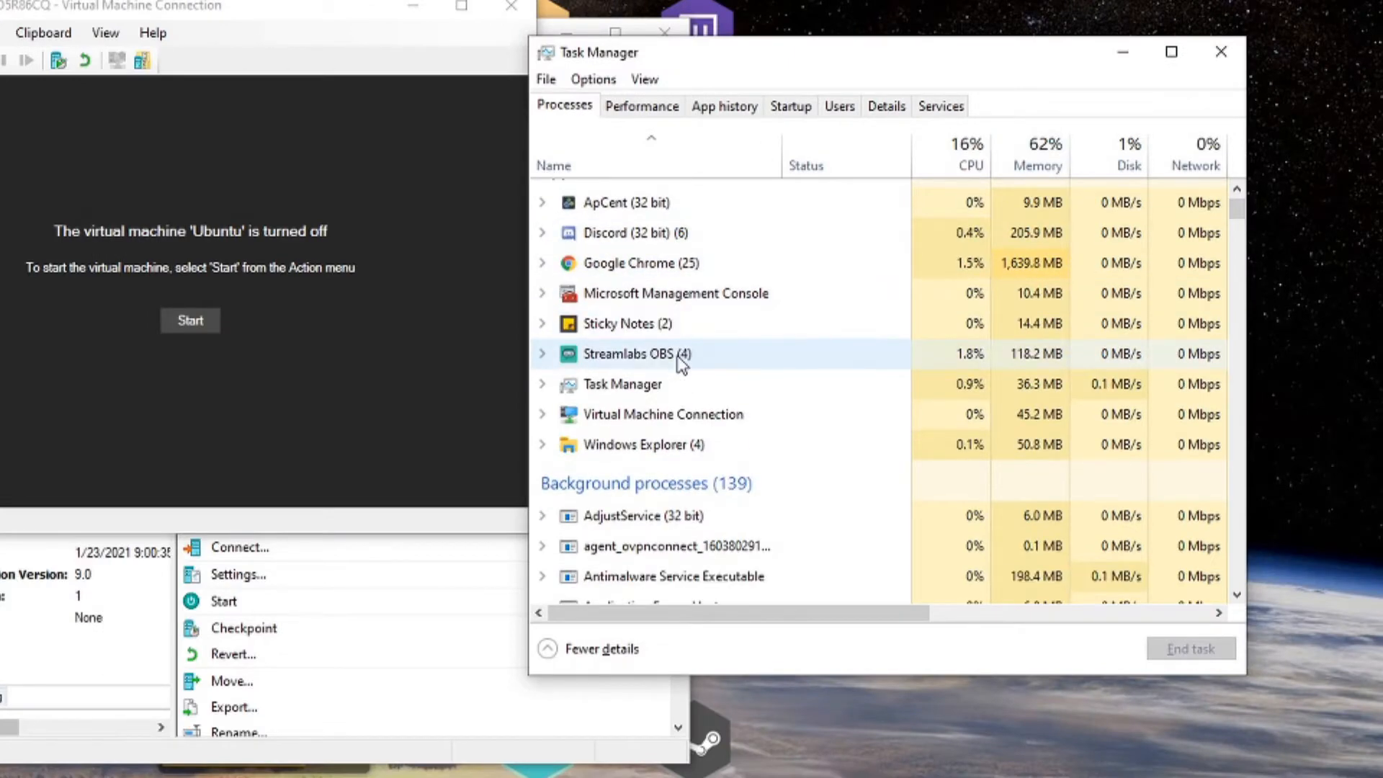
click(1025, 153)
scroll(871, 360, up, 1)
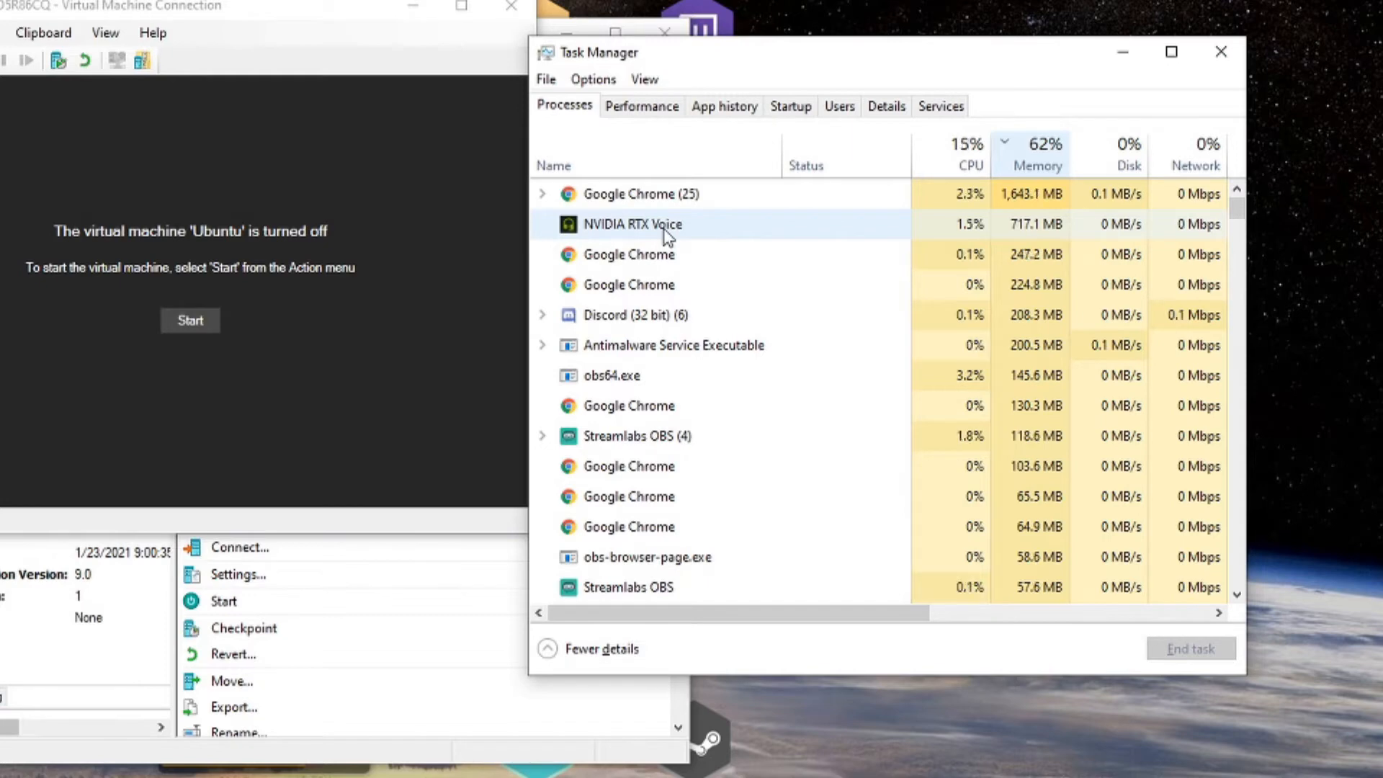
scroll(663, 228, down, 2)
scroll(702, 283, up, 2)
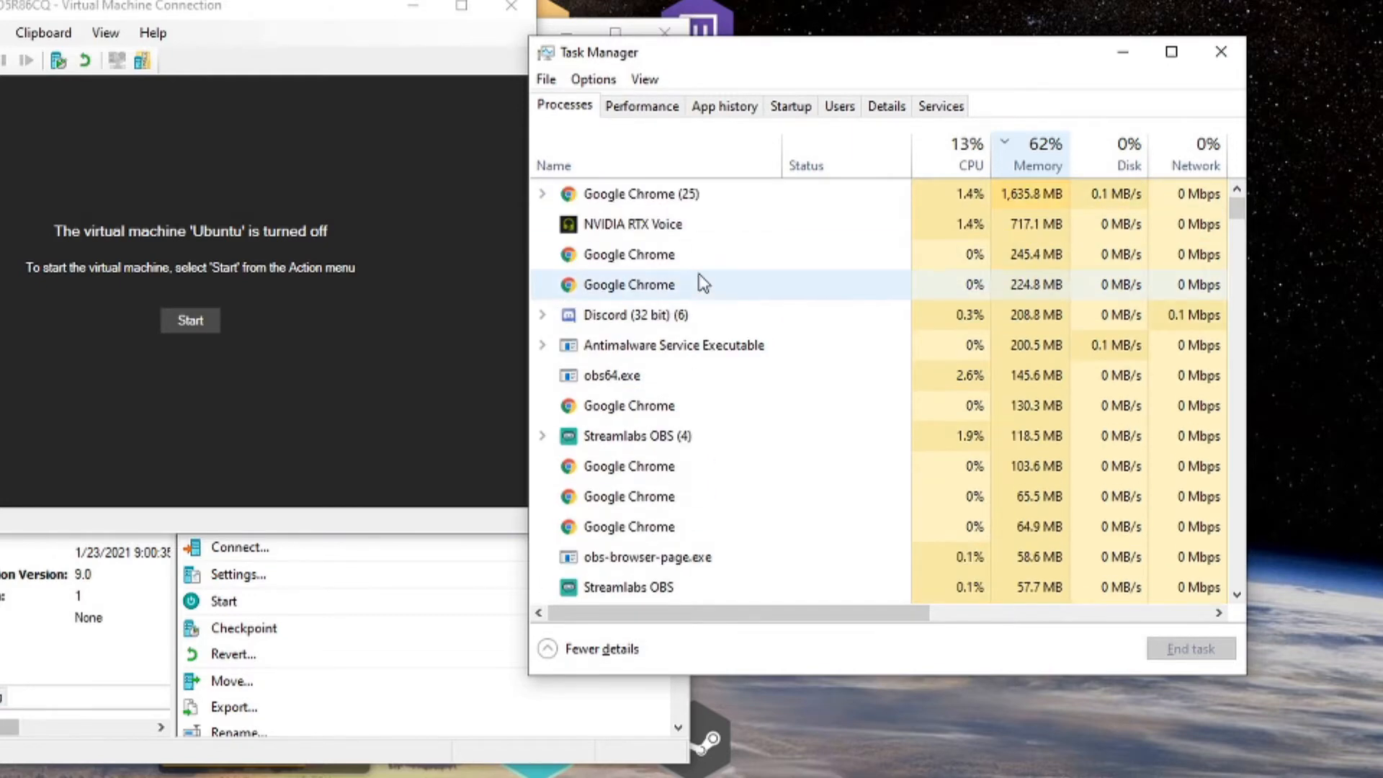
click(1225, 45)
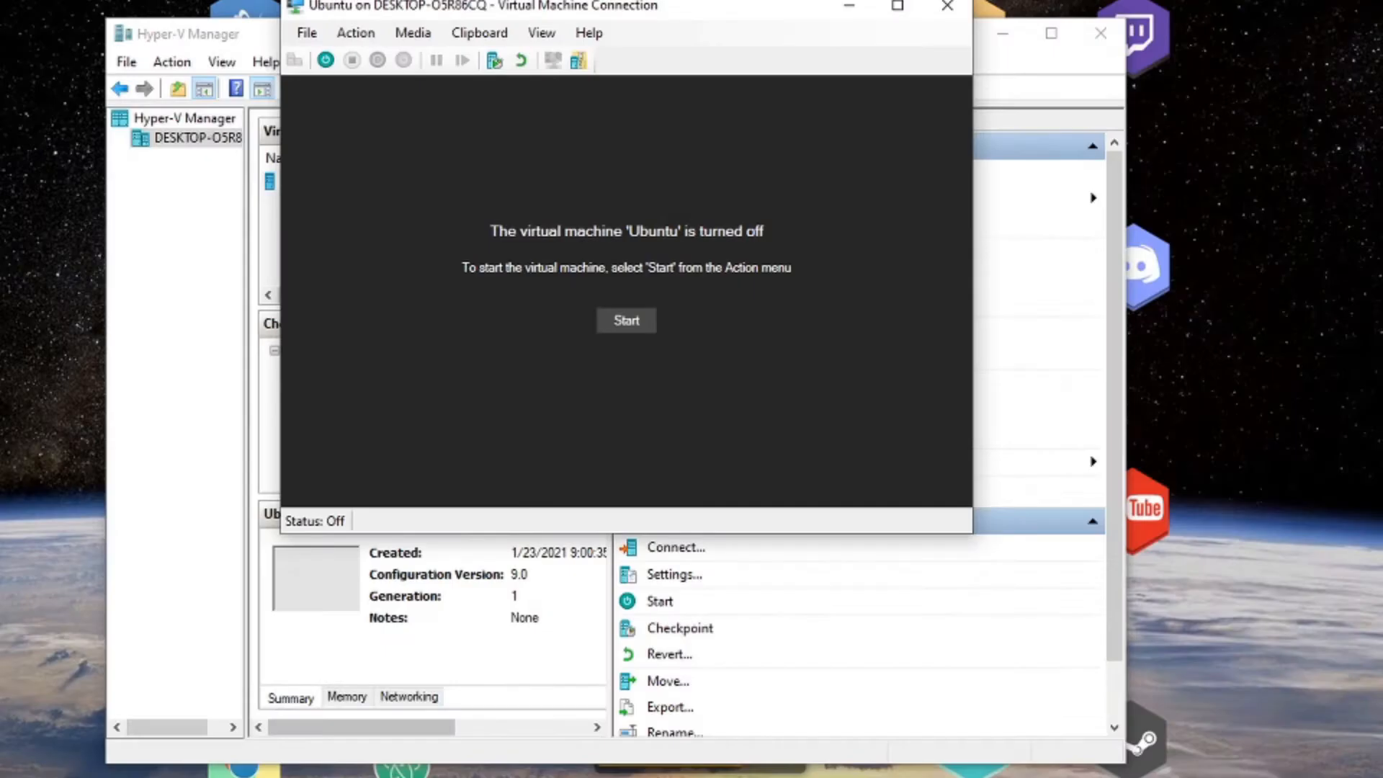
Close the VM connection window and open the Ubuntu VM's Memory settings.
click(934, 10)
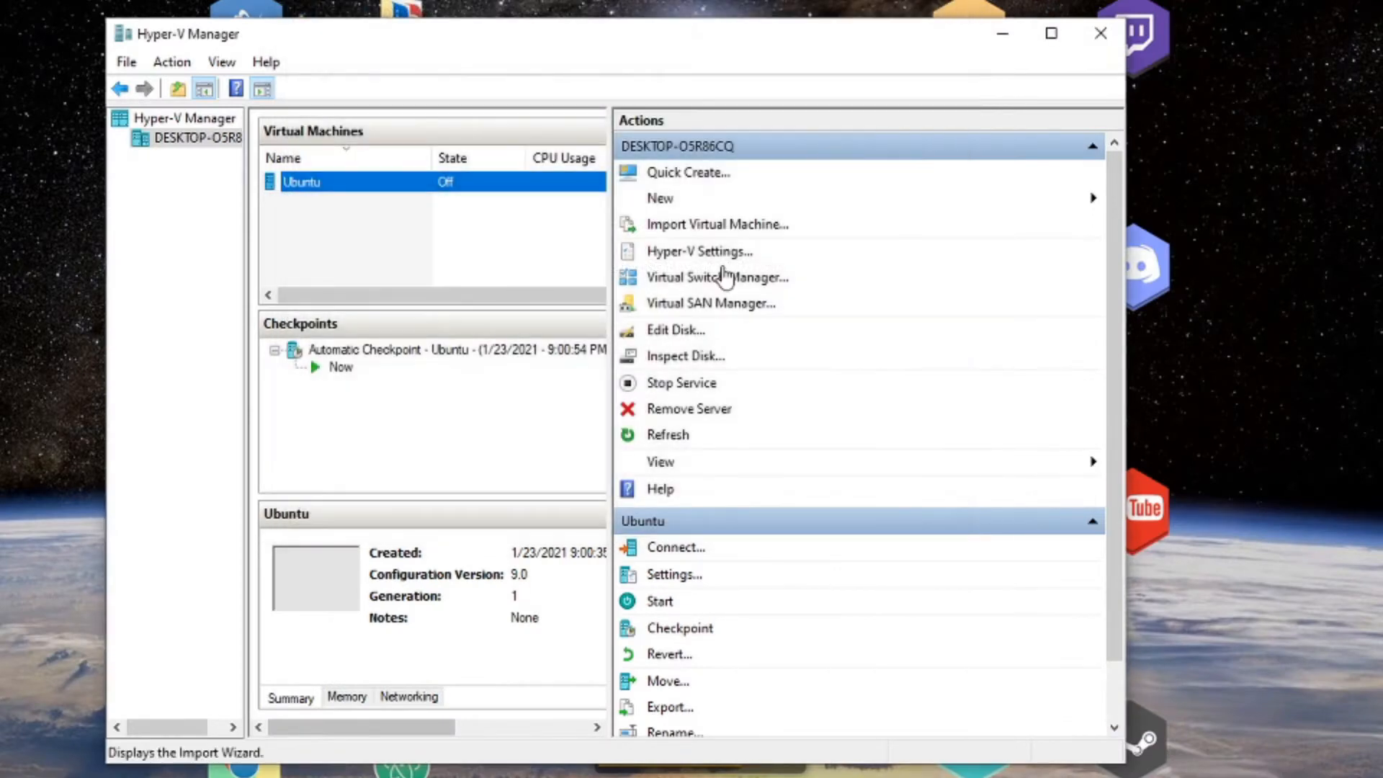
right_click(452, 183)
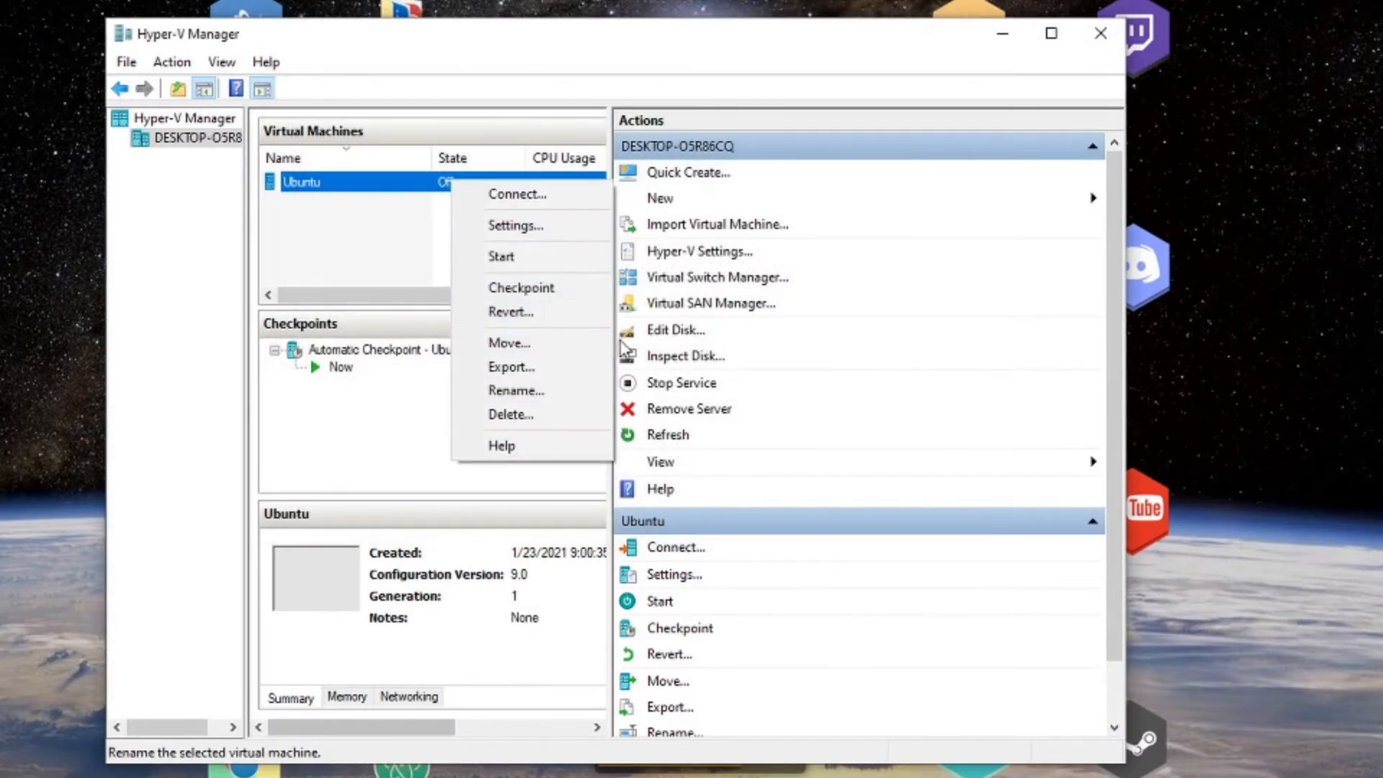
click(507, 223)
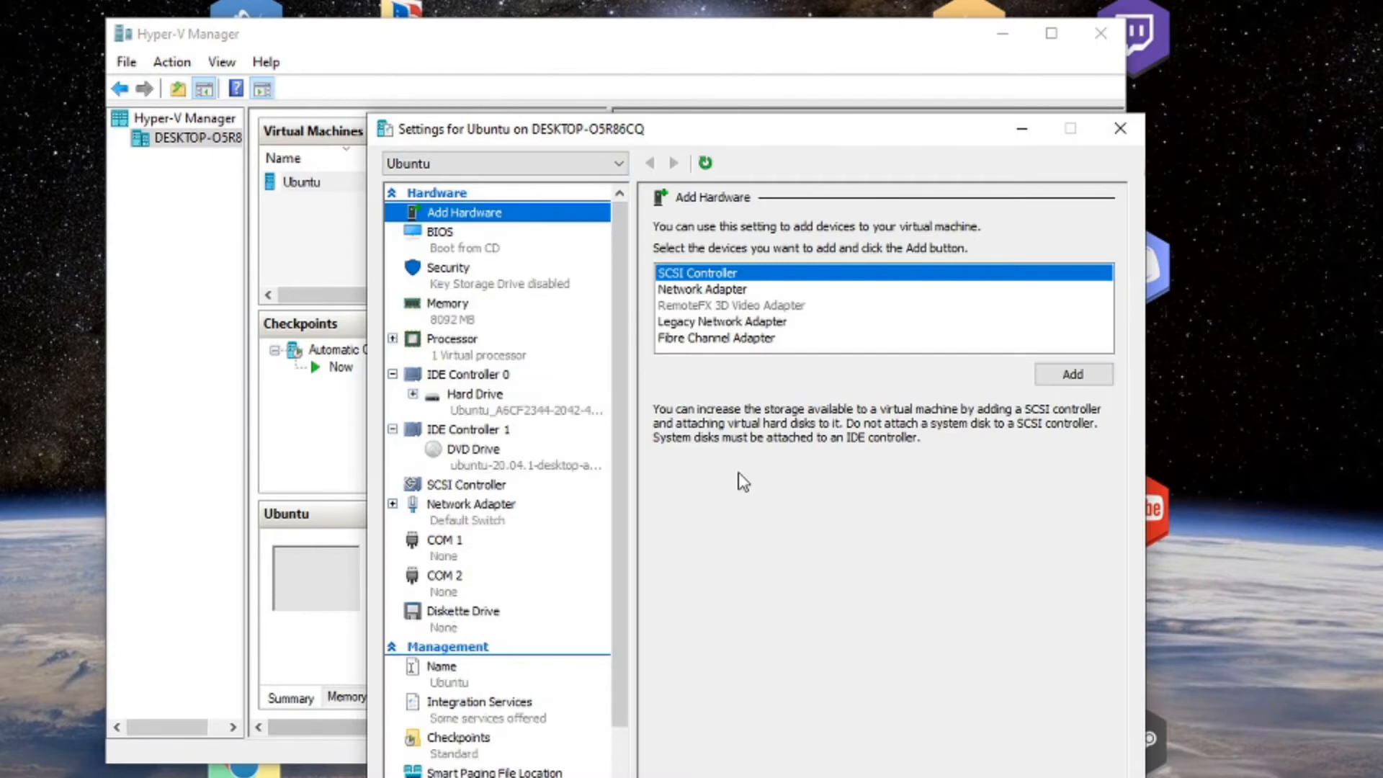
click(463, 310)
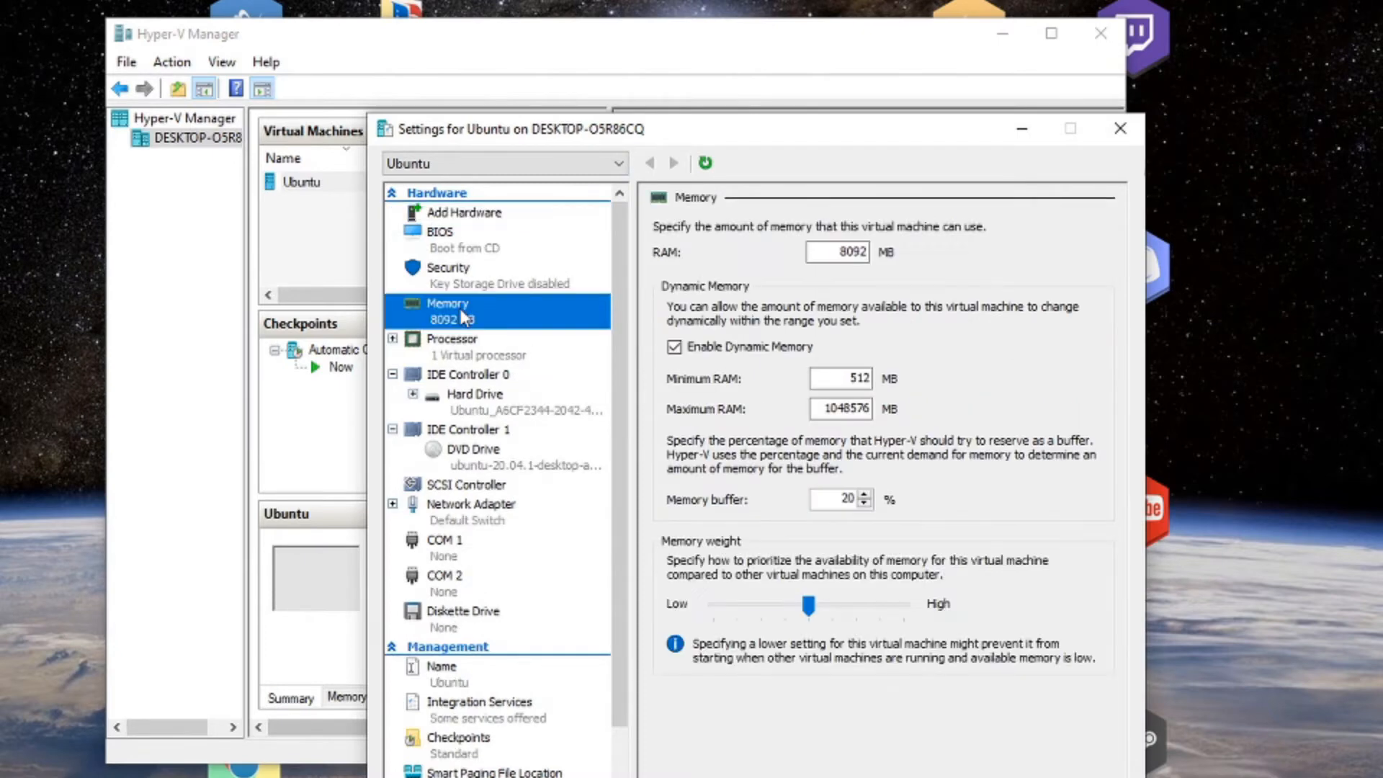
click(451, 286)
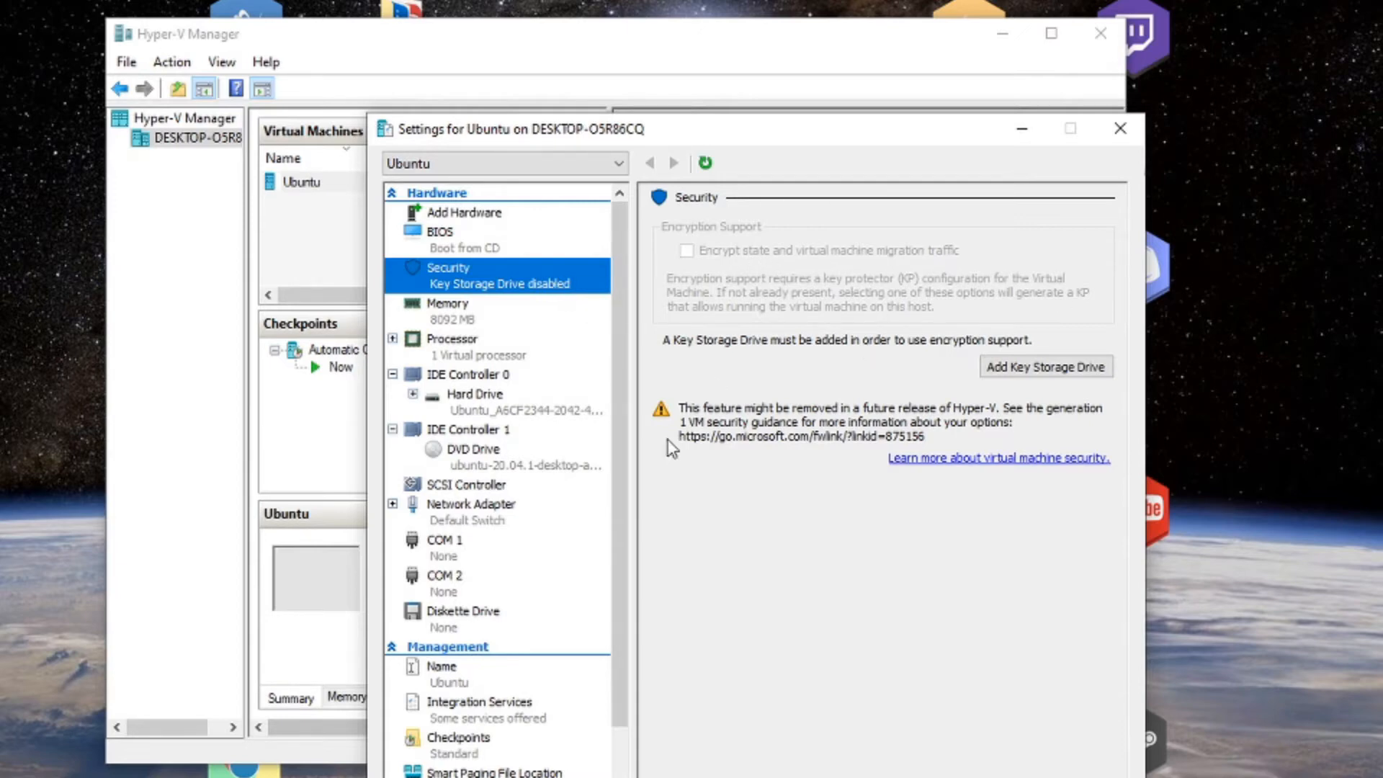
click(472, 318)
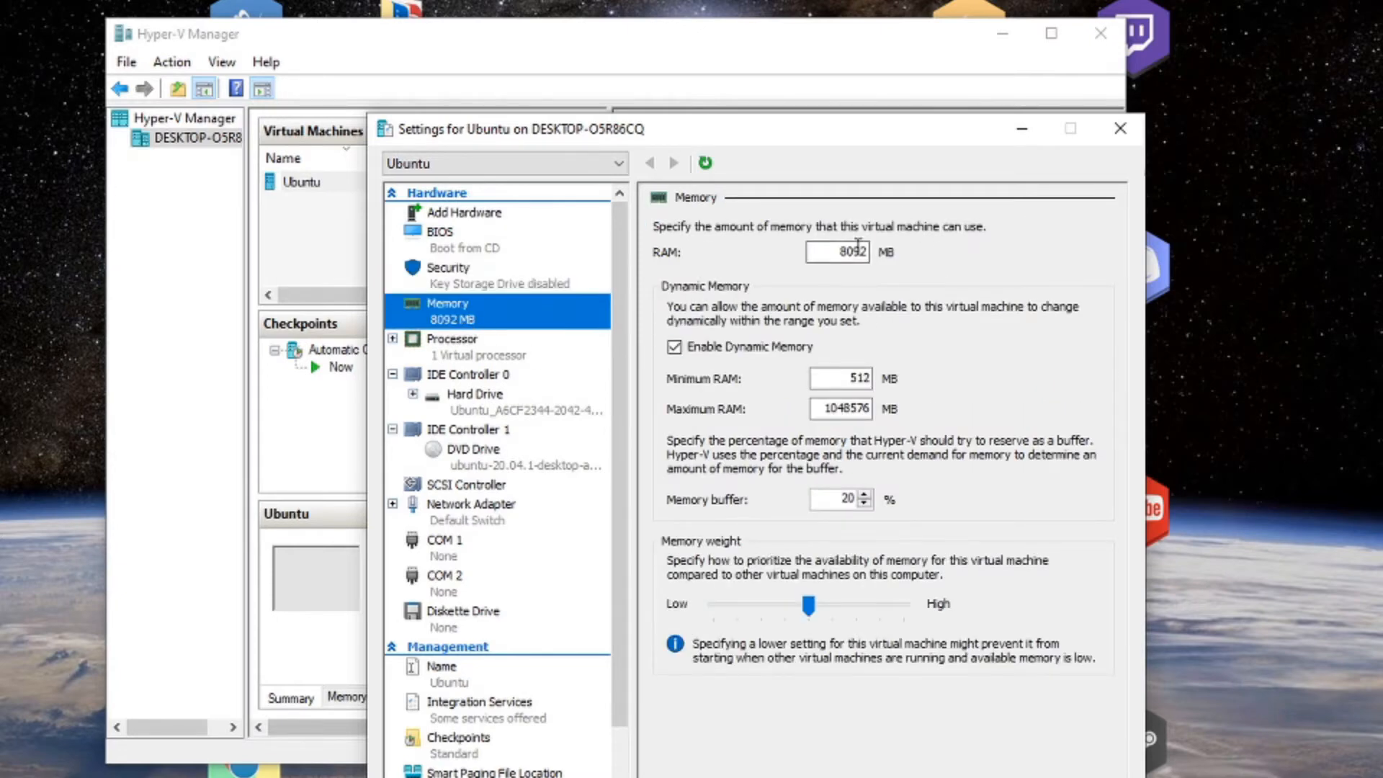
Replace the 8092 MB startup RAM with 4056 MB and apply it.
click(865, 255)
double_click(864, 258)
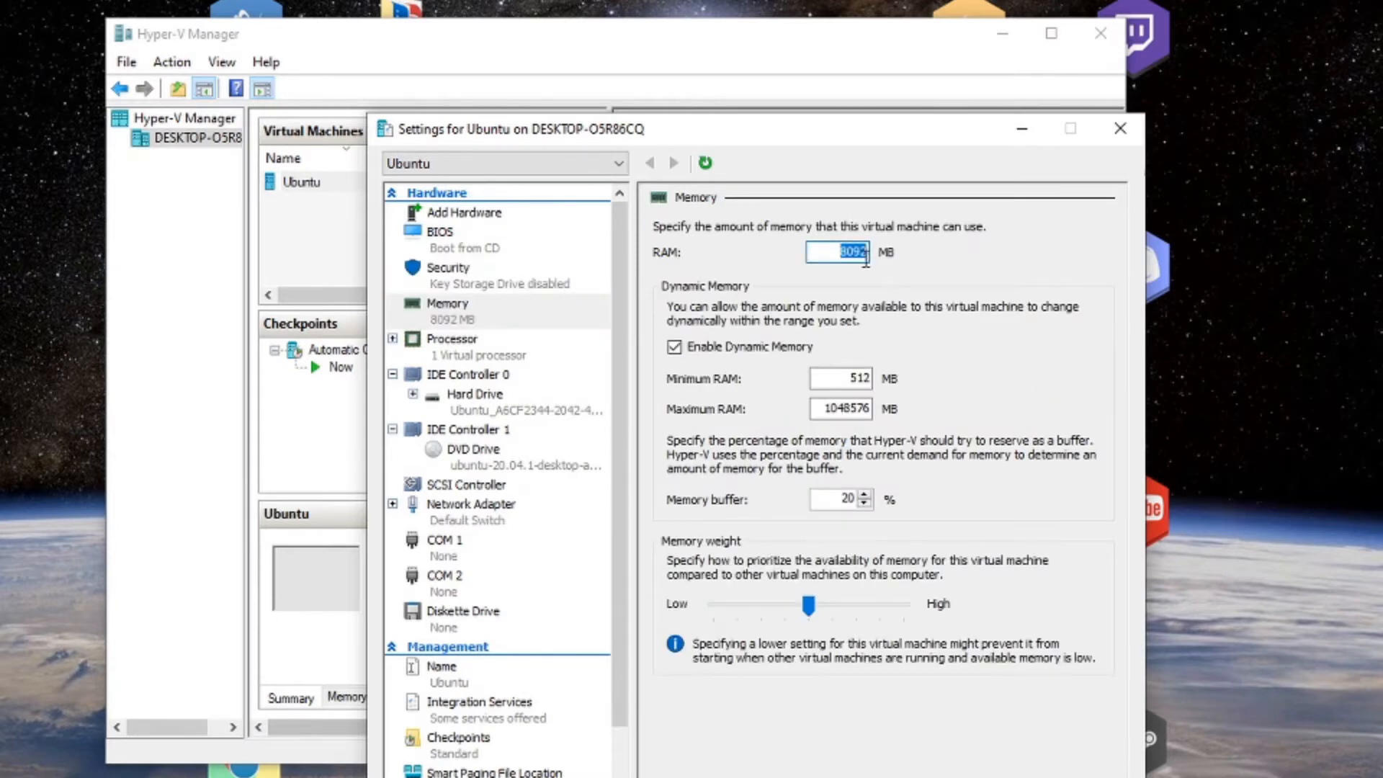
key(BackSpace)
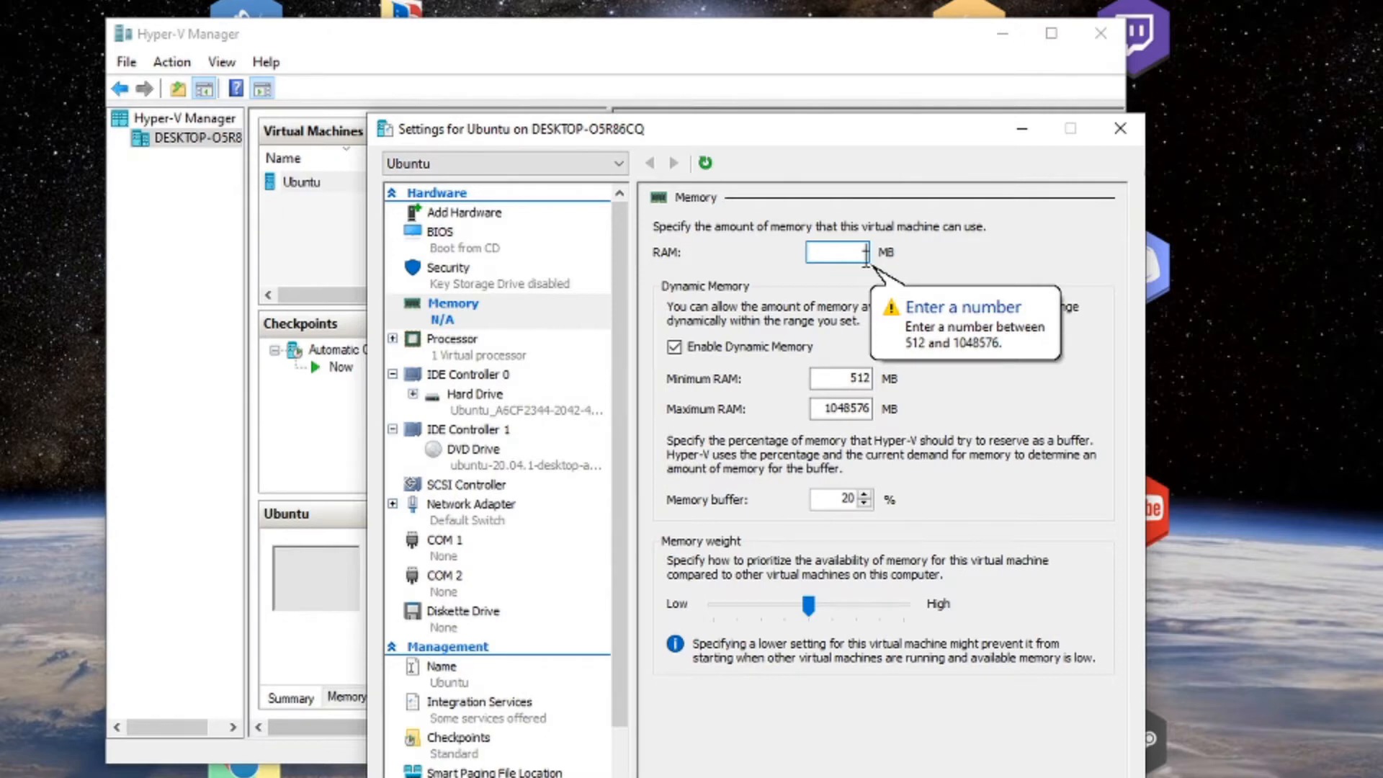
text(40)
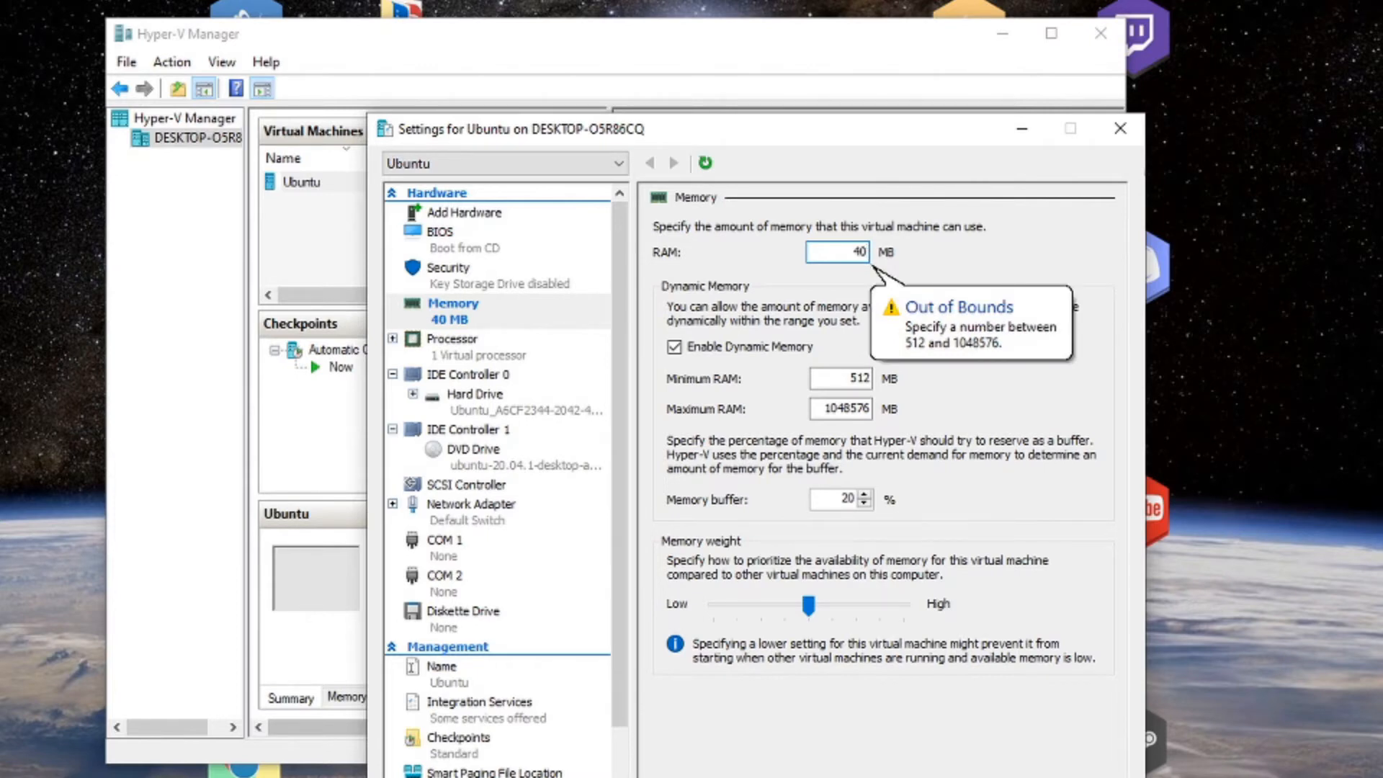
text(56)
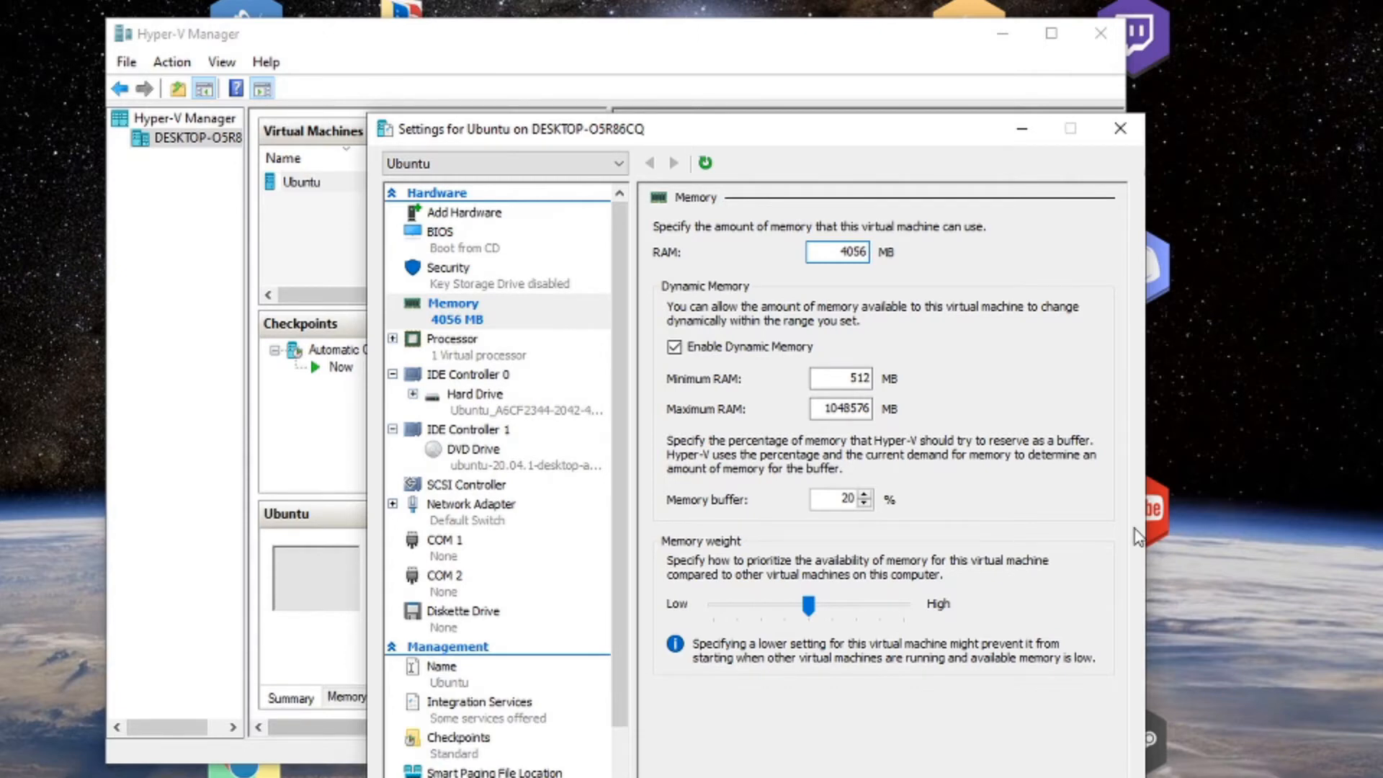
key(alt+a)
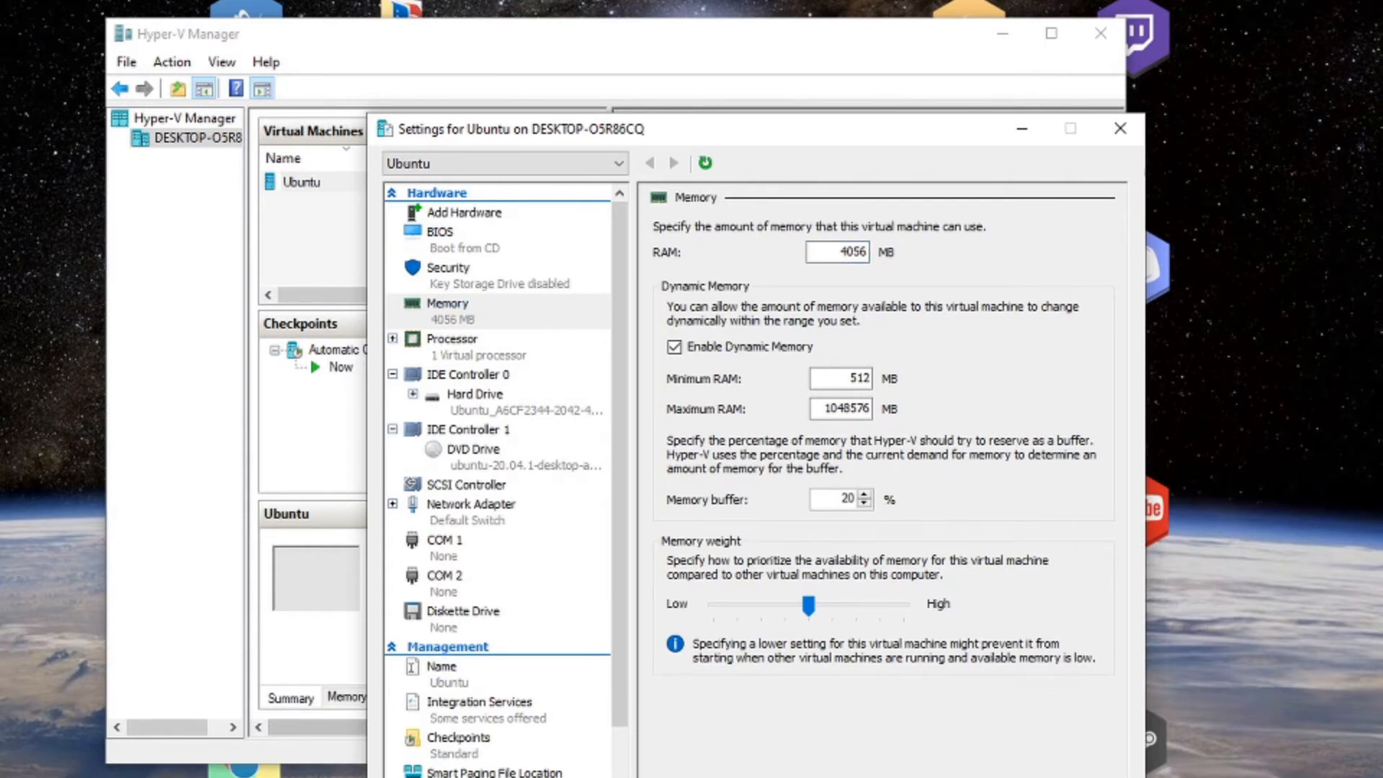
key(Return)
right_click(403, 176)
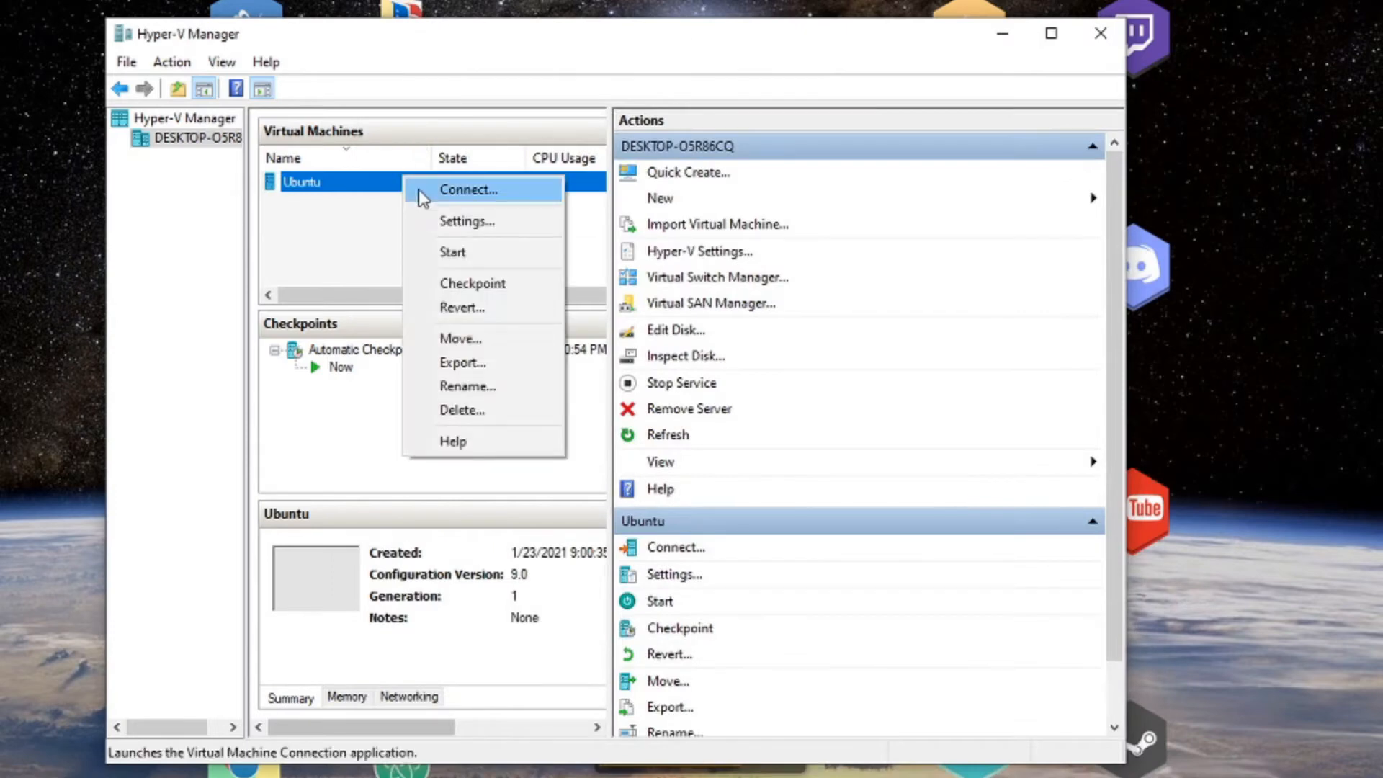
Connect to the Ubuntu VM, start it, and continue from its automatic checkpoint.
click(422, 198)
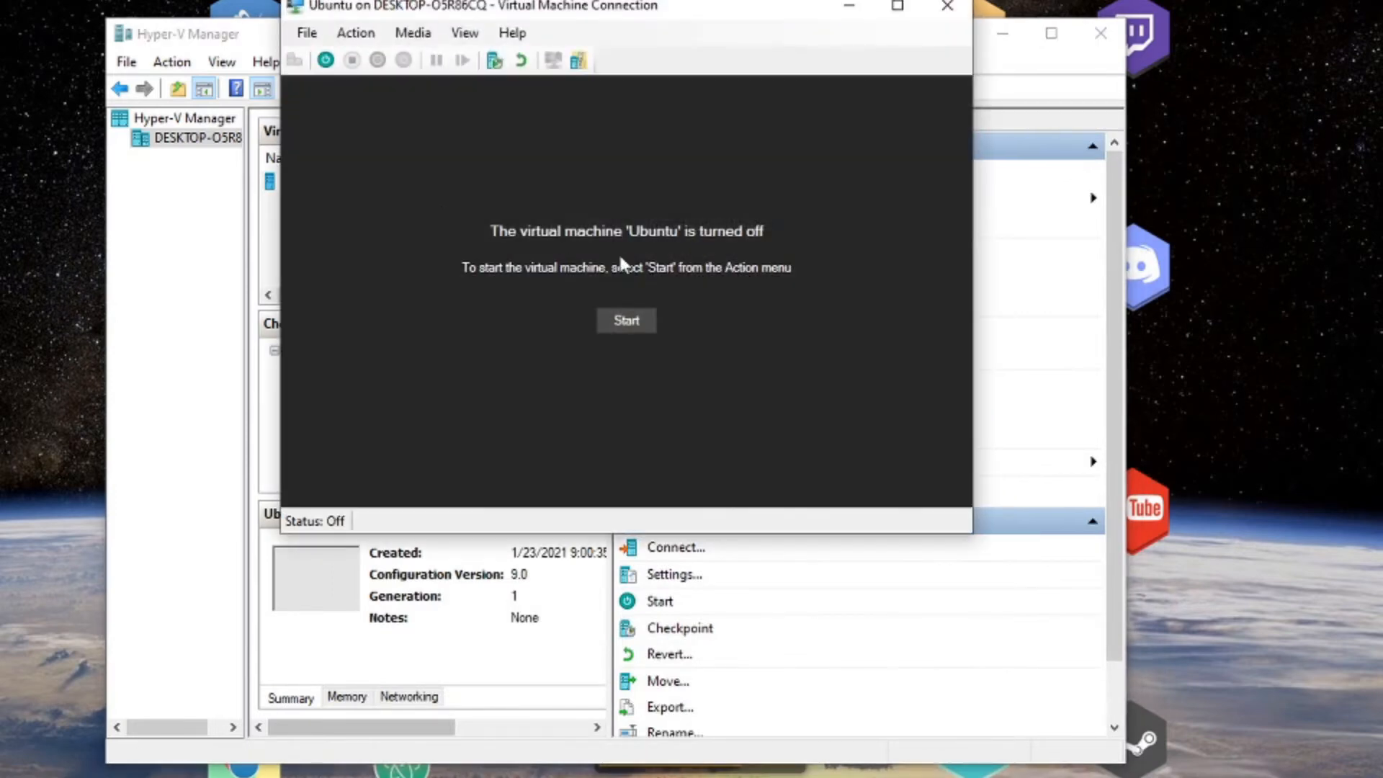
click(644, 325)
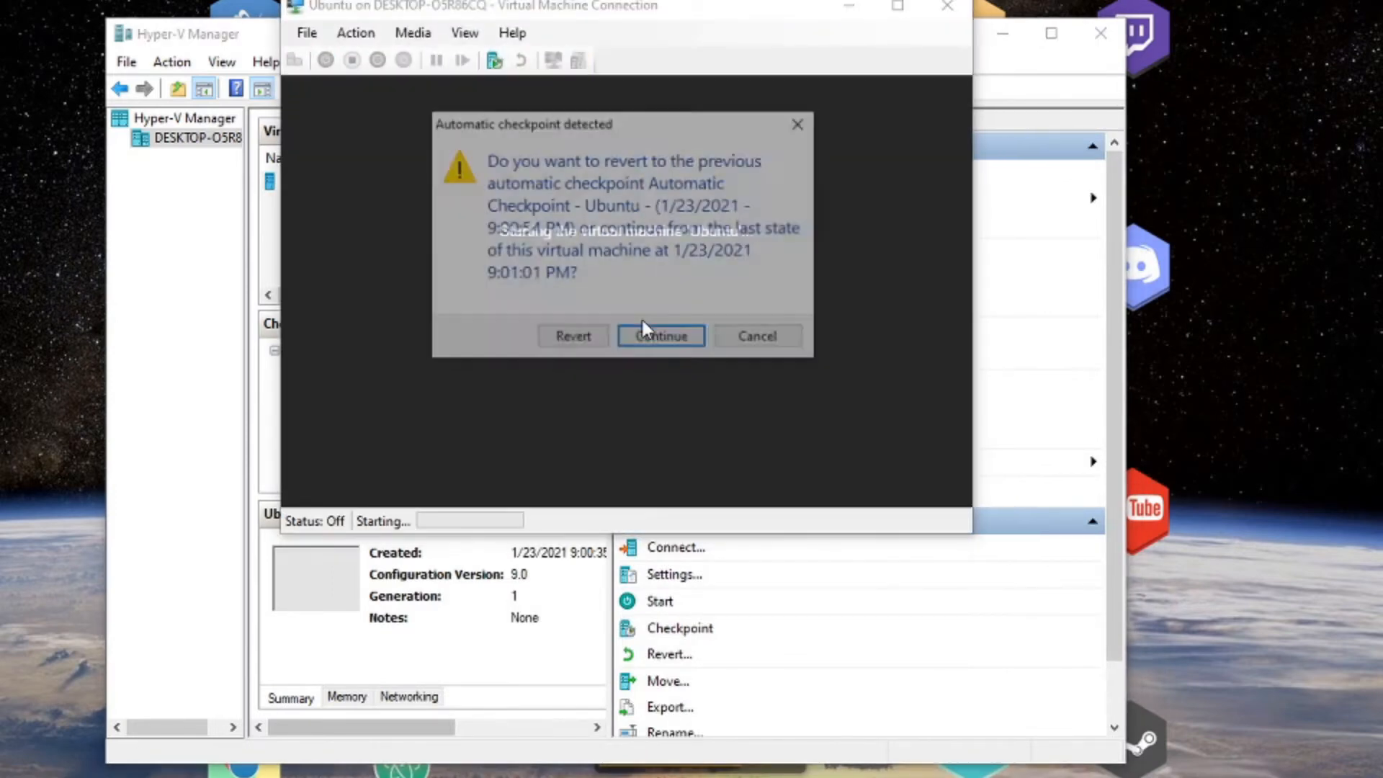
click(675, 339)
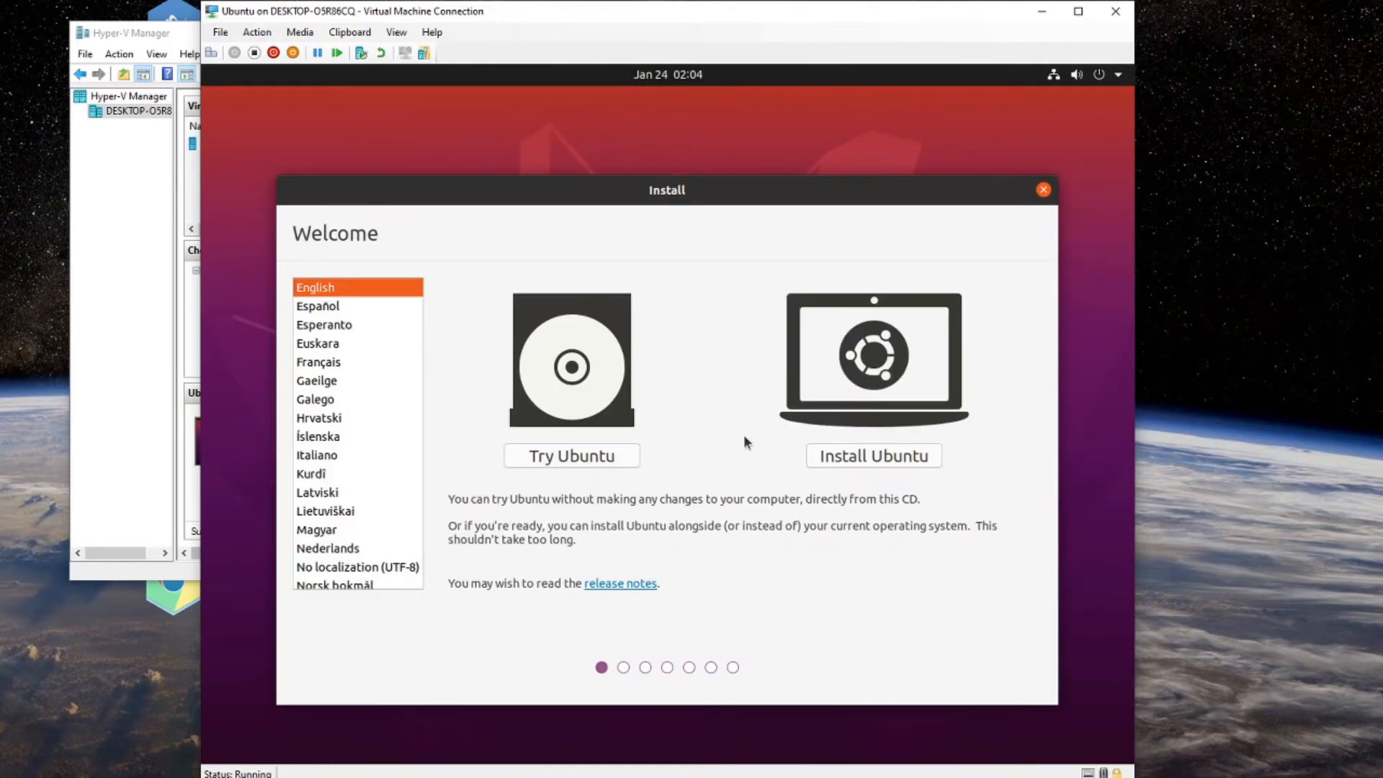
Start the Ubuntu install and keep the English (US) keyboard layout.
click(882, 464)
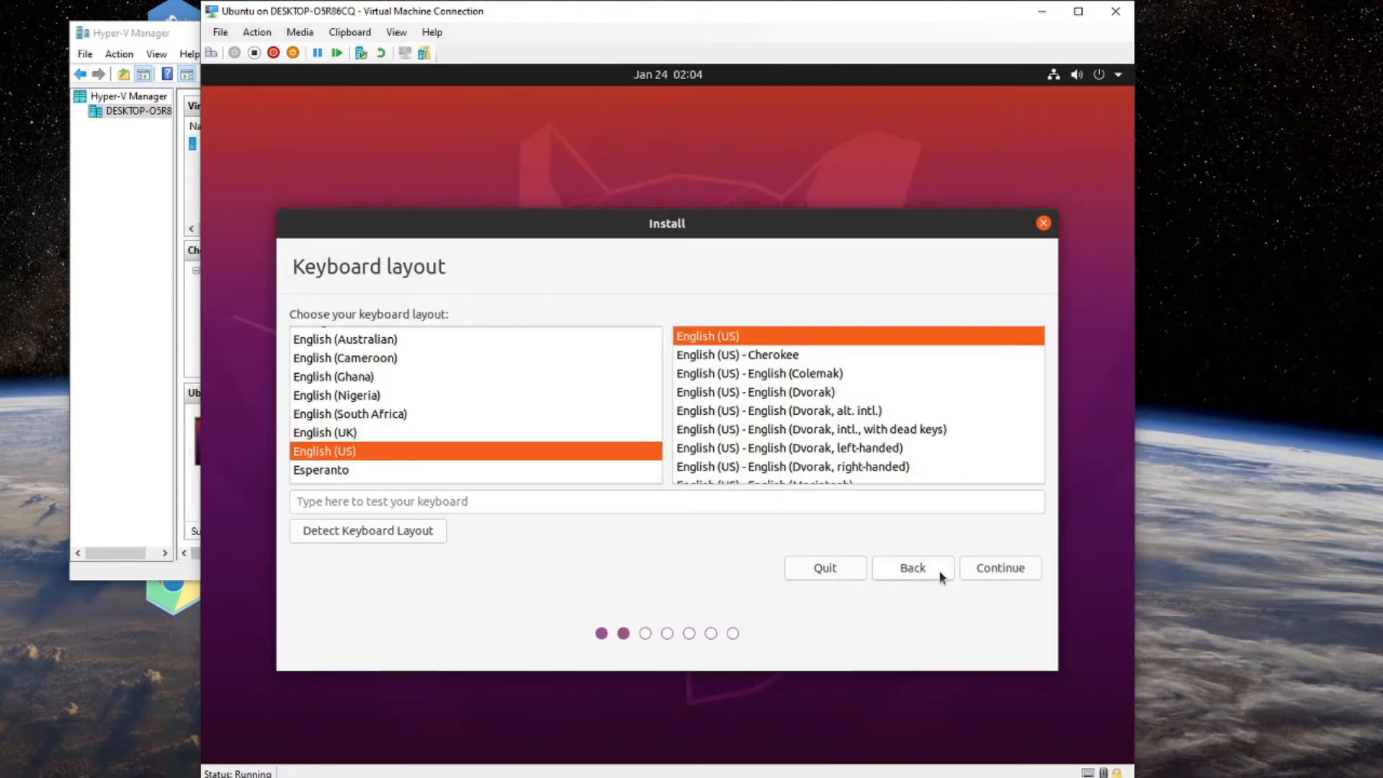
click(990, 576)
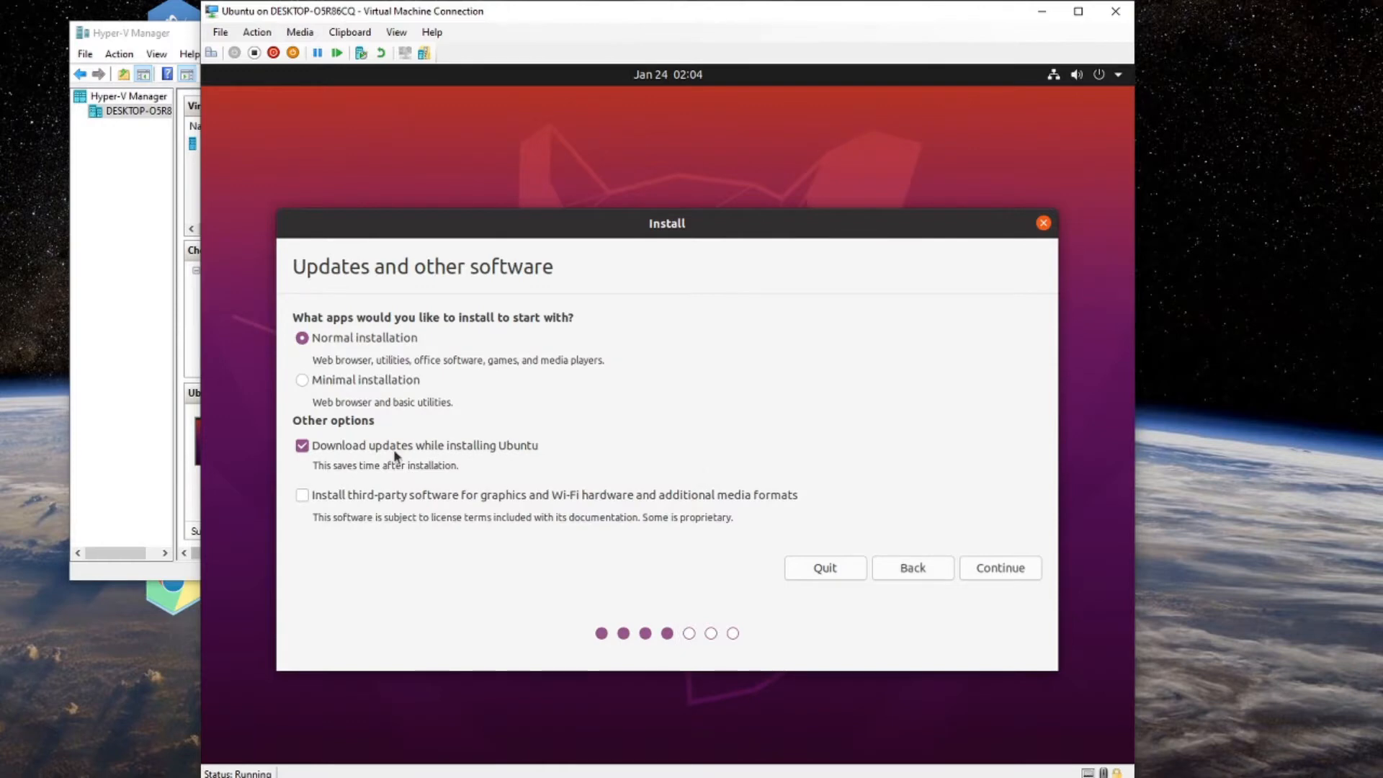
Pick Minimal installation, keep Download updates checked, and continue to Installation type.
click(329, 385)
drag(552, 224, 547, 192)
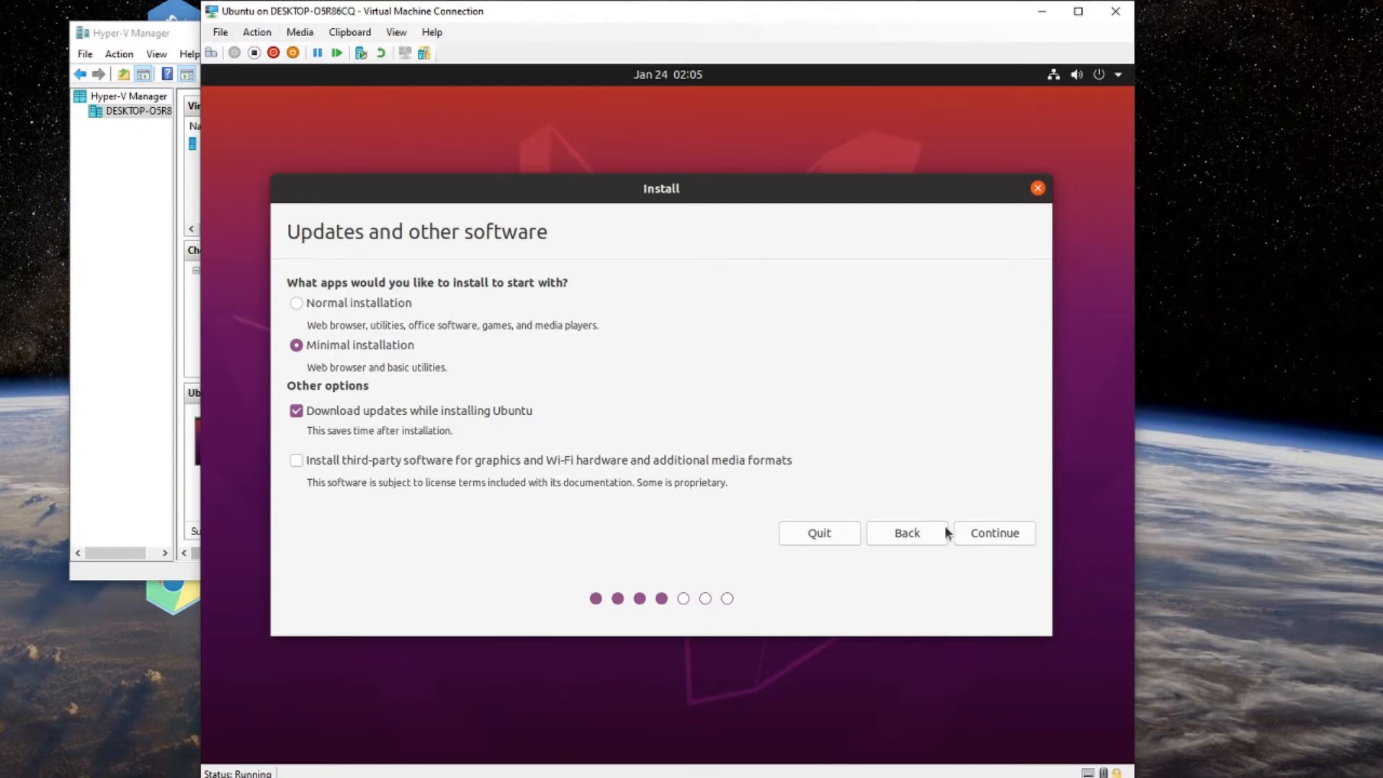
click(990, 535)
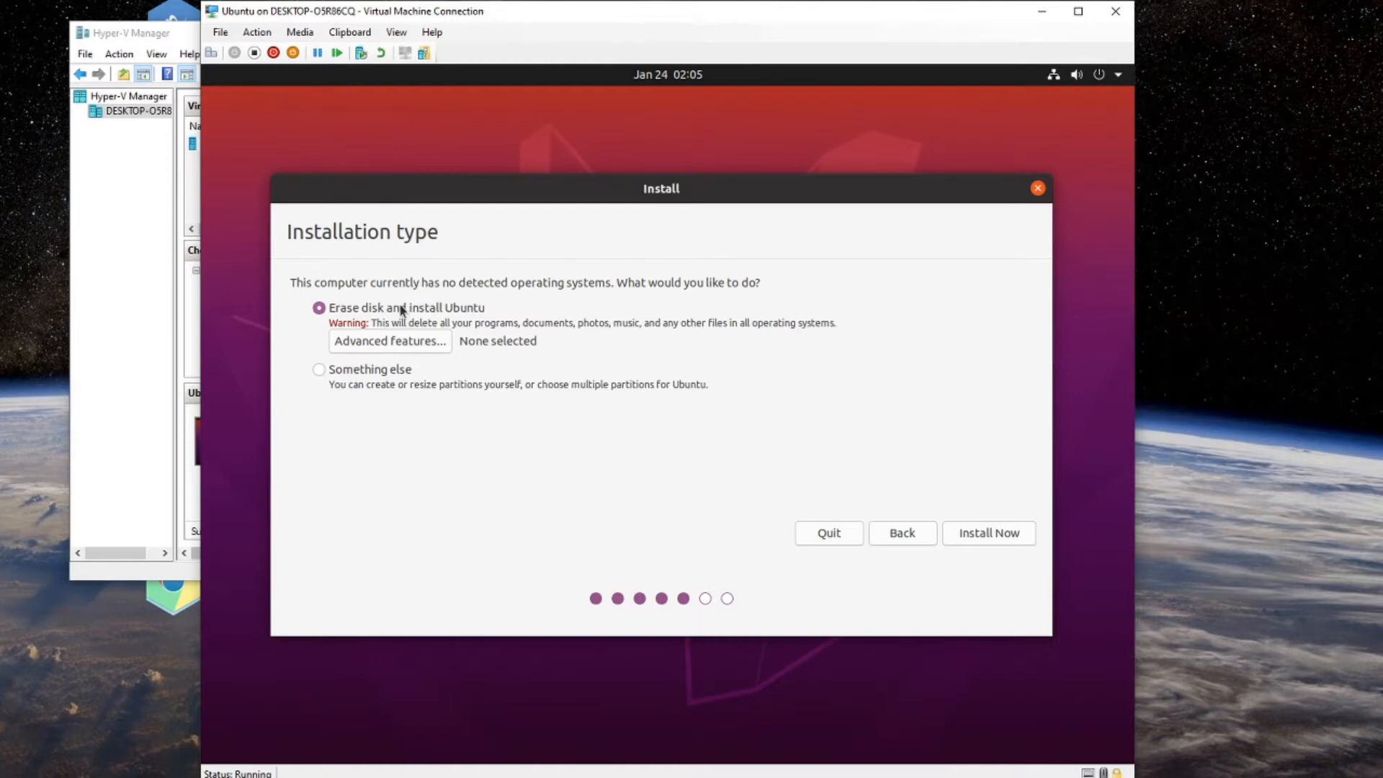
Choose Erase disk and install Ubuntu, point out partitions #1 and #5 ext4, and confirm writing changes.
click(998, 539)
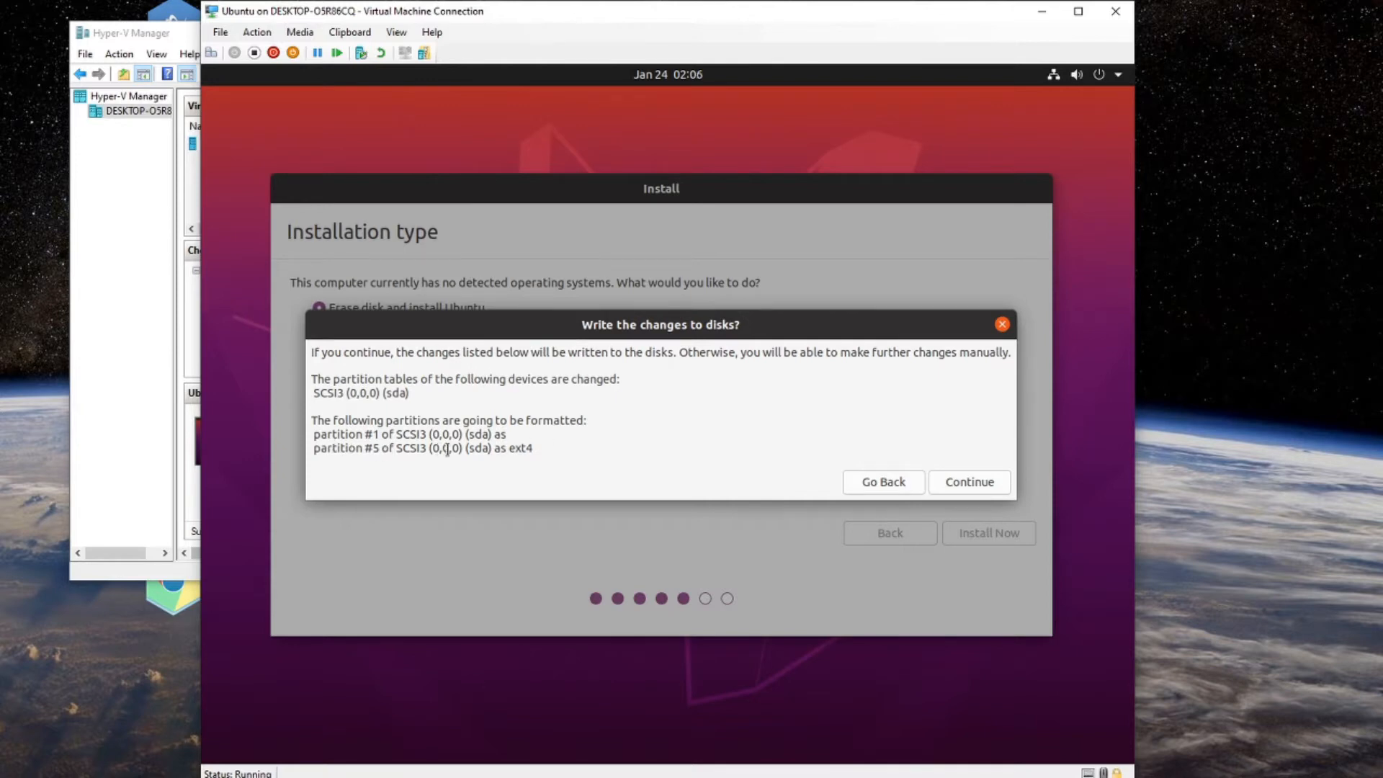
drag(314, 434, 512, 430)
click(538, 439)
drag(534, 449, 314, 447)
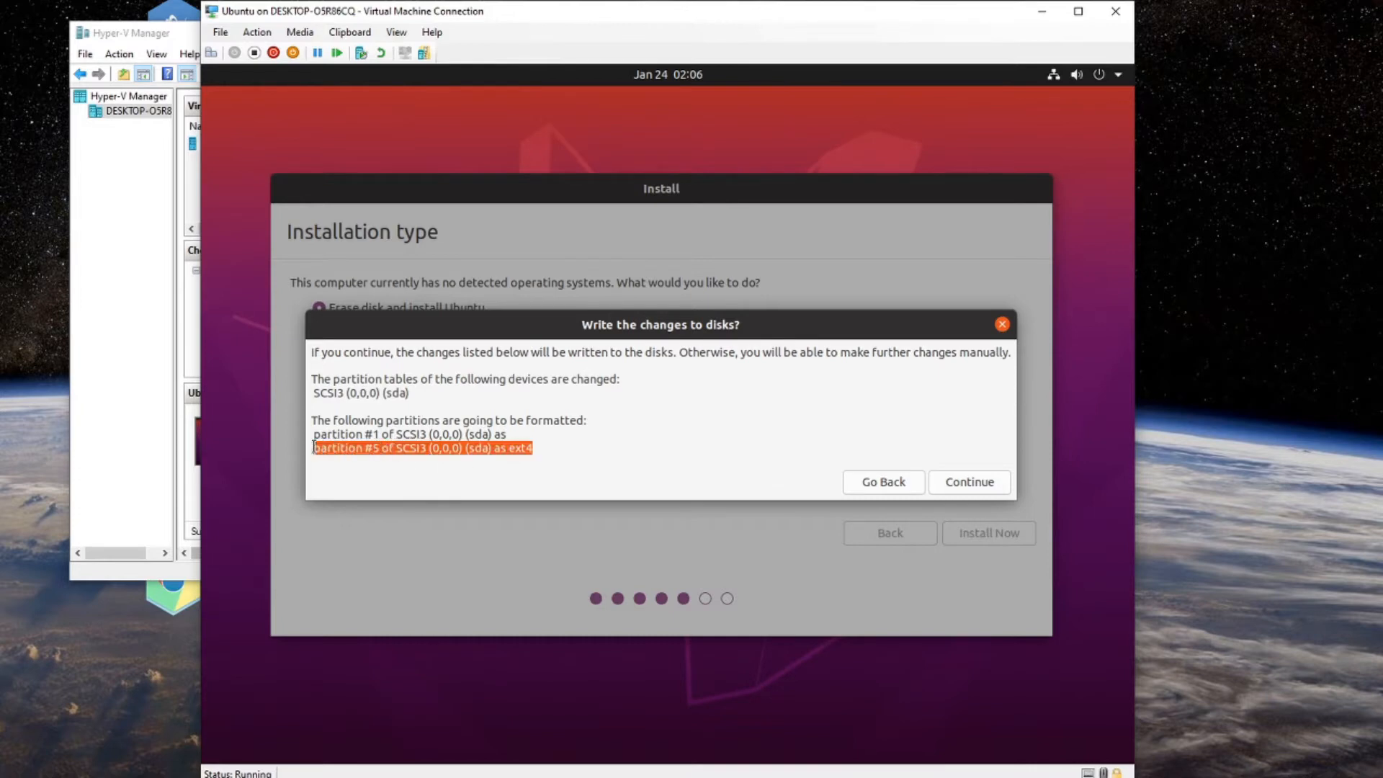
click(658, 439)
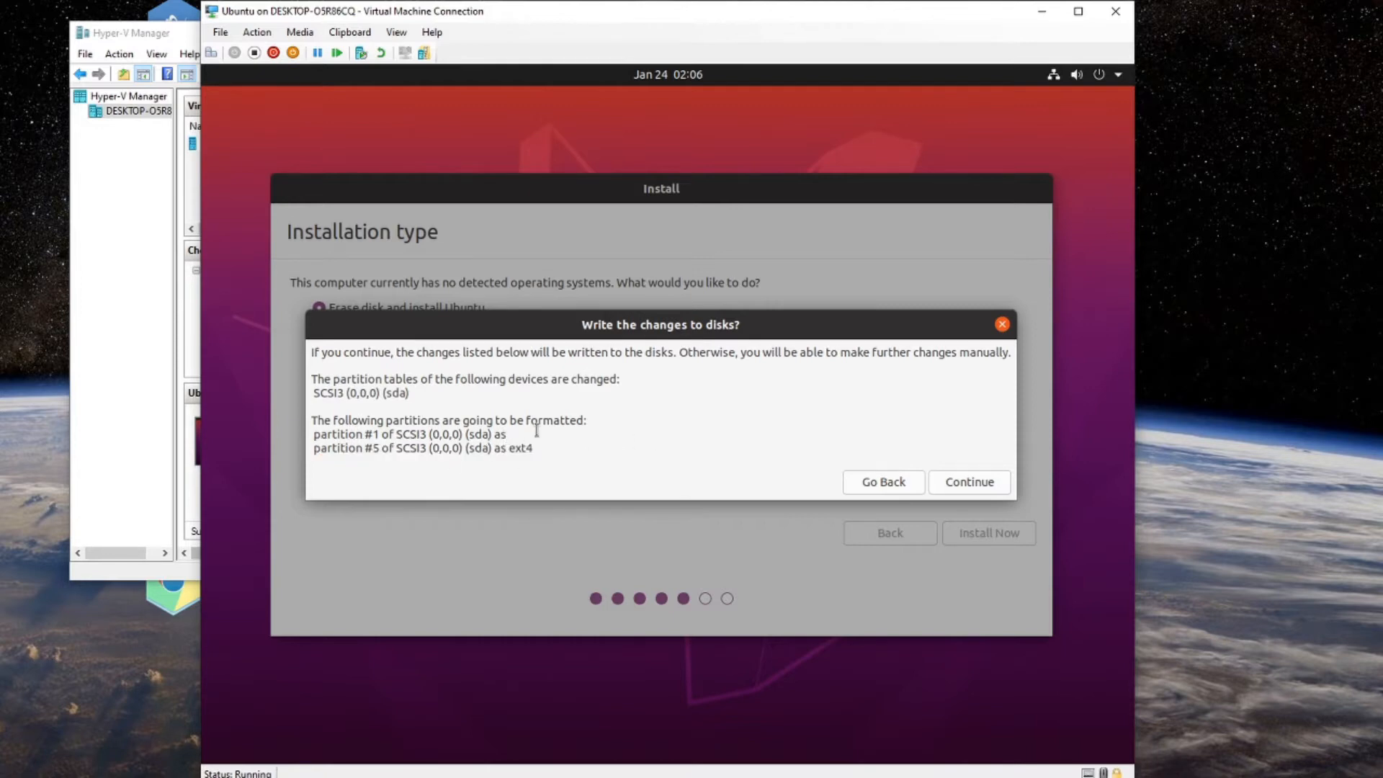
drag(536, 432, 313, 432)
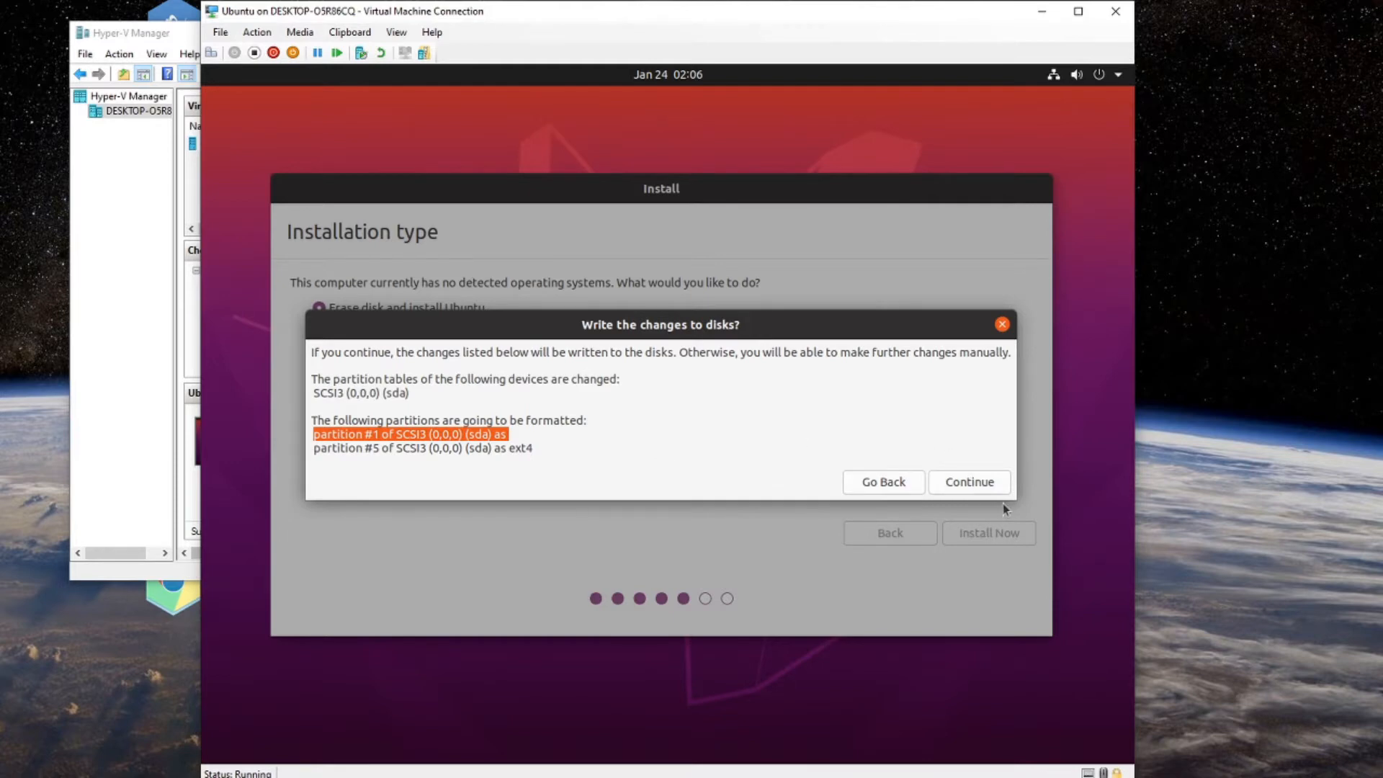
click(989, 488)
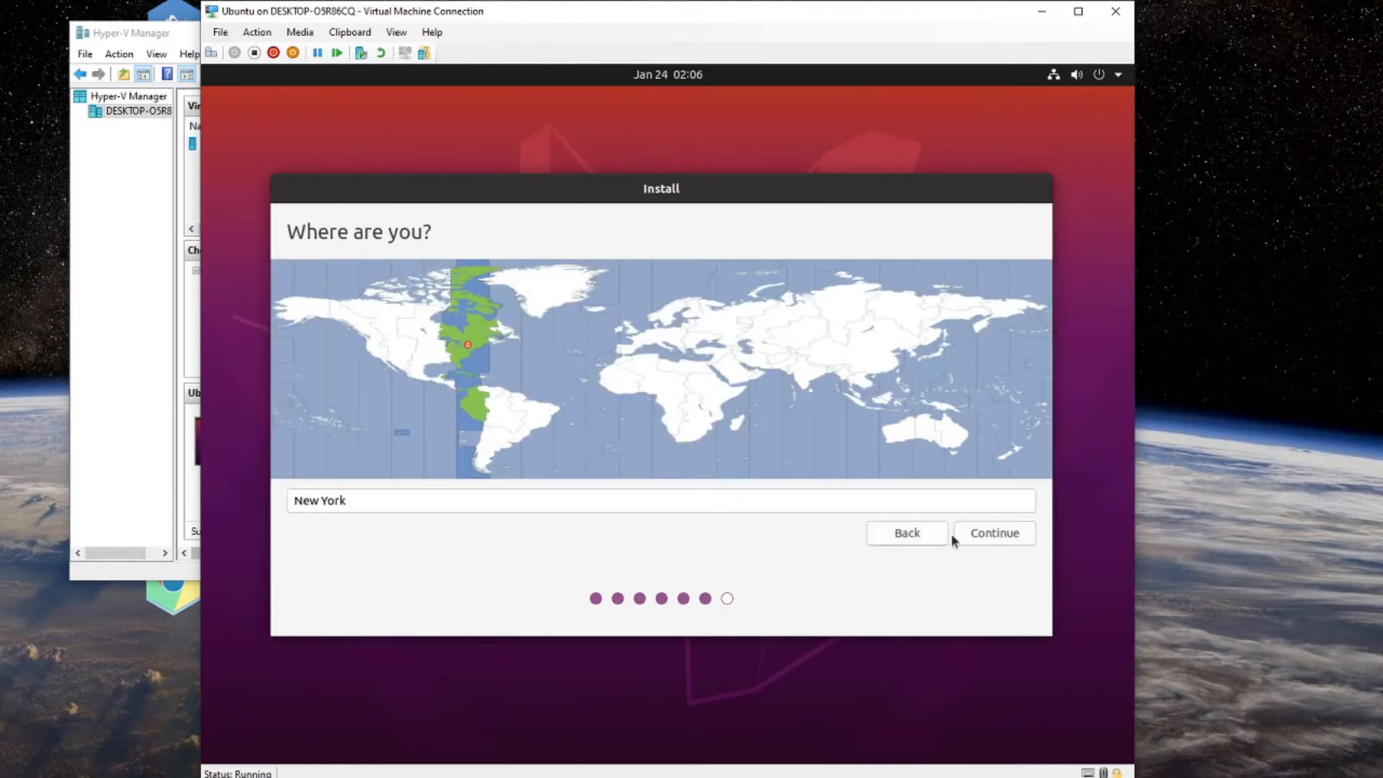
Accept New York, enter the name 'tester' and rename the computer to 'tester-ubuntu'.
click(978, 534)
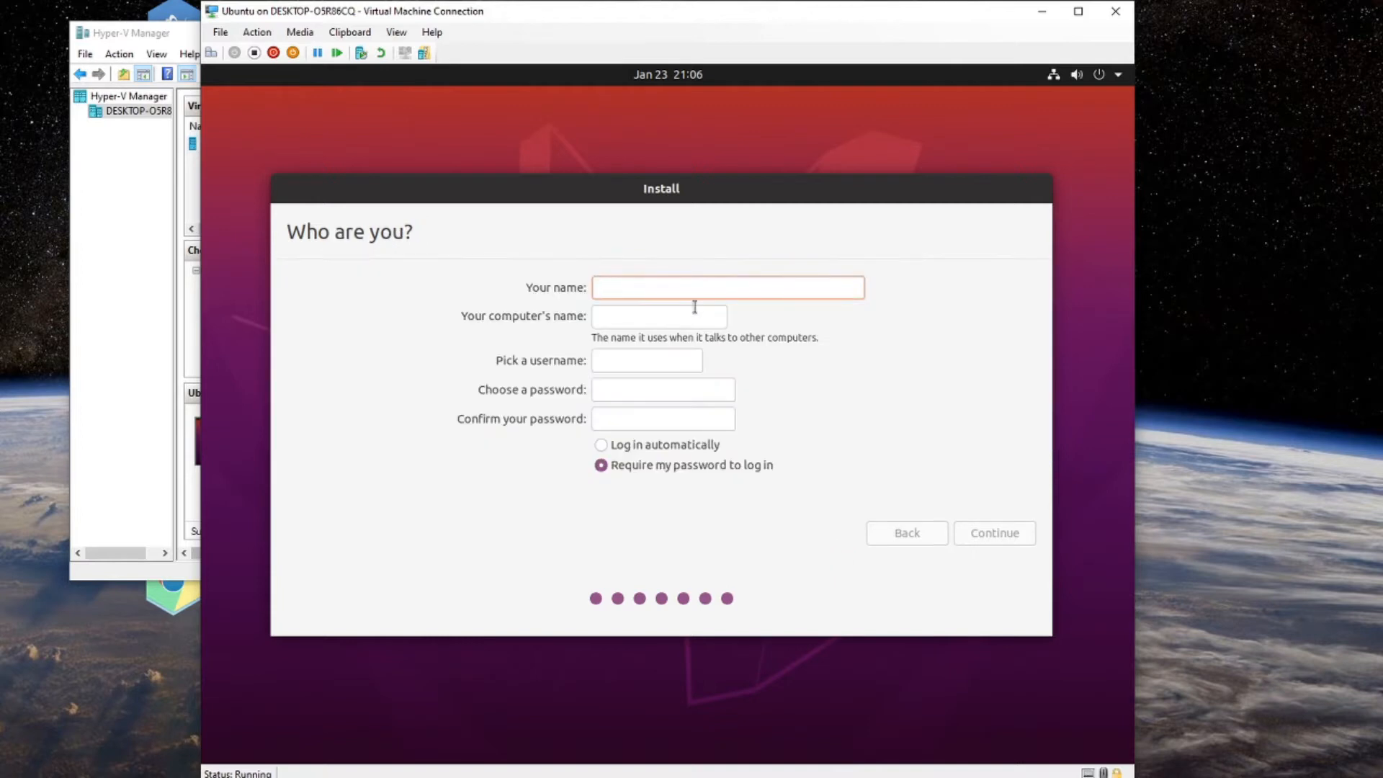
text(tester)
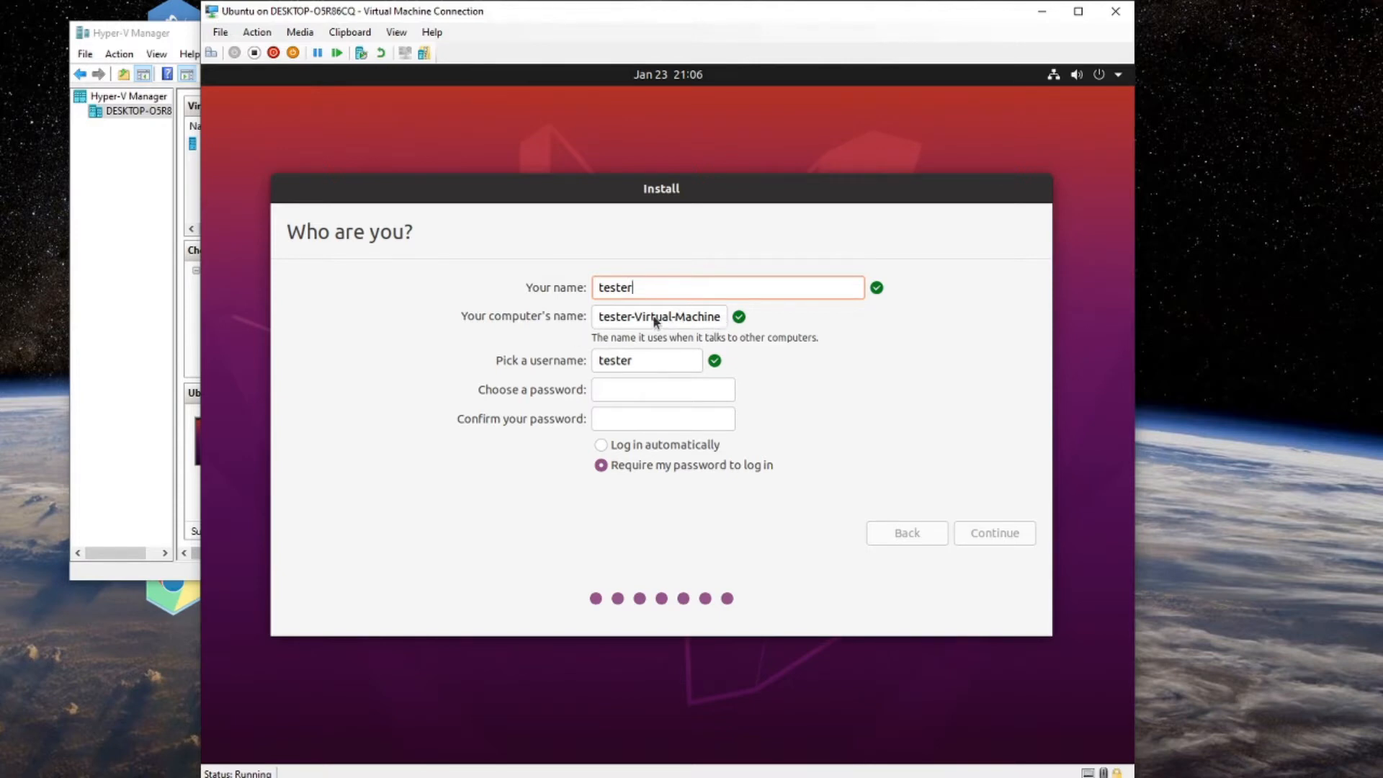
click(708, 316)
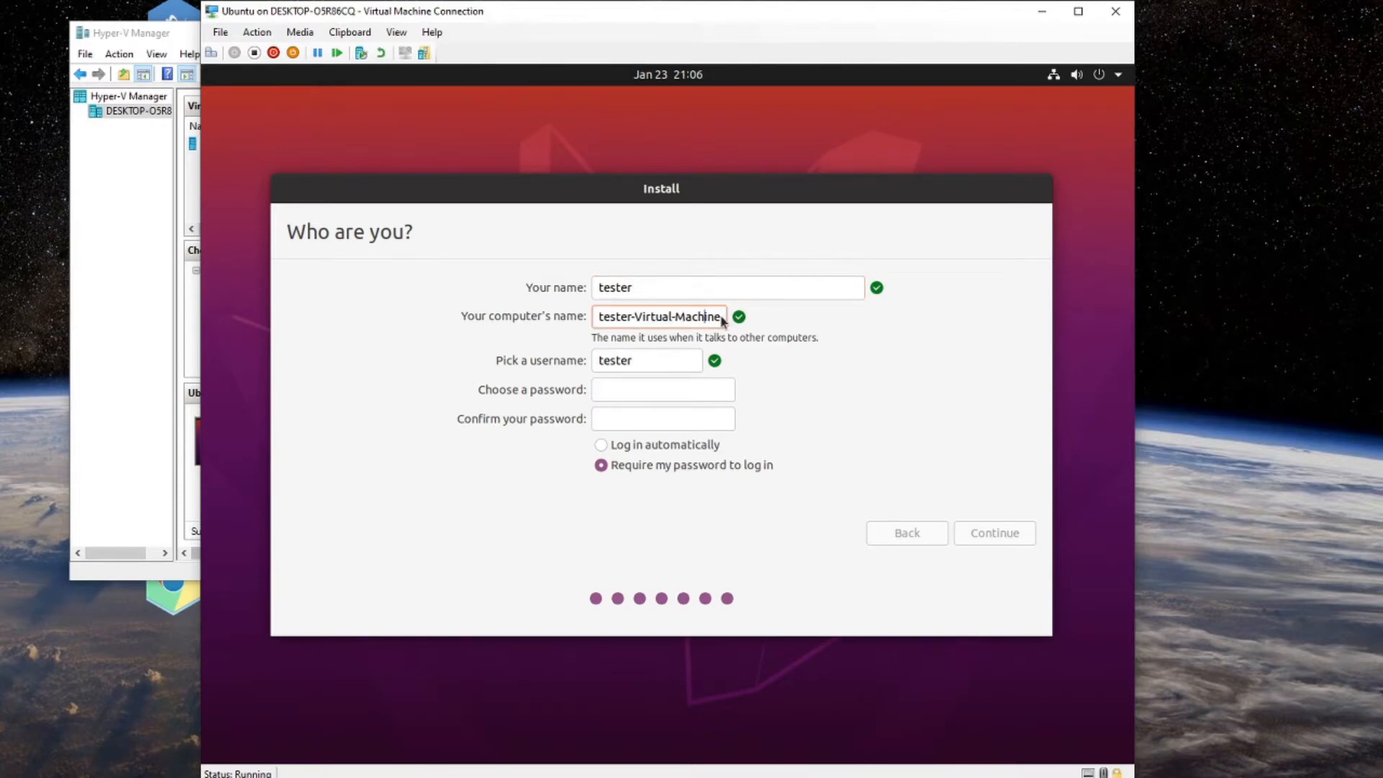
triple_click(704, 315)
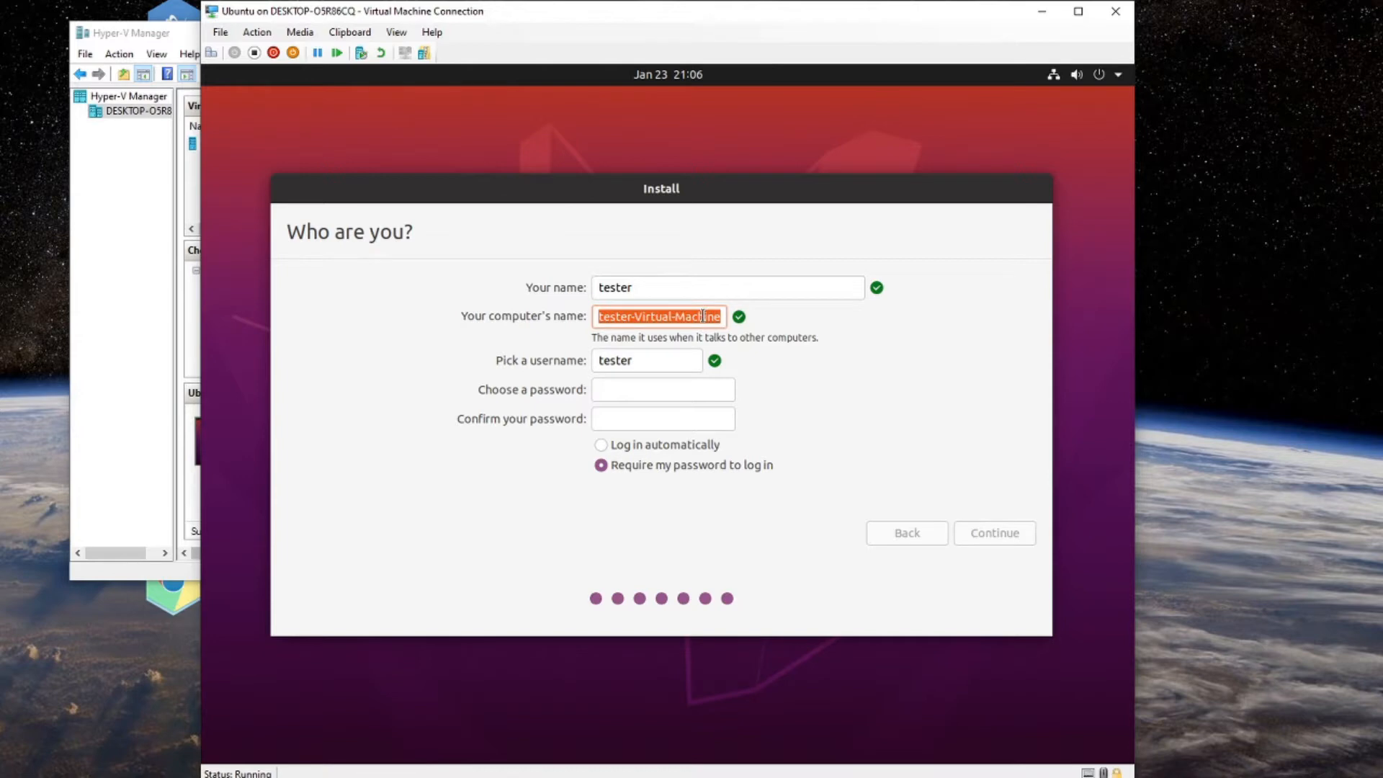
text(tester-ubu)
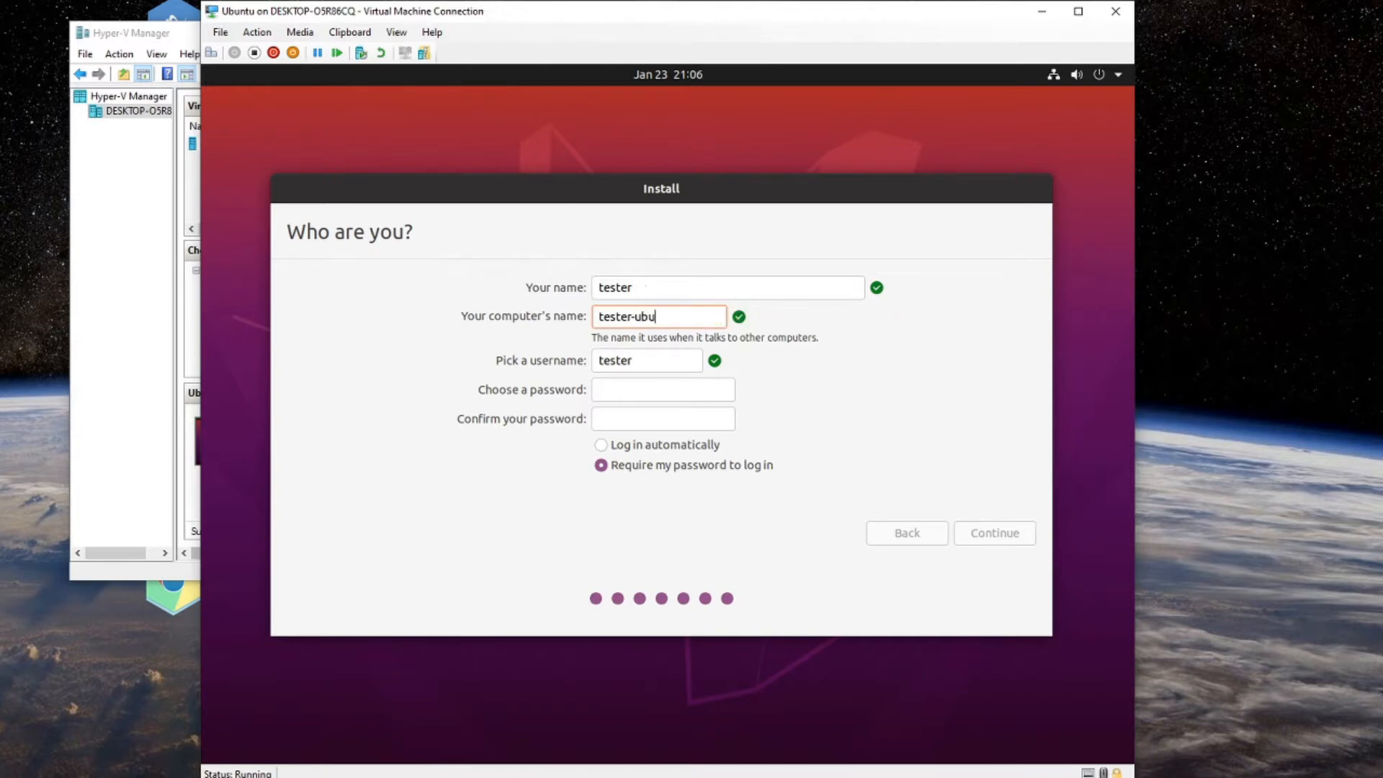
text(ntu)
Enter and confirm the account password, then start the installation.
click(662, 386)
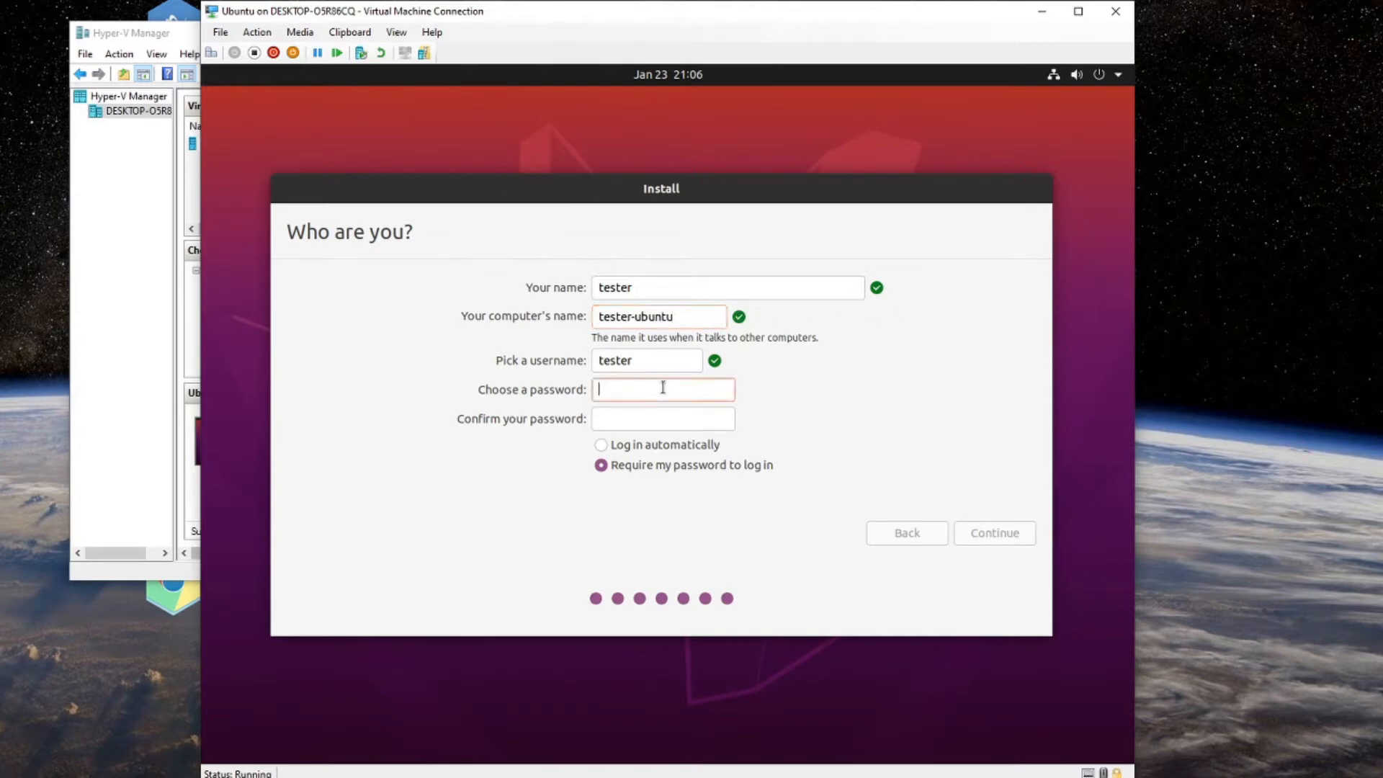
text(**********)
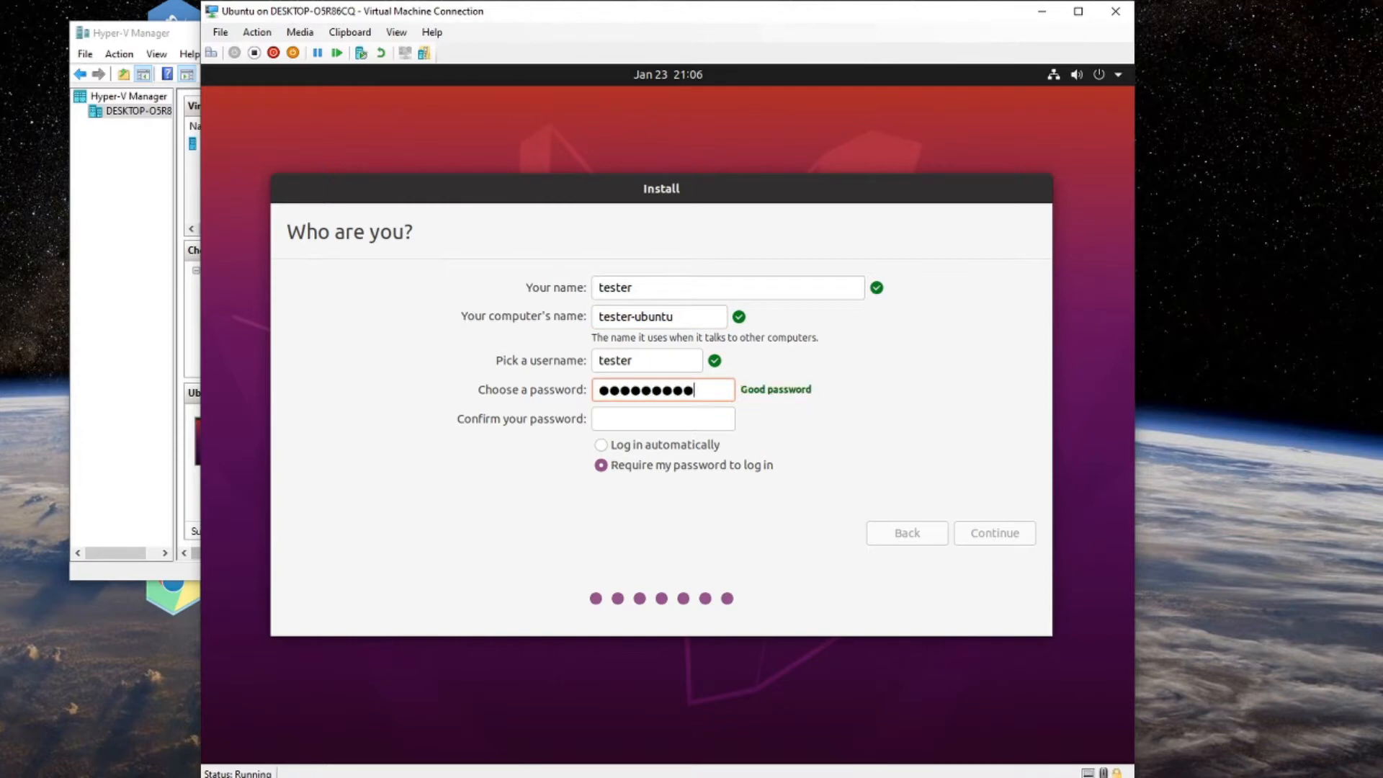
key(Tab)
text(**********)
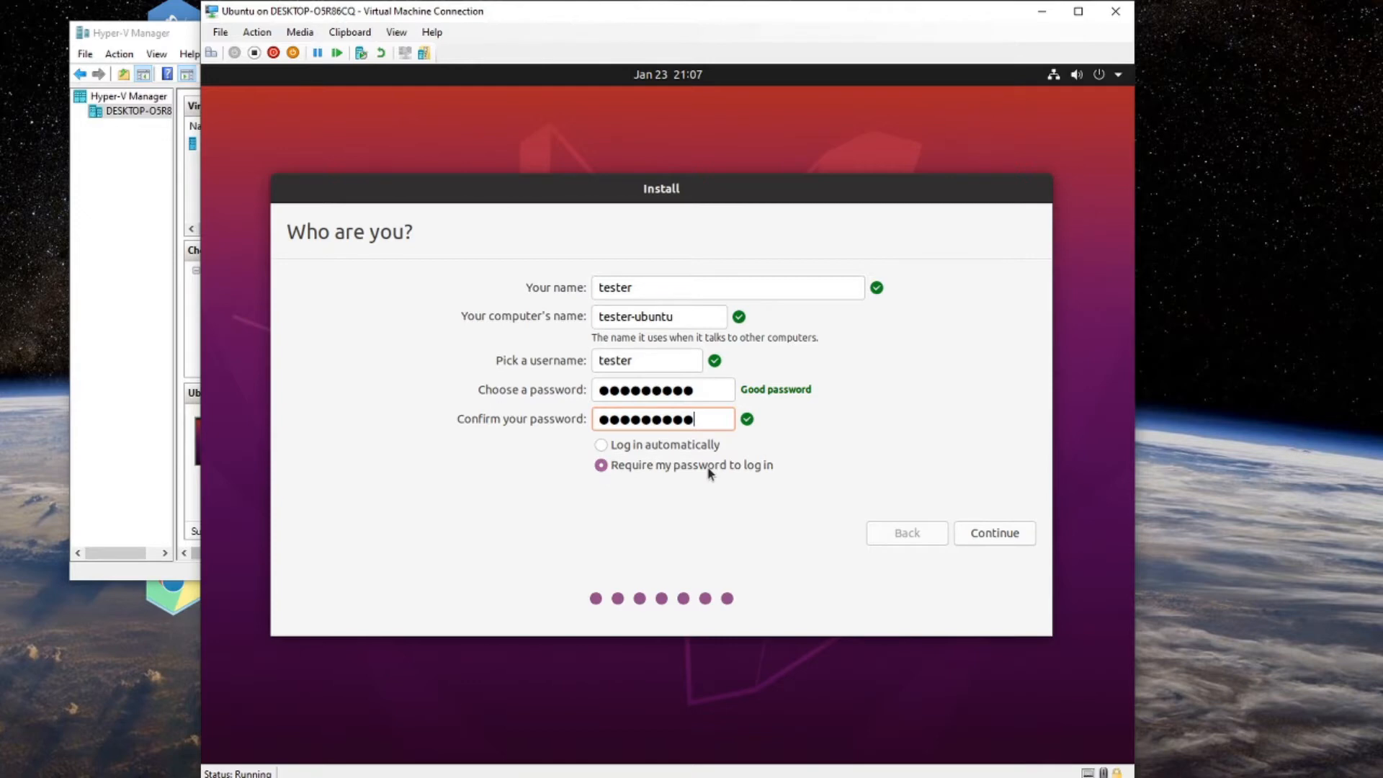
click(996, 532)
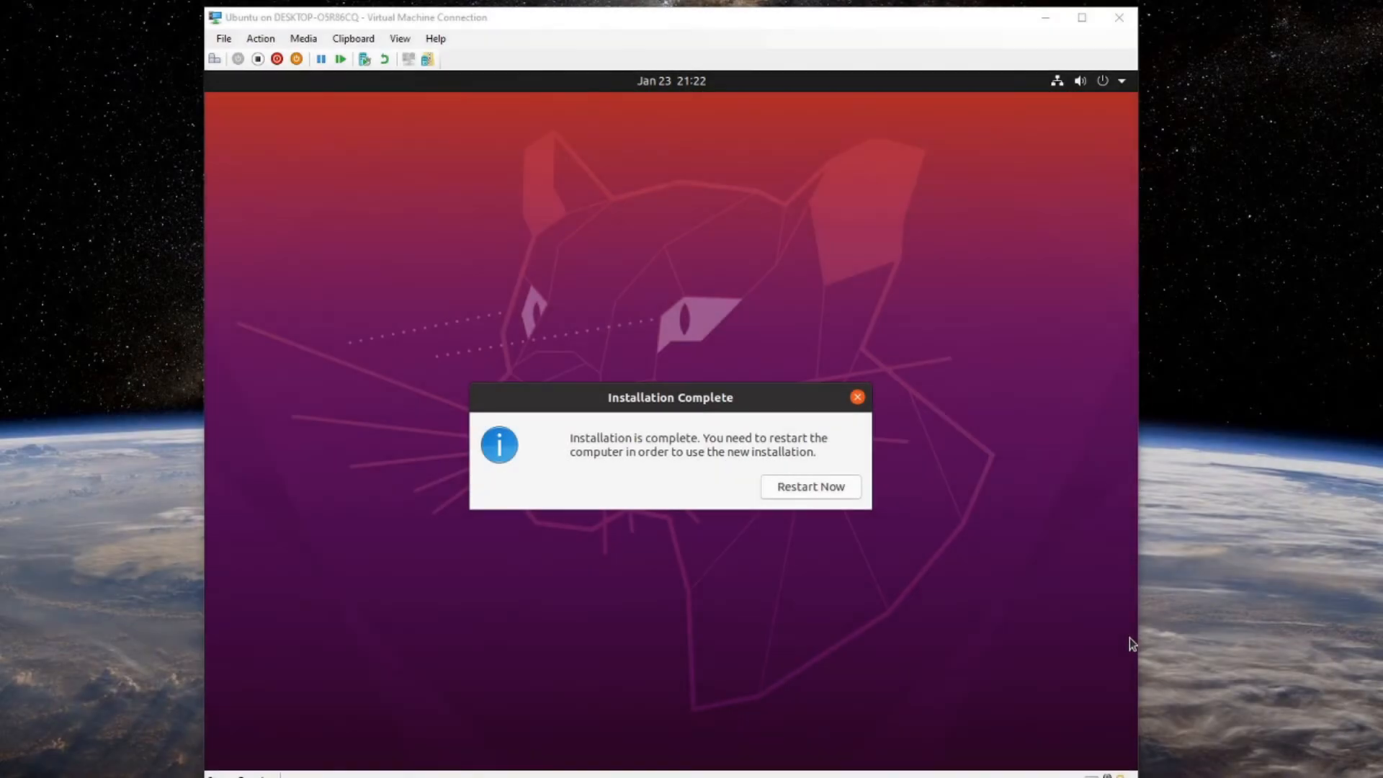
Choose Restart Now so the VM reboots into the new Ubuntu login screen.
click(1129, 637)
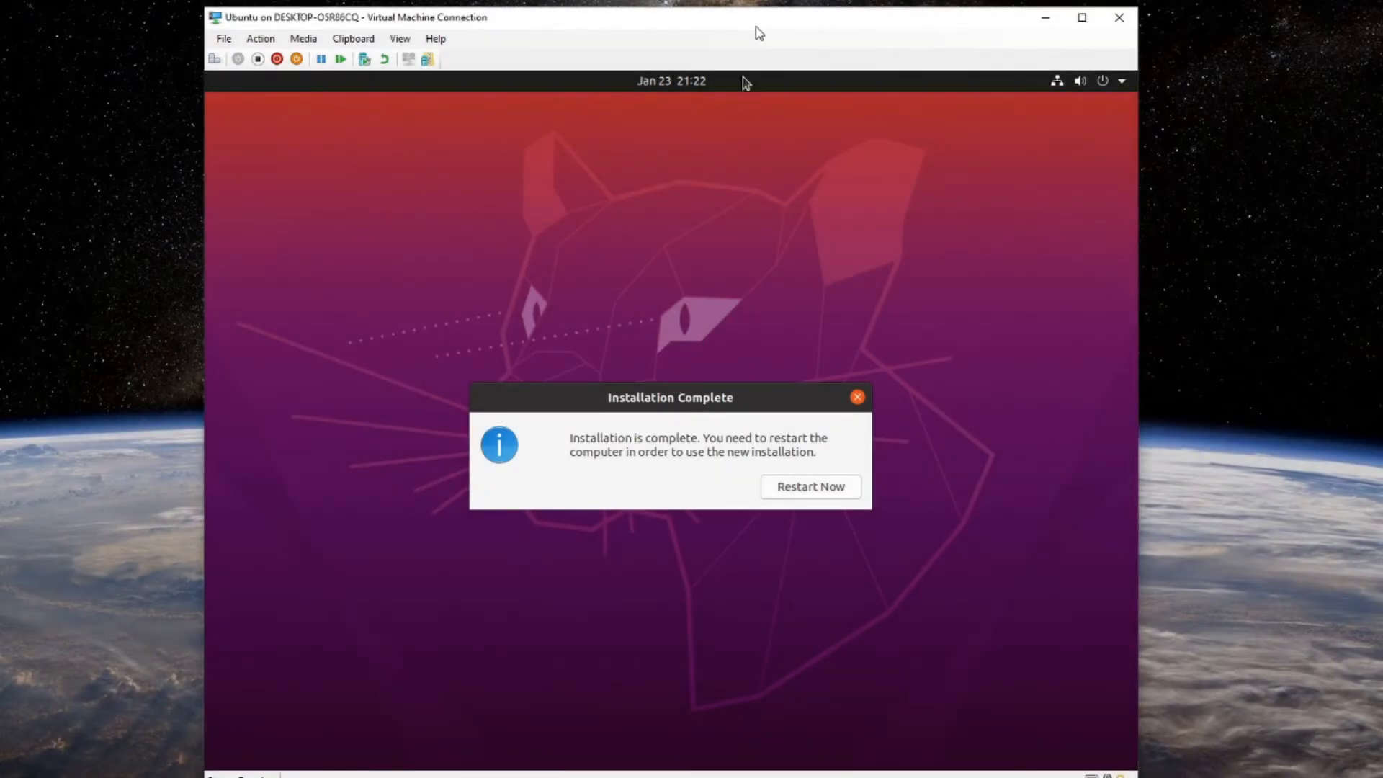
drag(756, 26, 743, 26)
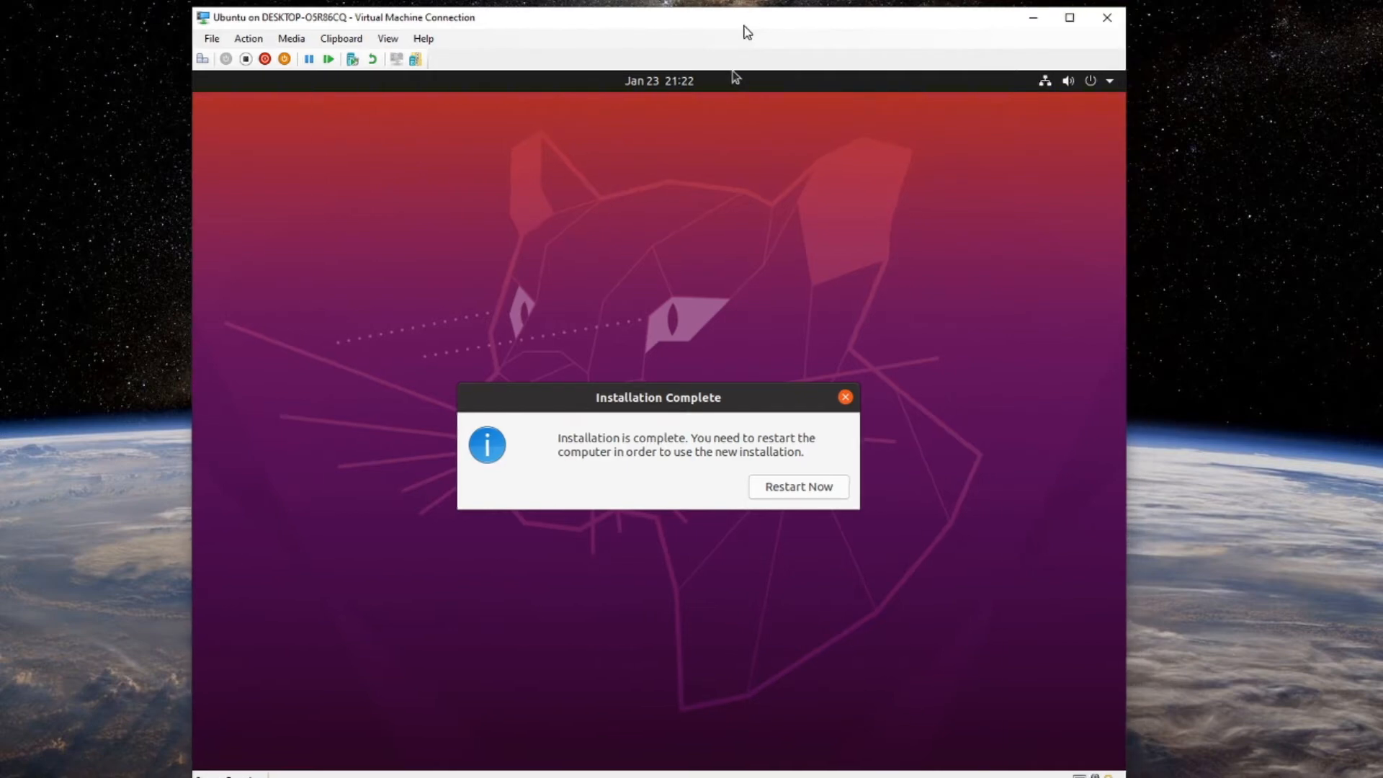
click(802, 490)
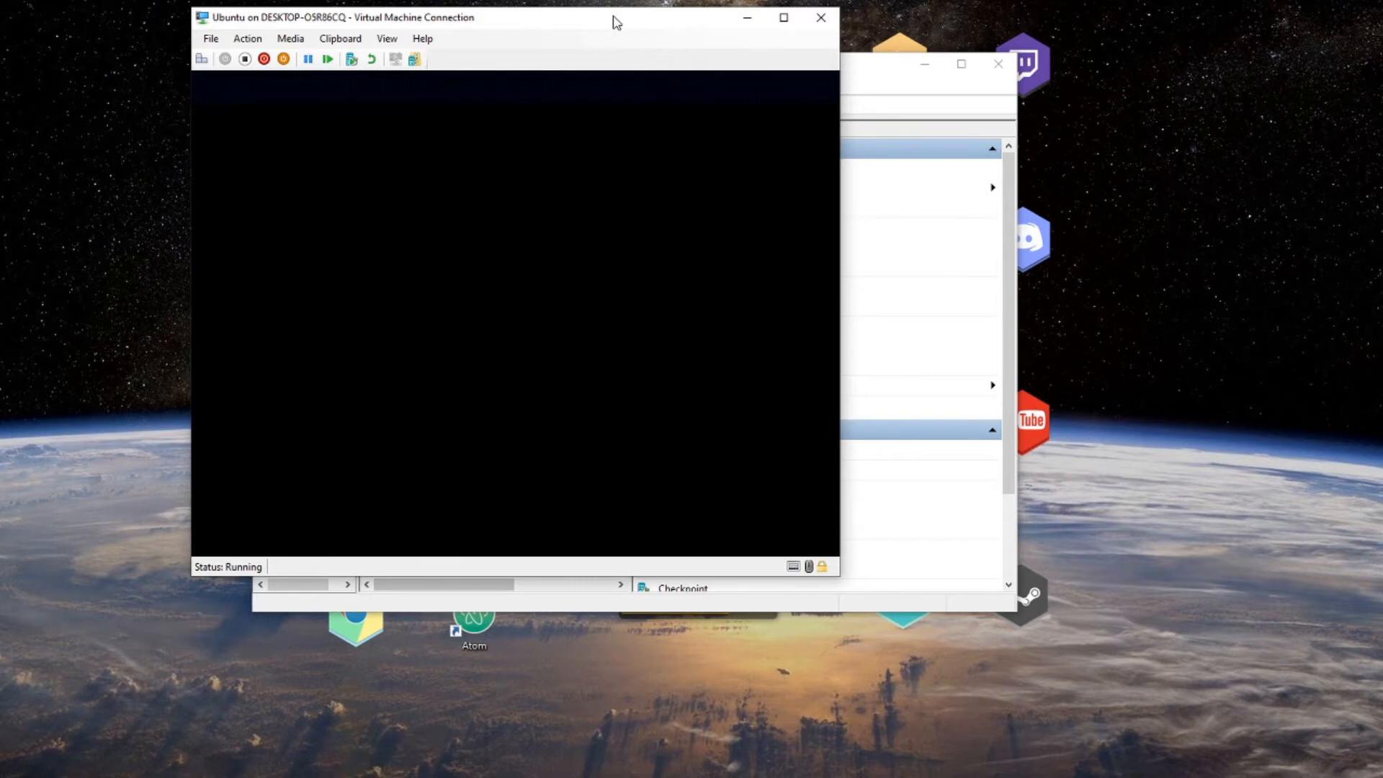
drag(637, 24, 673, 22)
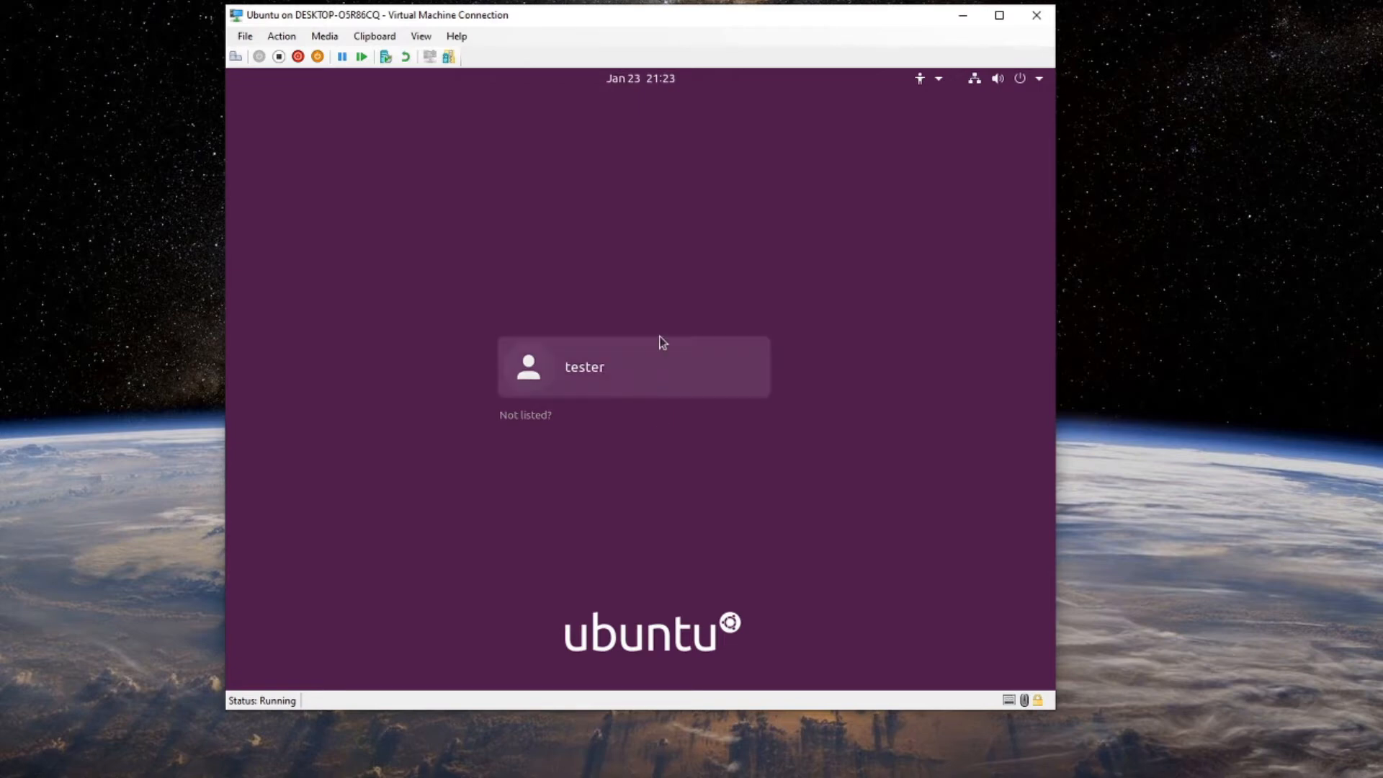
Sign in to the tester account with the account password, correcting a typo.
click(596, 353)
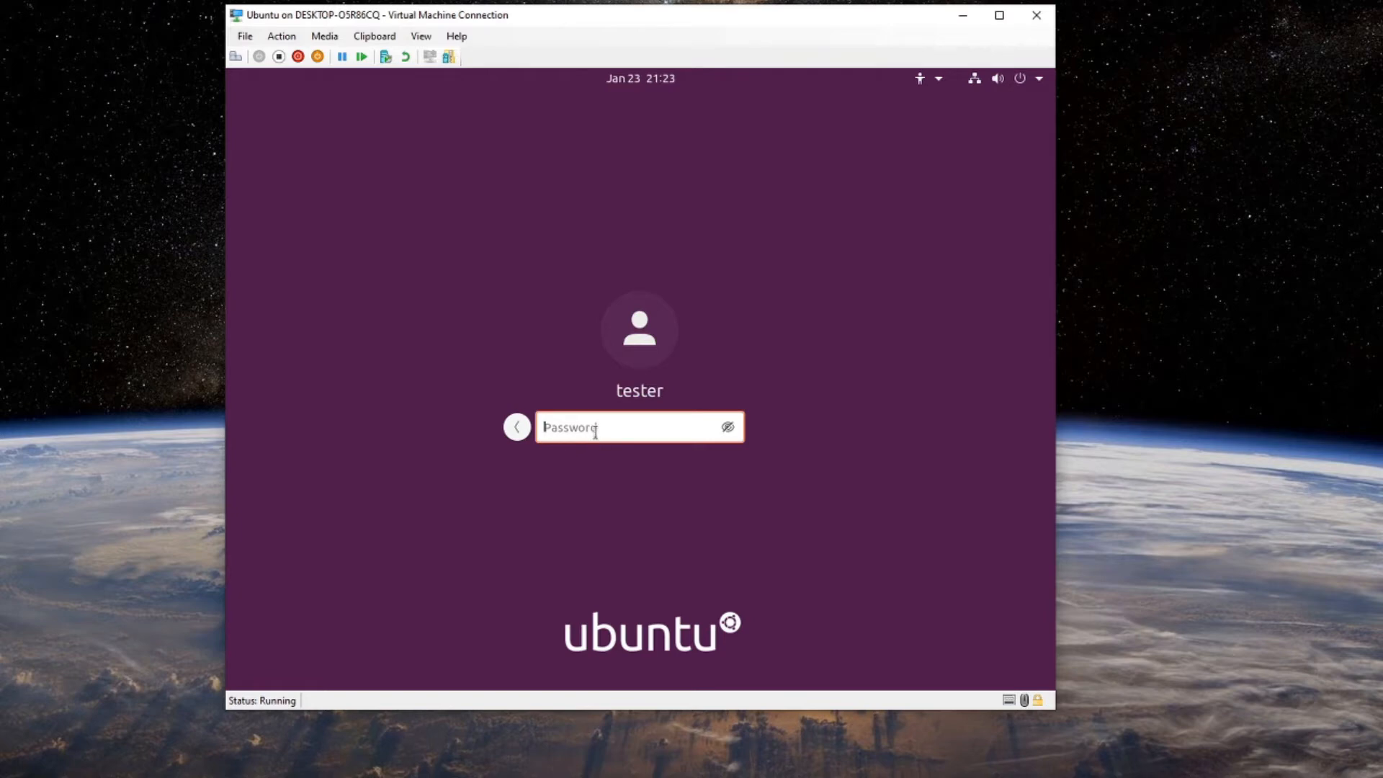
text(teste)
key(BackSpace)
key(BackSpace)
key(BackSpace)
key(BackSpace)
key(BackSpace)
text(tester123)
key(Return)
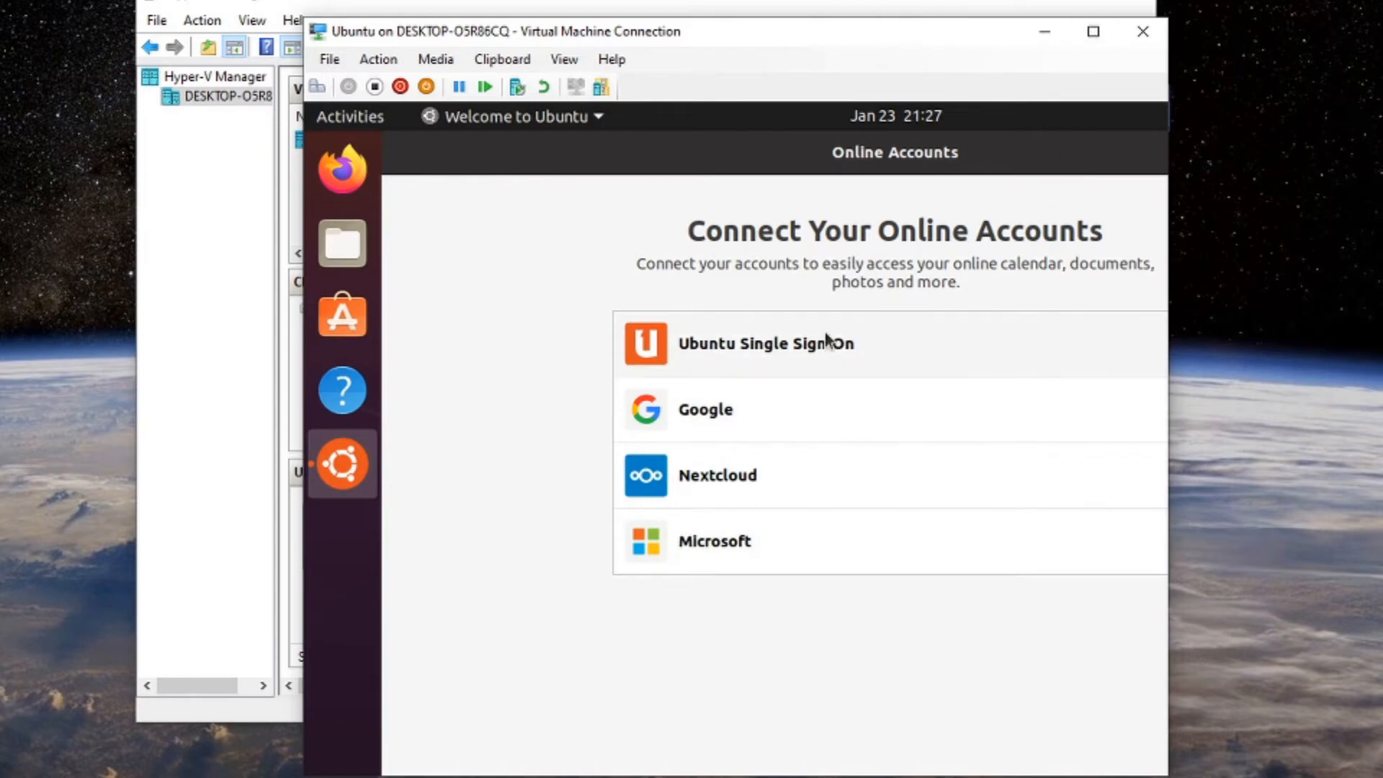
Maximize the VM window and briefly check the system menu.
click(1093, 31)
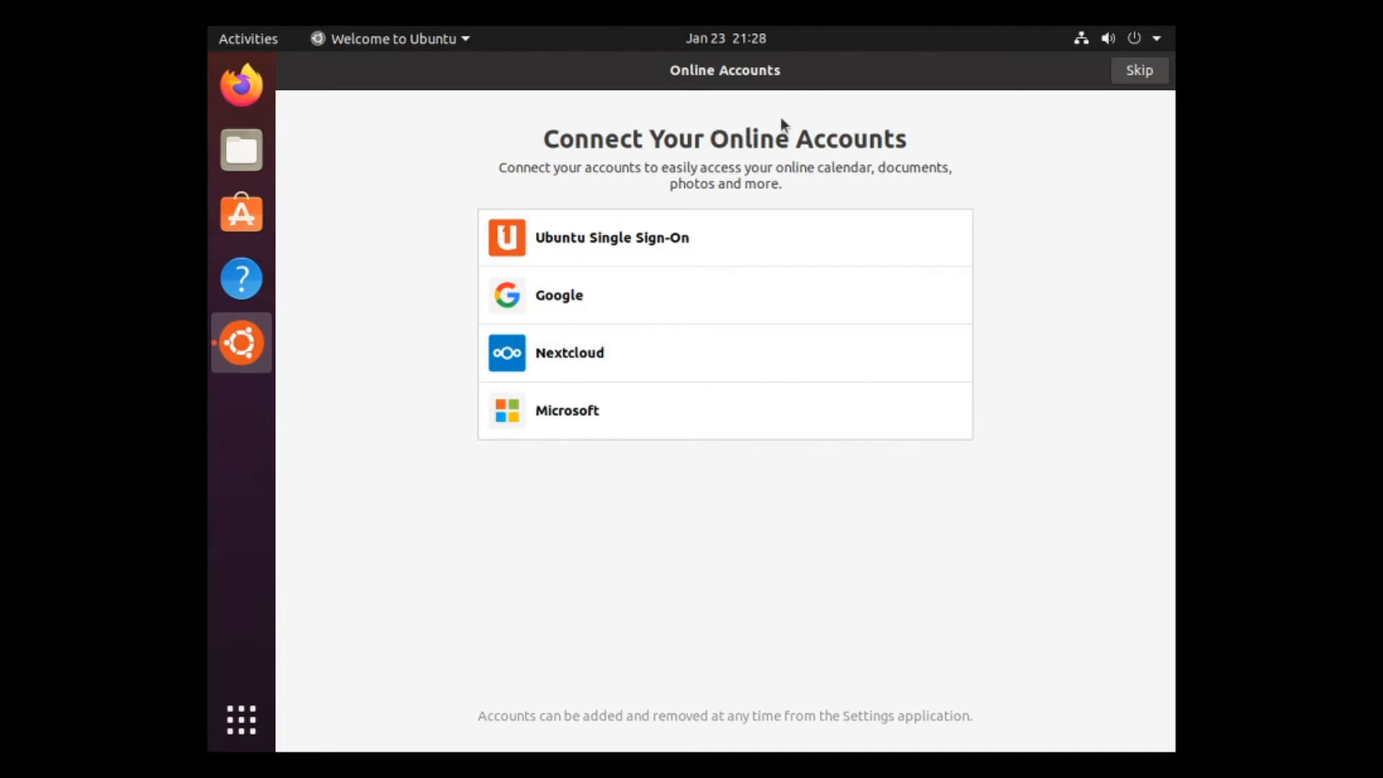
click(1161, 42)
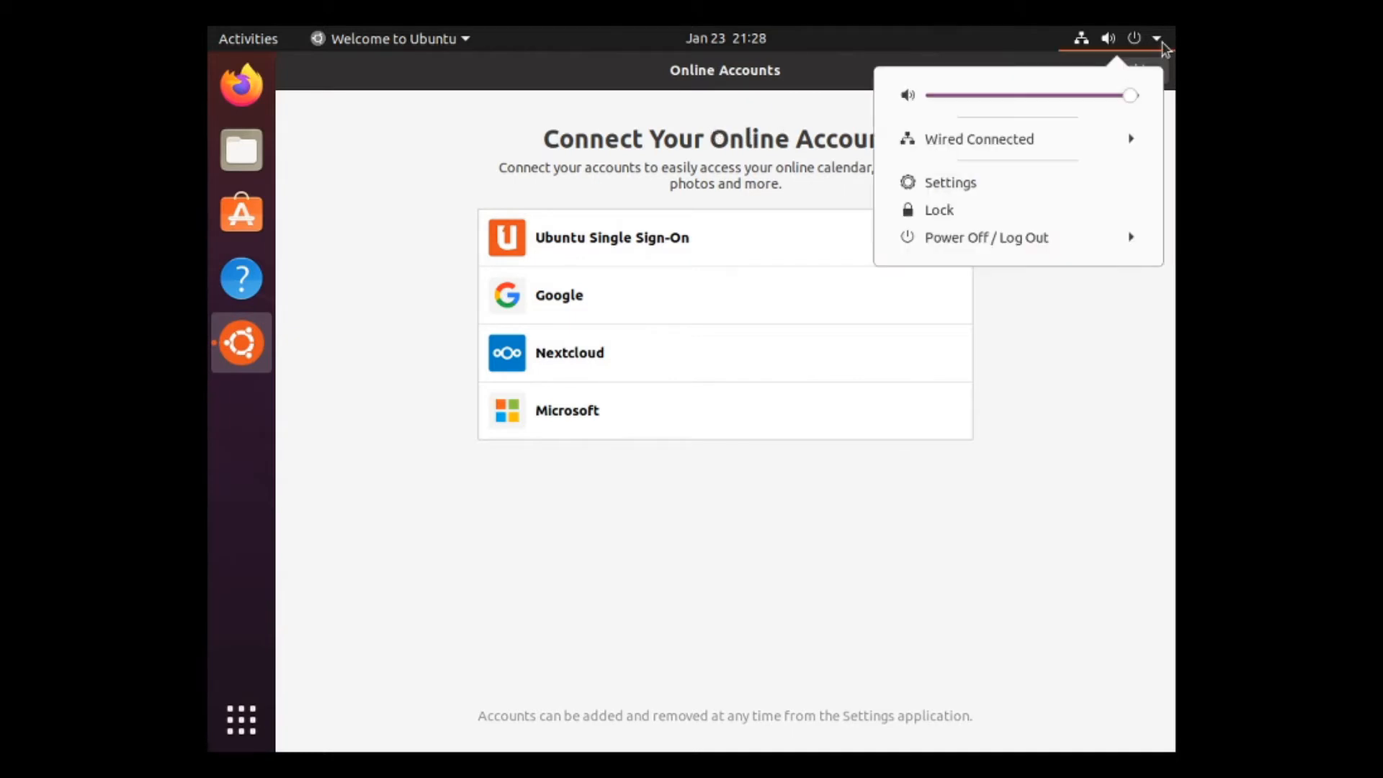
click(740, 179)
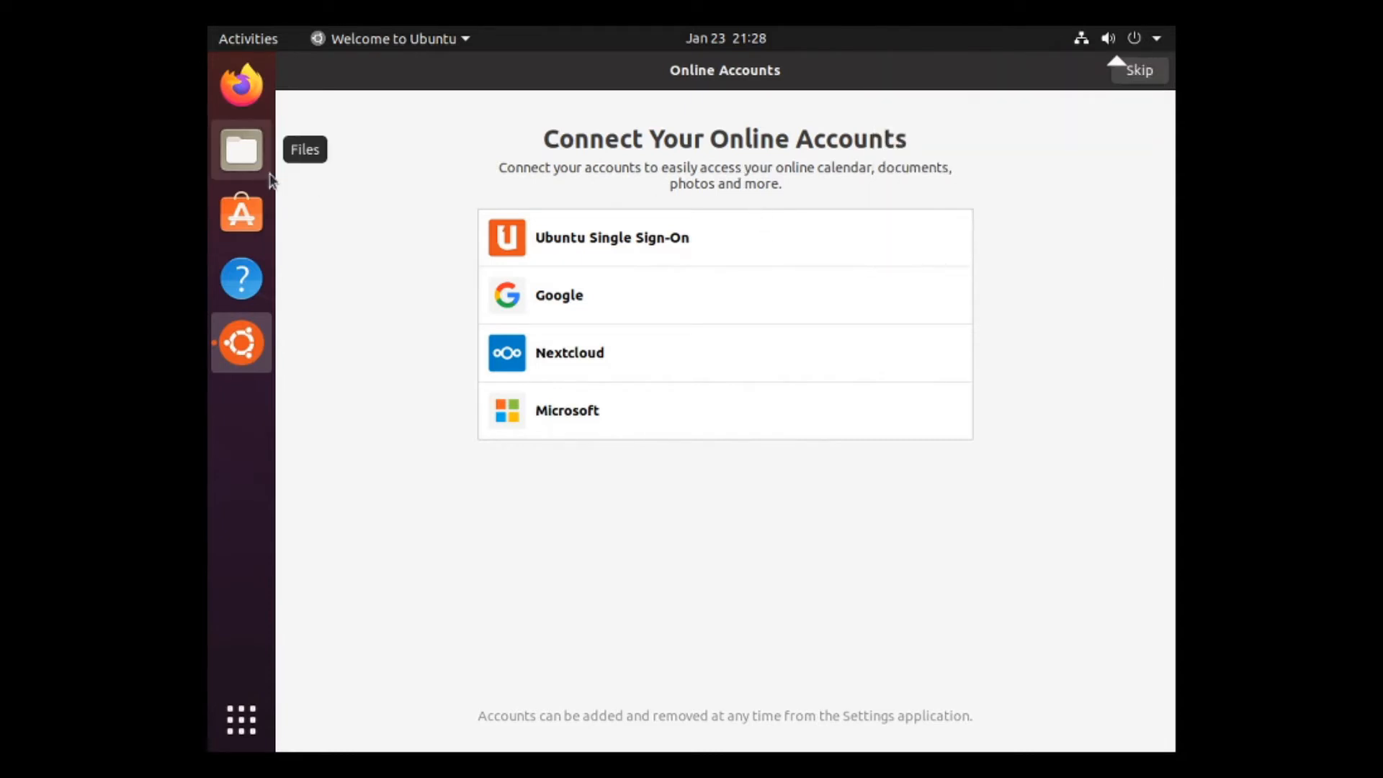
Skip Online Accounts and move past Livepatch, Help improve Ubuntu and Privacy pages.
click(1162, 72)
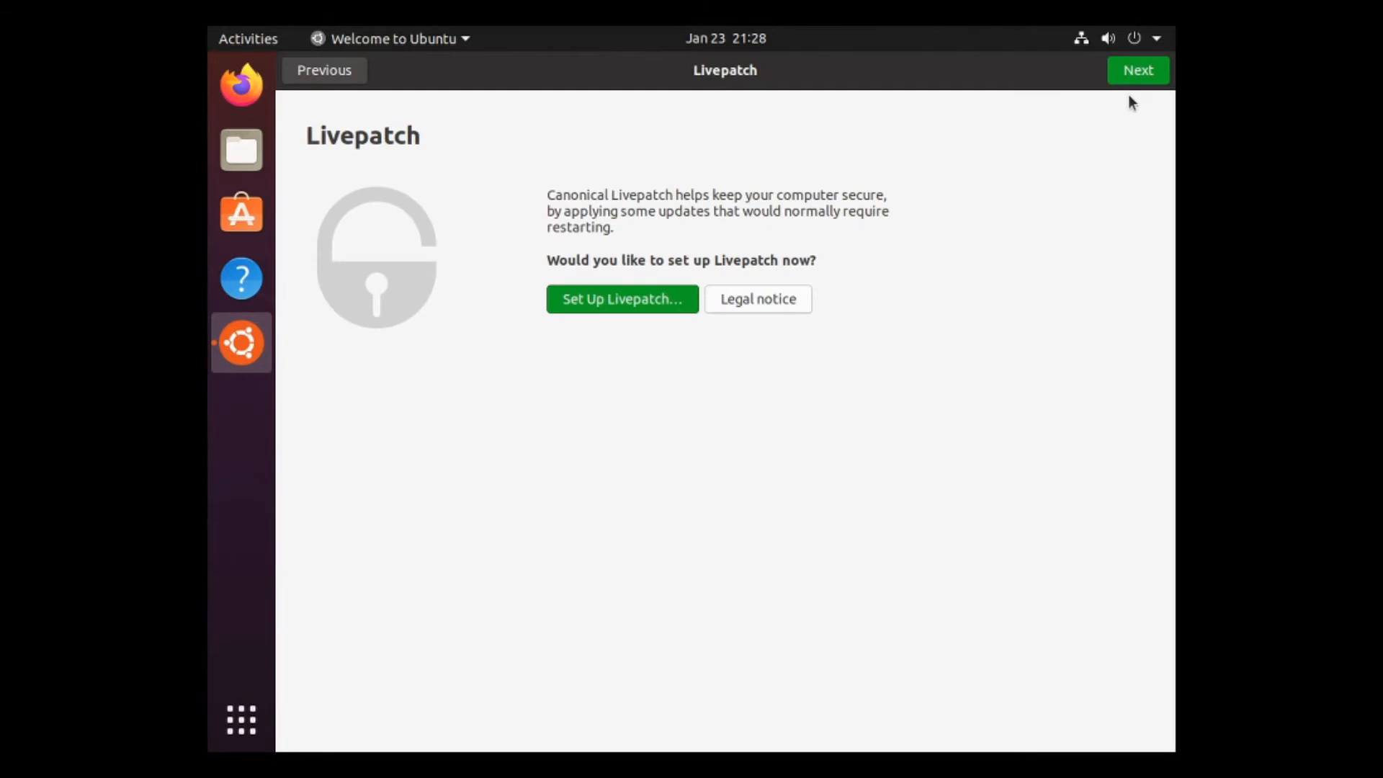
click(1136, 72)
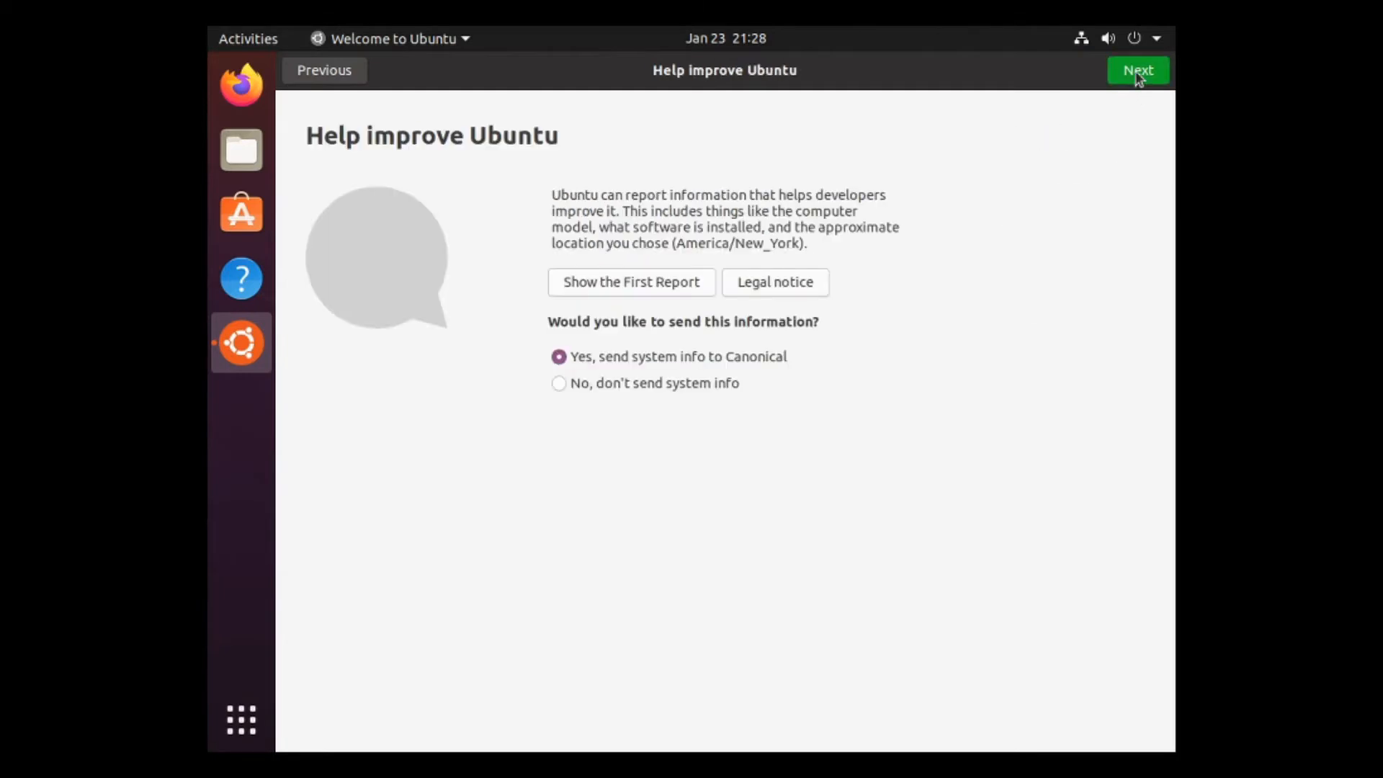
click(1136, 72)
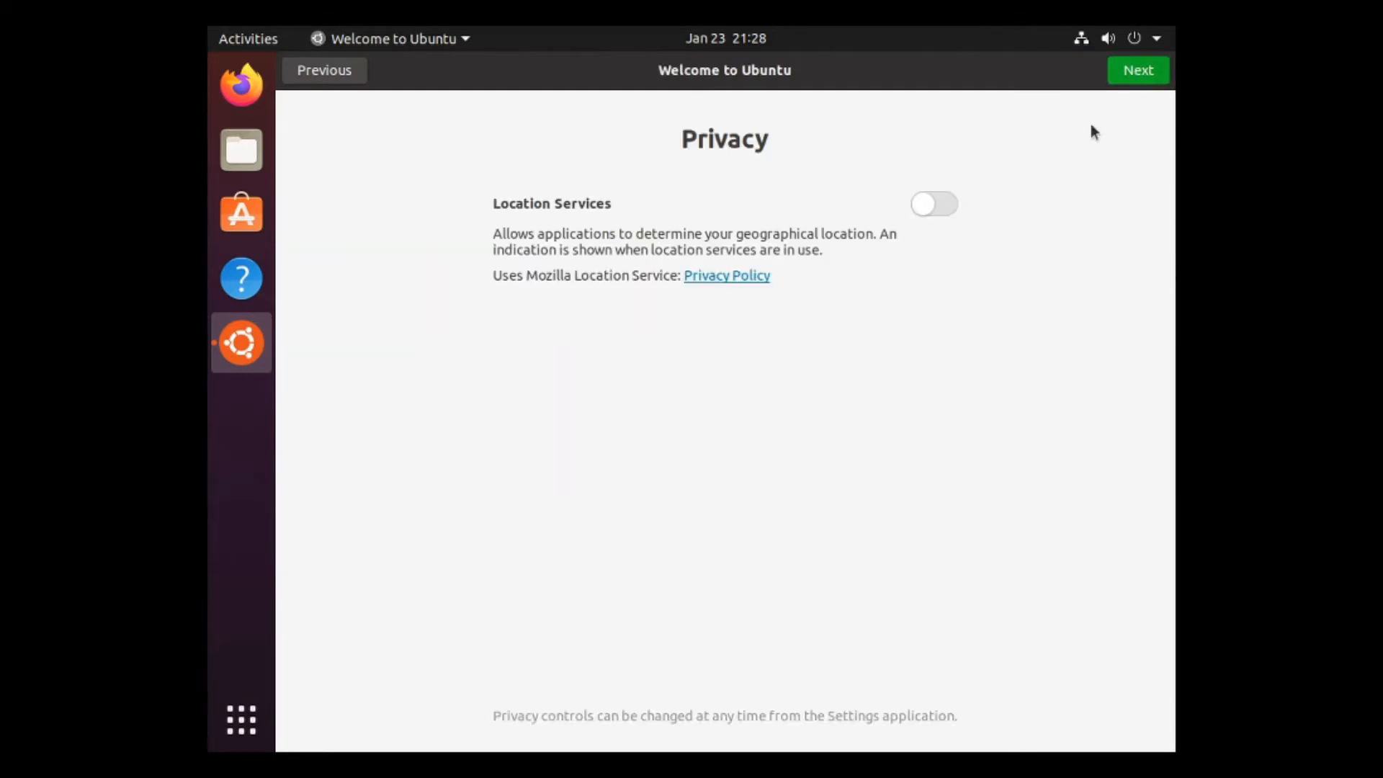
click(1138, 73)
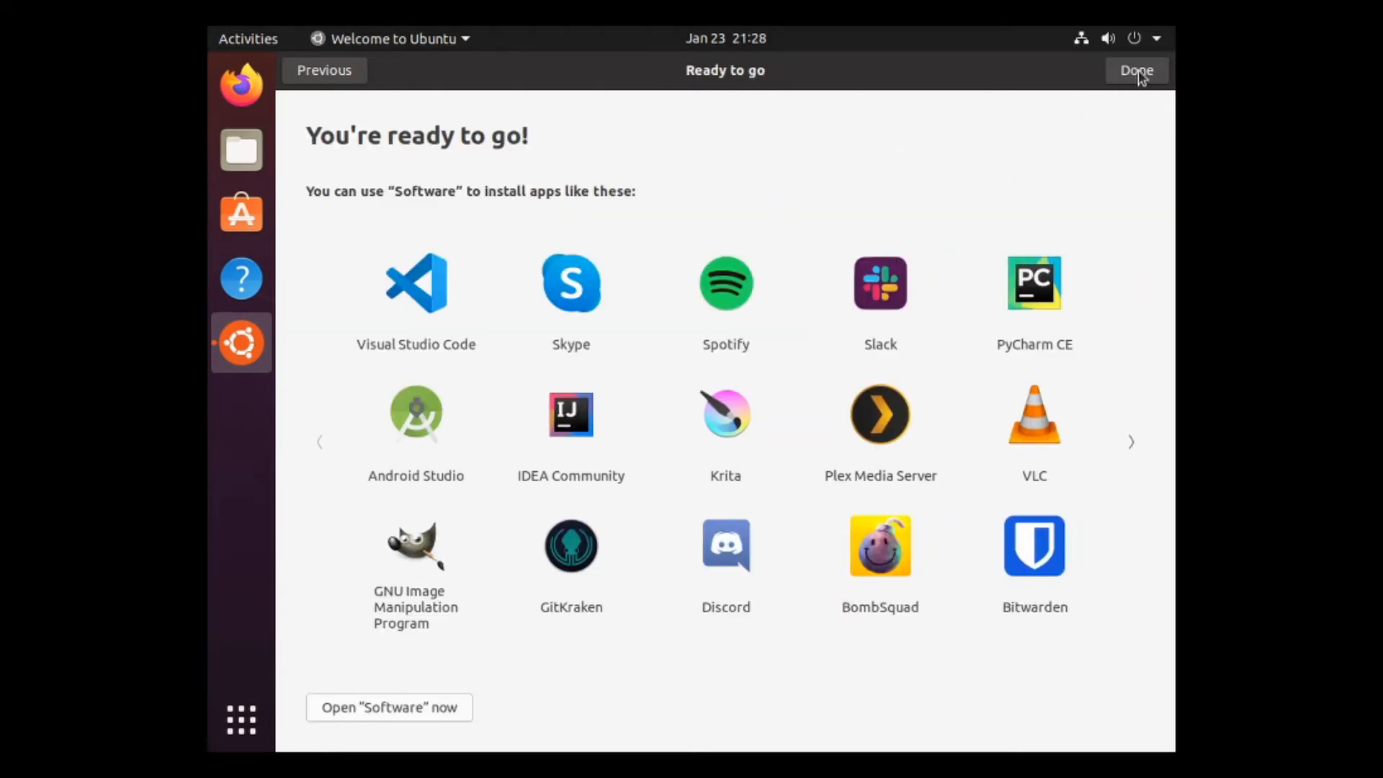
click(1139, 72)
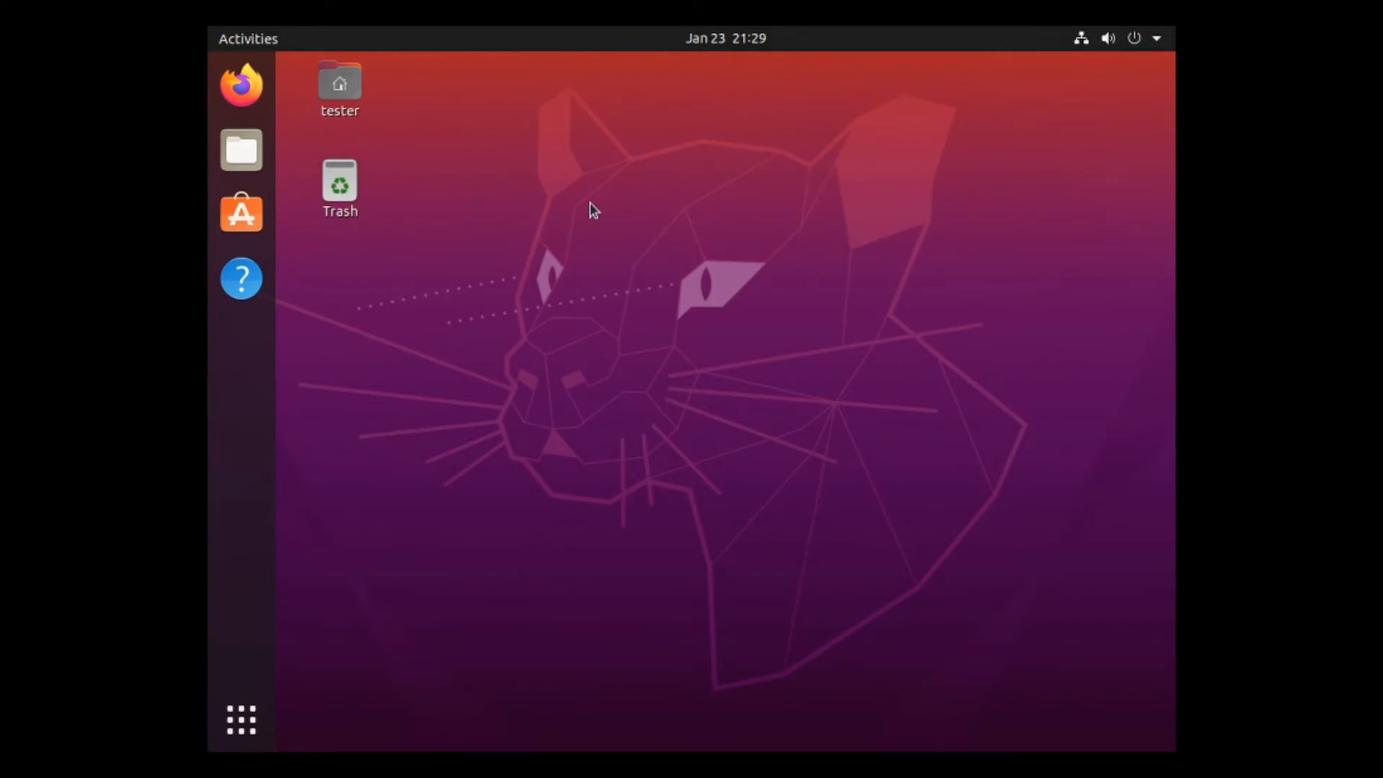
Open Terminal and try switching to root with su twice.
text(term)
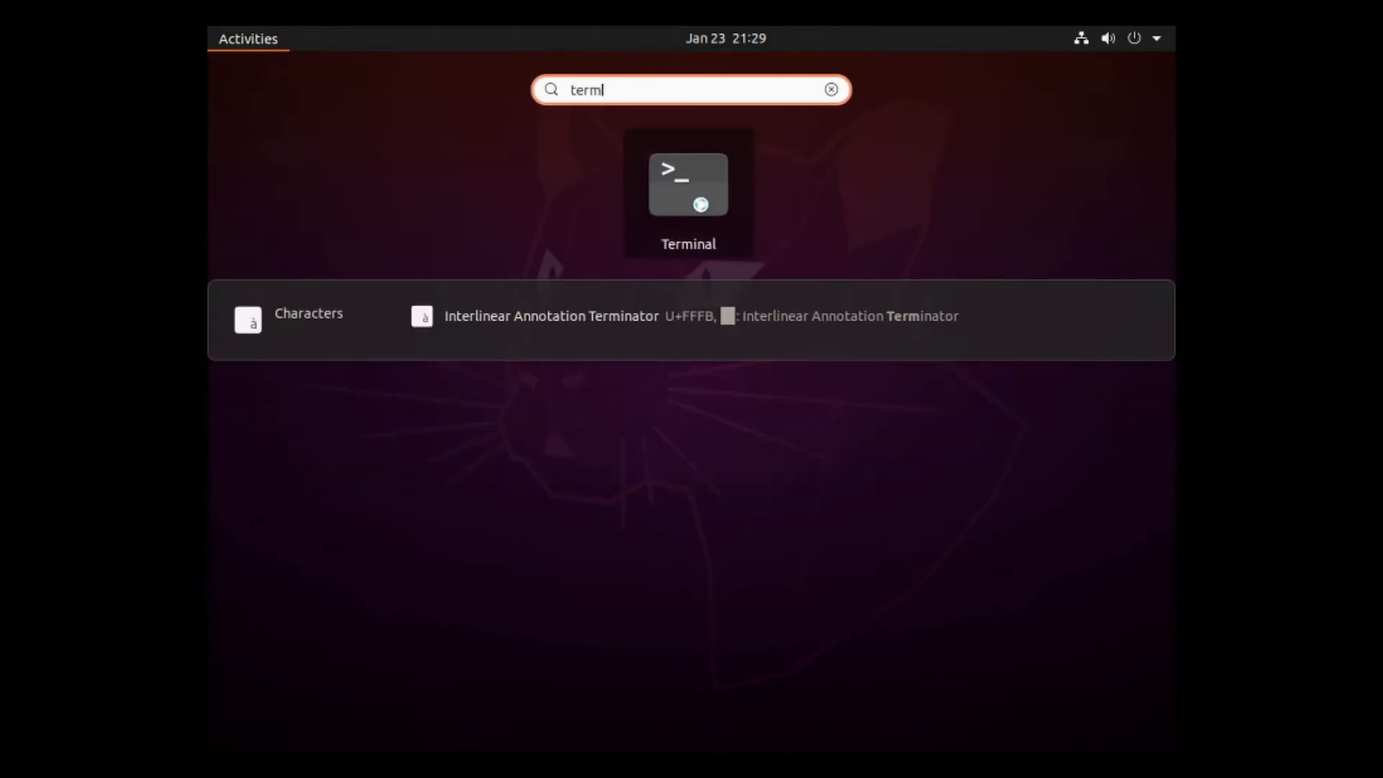
click(698, 203)
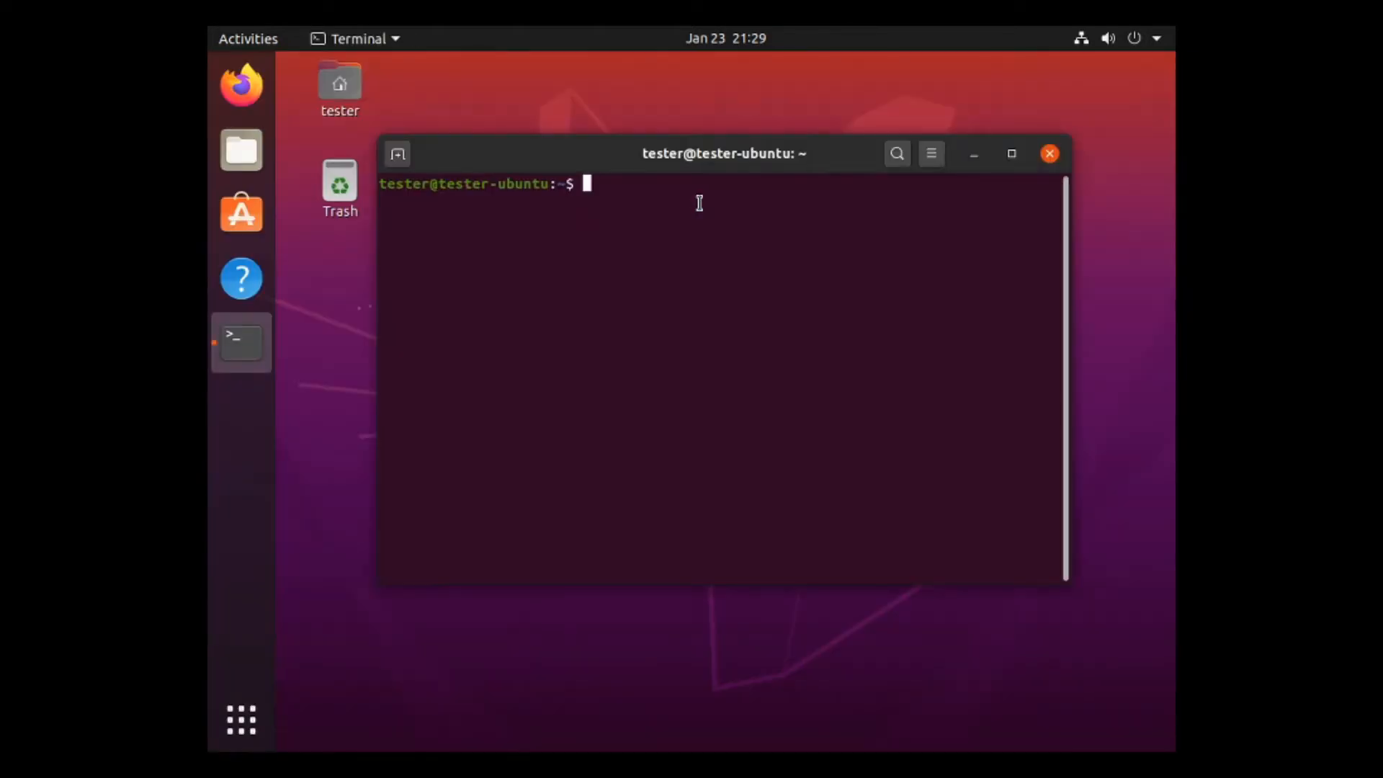
text(su)
key(Return)
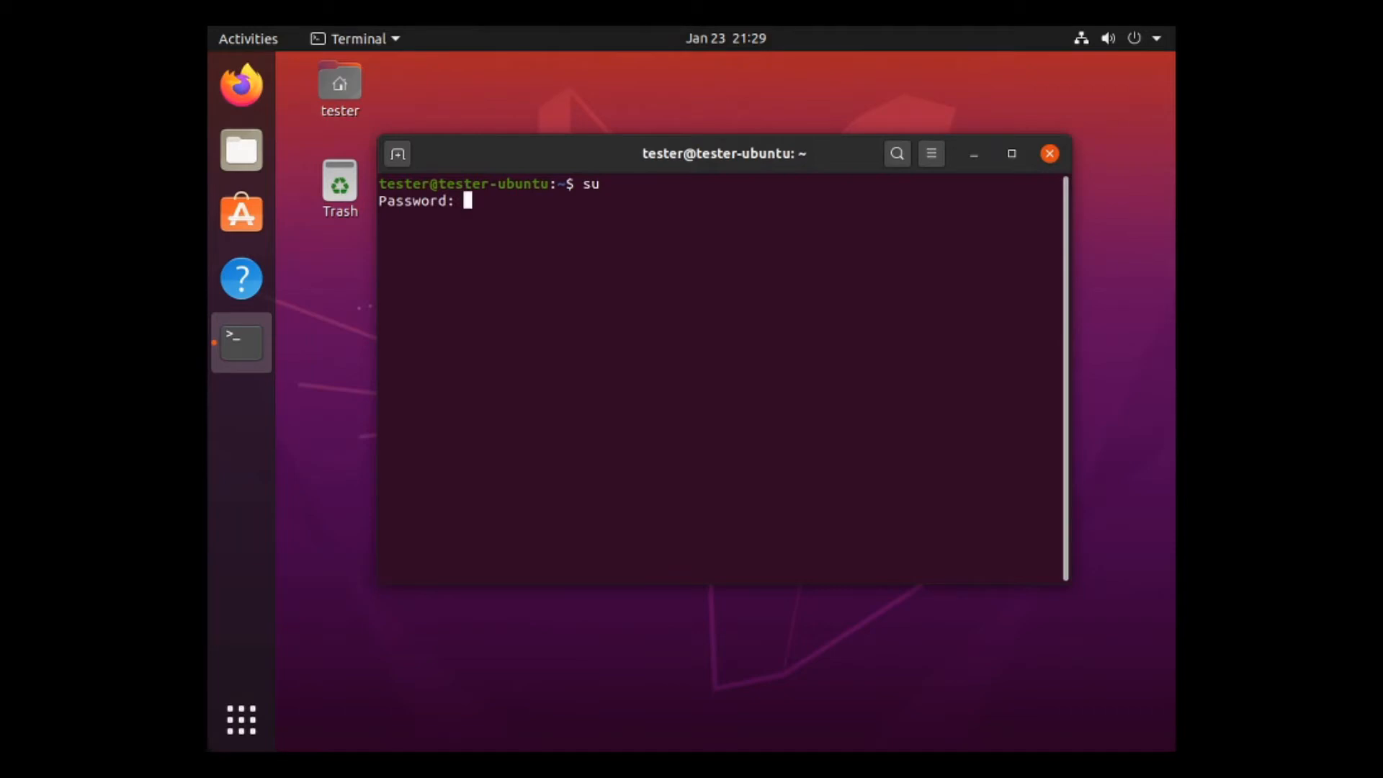
key(Return)
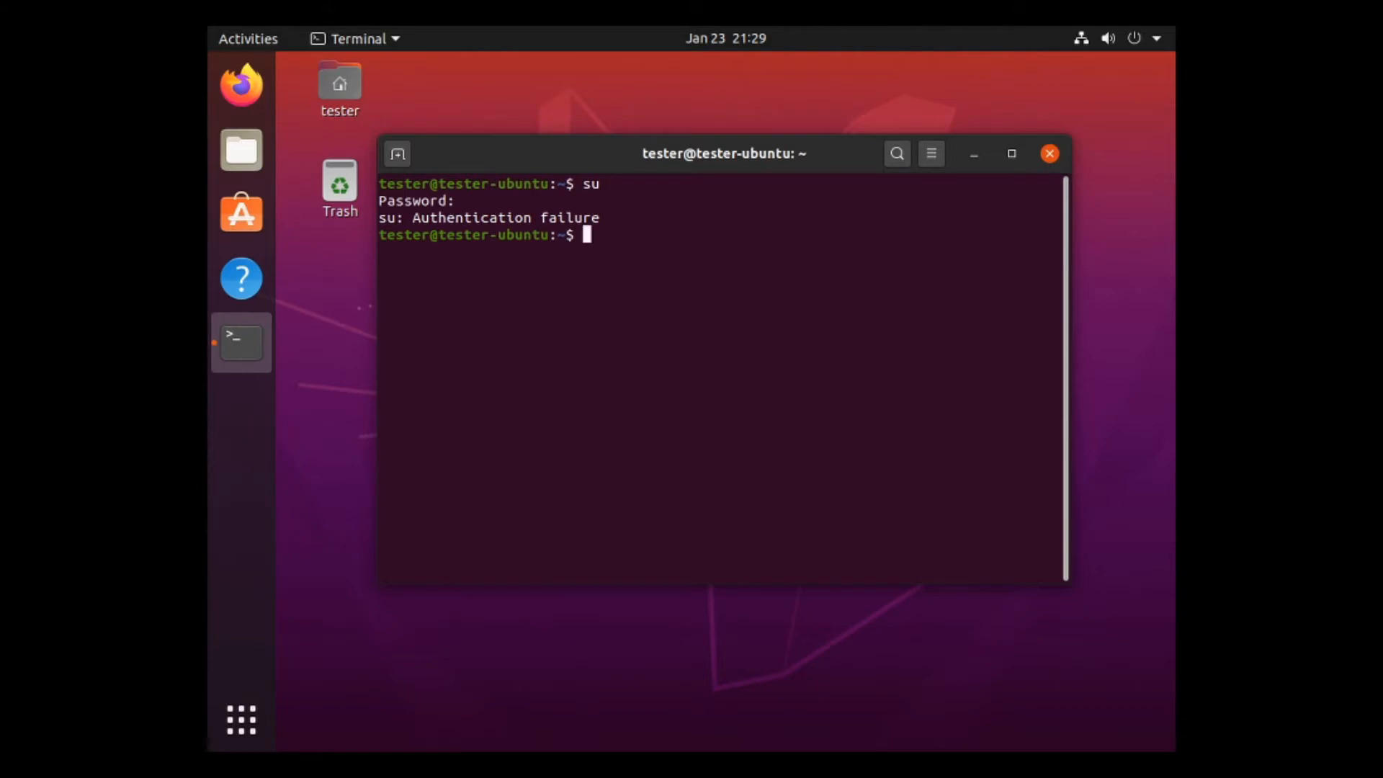
text(su)
key(Return)
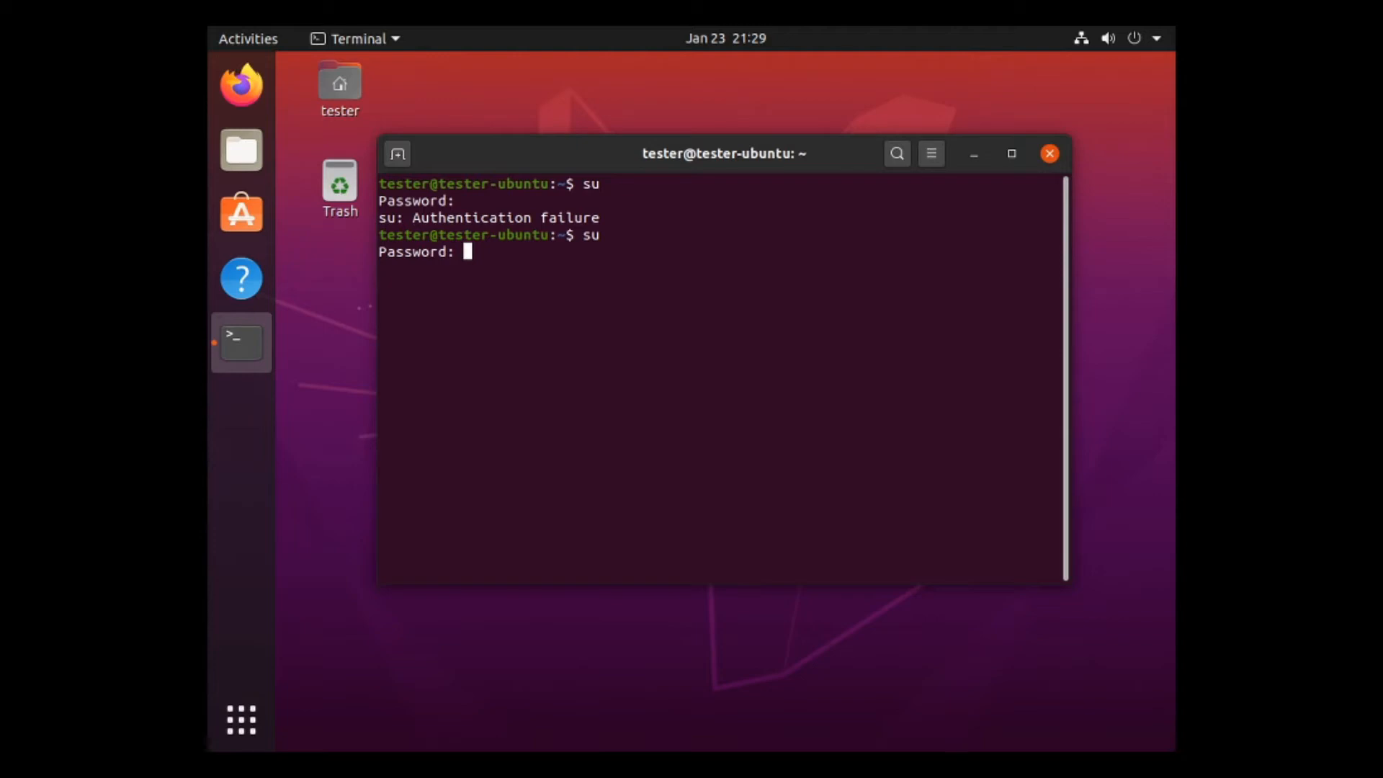
key(Return)
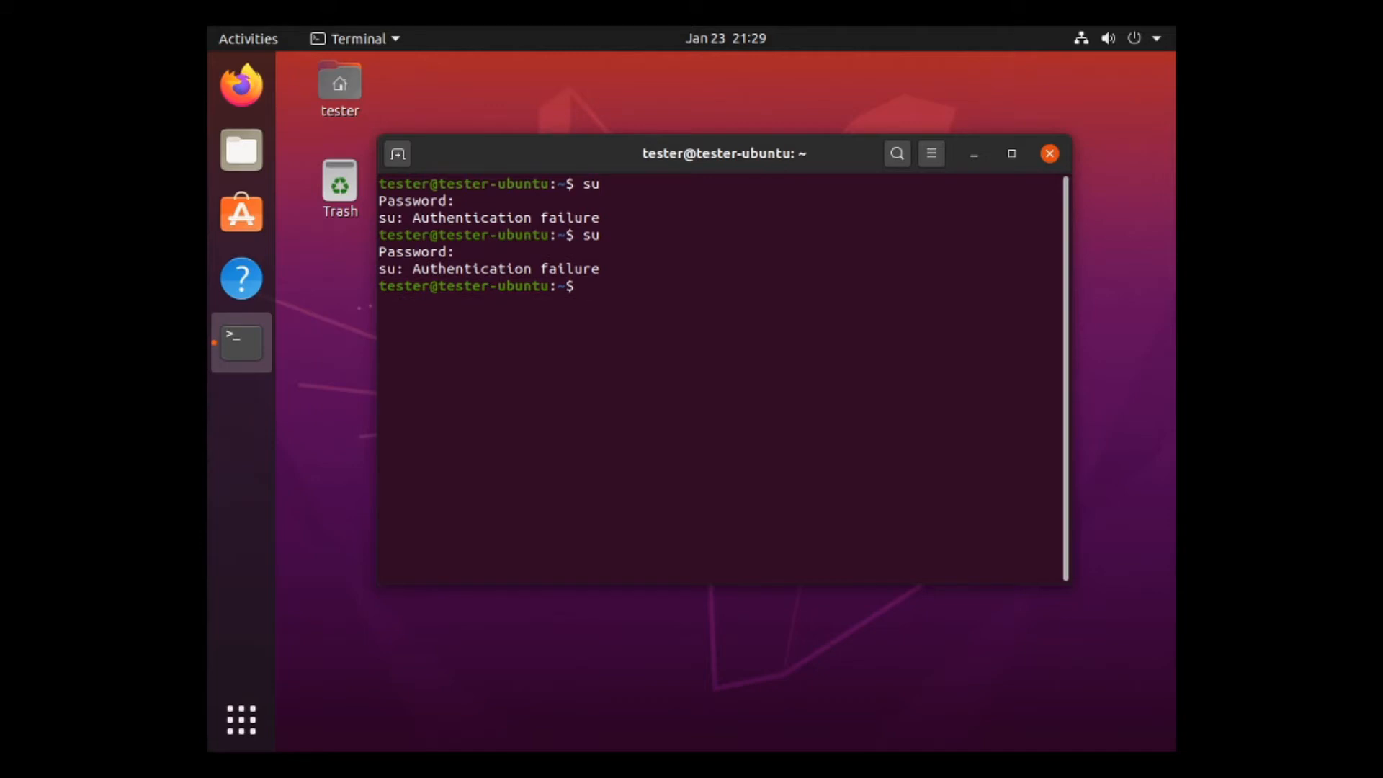
Run 'sudo parted' with the password and 'print' the /dev/sda partition table.
text(sudo parted)
key(Return)
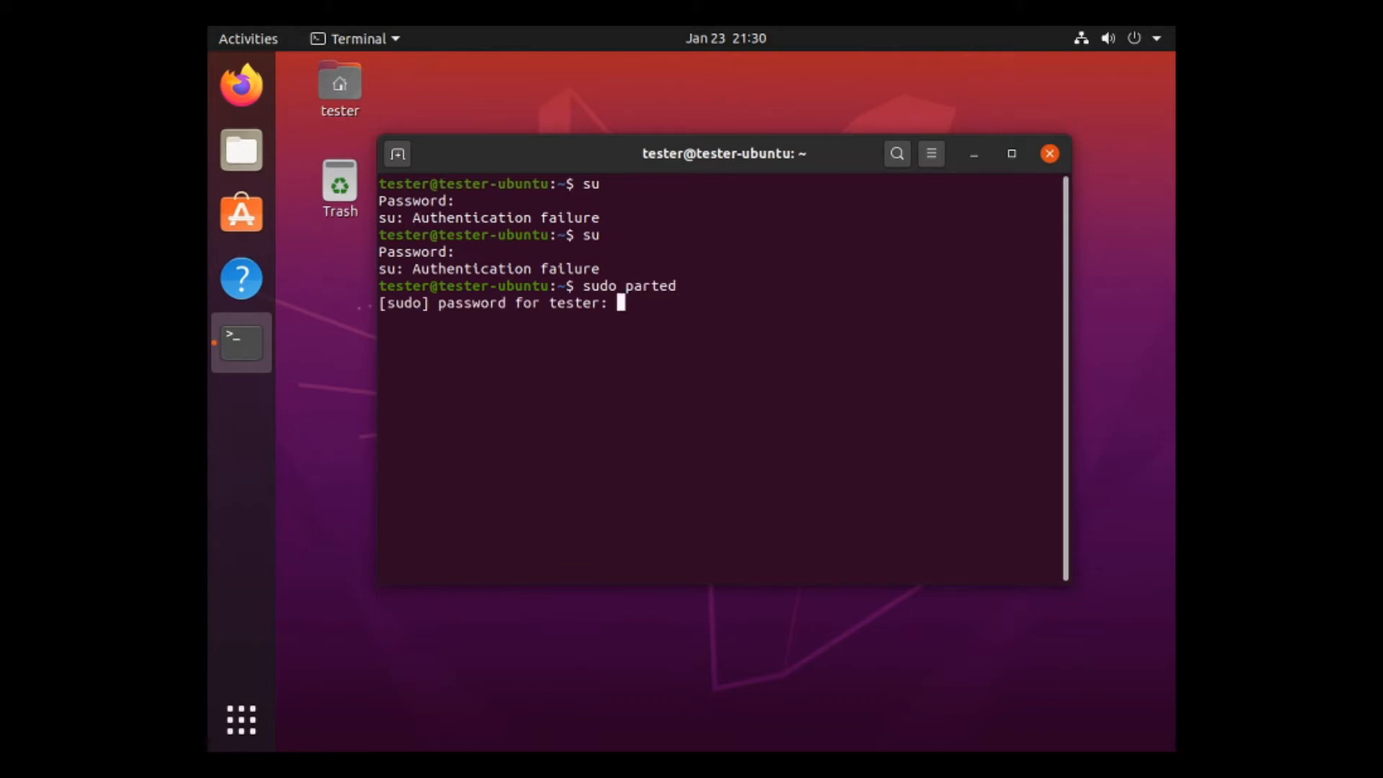
key(Return)
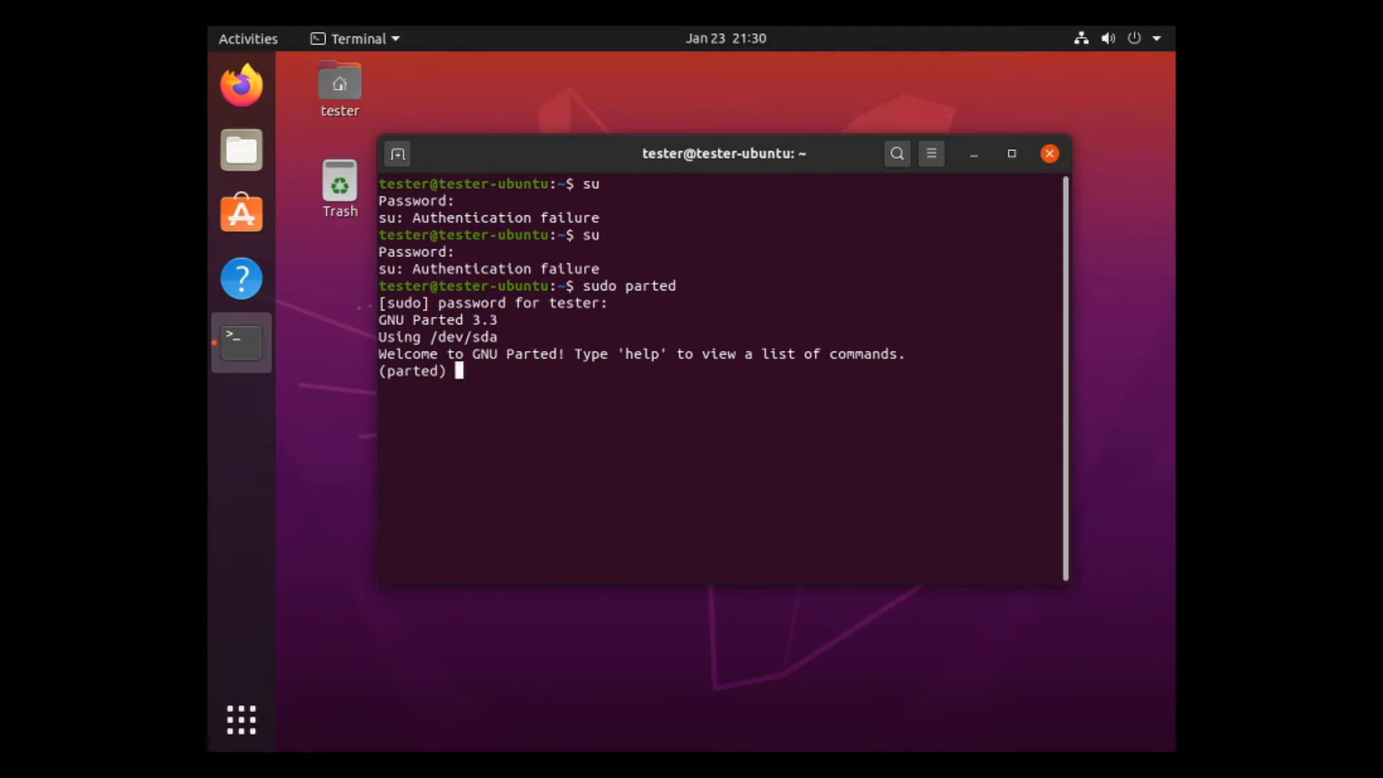
text(print)
key(Return)
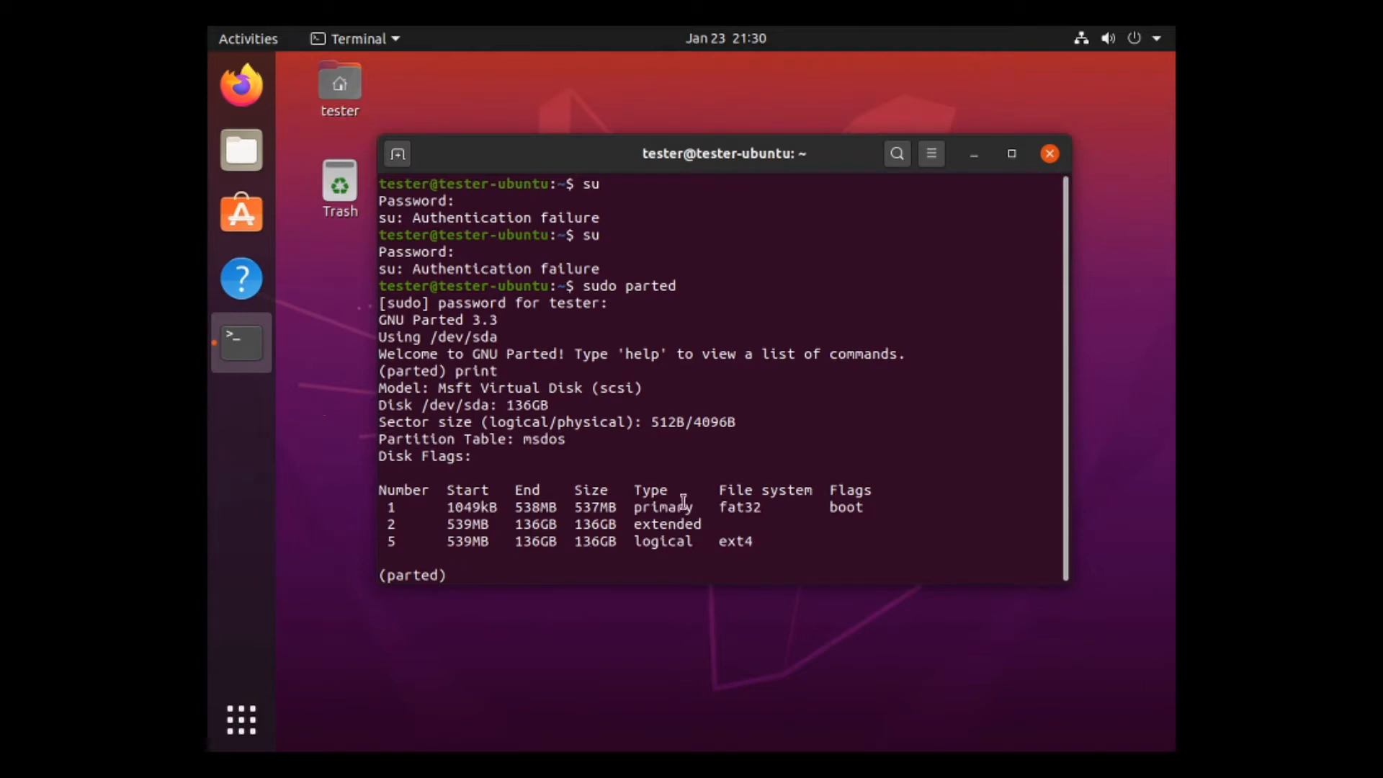
Highlight the 537MB size, fat32 file system and logical partition entries in the table.
double_click(590, 509)
click(597, 515)
drag(766, 508, 718, 509)
click(739, 509)
drag(774, 541, 687, 543)
click(710, 545)
Close the terminal and dismiss Software Updater without installing the 33.3 MB of updates.
click(1049, 154)
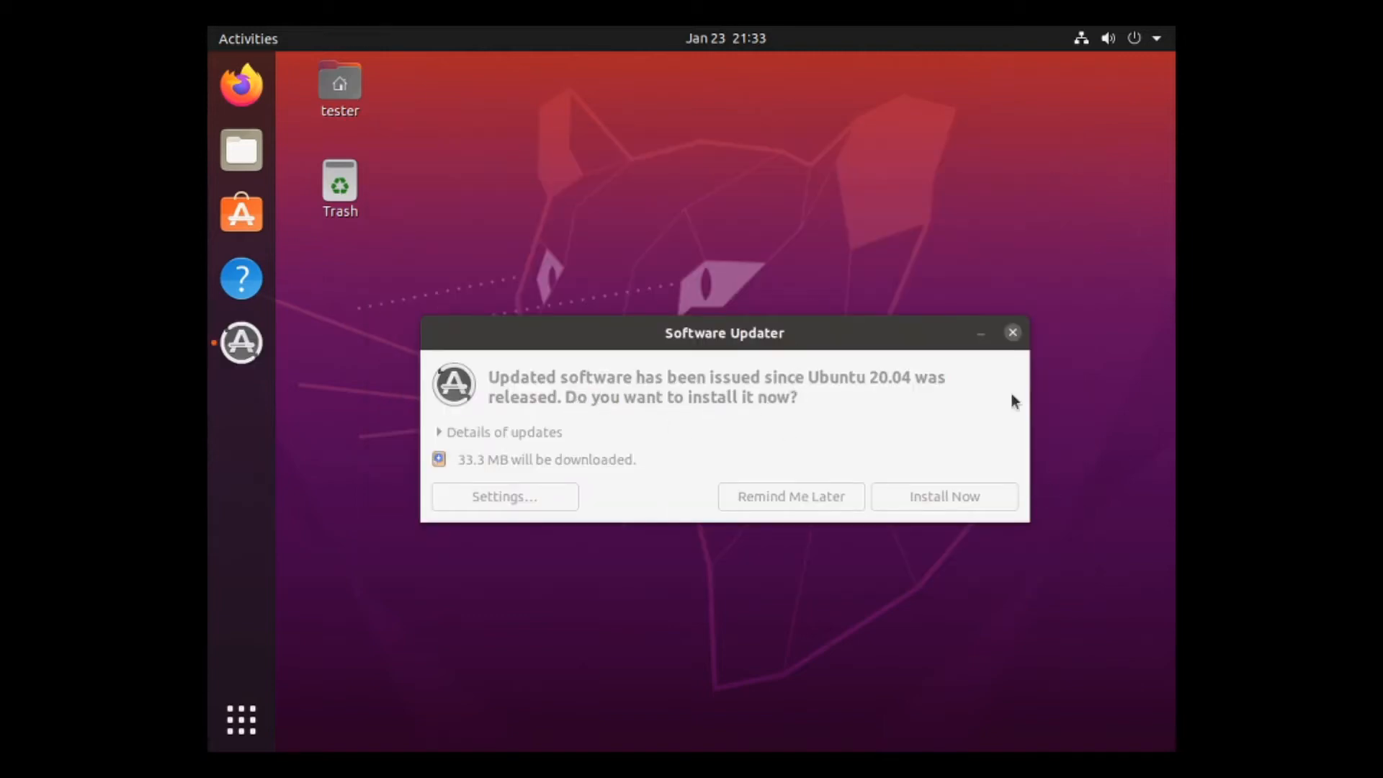
click(1021, 333)
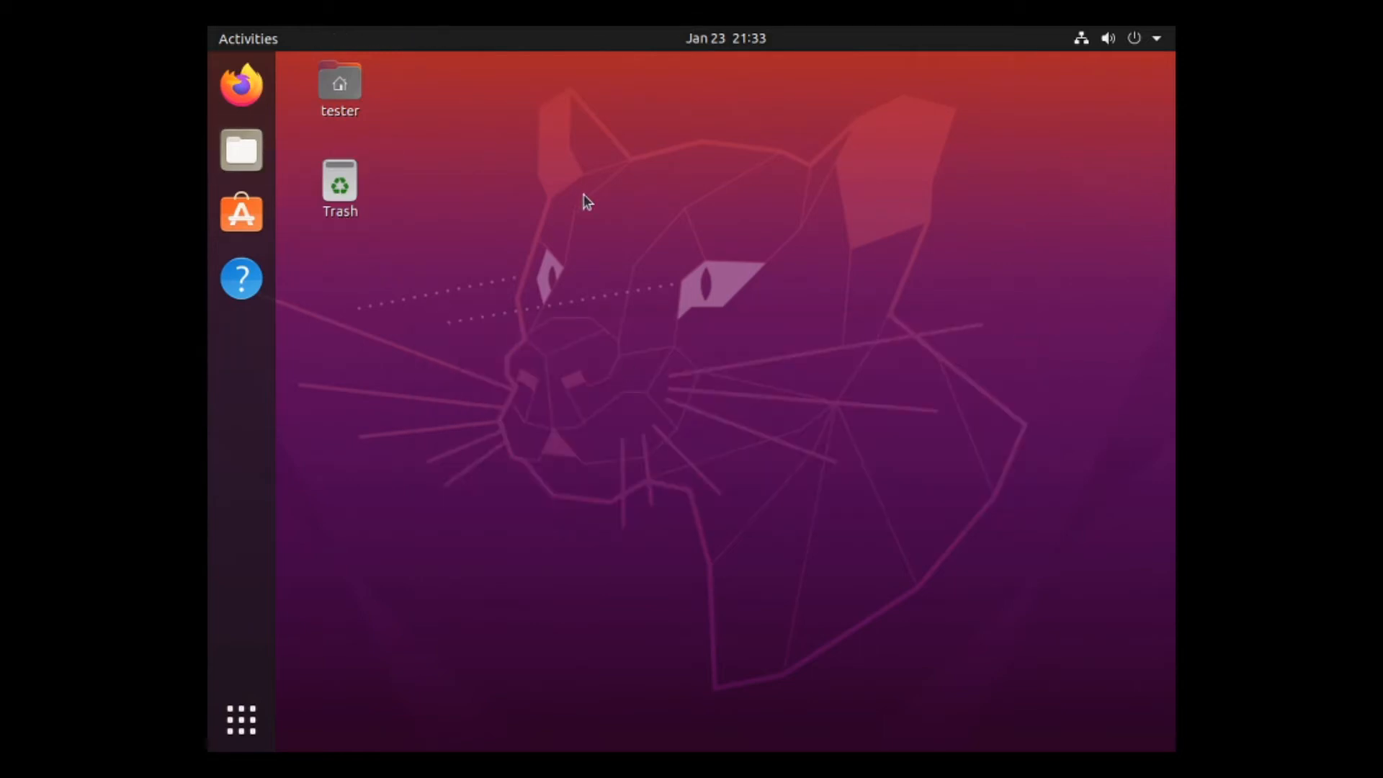
Launch Firefox, close the Privacy Notice tab, and load youtube.com.
click(241, 85)
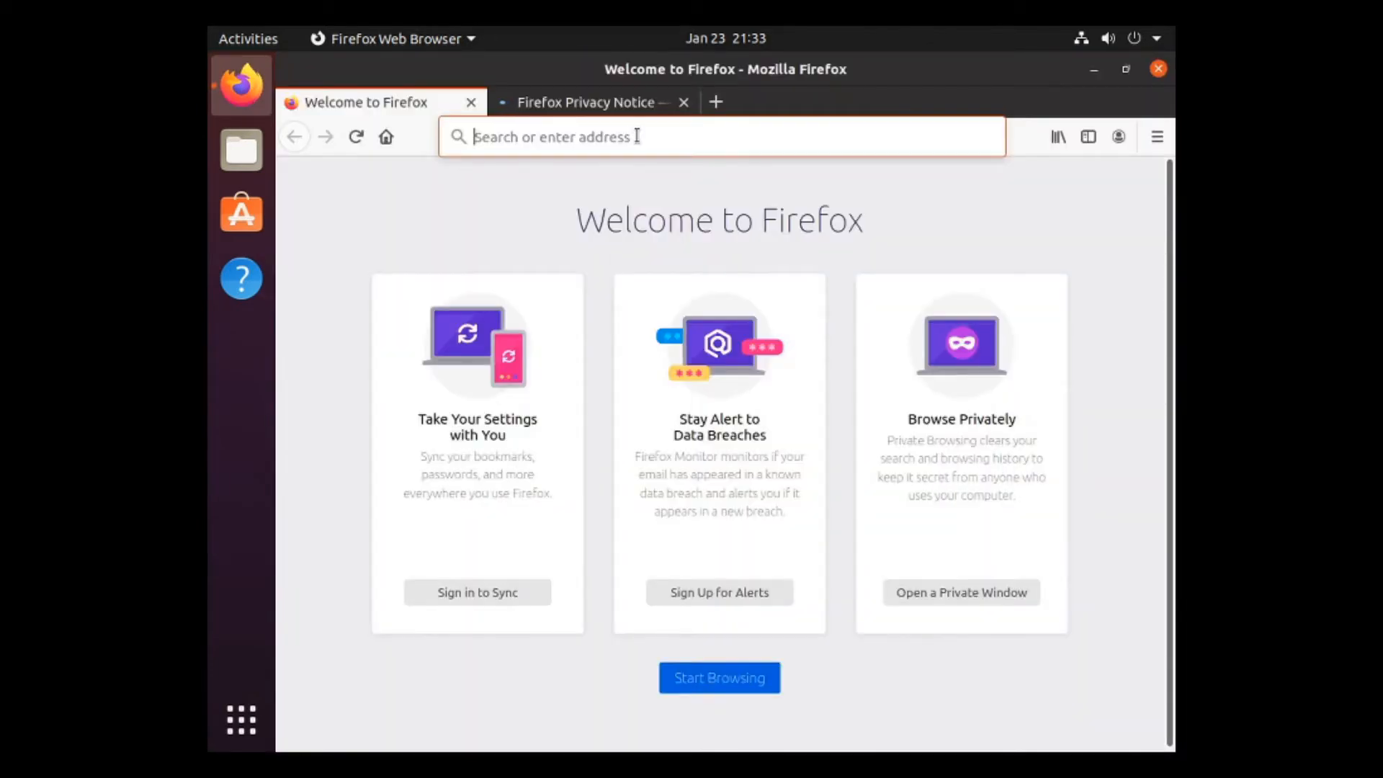
click(684, 102)
click(642, 142)
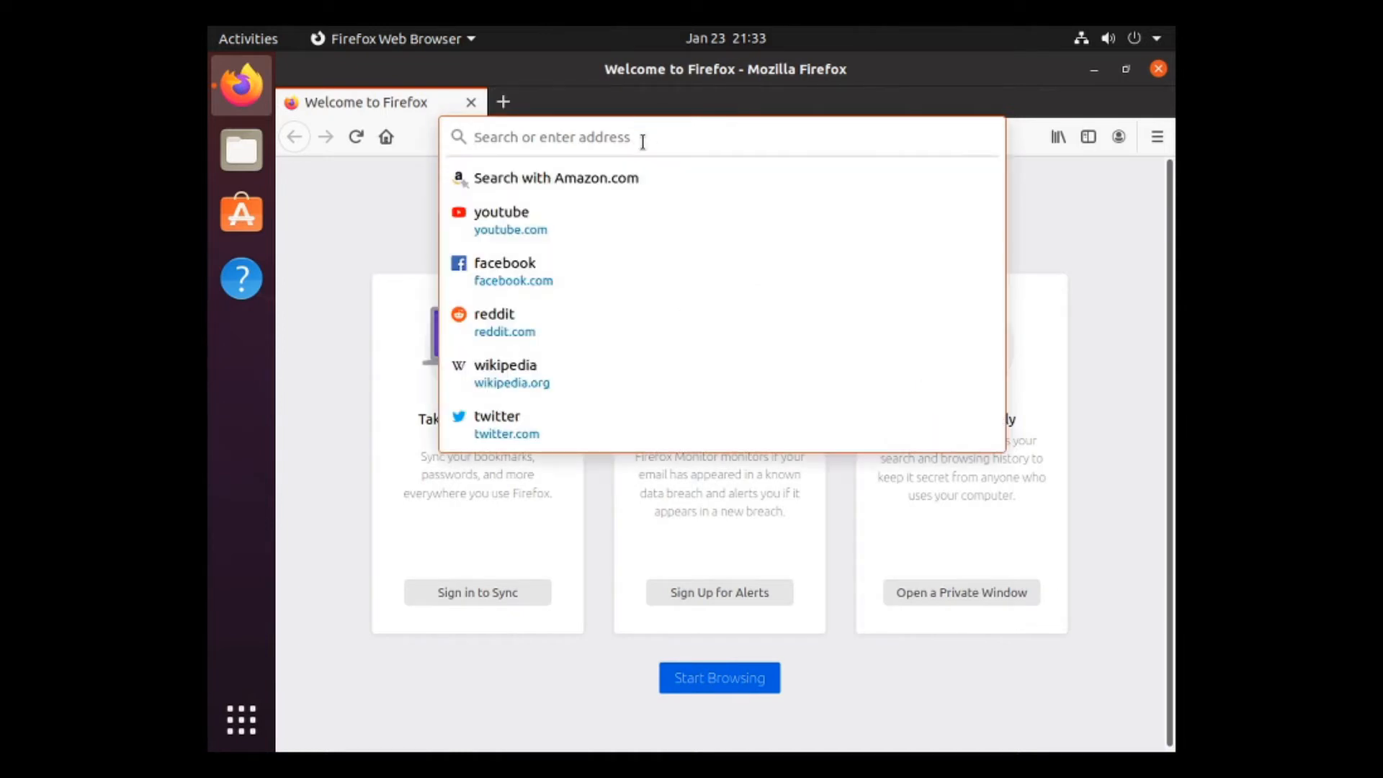
text(youtube.com)
key(Return)
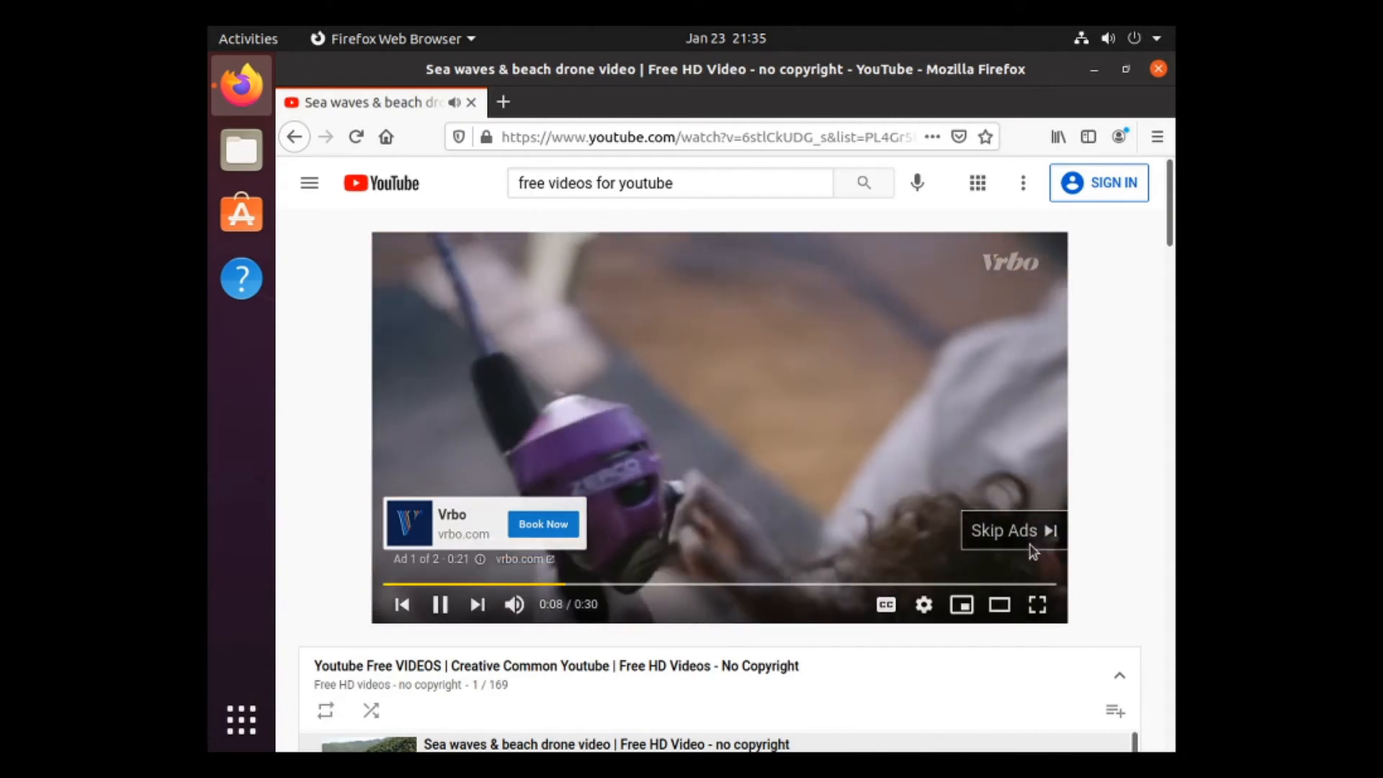
Skip the video ad and decline the YouTube Premium trial so the sea-waves video plays.
click(1026, 540)
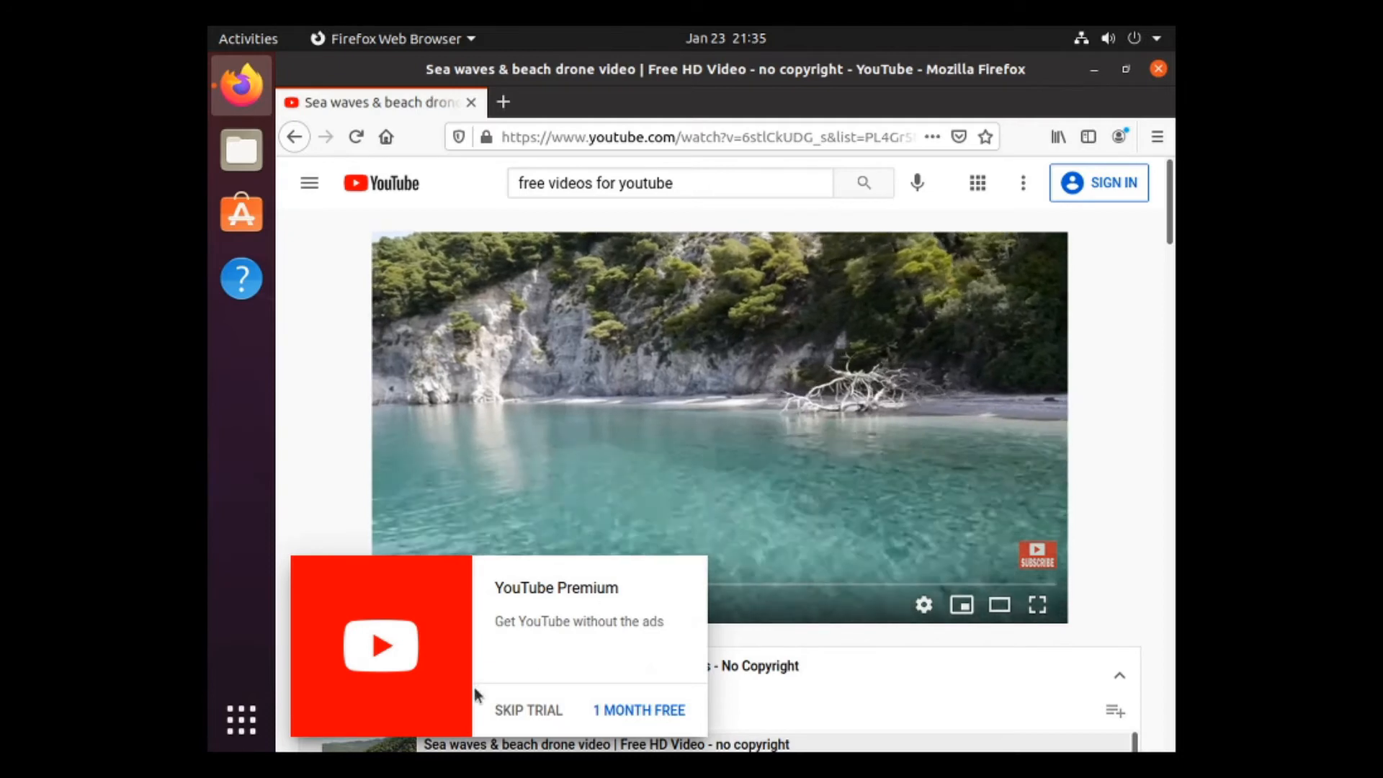
click(523, 704)
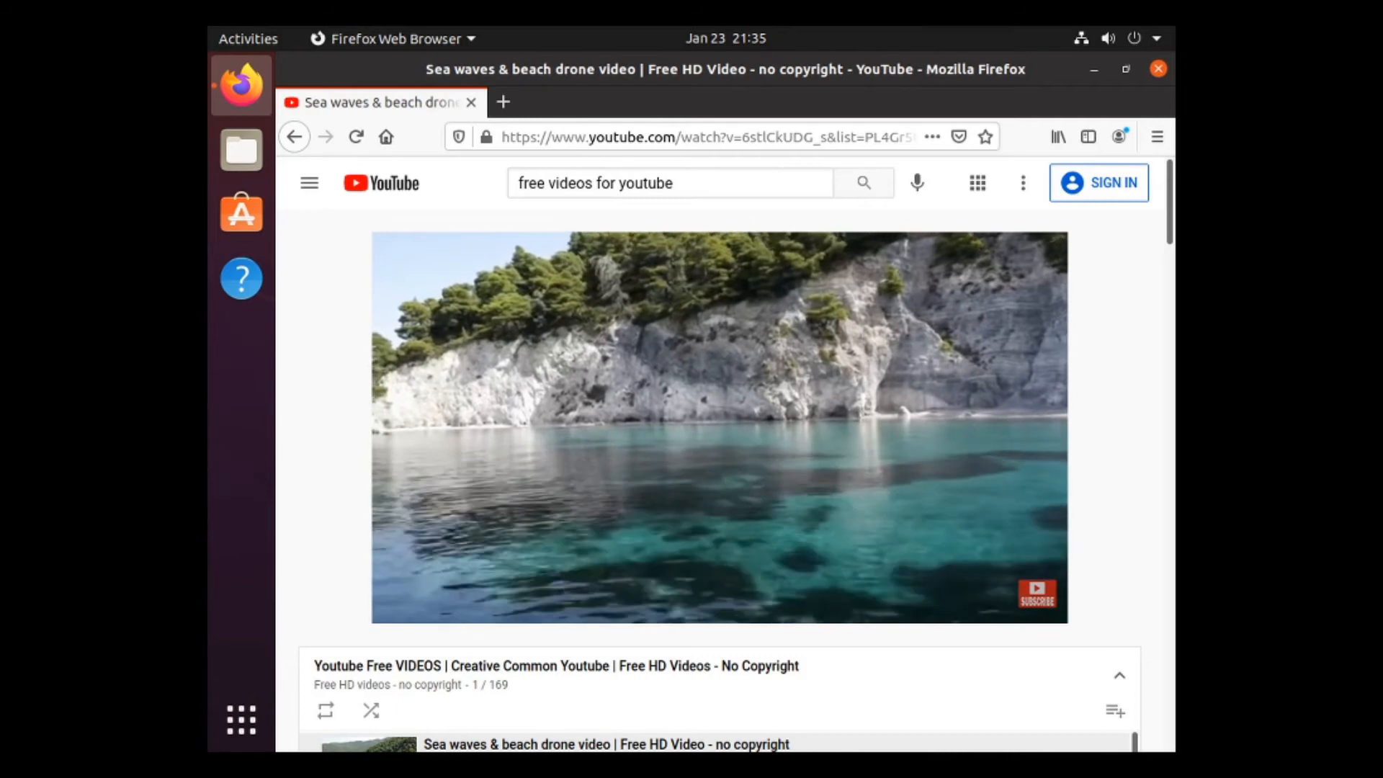
mouse_move(641, 419)
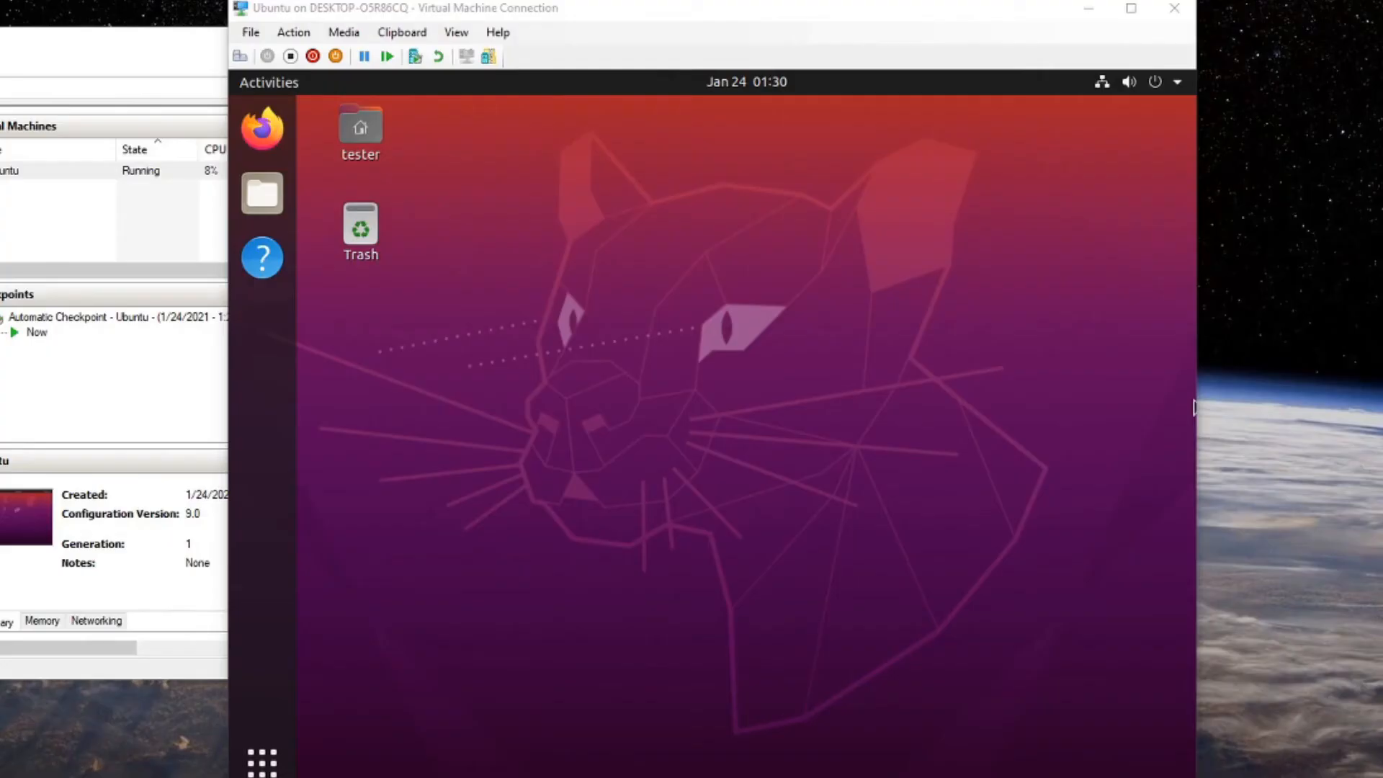
Bring the Ubuntu VM forward, launch Firefox and close its Privacy Notice tab.
click(794, 374)
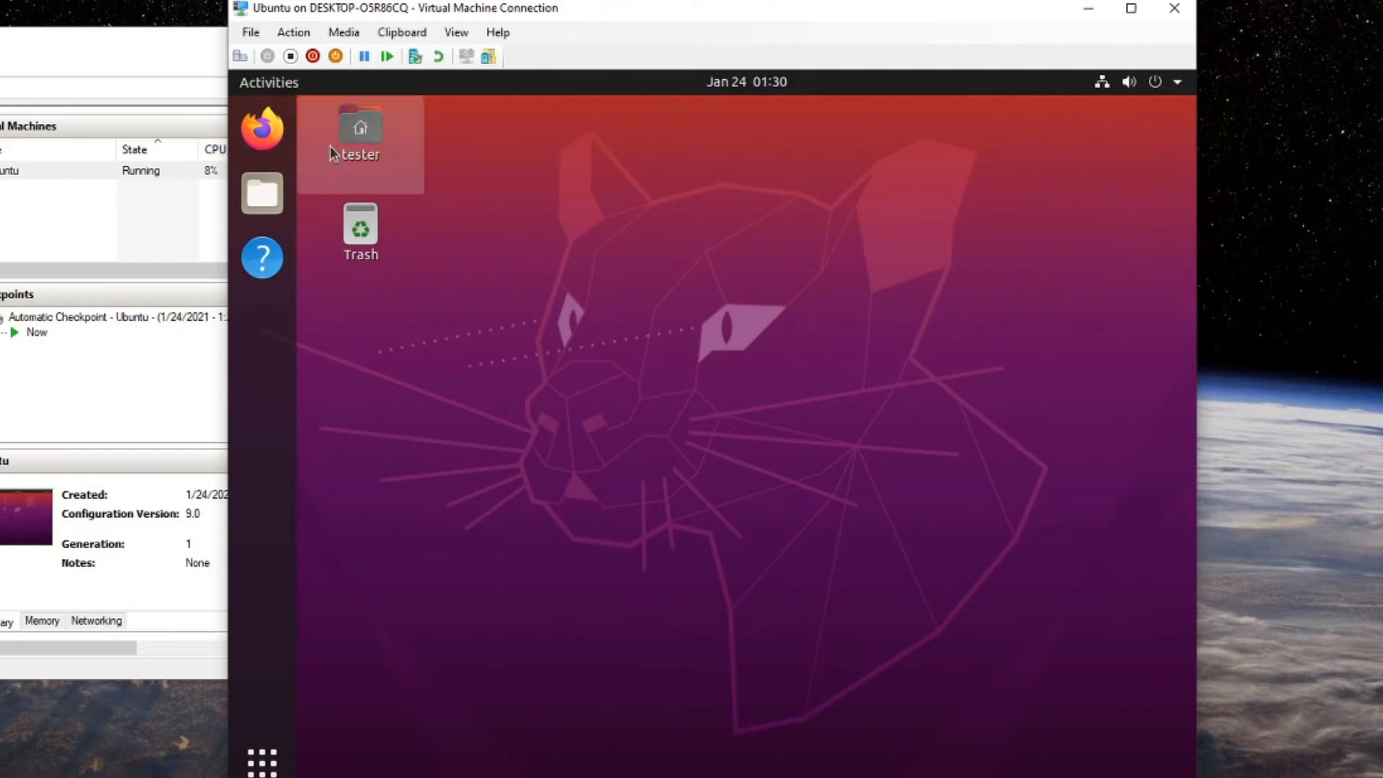
click(262, 128)
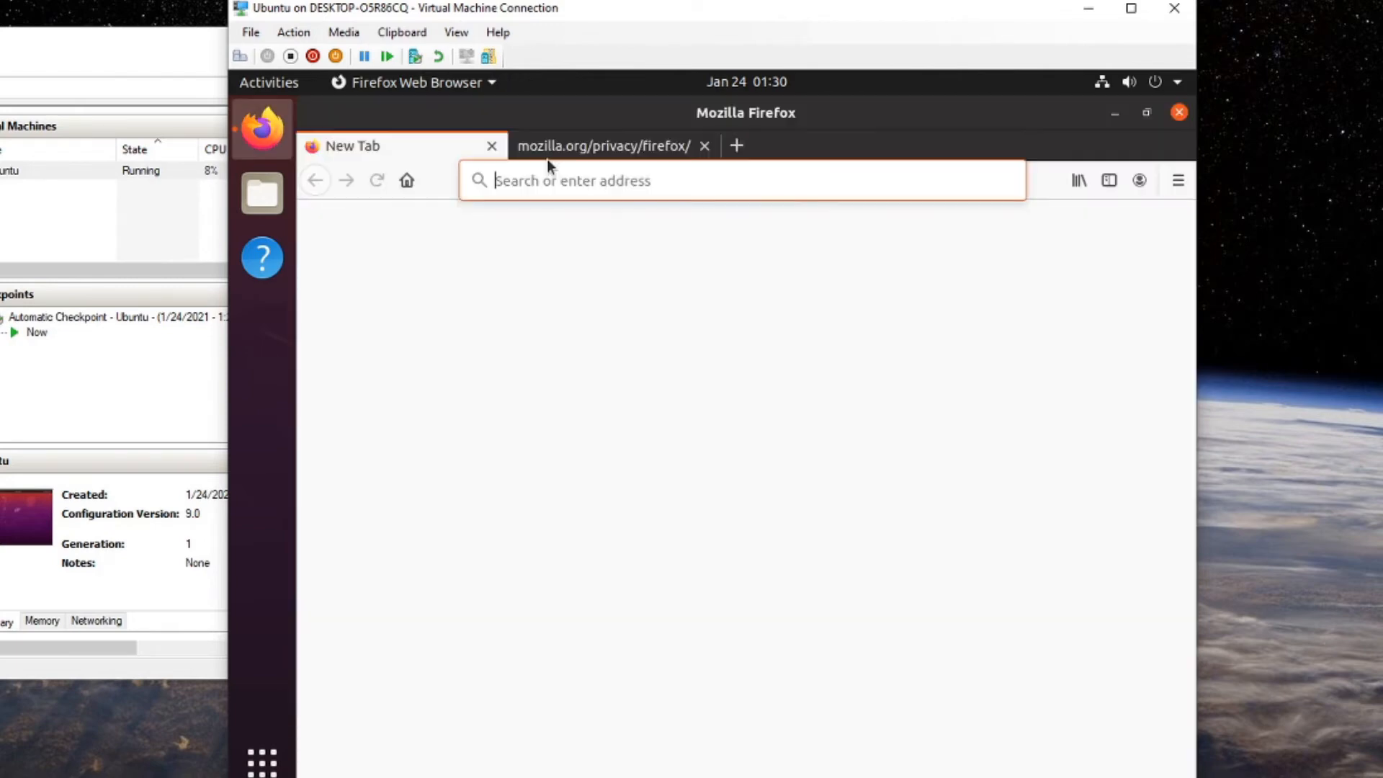
click(705, 146)
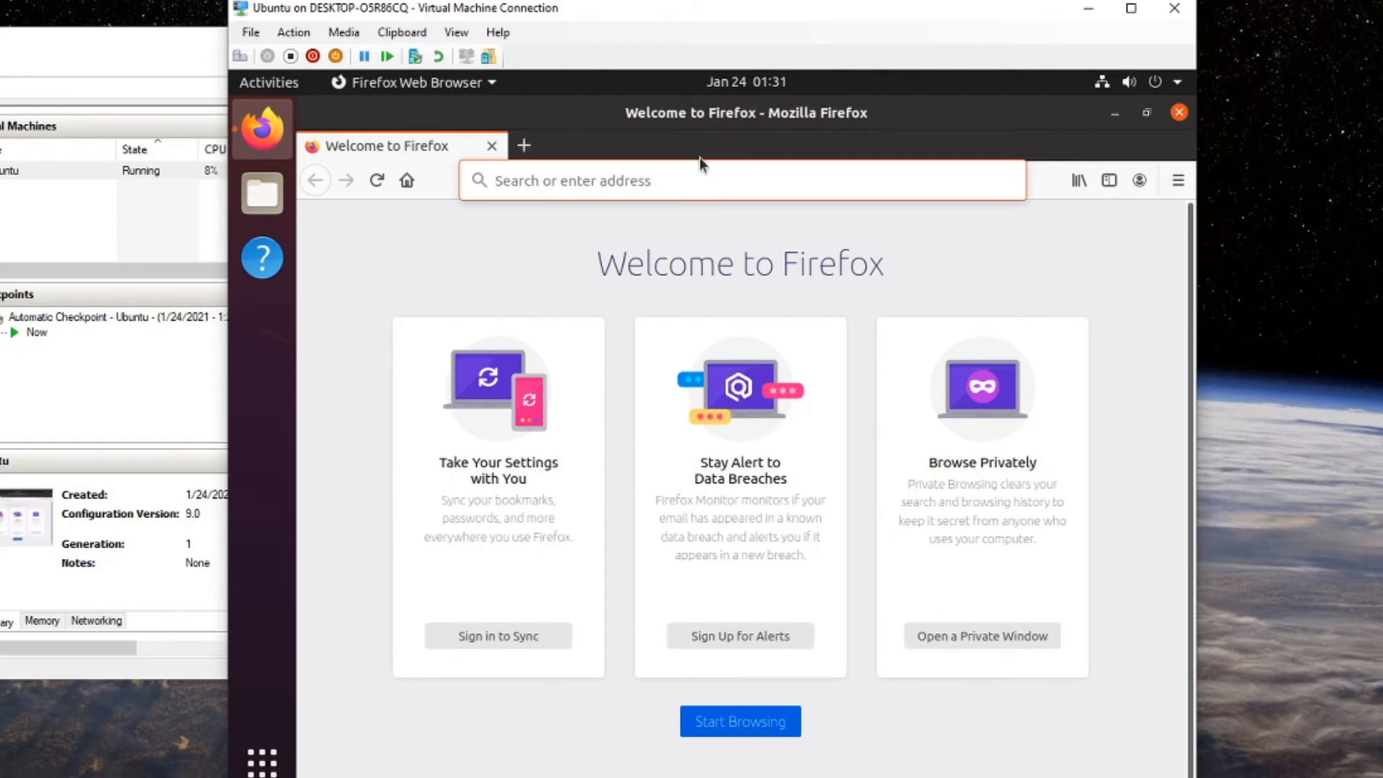
Search Google for 'windows hyper v pulse audio' from the Firefox address bar.
click(702, 197)
click(702, 200)
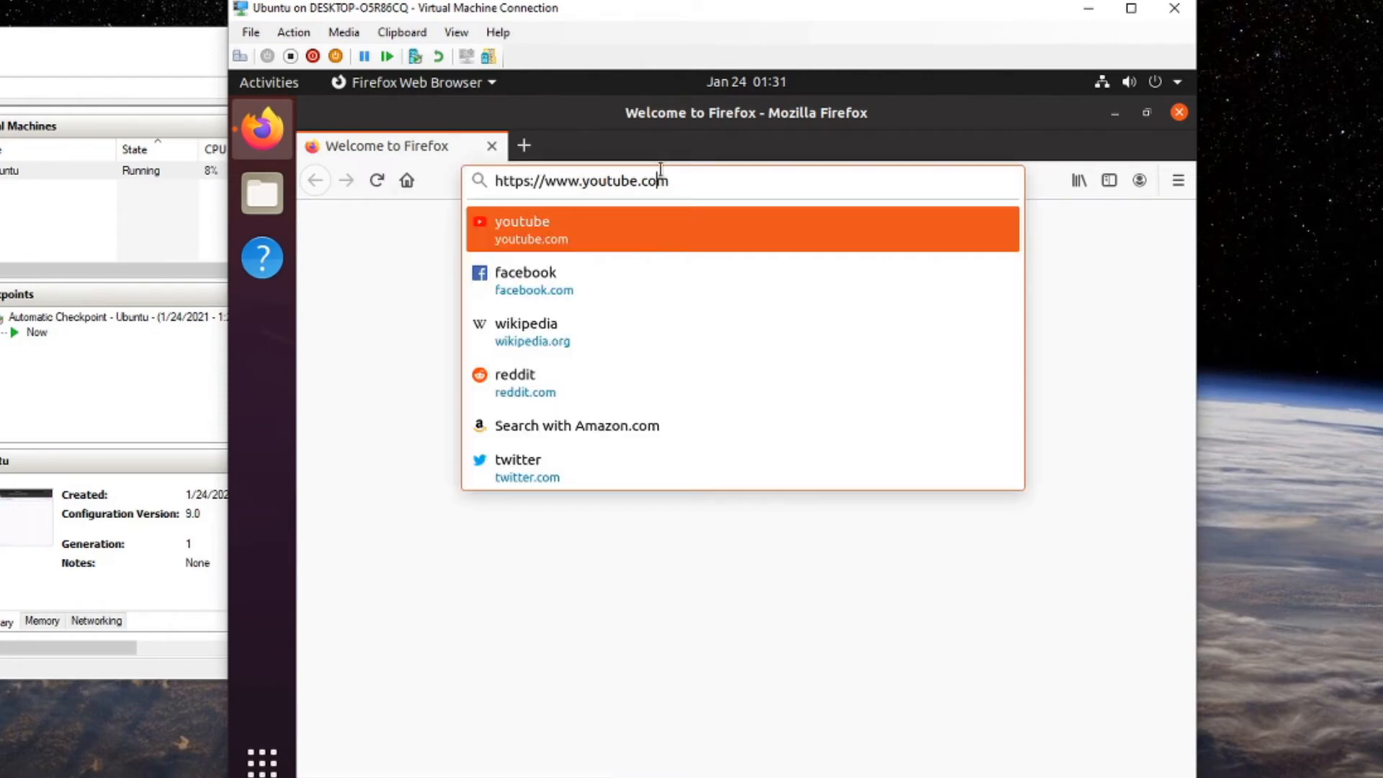
text(/)
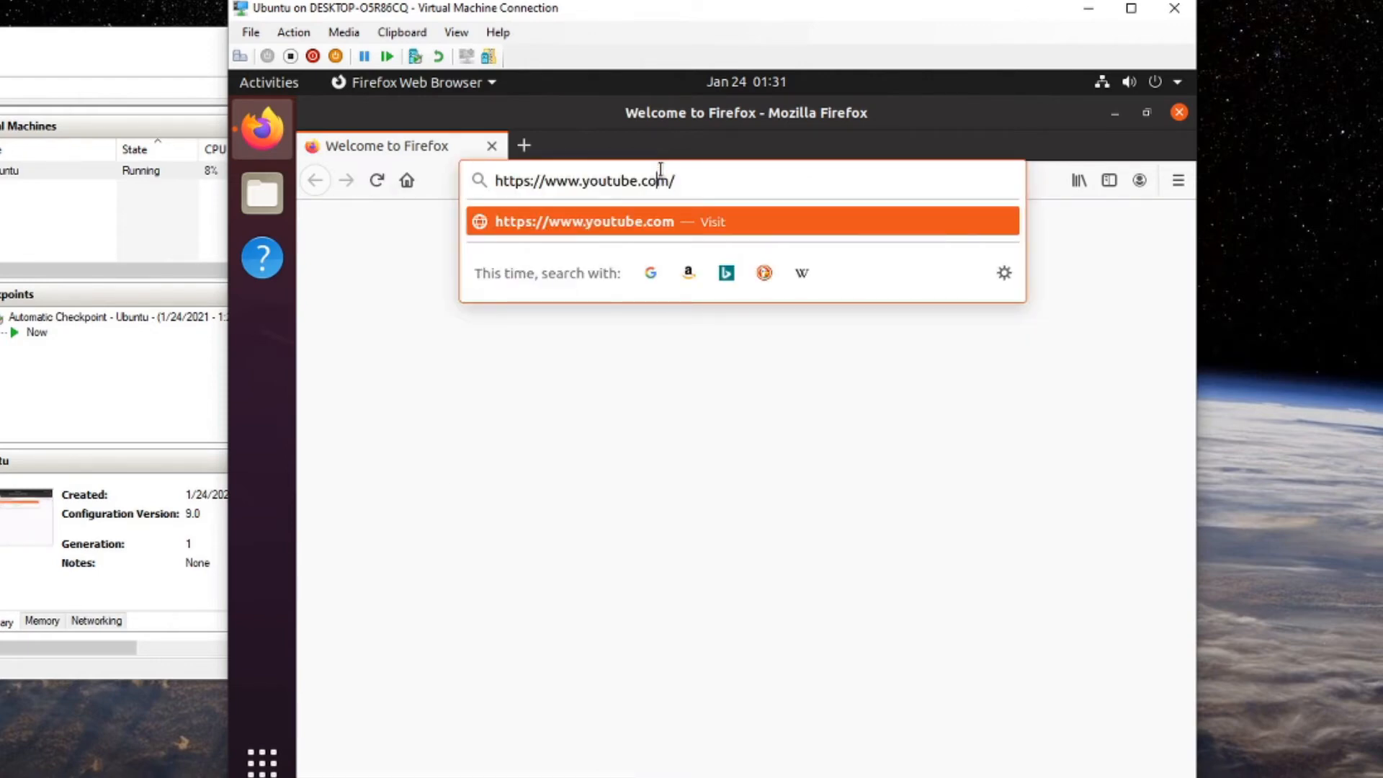
key(ctrl+a)
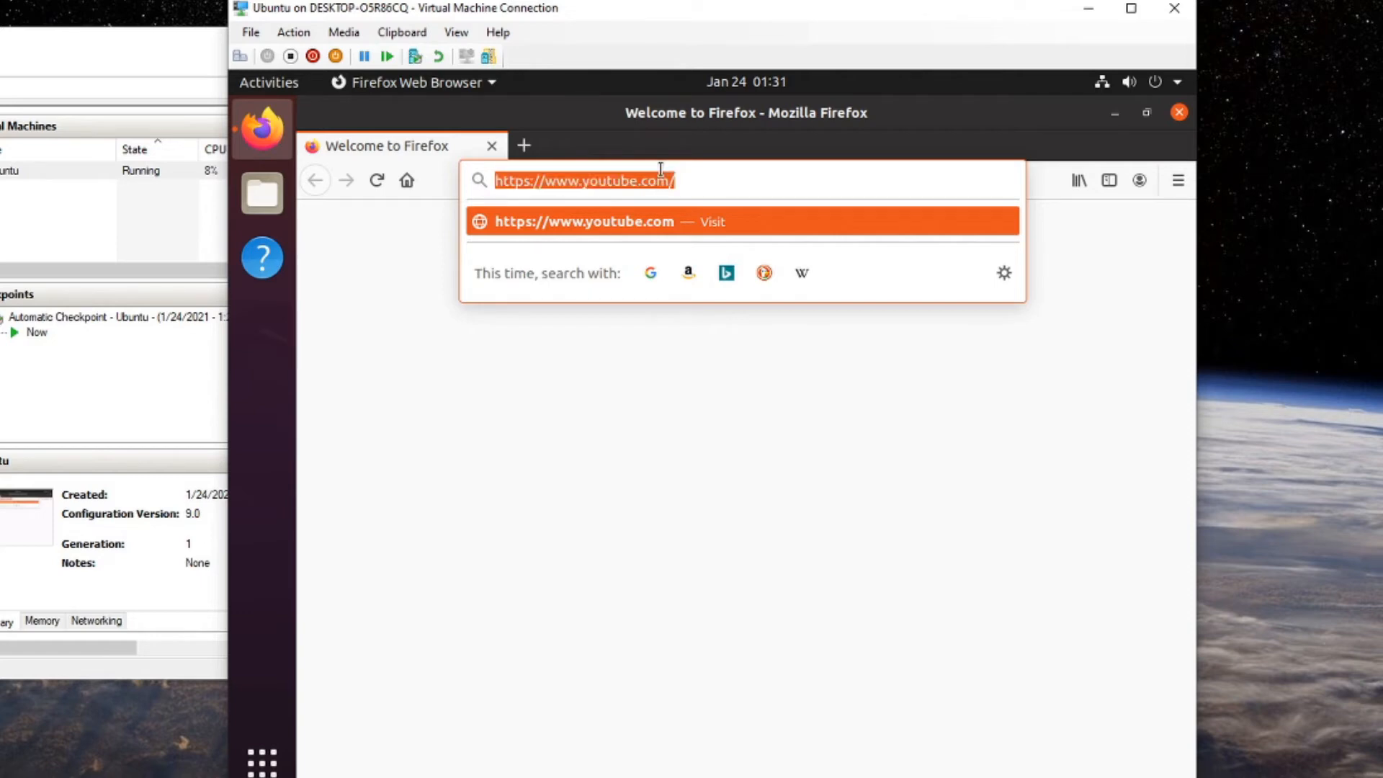
text(windows ho)
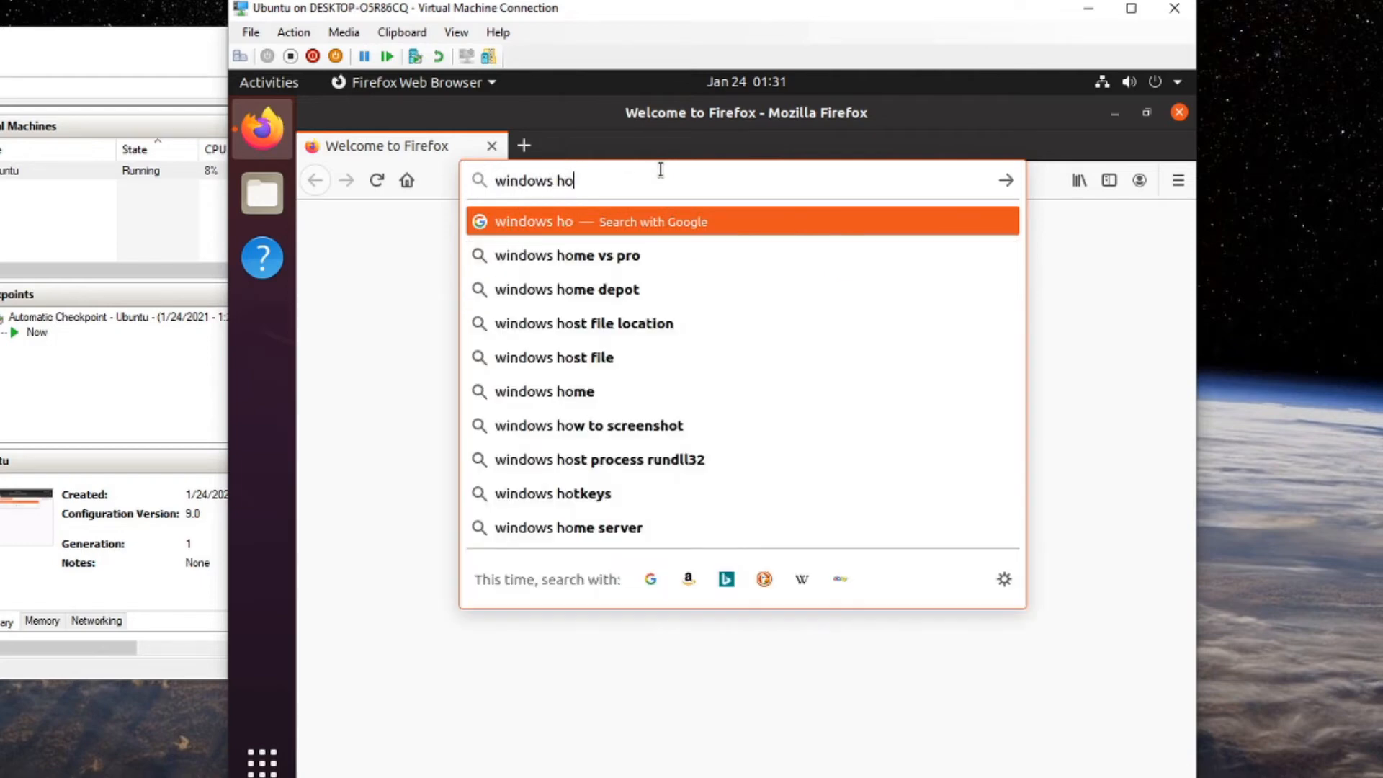
key(BackSpace)
text(yu)
key(BackSpace)
text(y)
key(BackSpace)
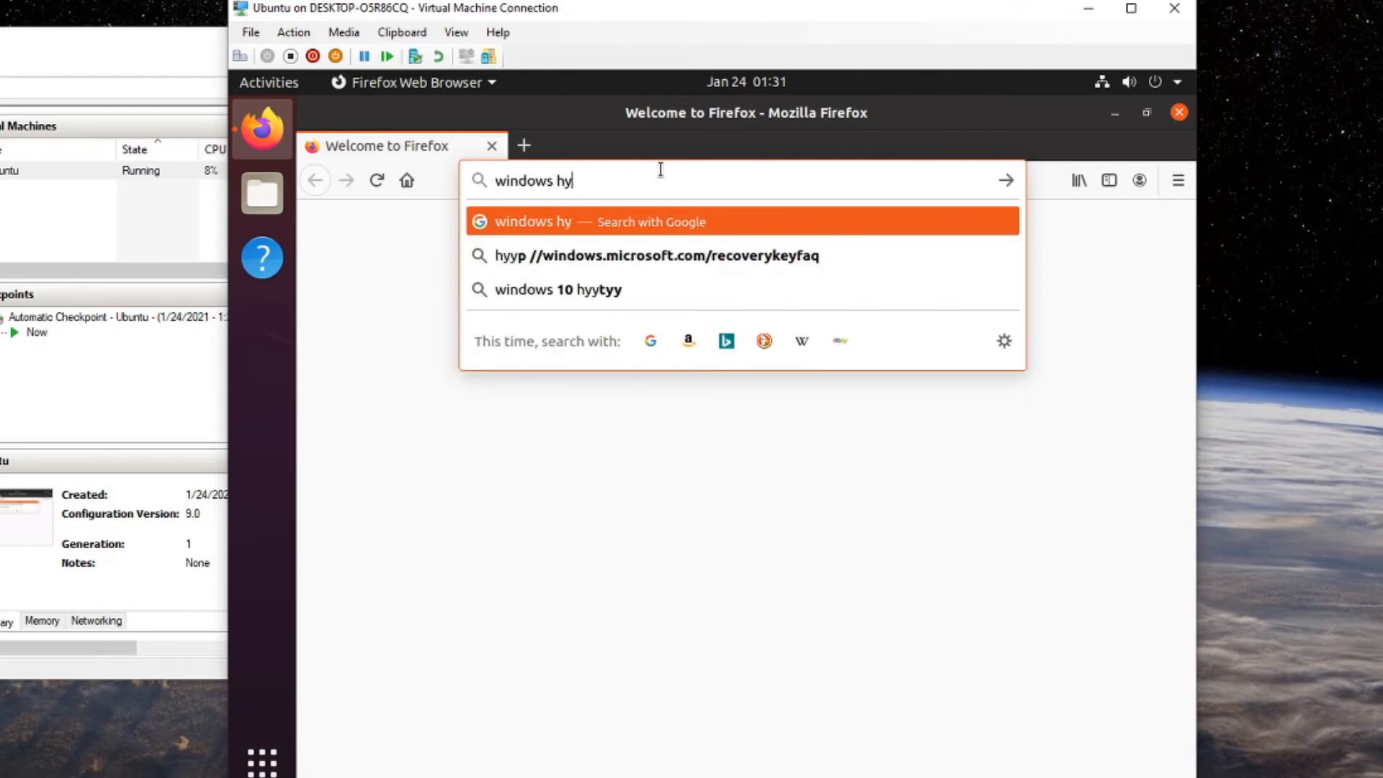
text(poe)
key(BackSpace)
key(BackSpace)
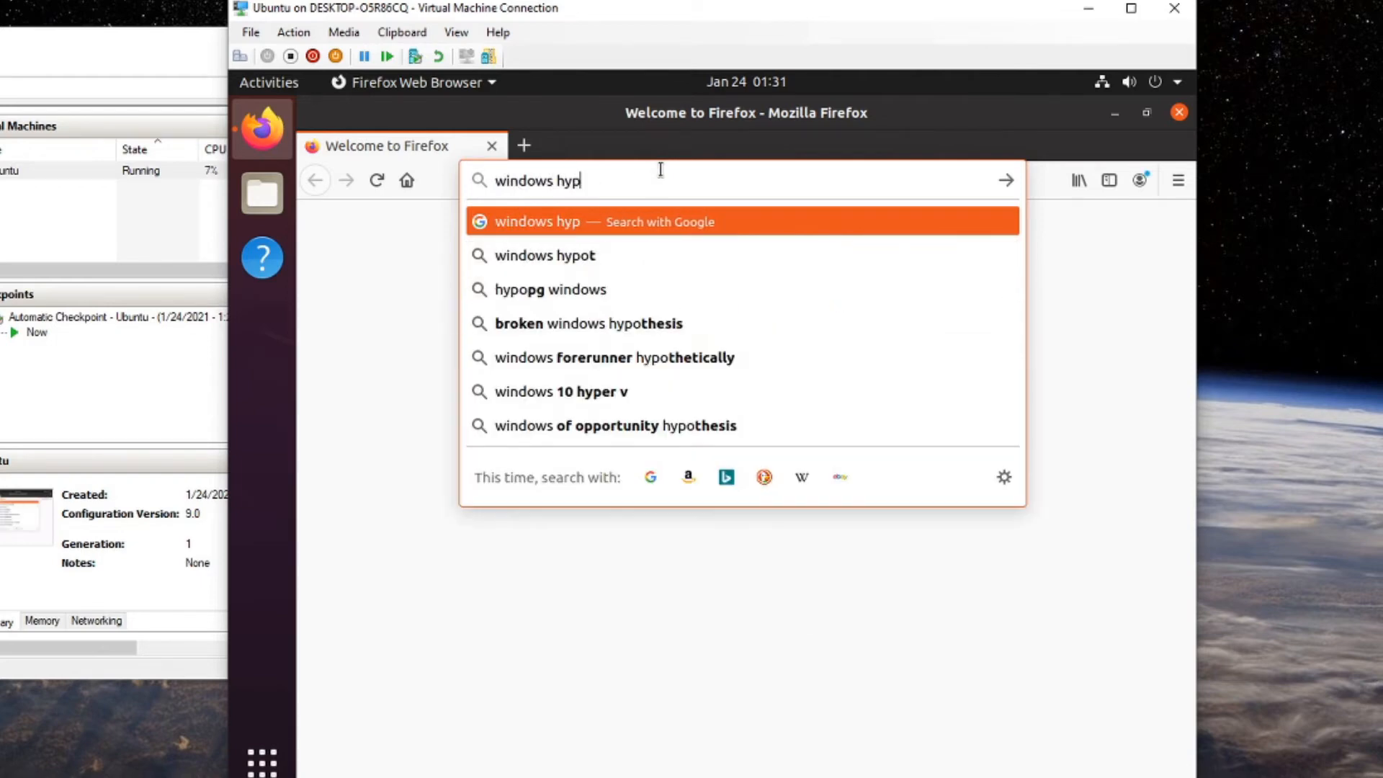
text(er v pulse audio)
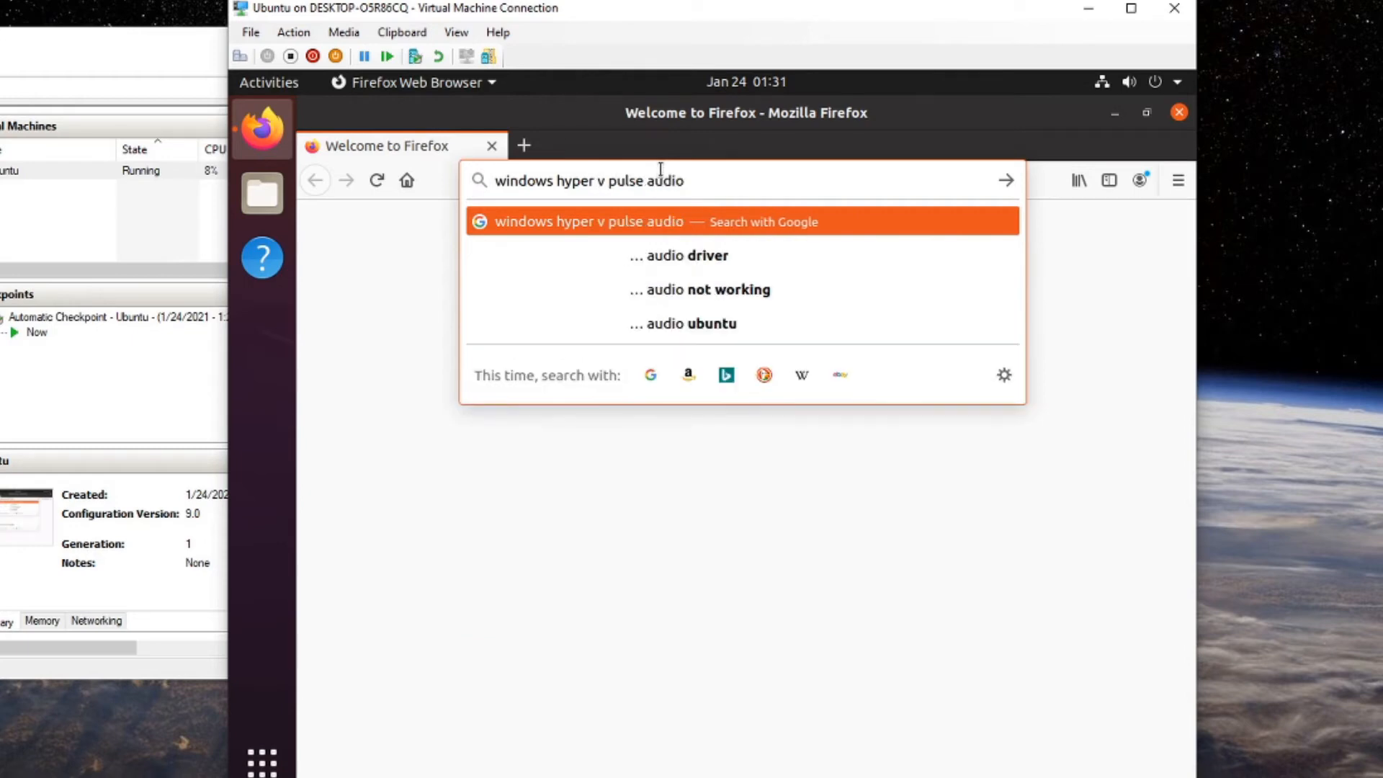
key(Return)
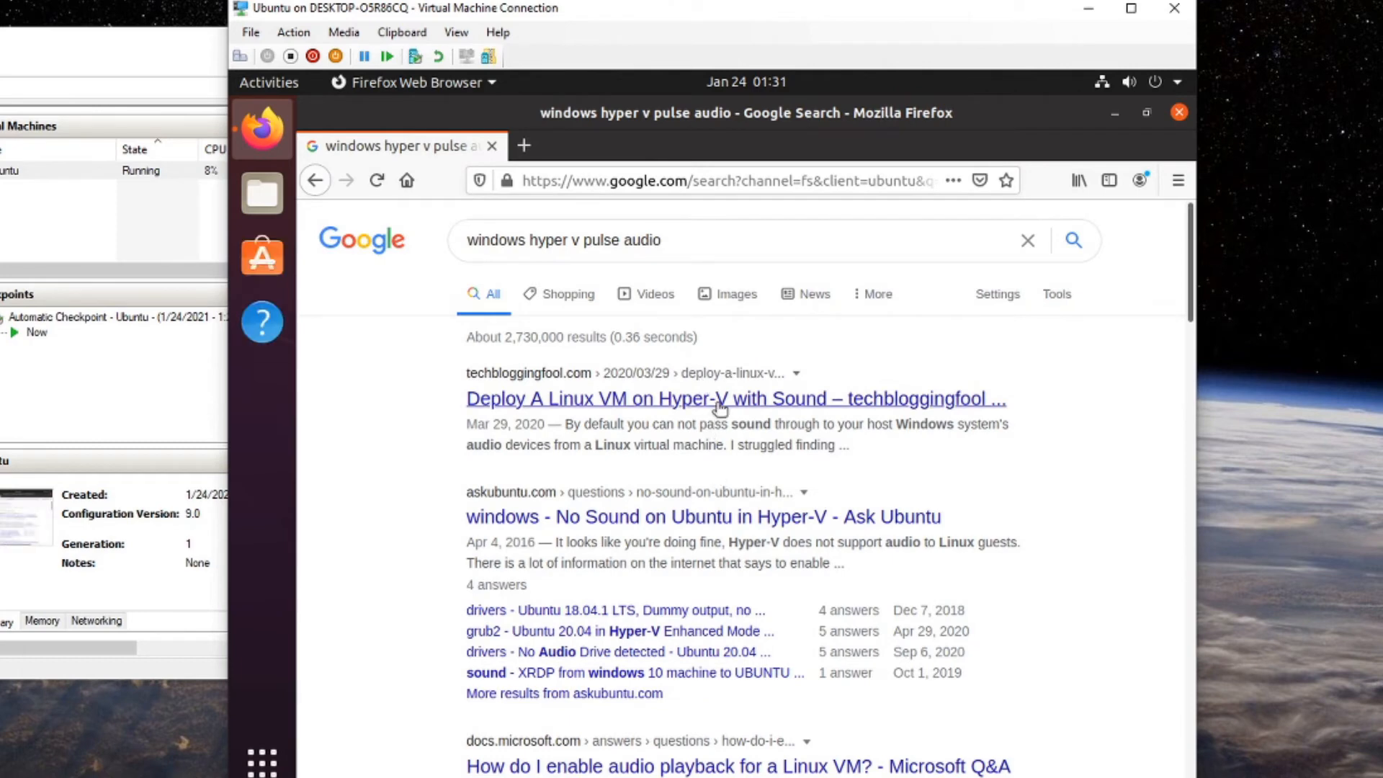
Open techbloggingfool's Hyper-V sound article and switch to its updated 20.04 edition.
click(718, 401)
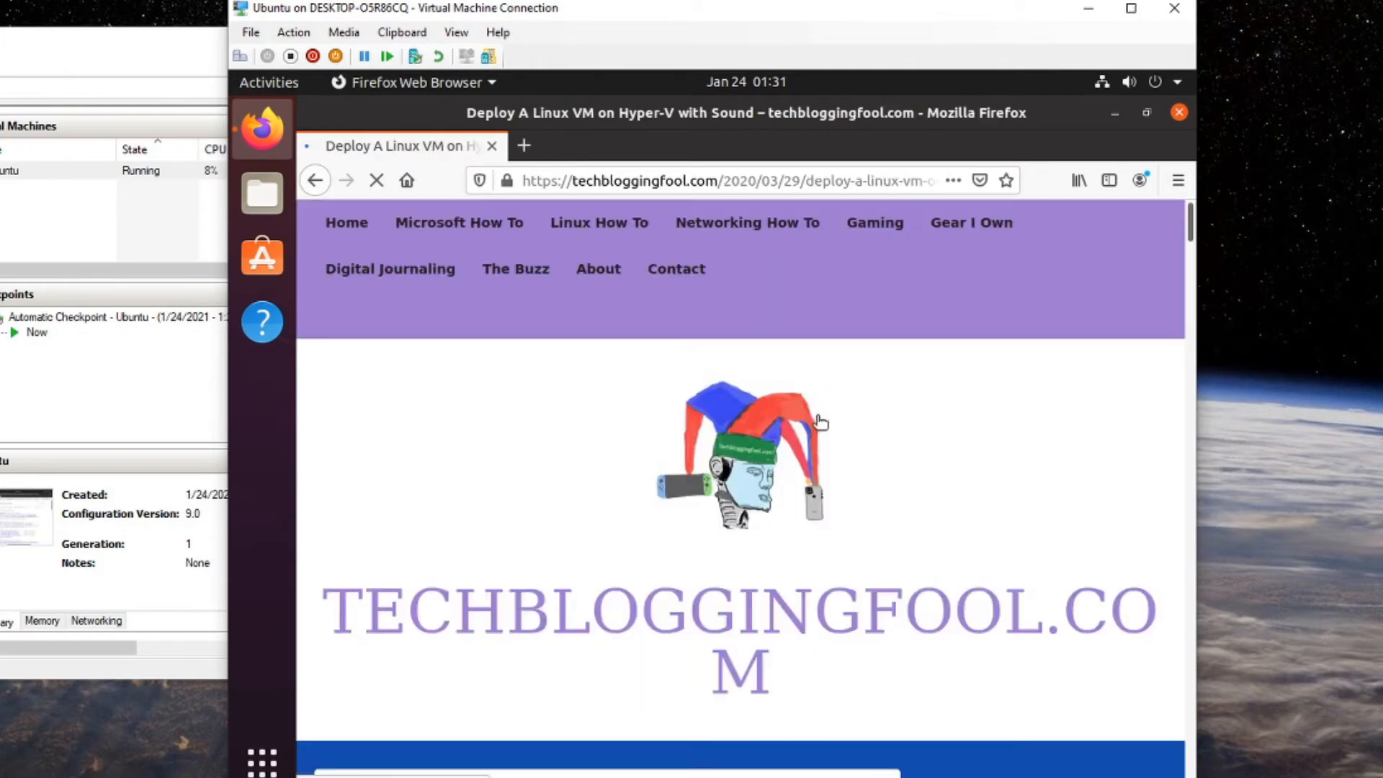
scroll(819, 423, down, 5)
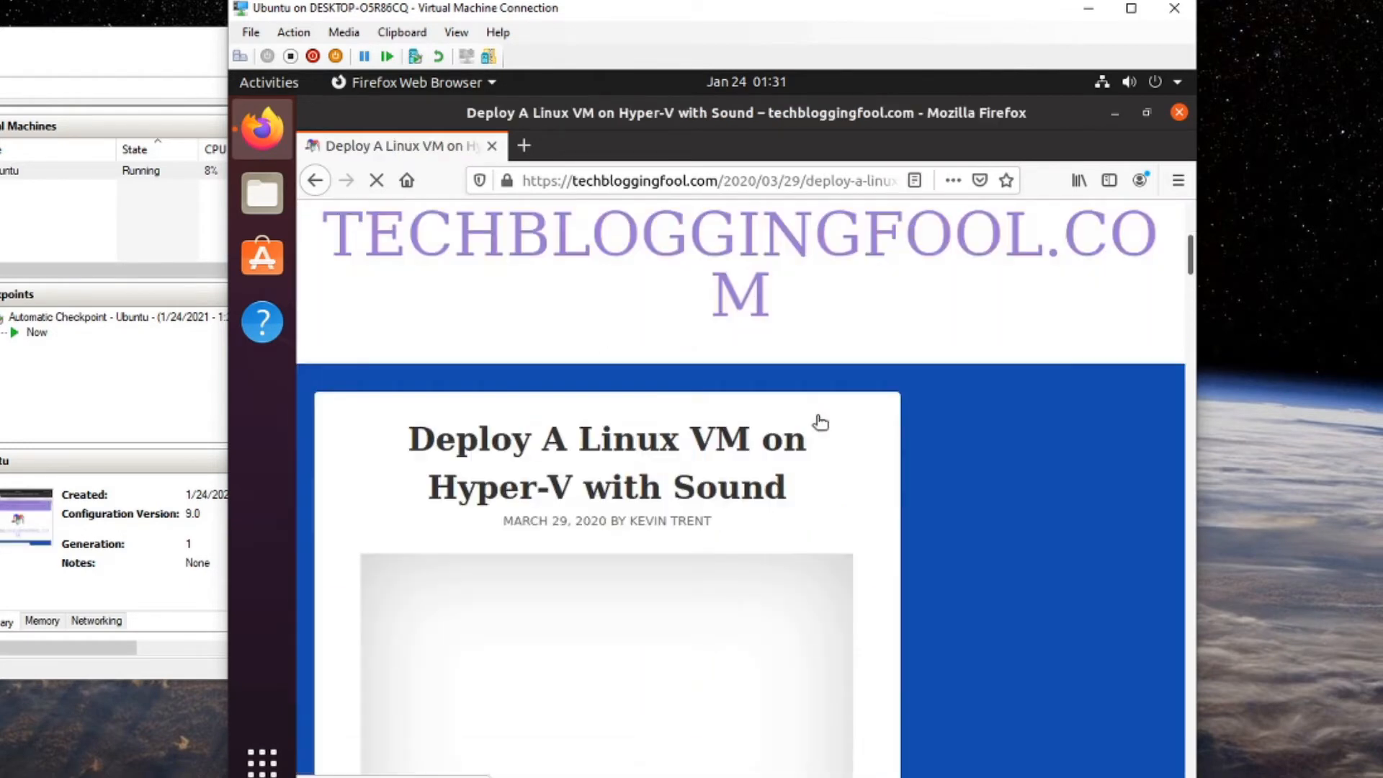
scroll(819, 423, down, 7)
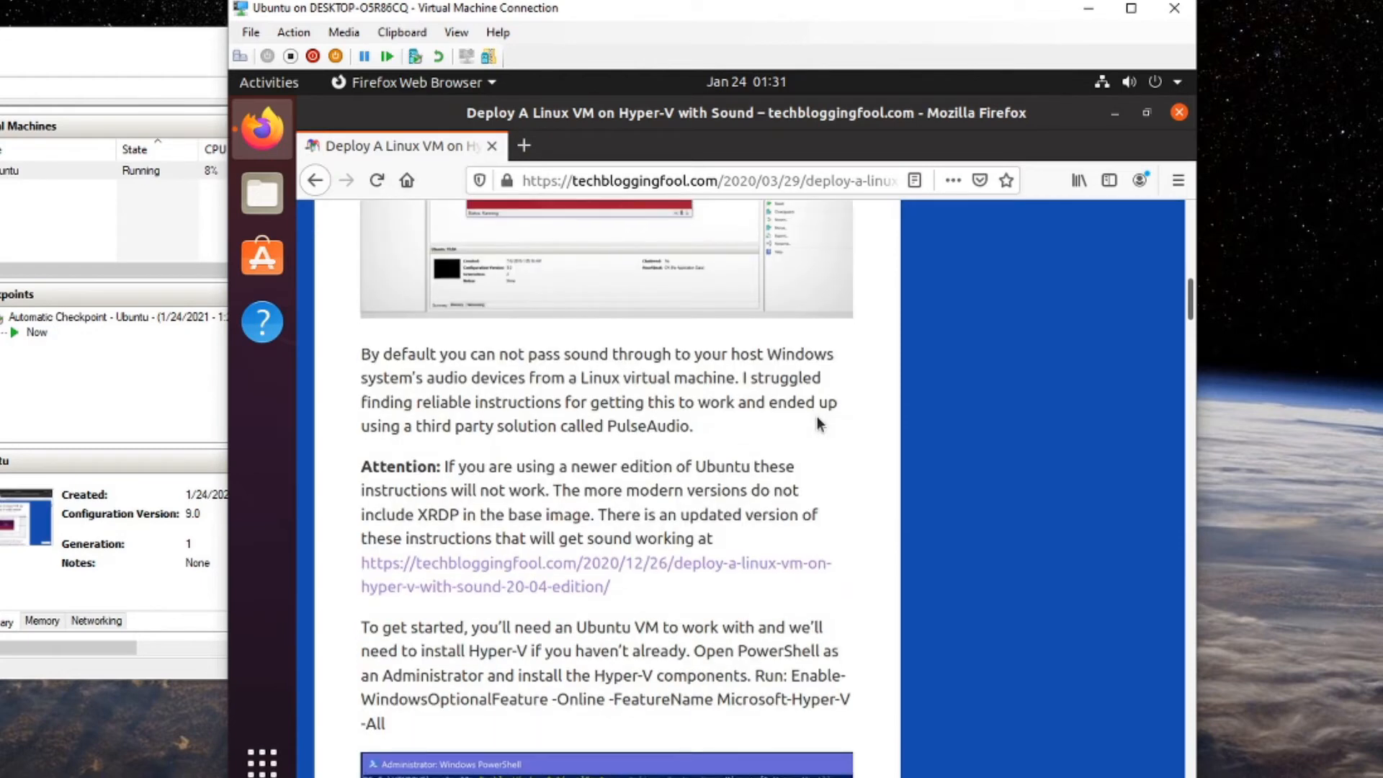
scroll(818, 424, down, 1)
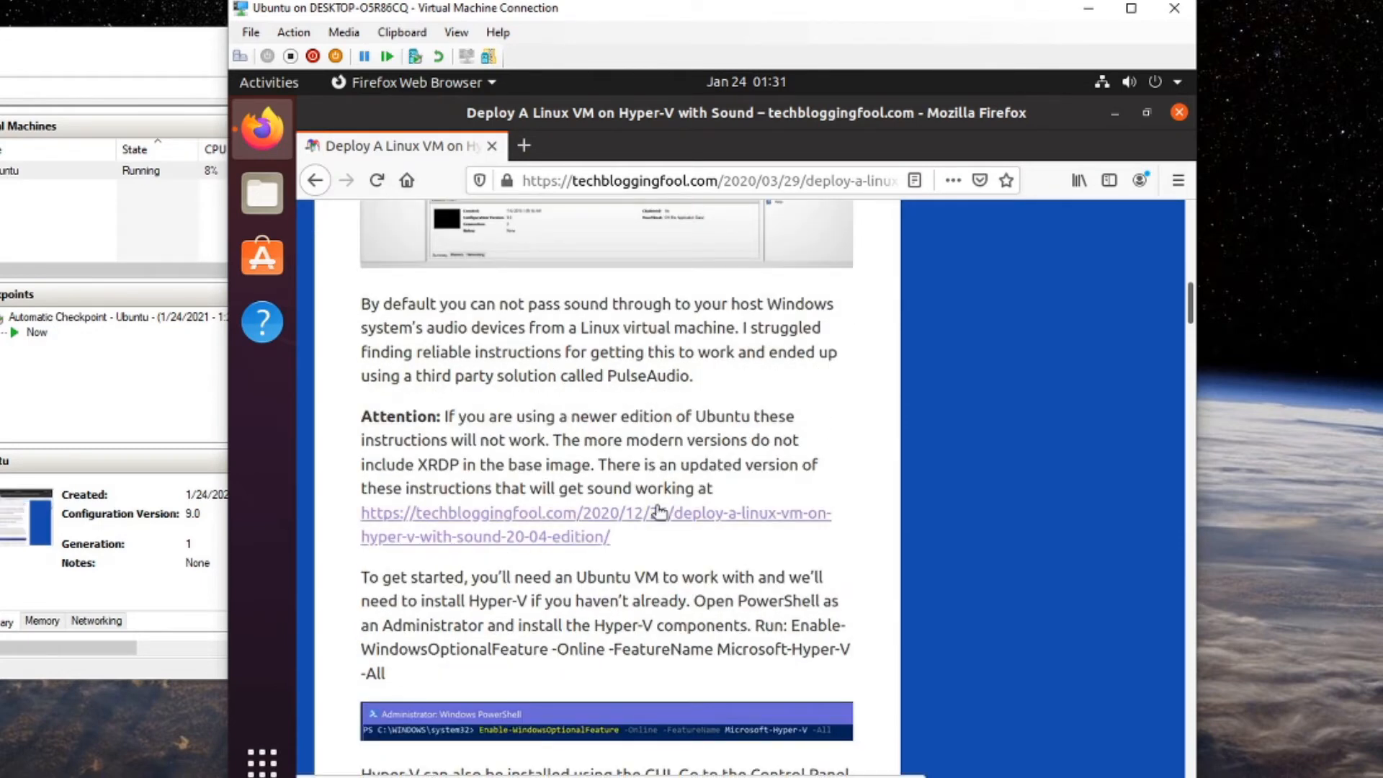
click(659, 512)
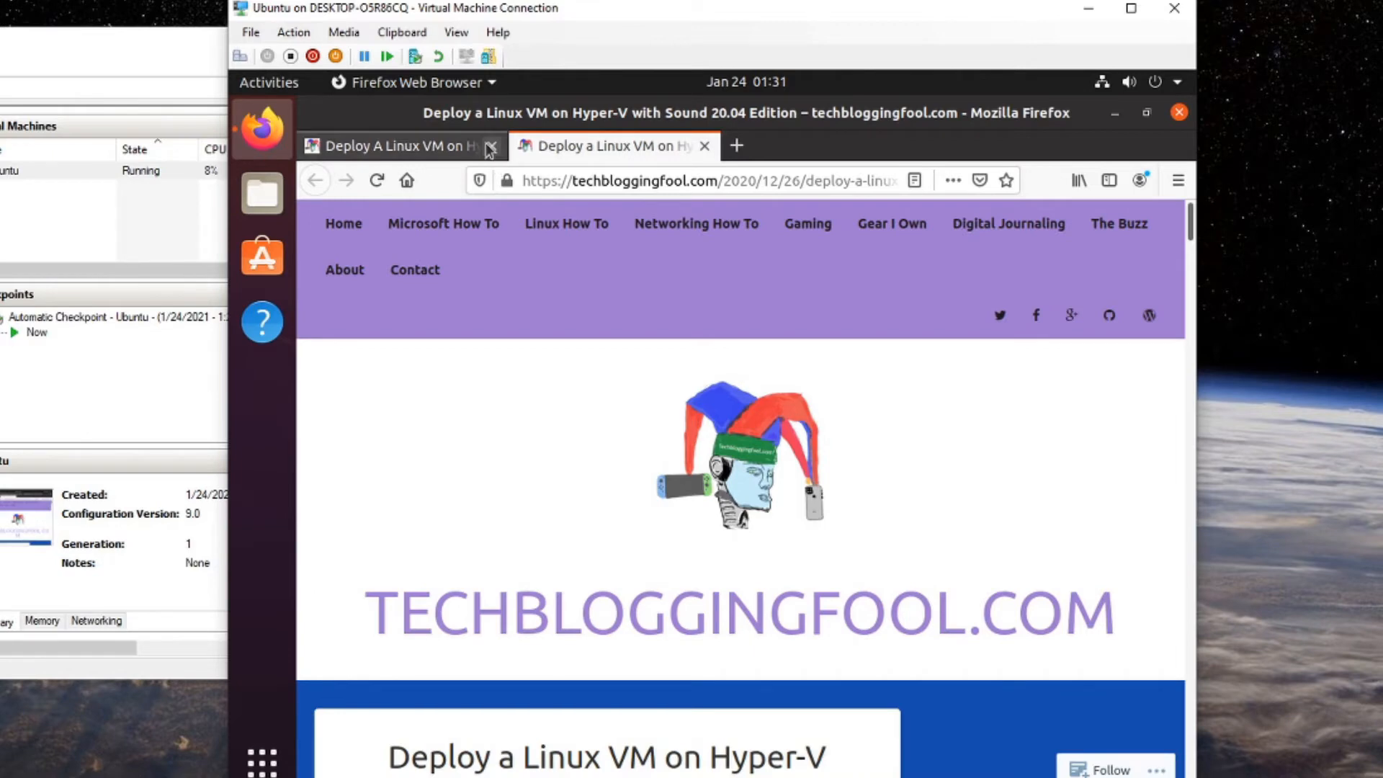
click(492, 146)
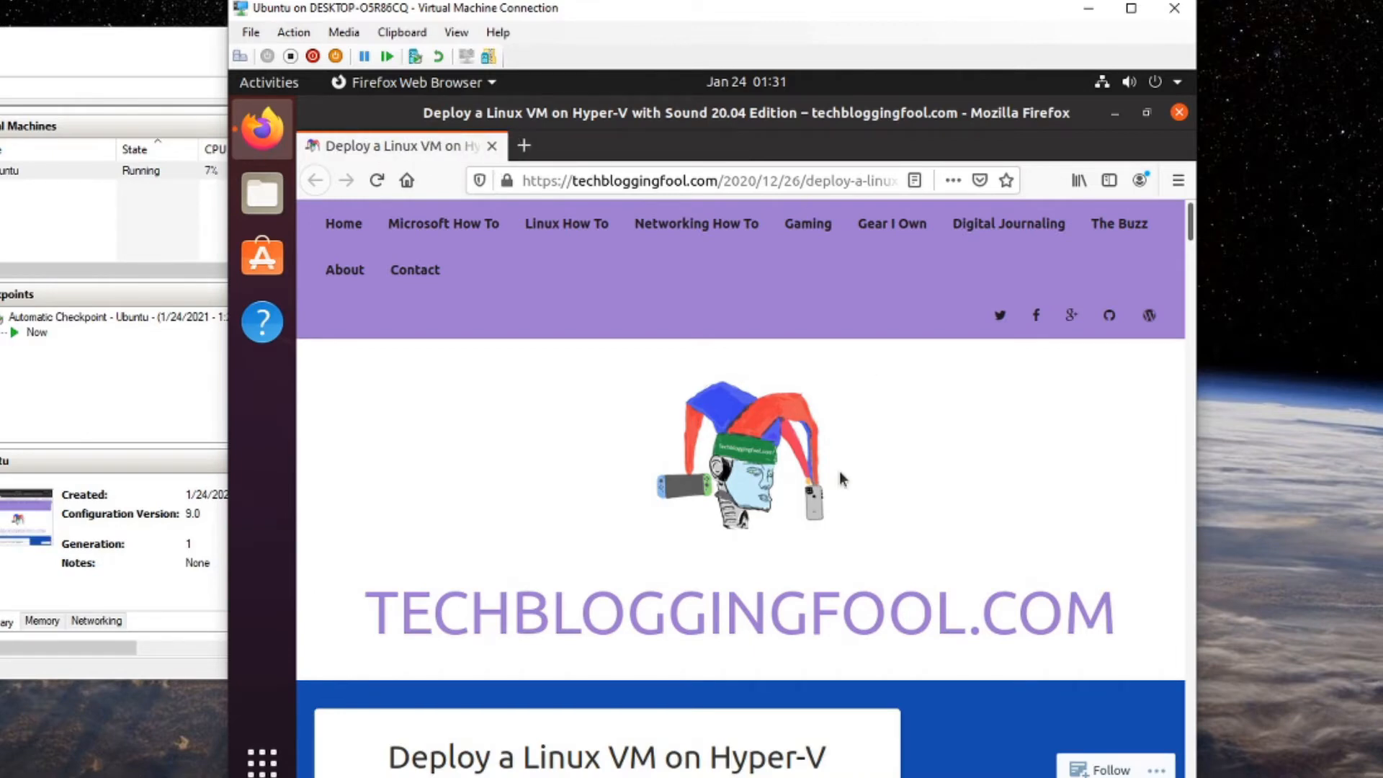
Select and copy the article's wget command that downloads install.sh.
scroll(840, 475, down, 10)
scroll(840, 475, down, 3)
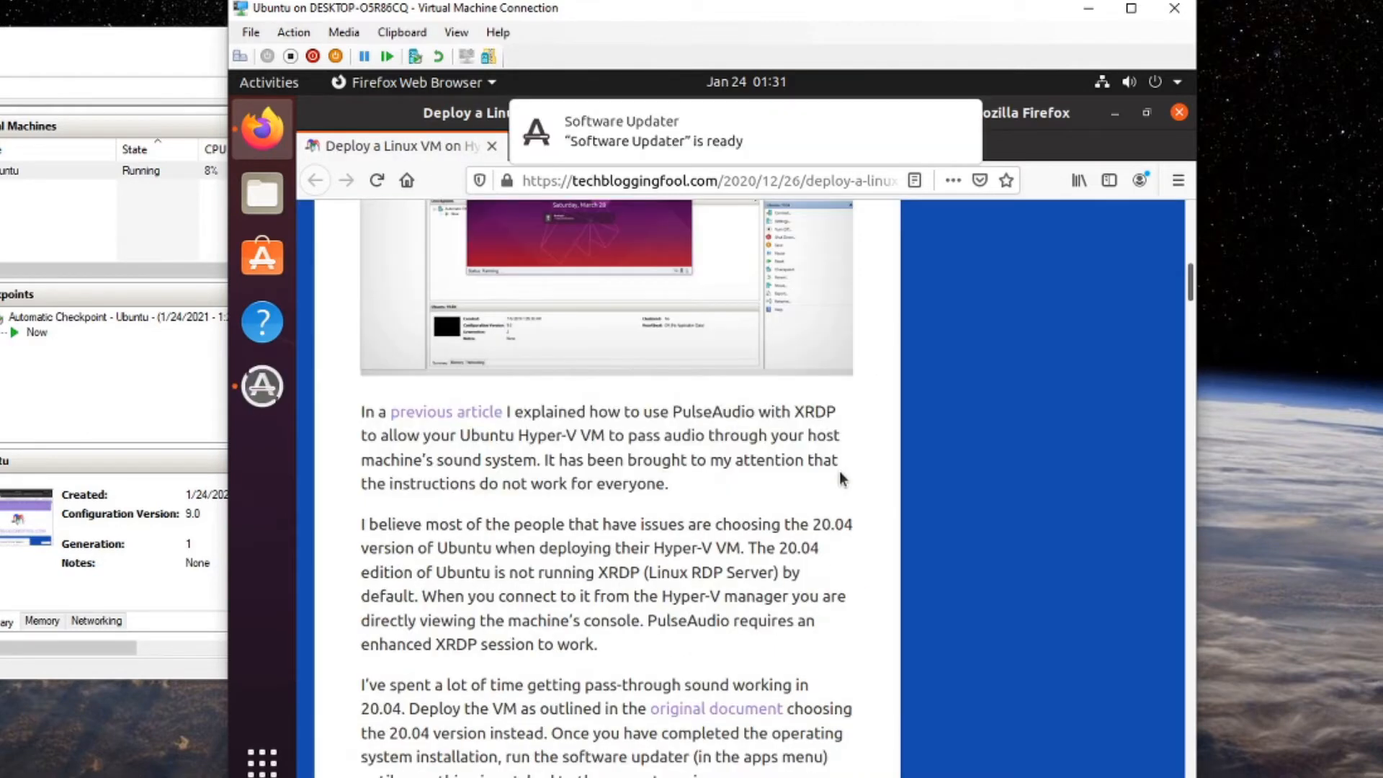
scroll(840, 474, down, 6)
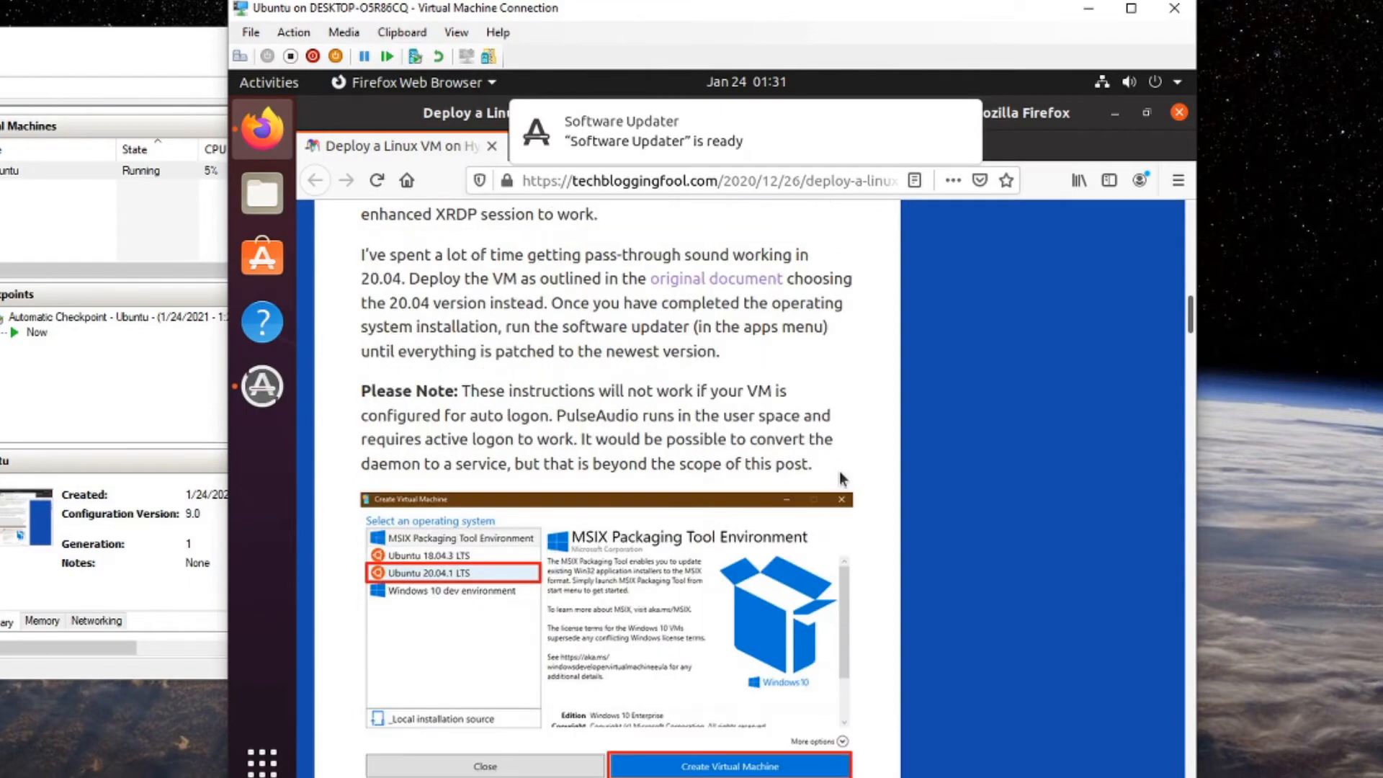
scroll(840, 475, down, 7)
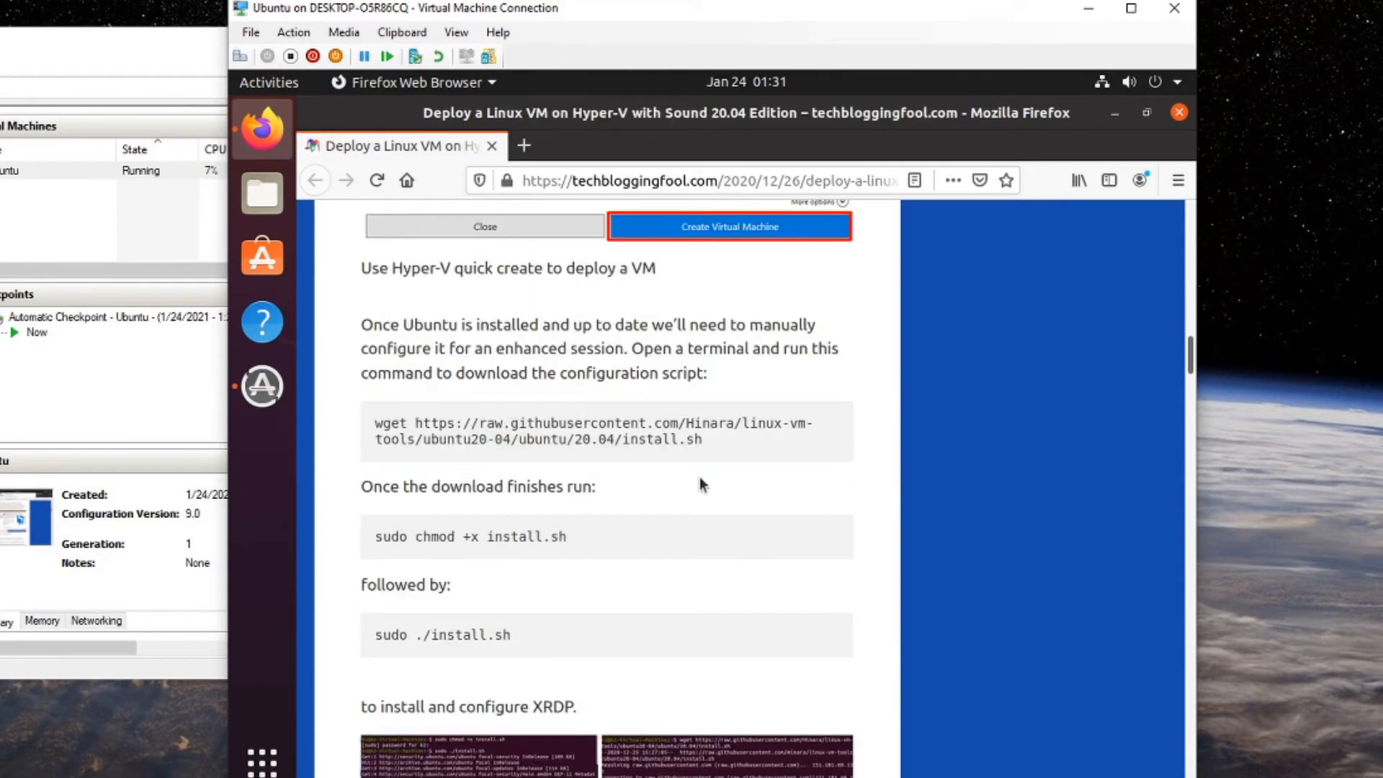
drag(702, 439, 386, 401)
key(ctrl+c)
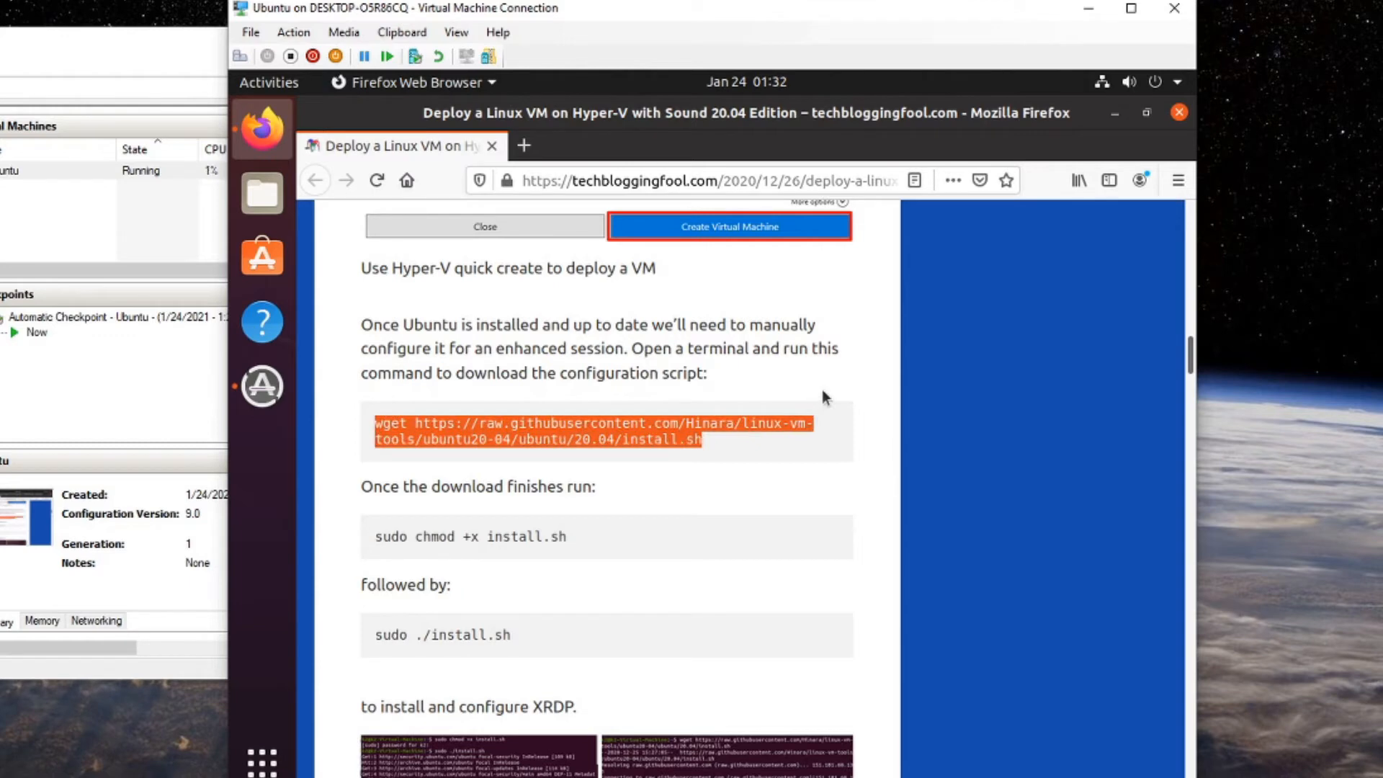
key(ctrl+alt+t)
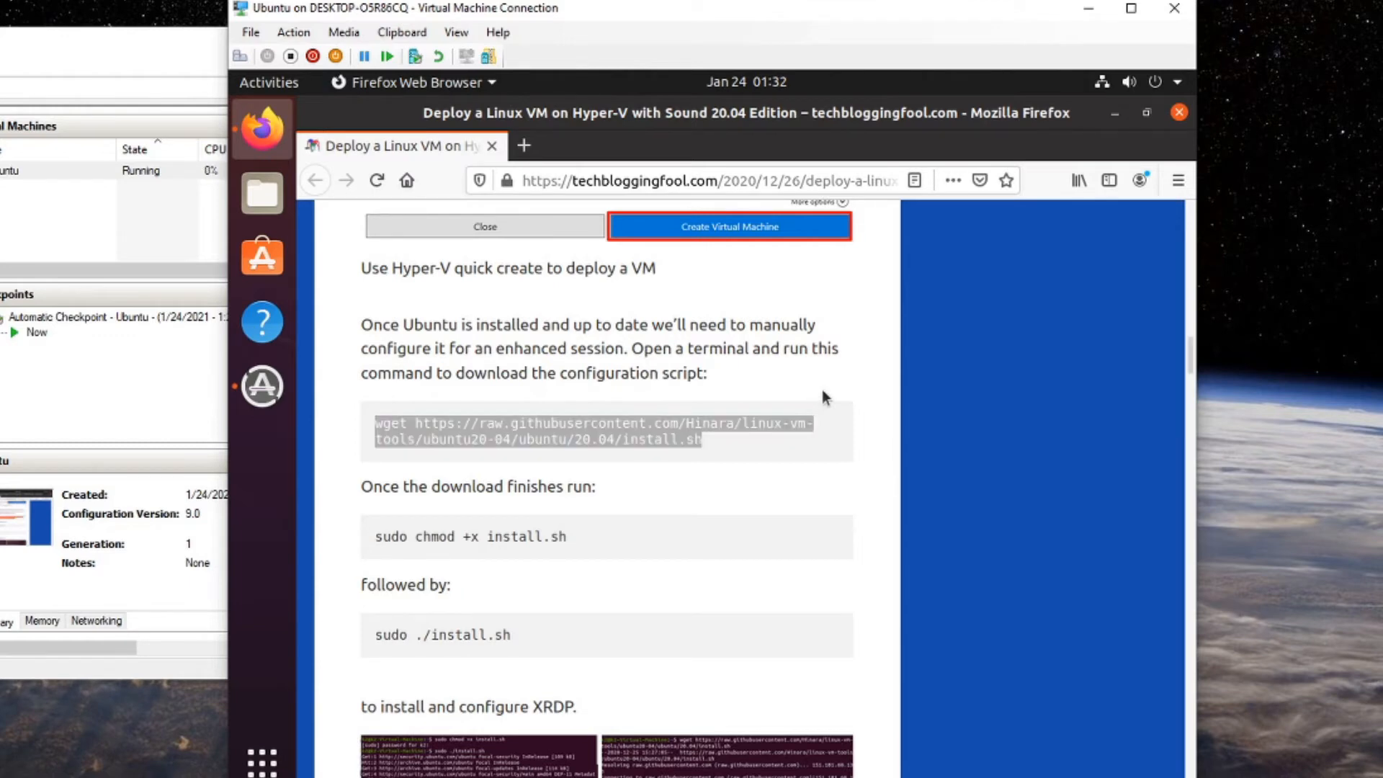
key(super)
In a new Terminal, change to Downloads and run the pasted wget command to fetch install.sh.
text(t)
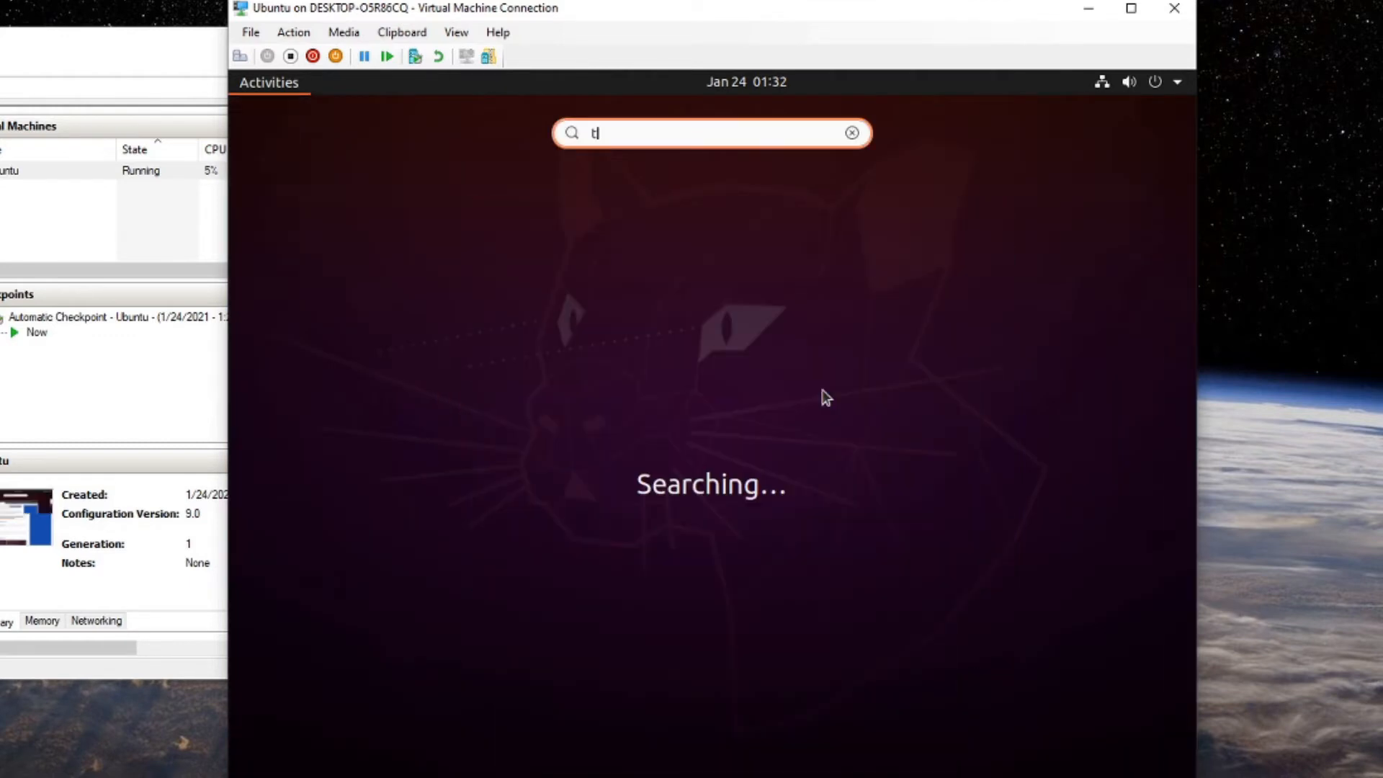
text(erm)
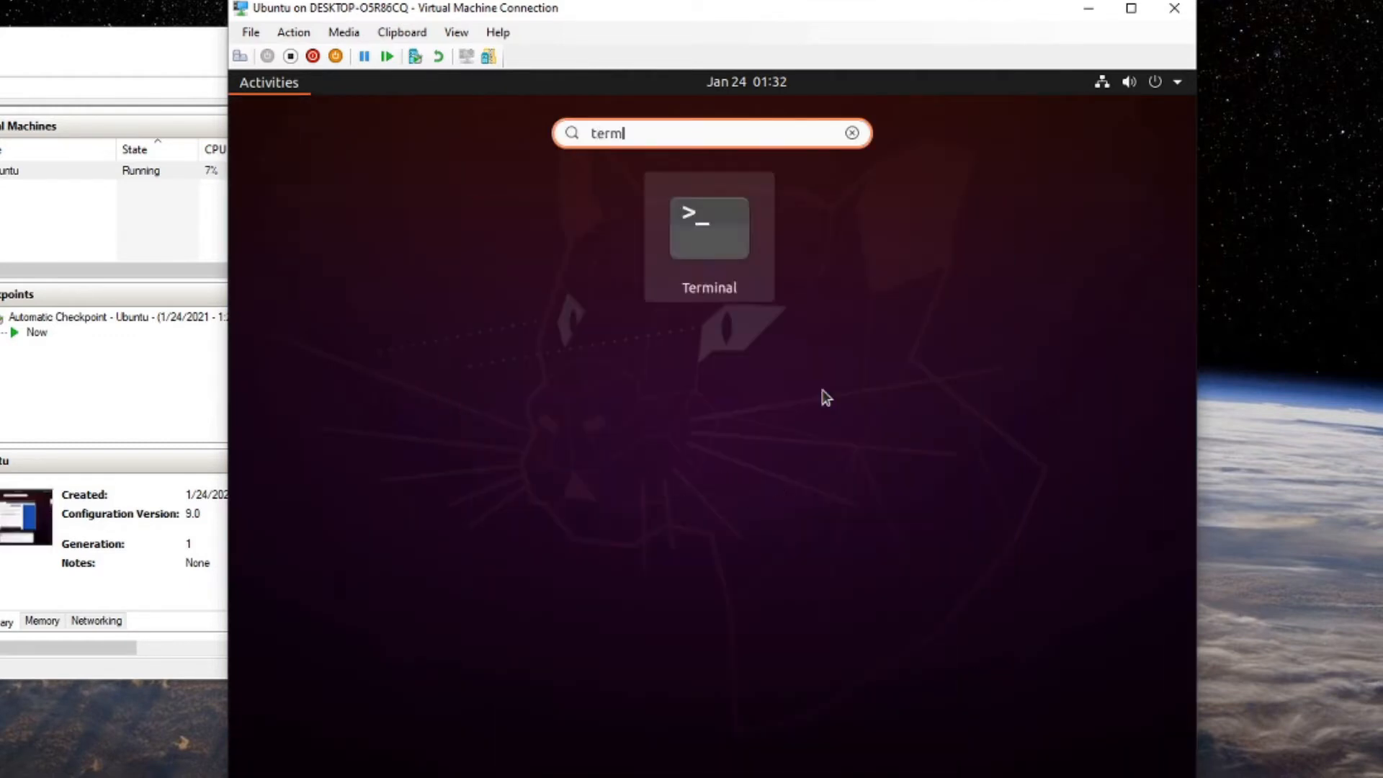
click(731, 242)
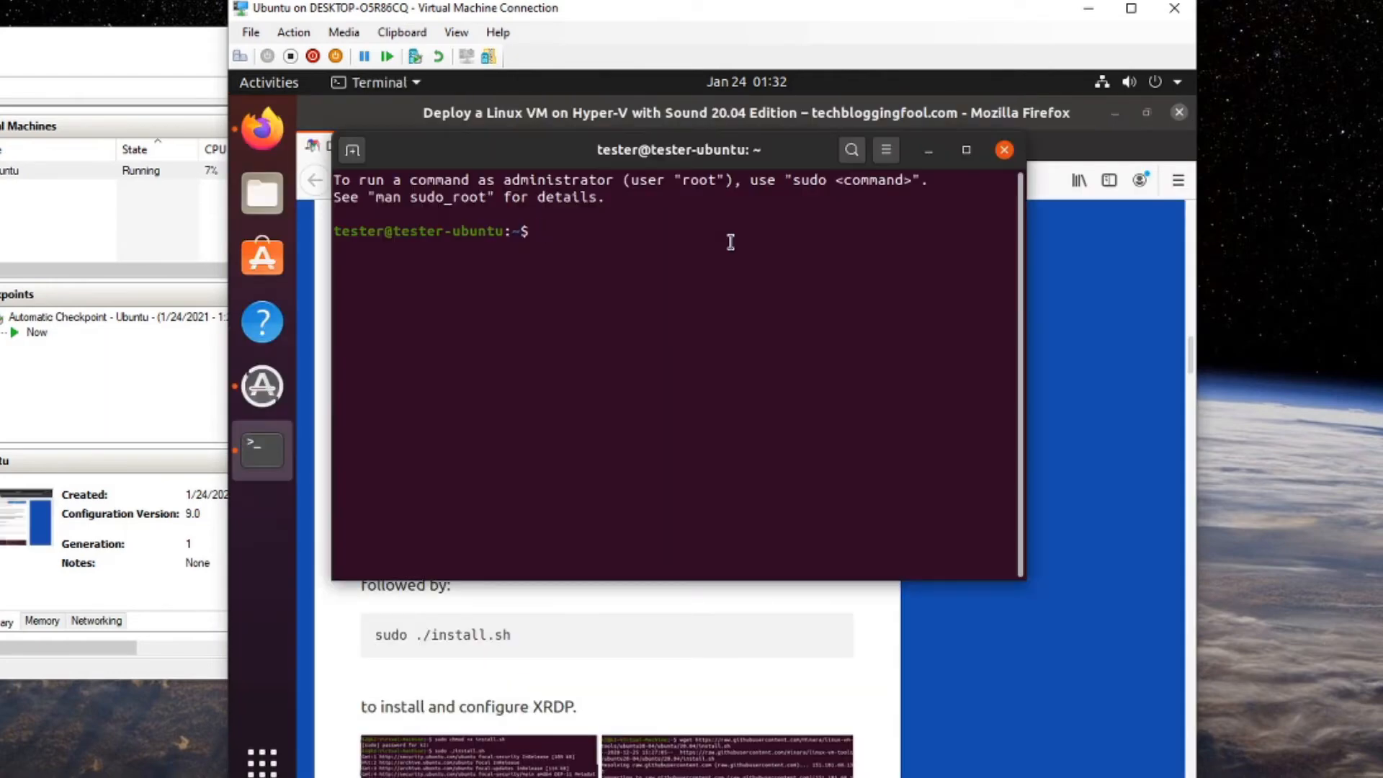
text(cd )
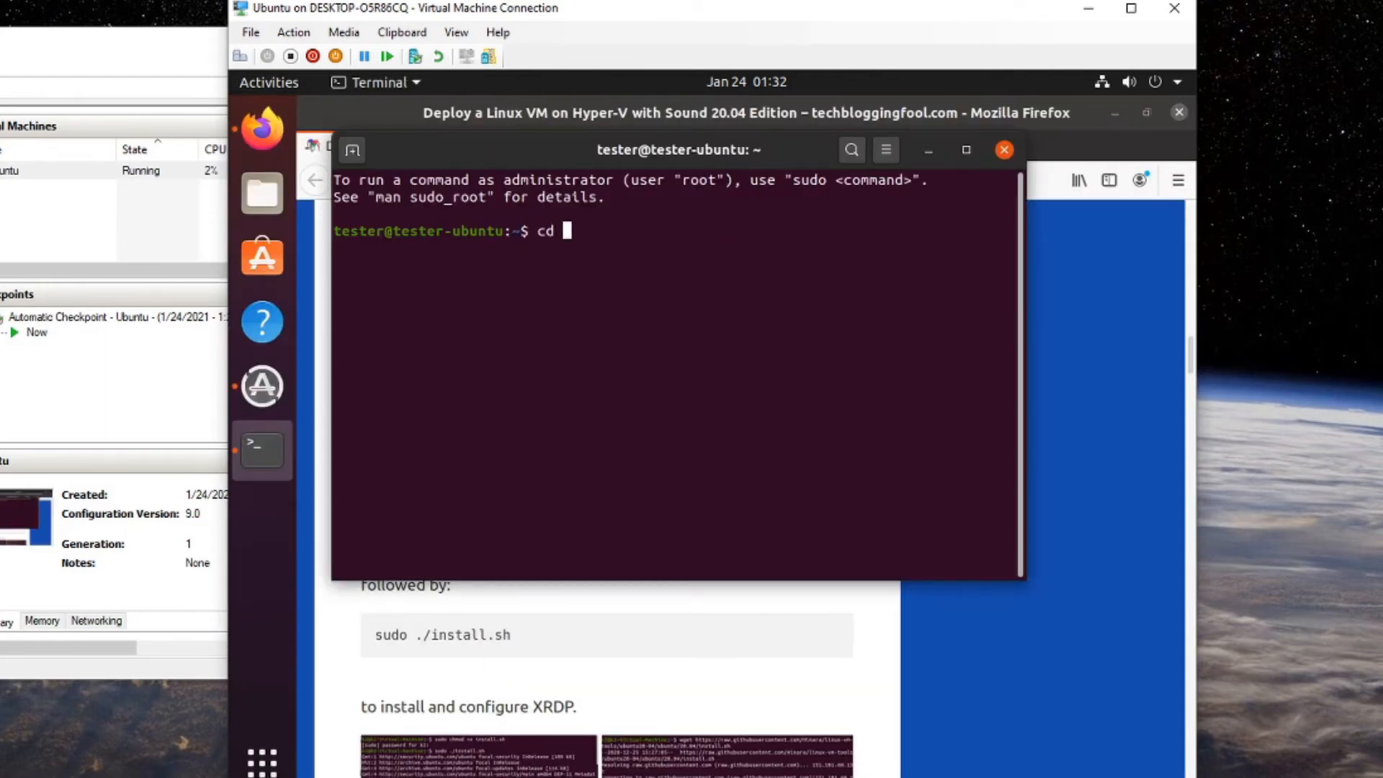
text(Downlo)
key(Tab)
key(Return)
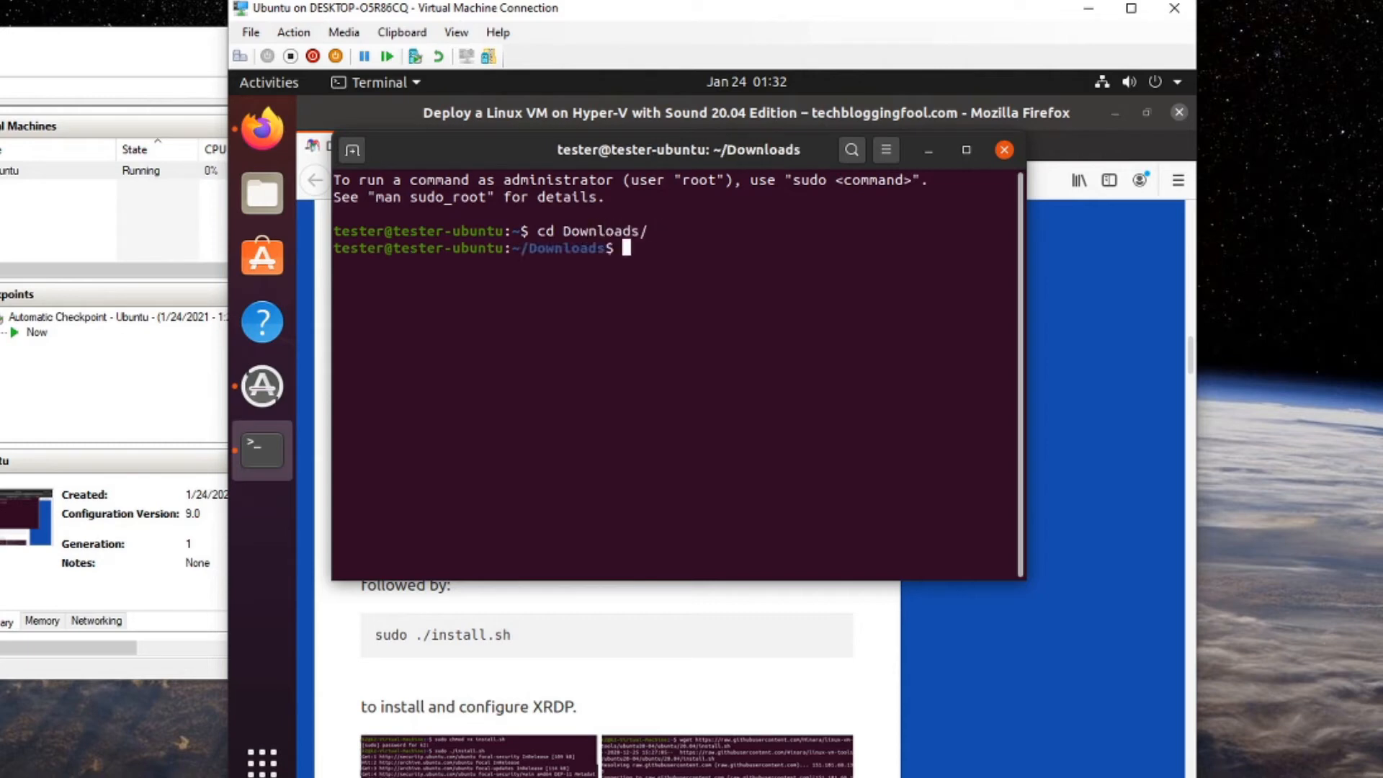
right_click(607, 317)
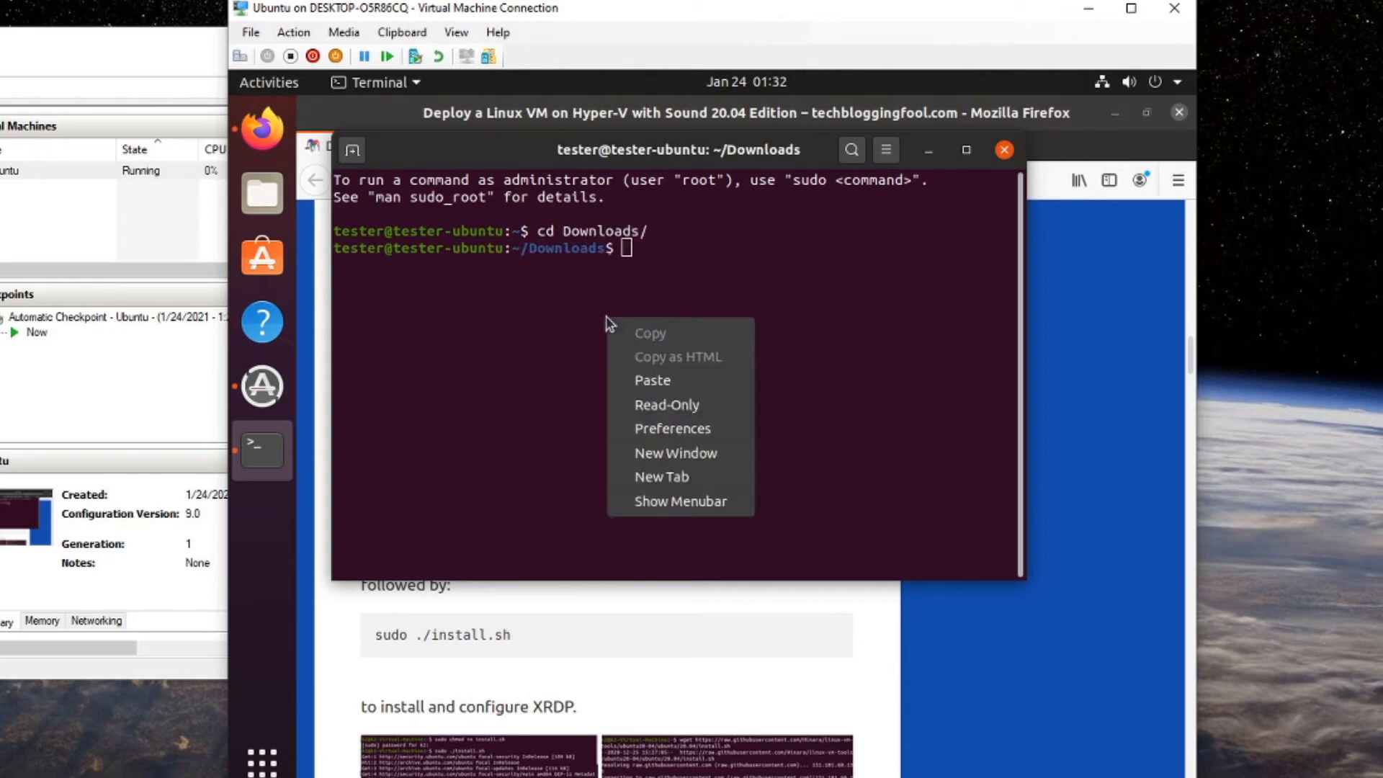
click(651, 379)
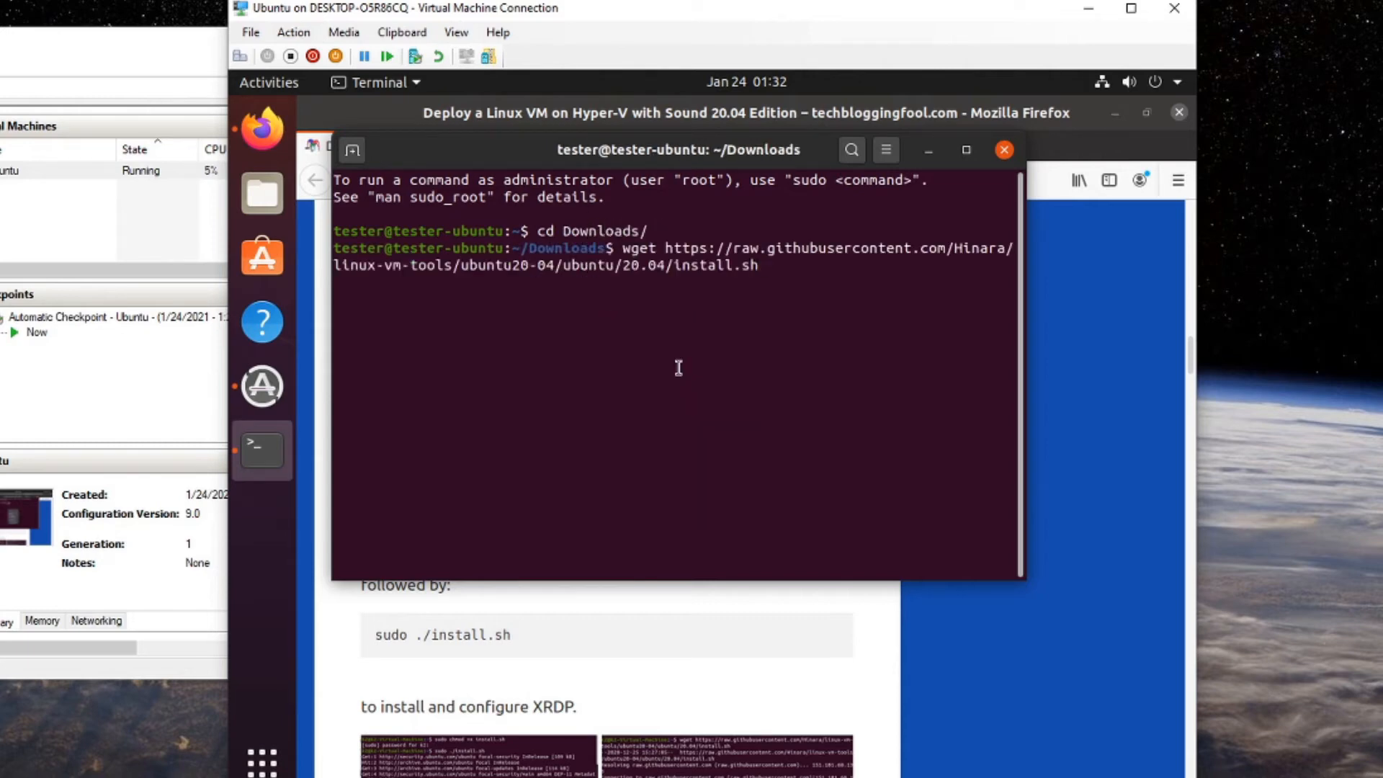
key(Return)
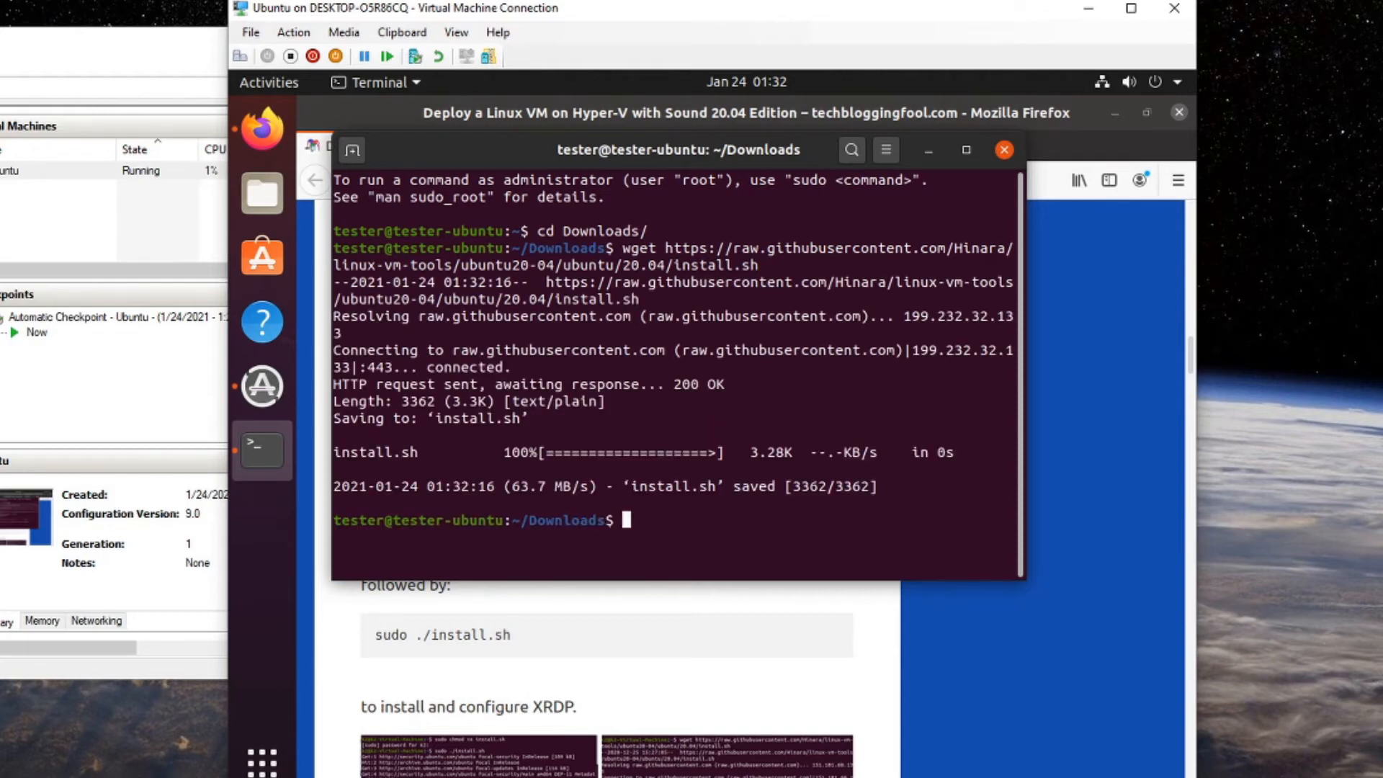
Set a root password with sudo passwd root and switch to root with su.
text(sudo passwd root)
key(Return)
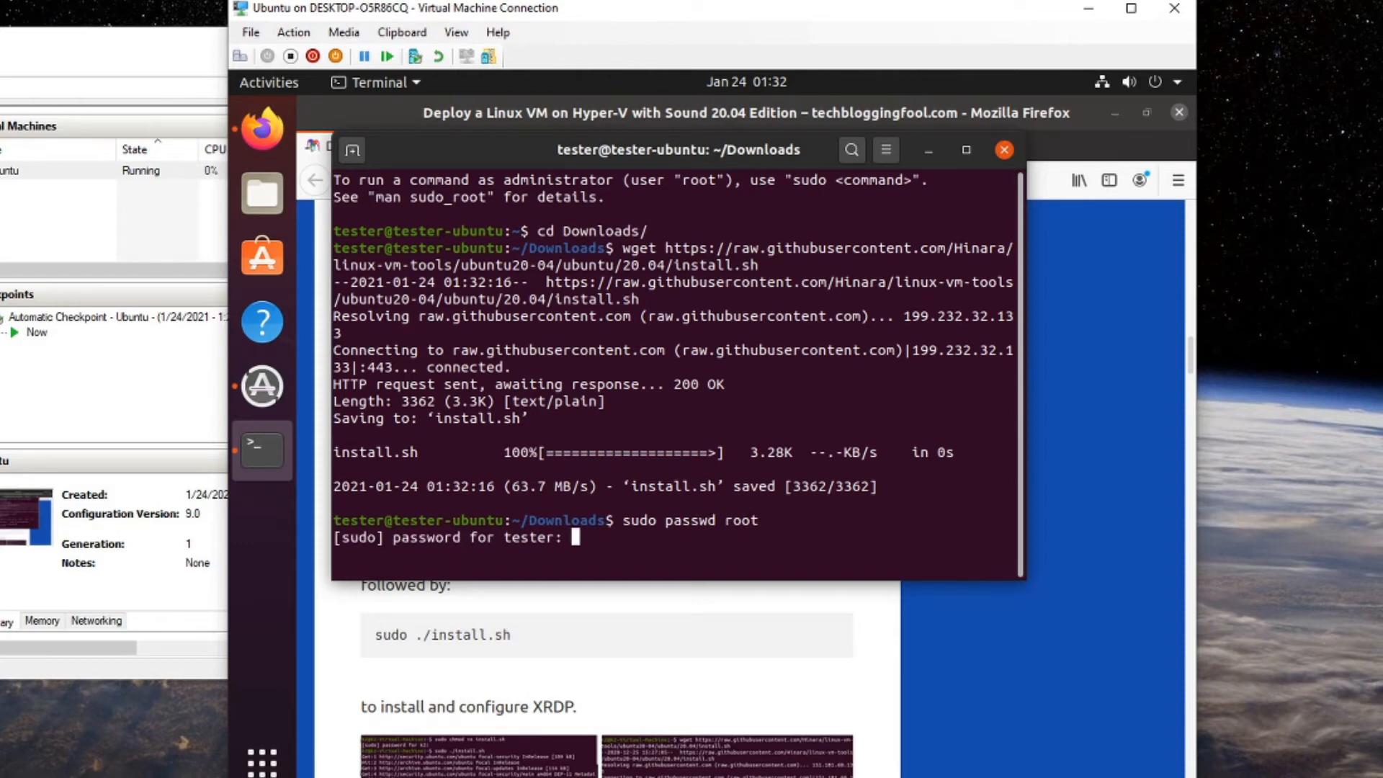
key(Return)
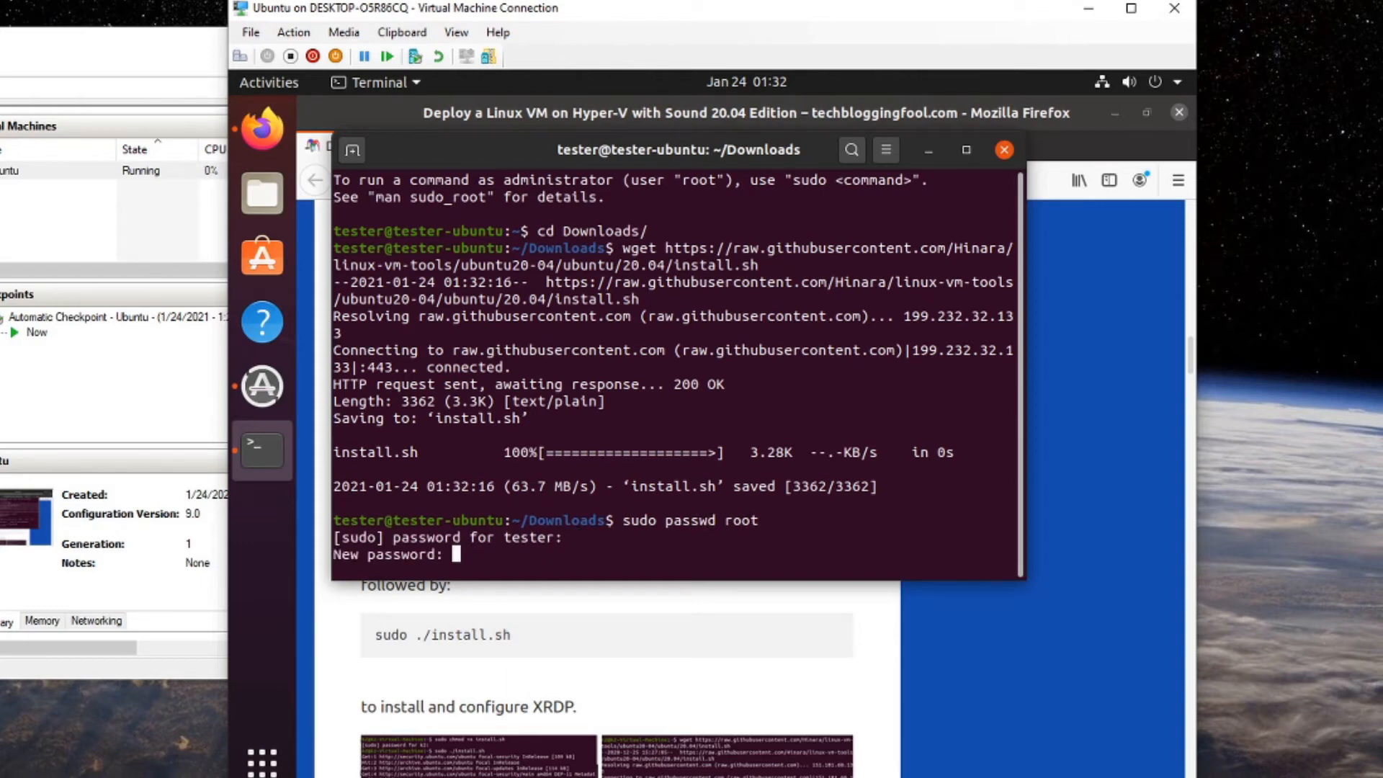
key(Return)
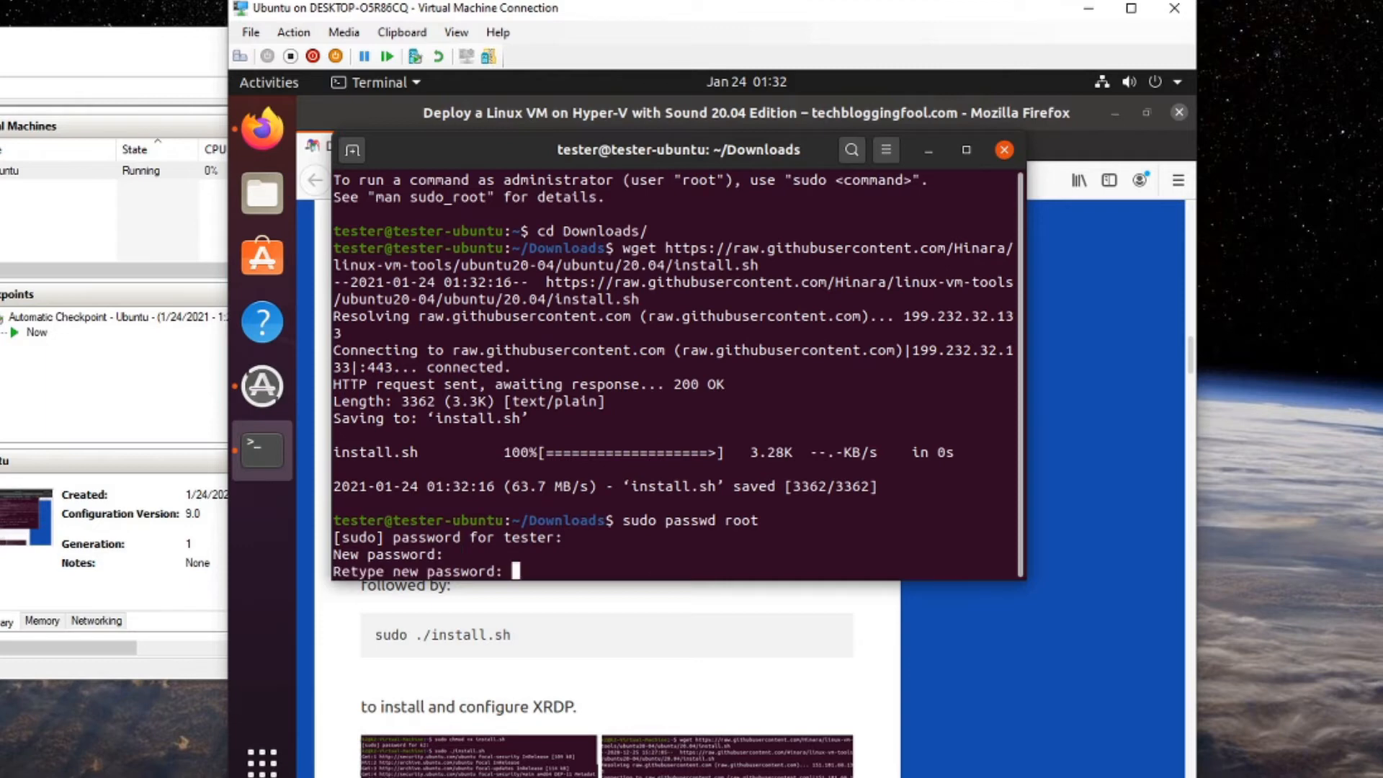
key(Return)
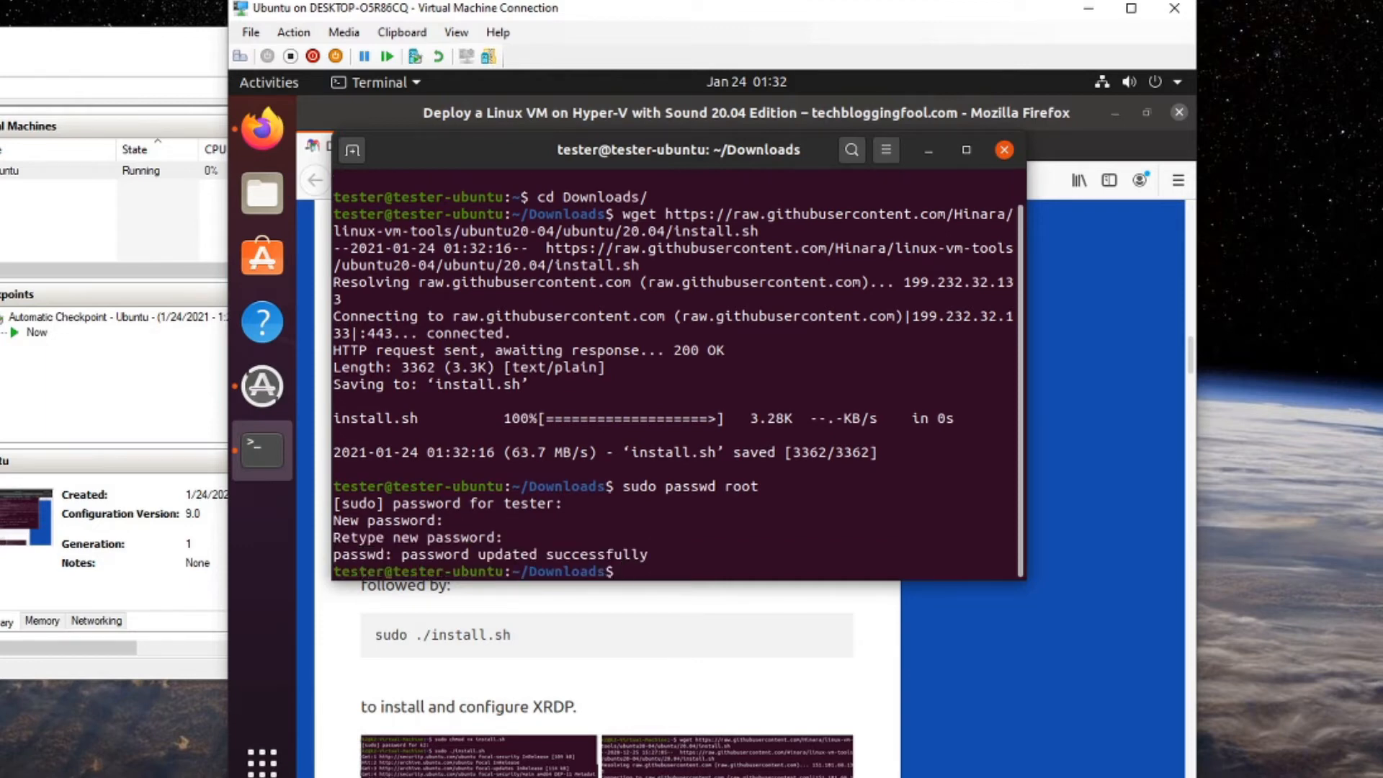
text(su)
key(Return)
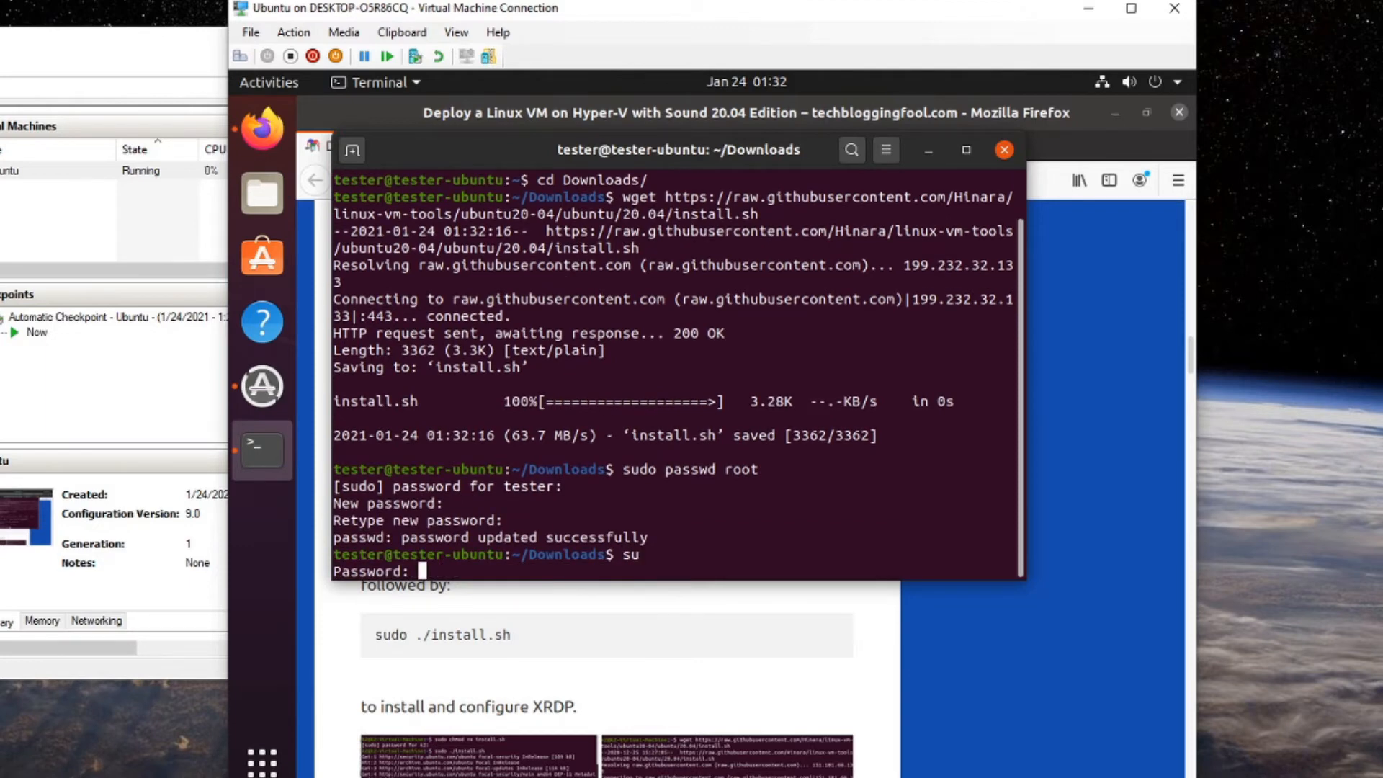
key(Return)
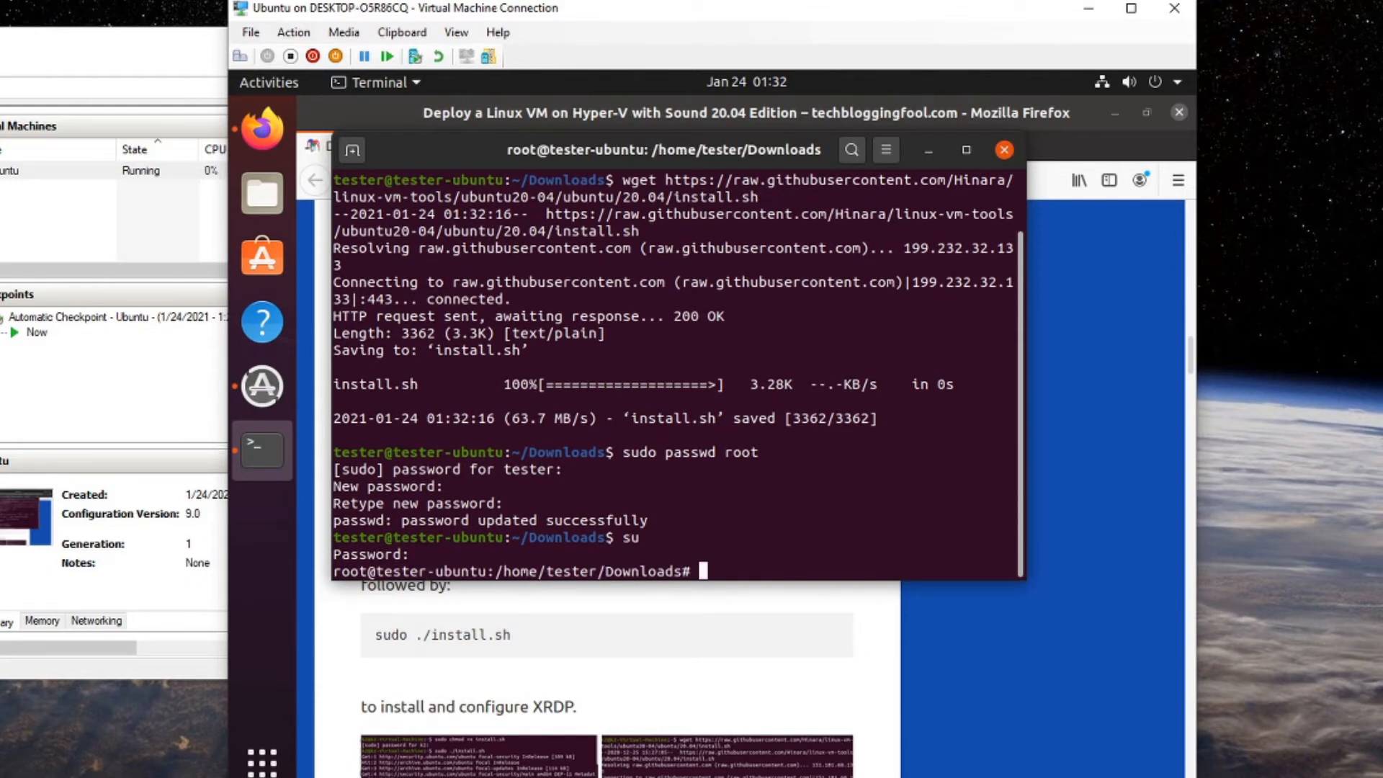
Make install.sh executable with chmod a+x and run ./install.sh.
text(./inst)
key(BackSpace)
key(BackSpace)
key(BackSpace)
key(BackSpace)
key(BackSpace)
key(BackSpace)
text(chmod a+x i)
key(Tab)
key(Return)
text(./)
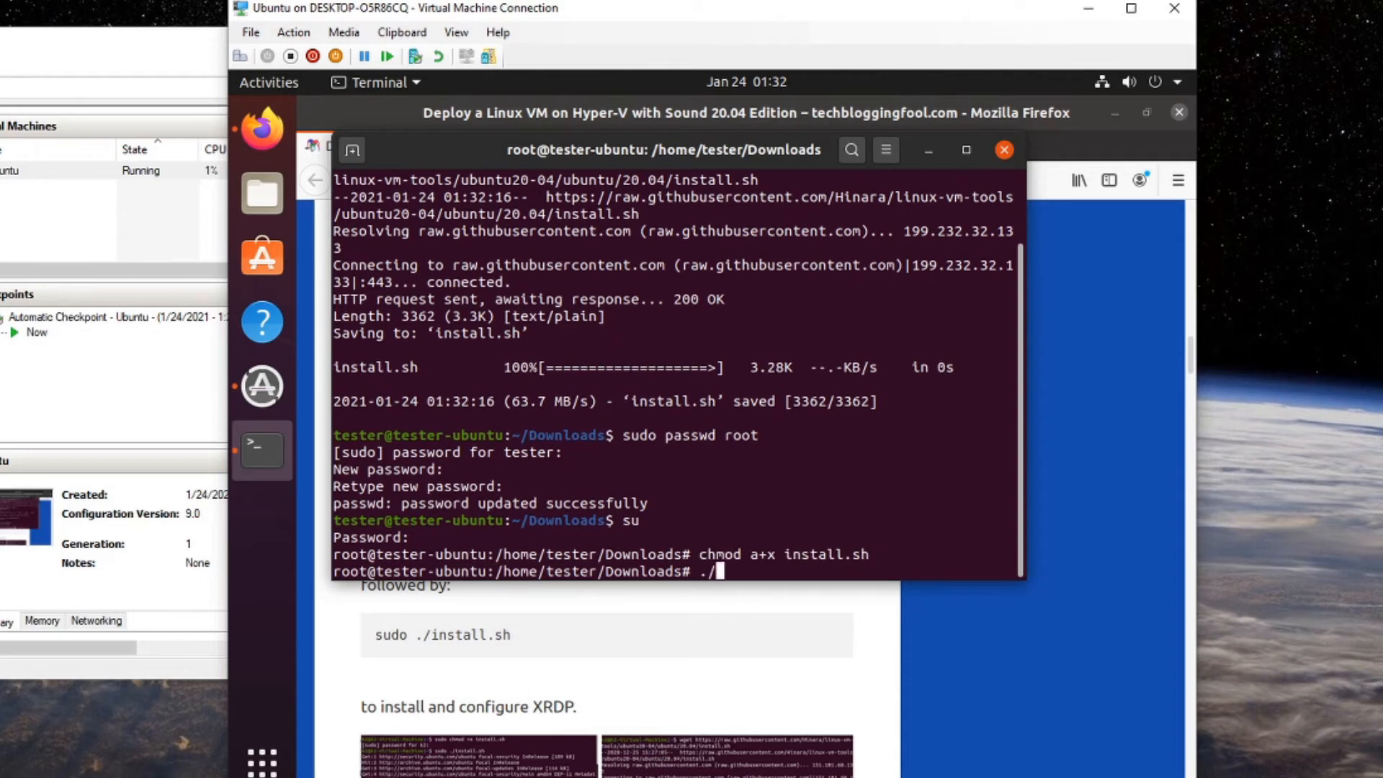
text(in)
key(Tab)
key(Return)
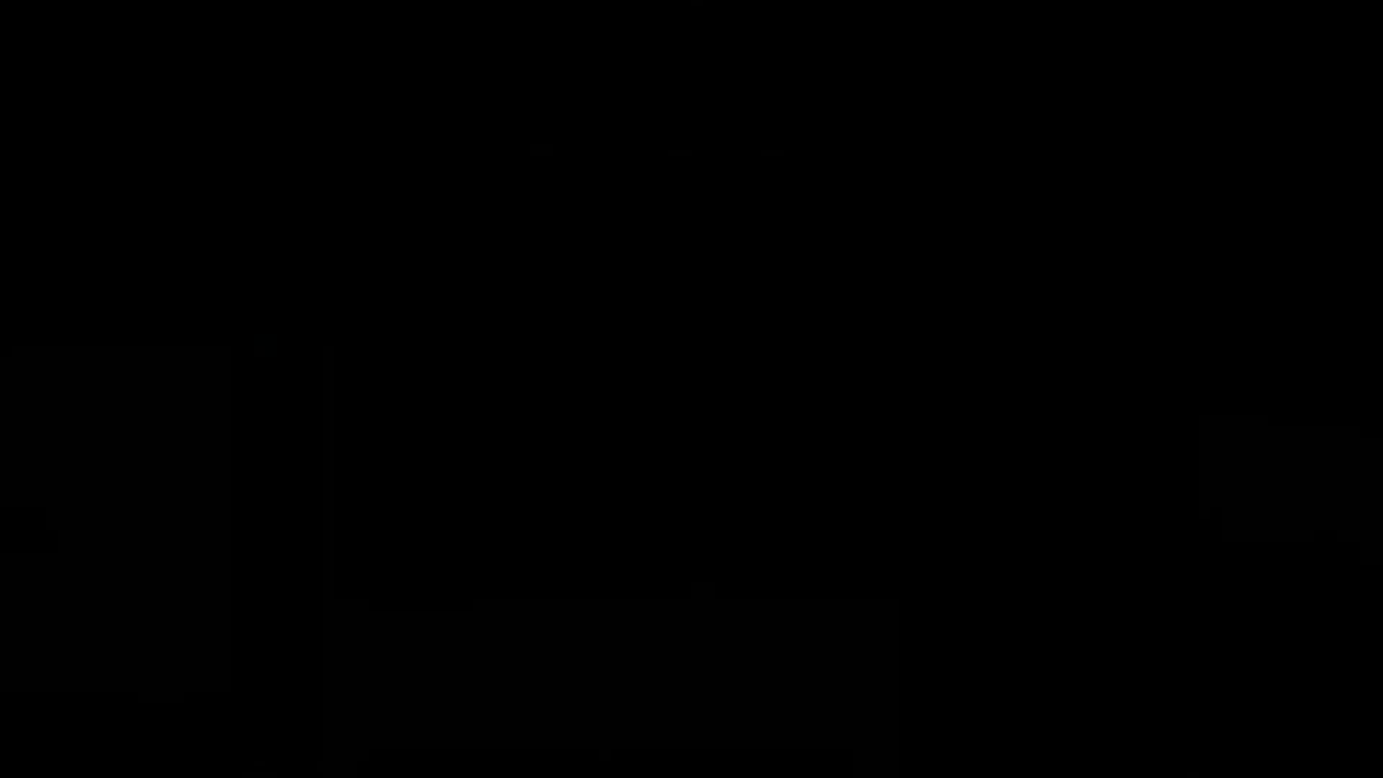
Power off Ubuntu through the system menu's Power Off / Log Out option and confirm.
click(1155, 102)
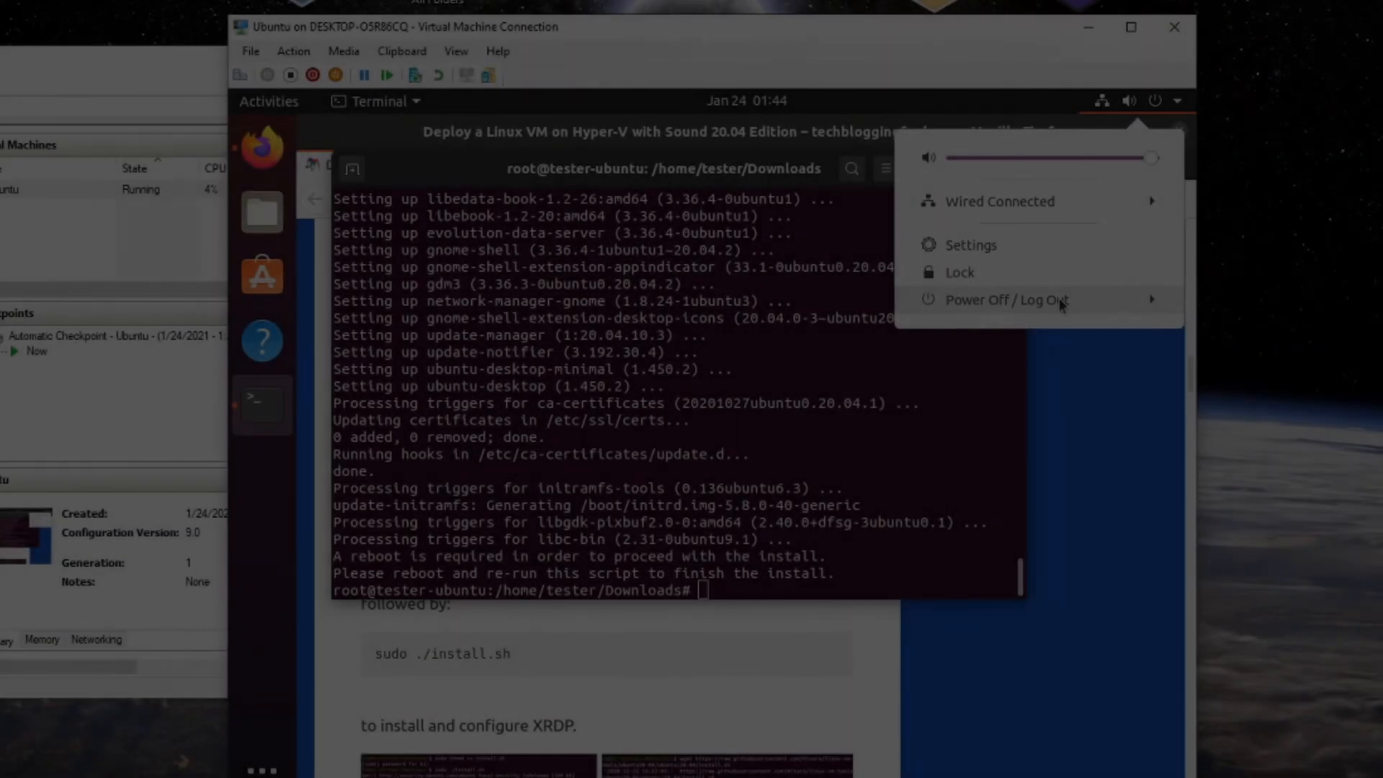
click(1060, 299)
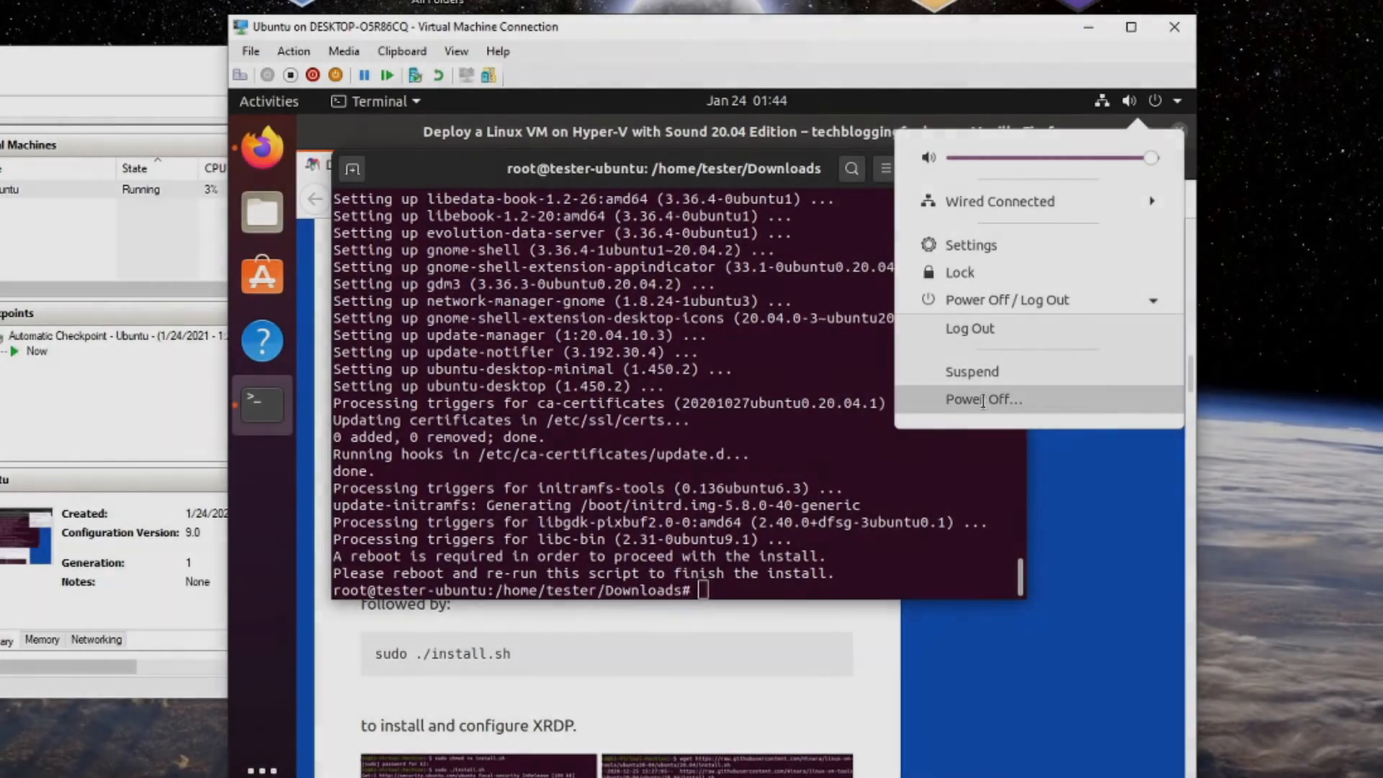
click(979, 400)
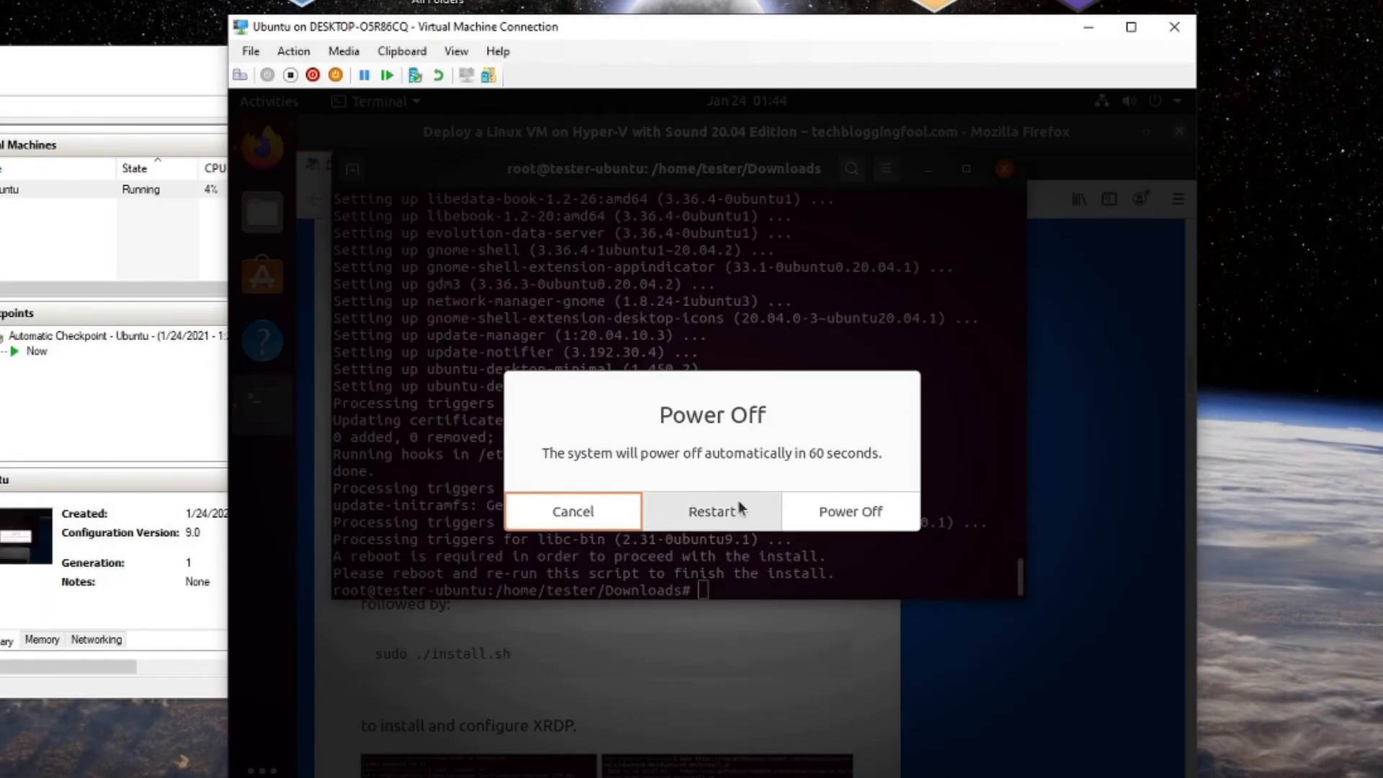
click(819, 512)
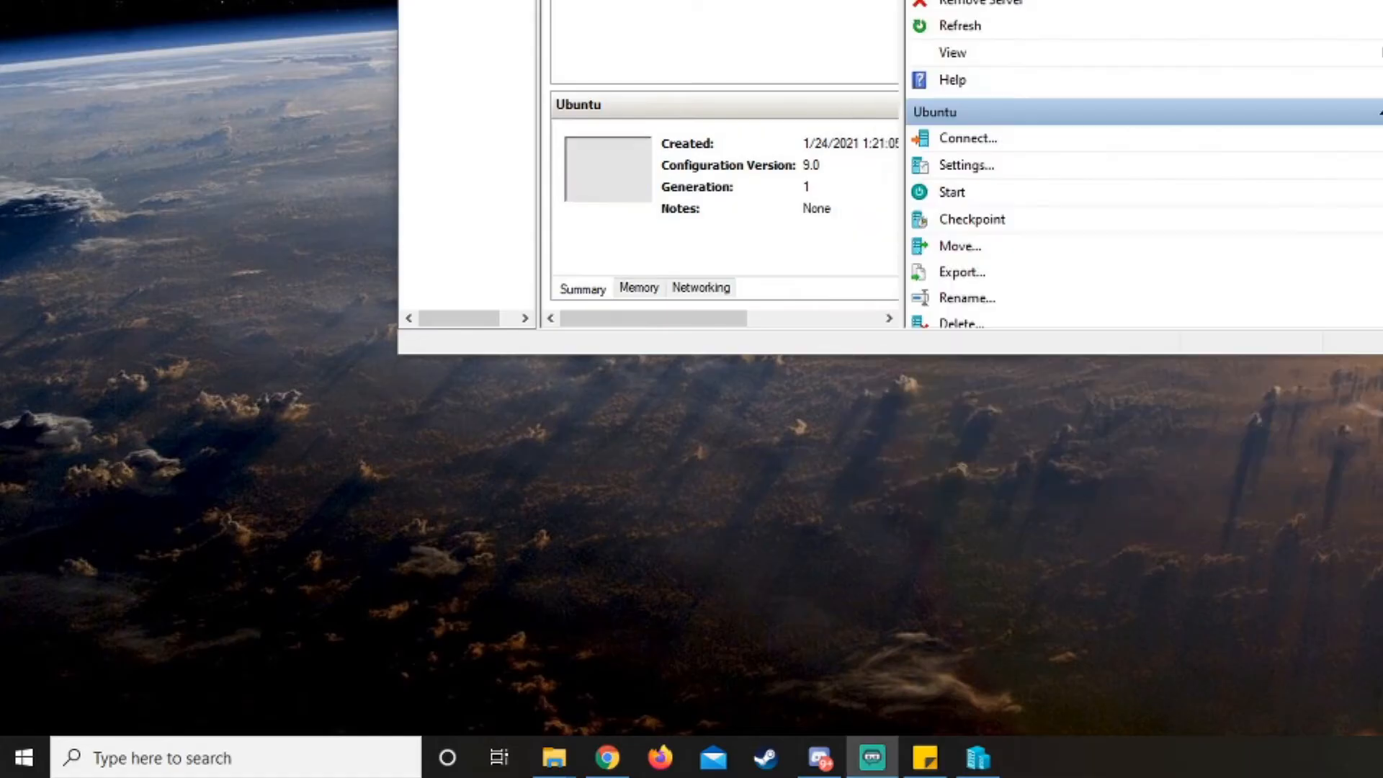
In an administrator PowerShell, run Set-VM -VMName "Ubuntu" -EnhancedSessionTransportType HvSocket.
key(super)
text(power)
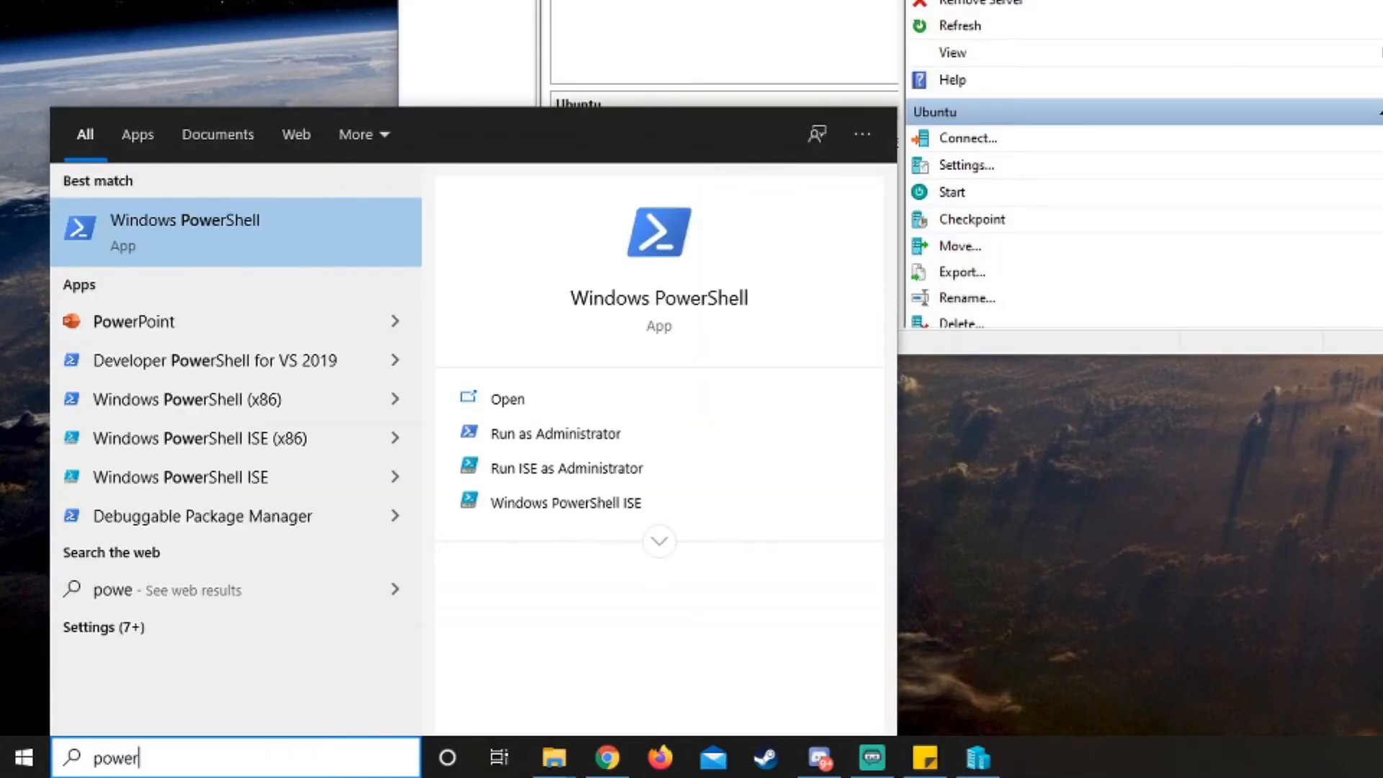
click(604, 439)
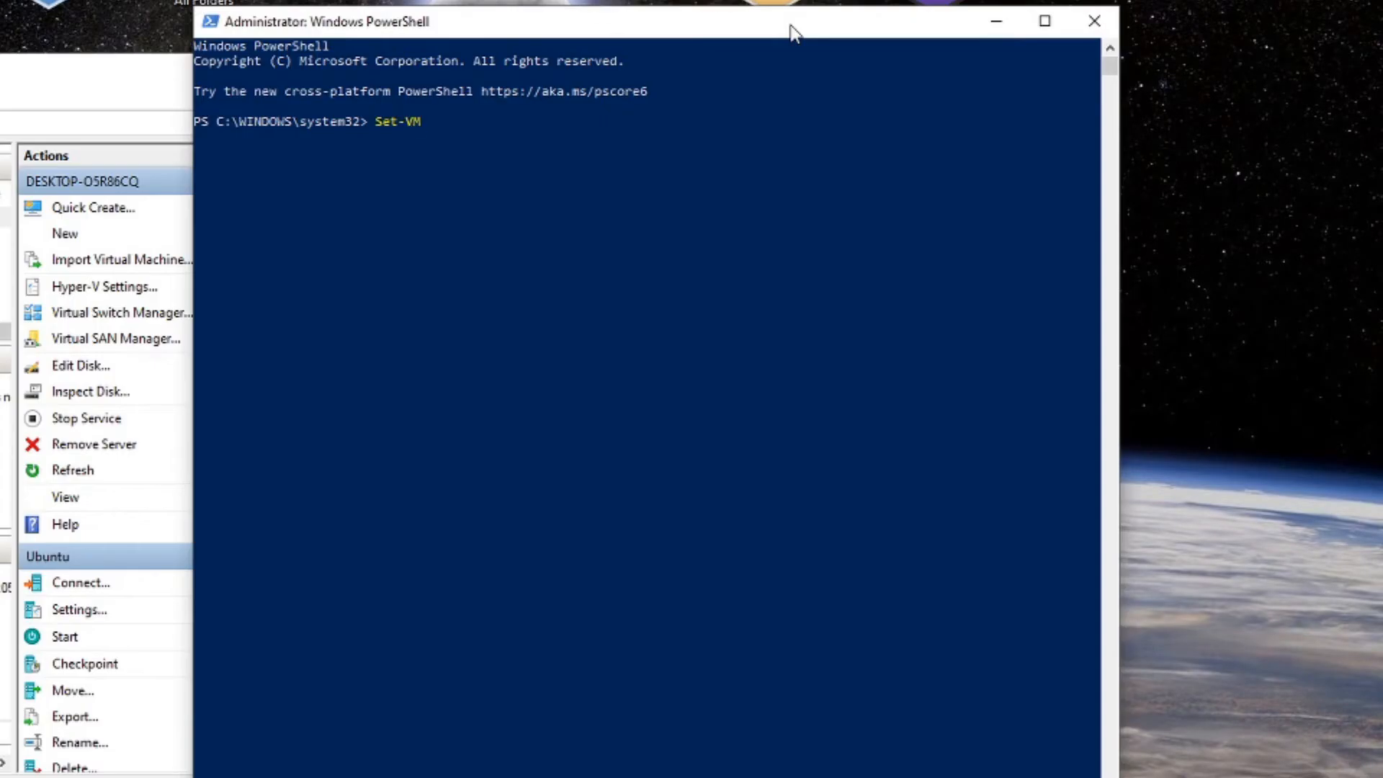
text(-VMName "Ubuntu" -EnhancedSessionTr)
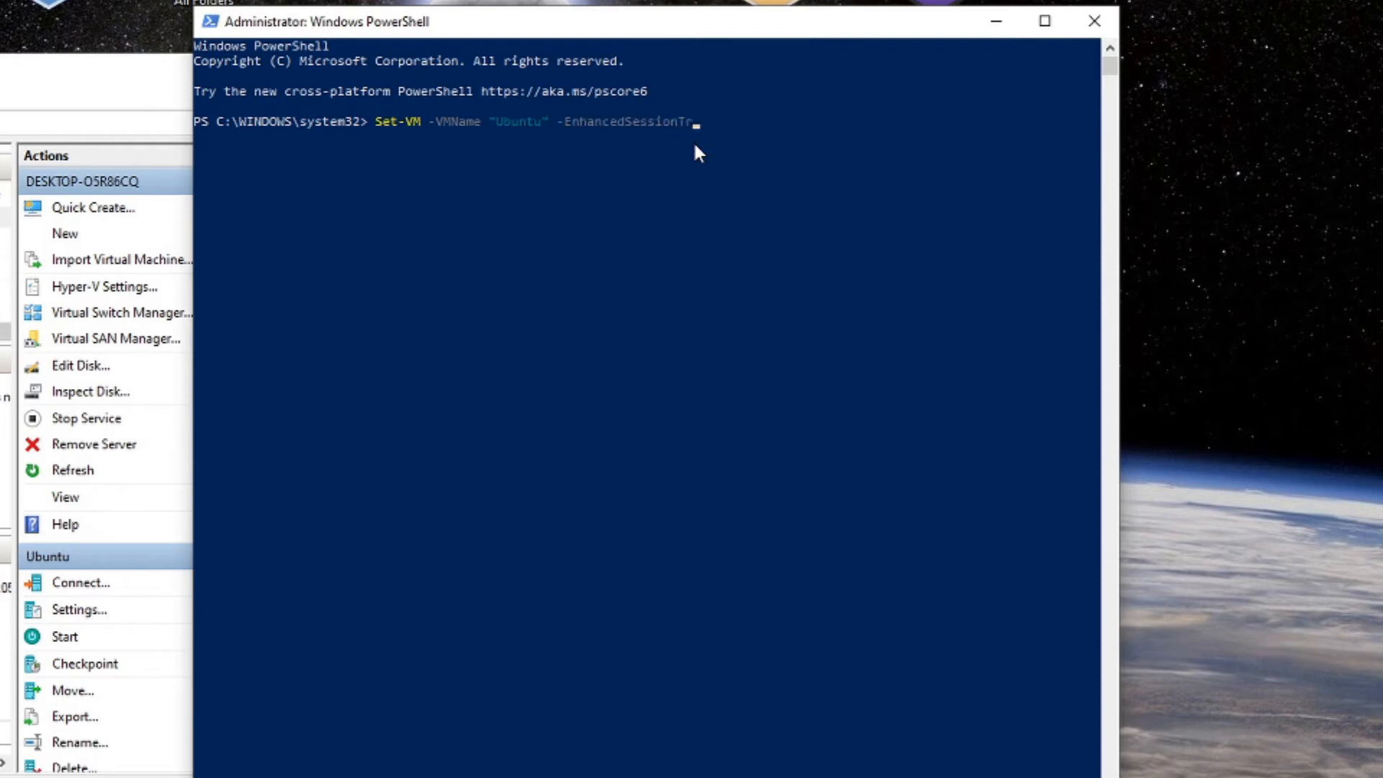
text(ansportType HvSocket)
key(Return)
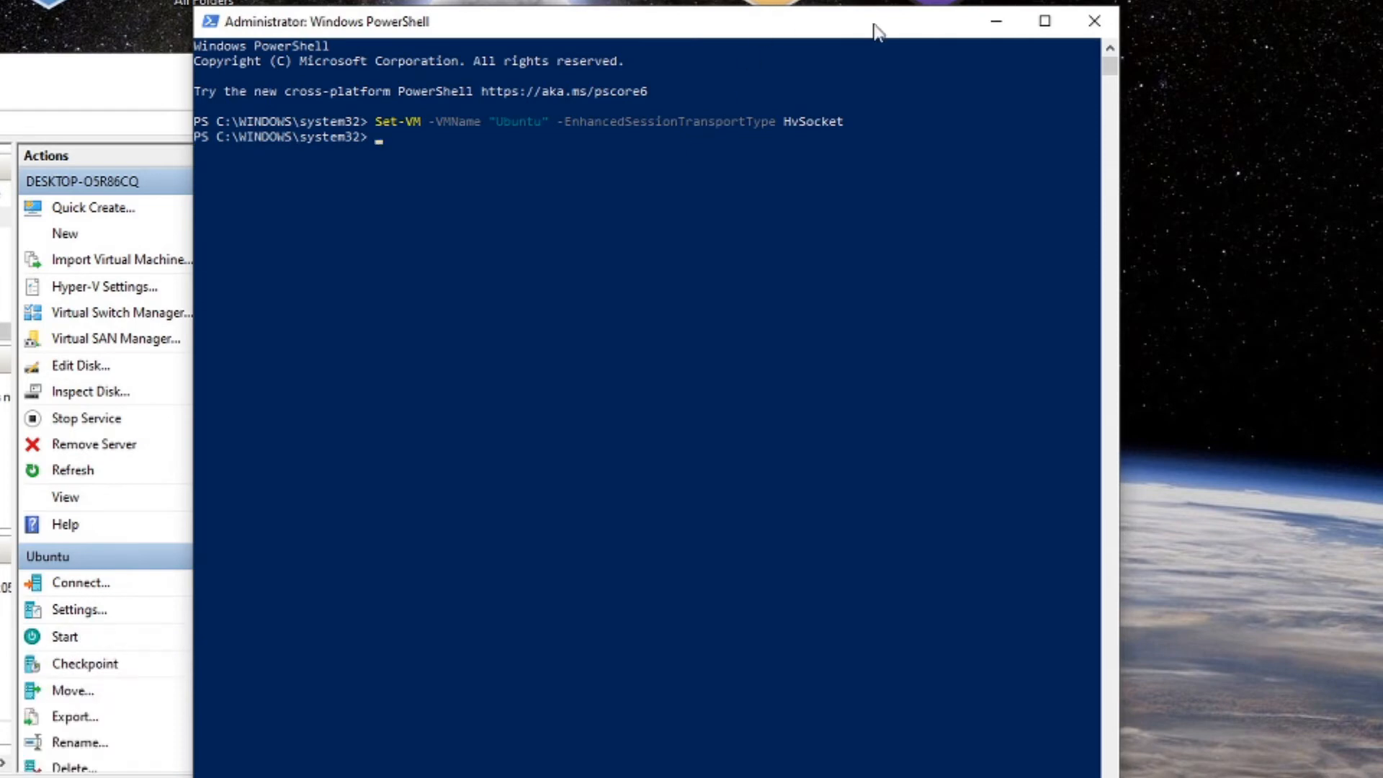
click(995, 21)
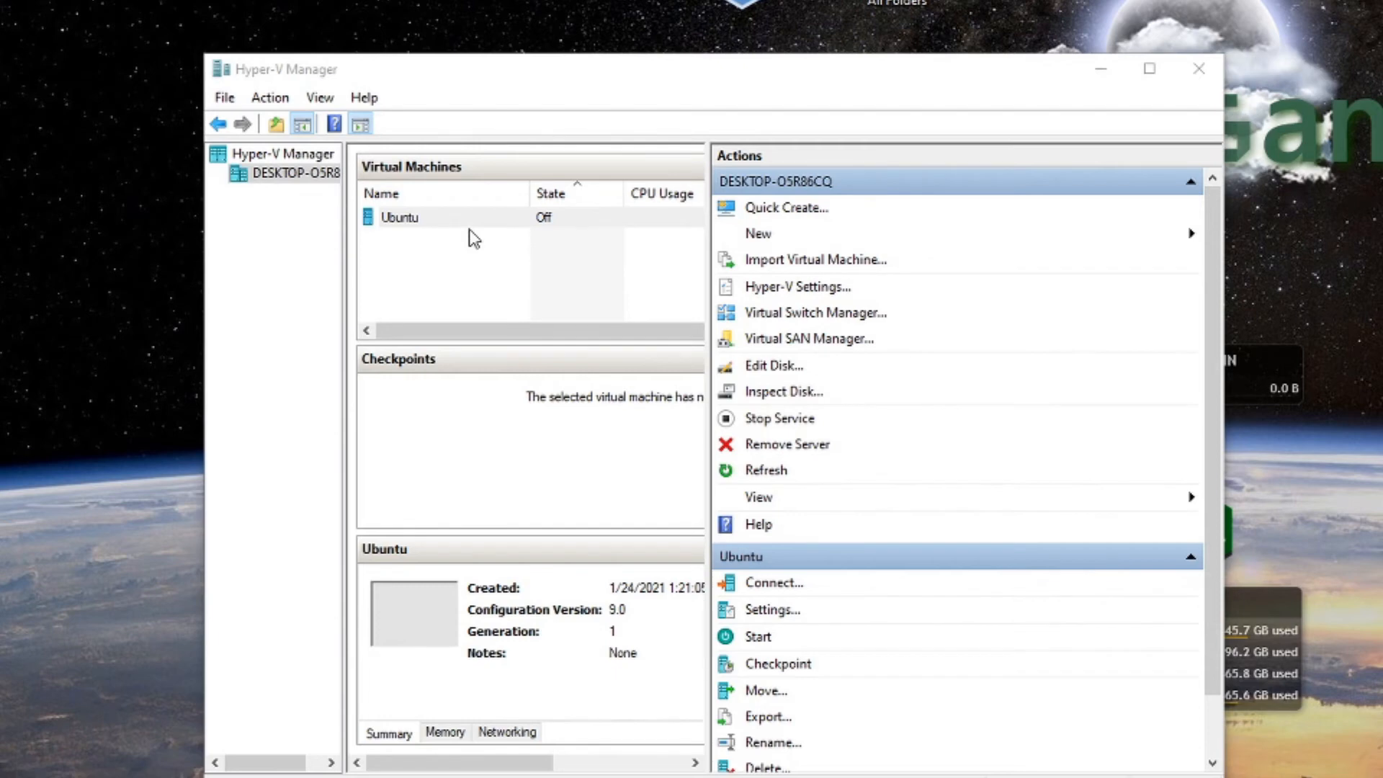
Connect to the Ubuntu VM from its context menu and press Start.
right_click(537, 239)
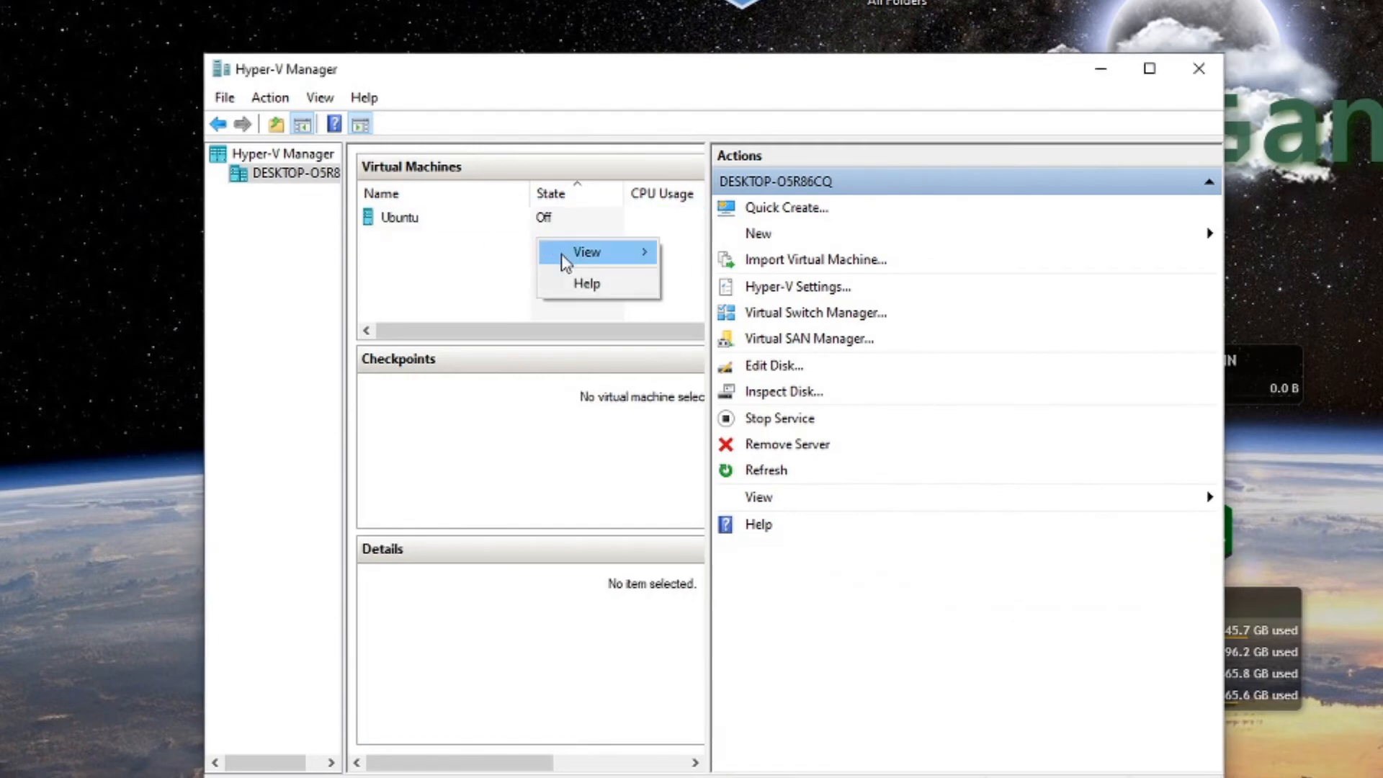
click(515, 219)
right_click(517, 220)
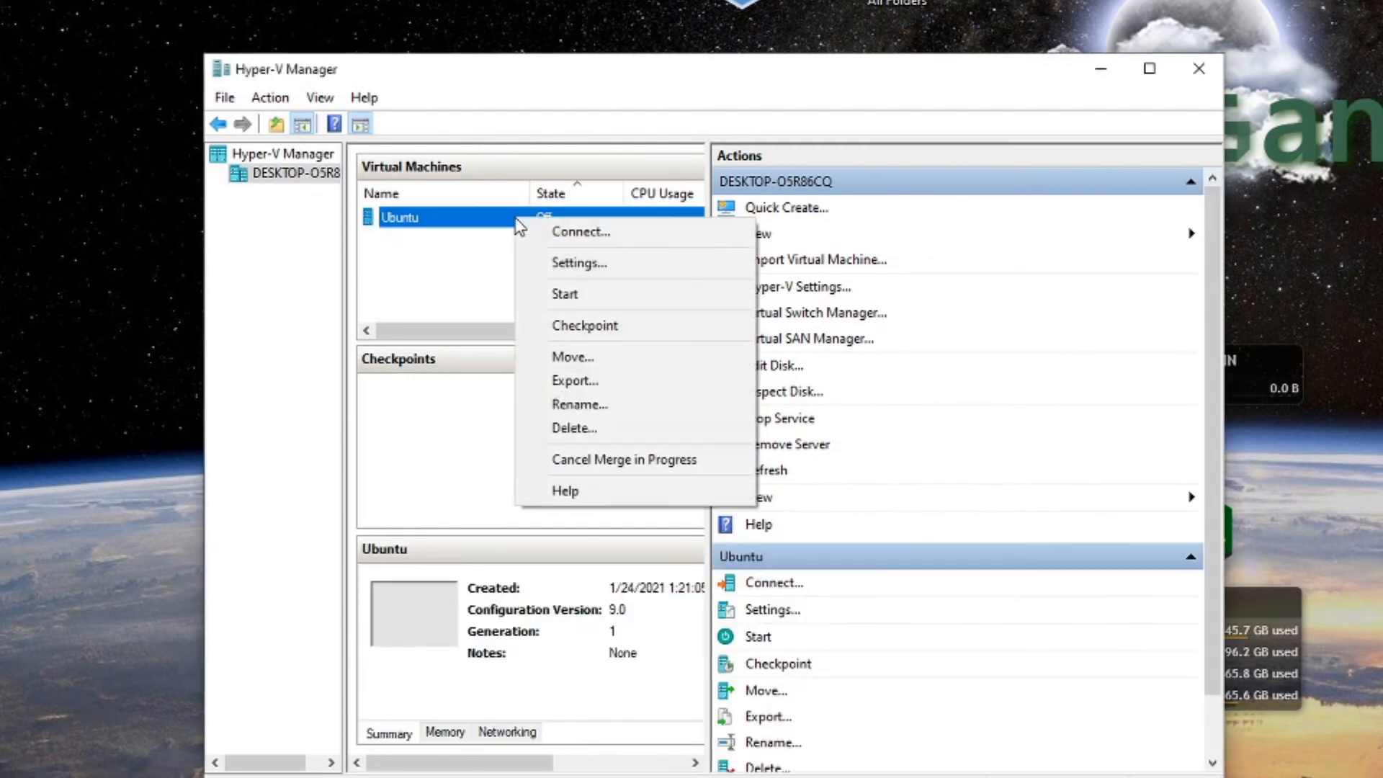
click(652, 233)
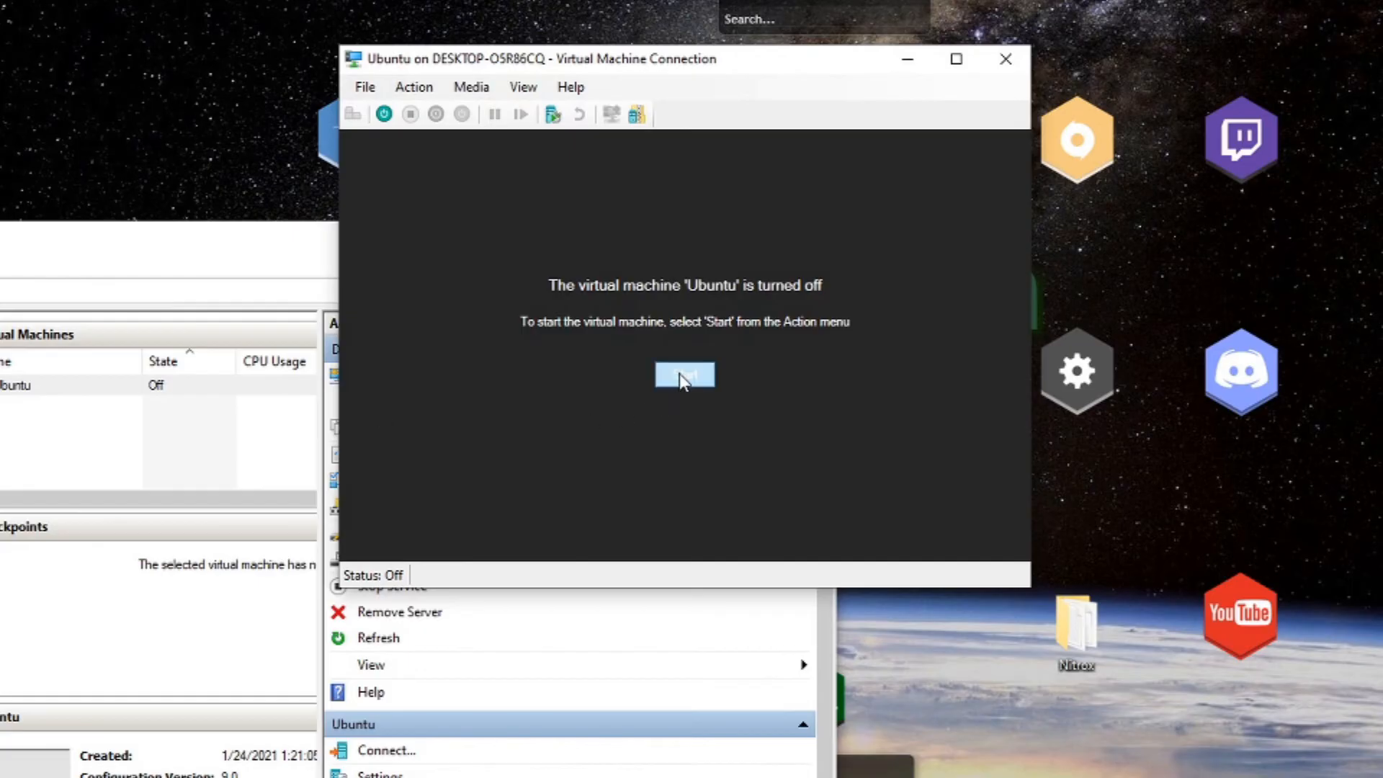
click(682, 377)
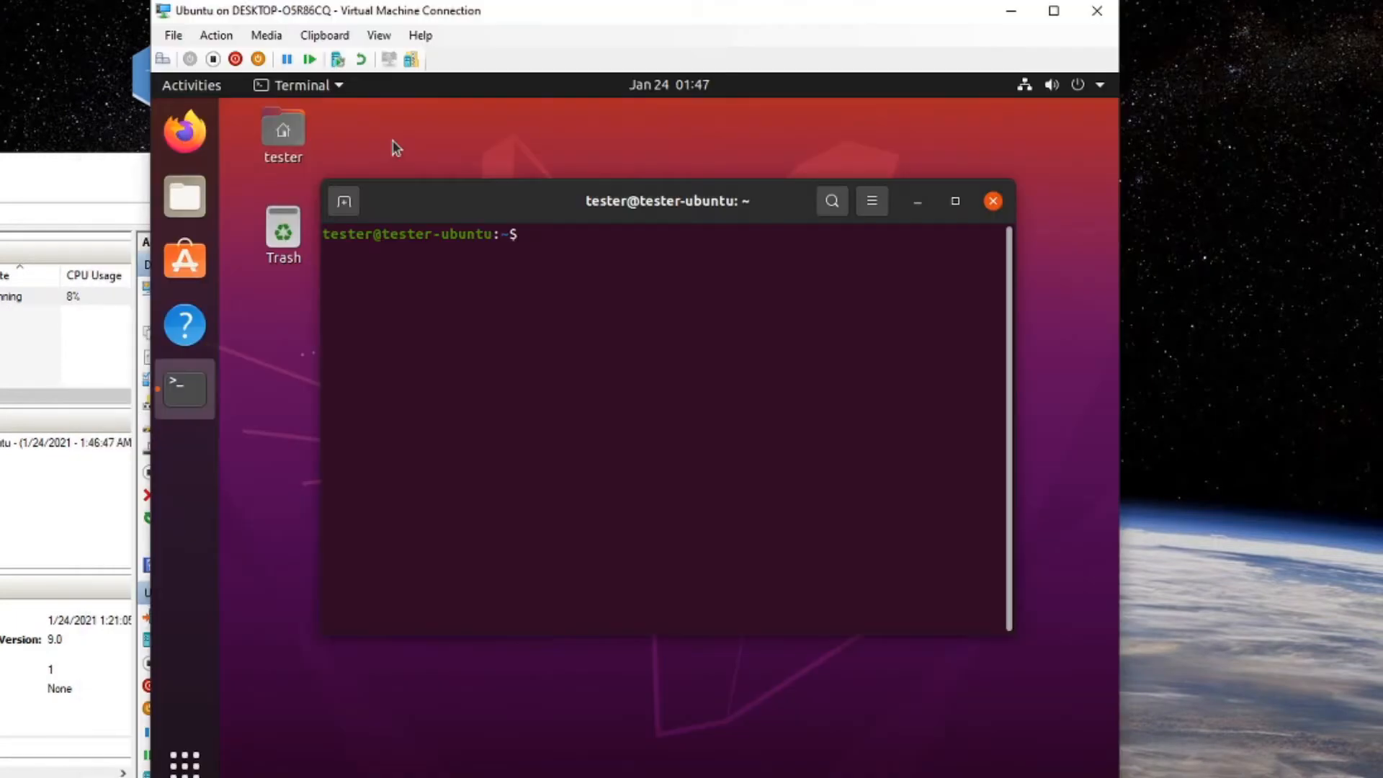
As root, change into Downloads and run ./install.sh until XRDP installation completes.
text(su)
key(Return)
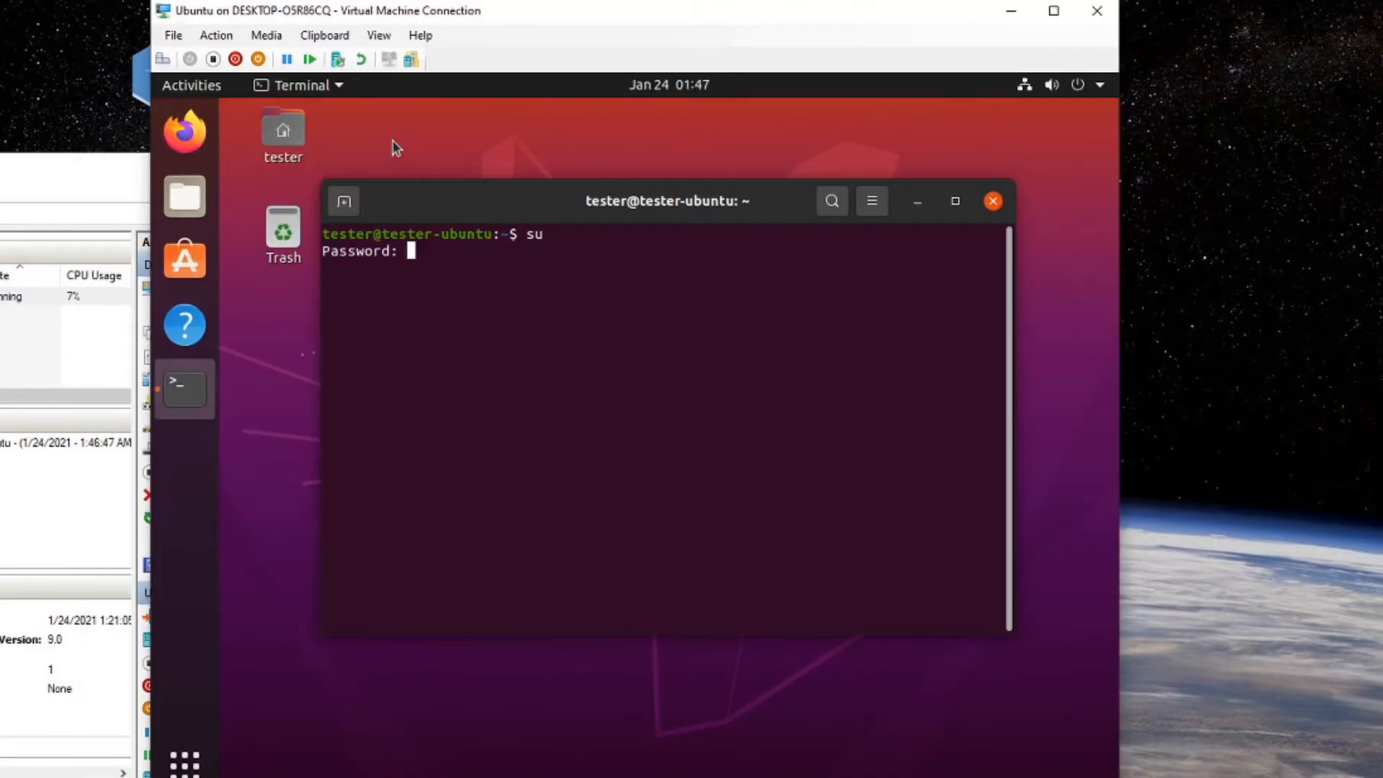
key(Return)
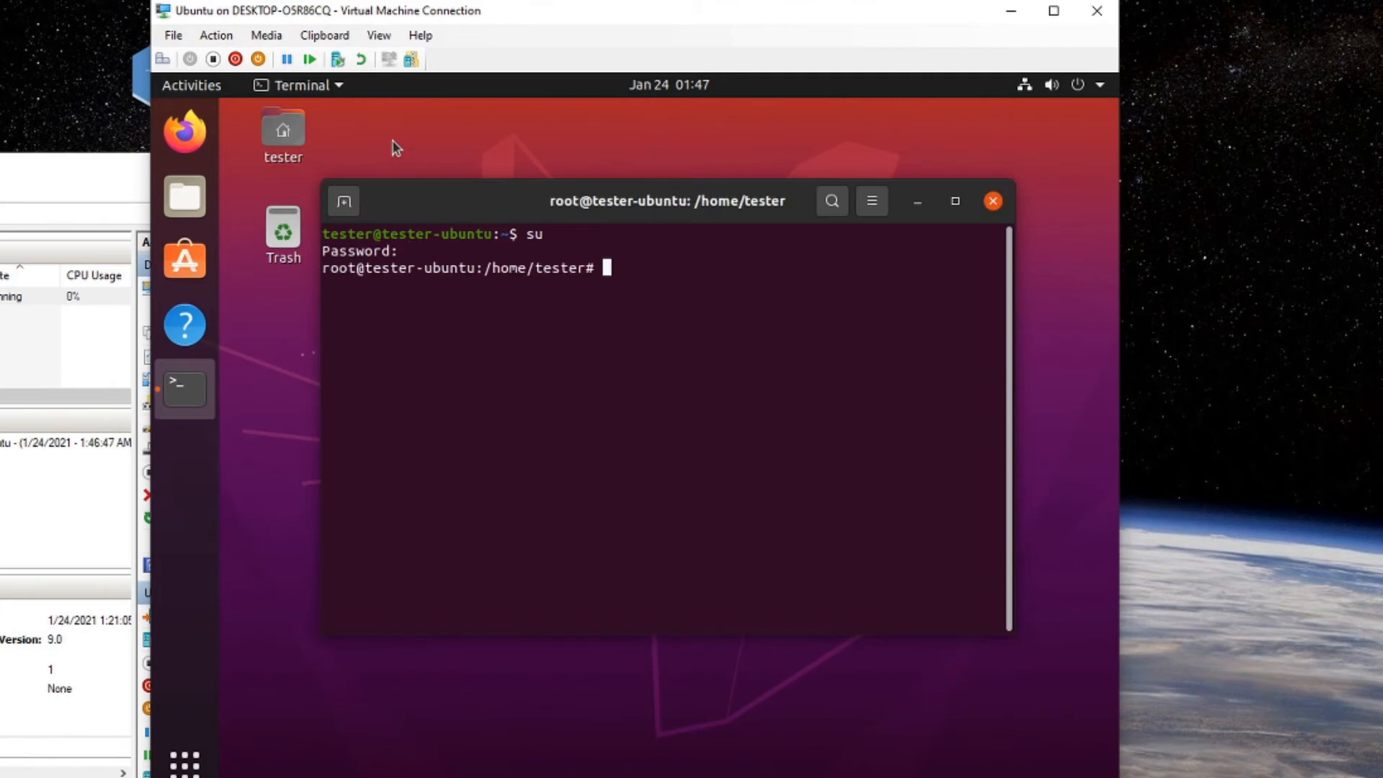
text(cd Do)
key(Tab)
key(Return)
text(./install.sh)
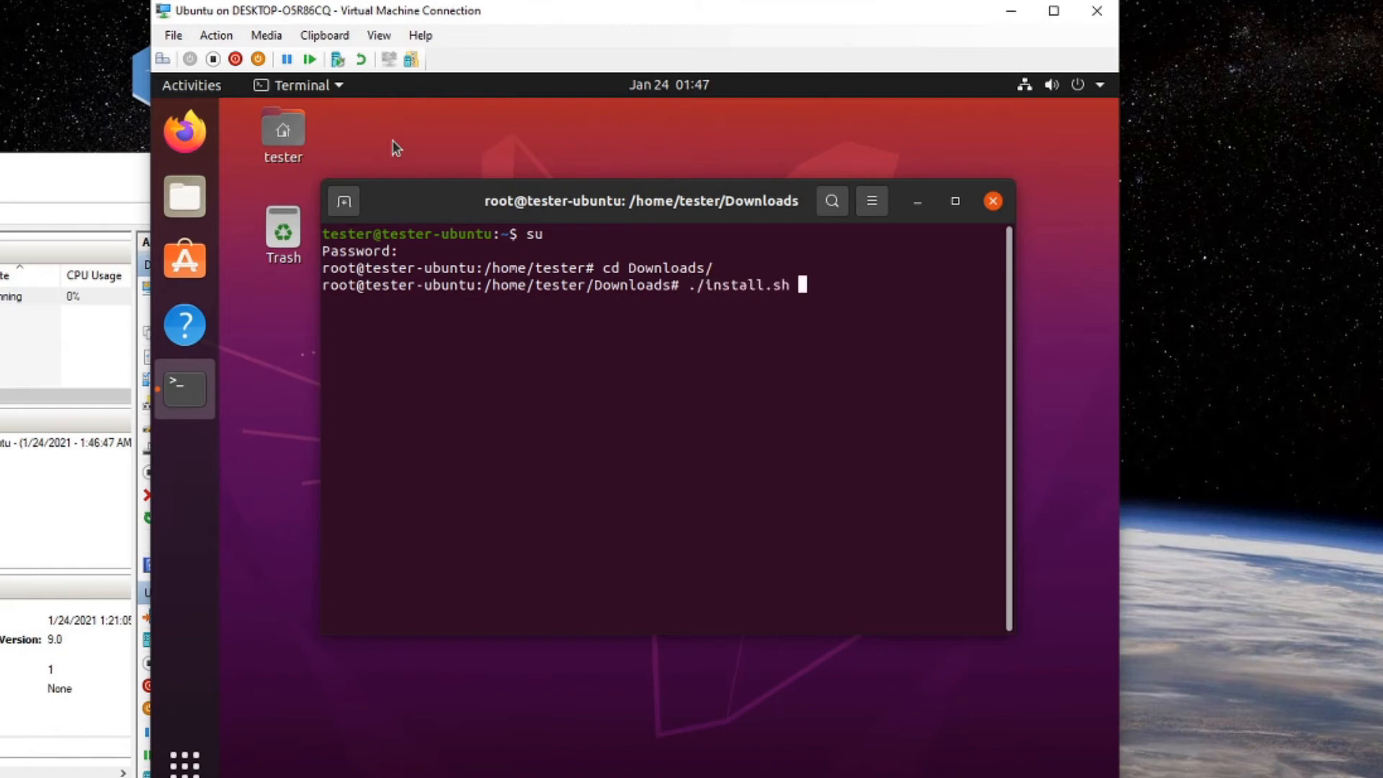
key(Return)
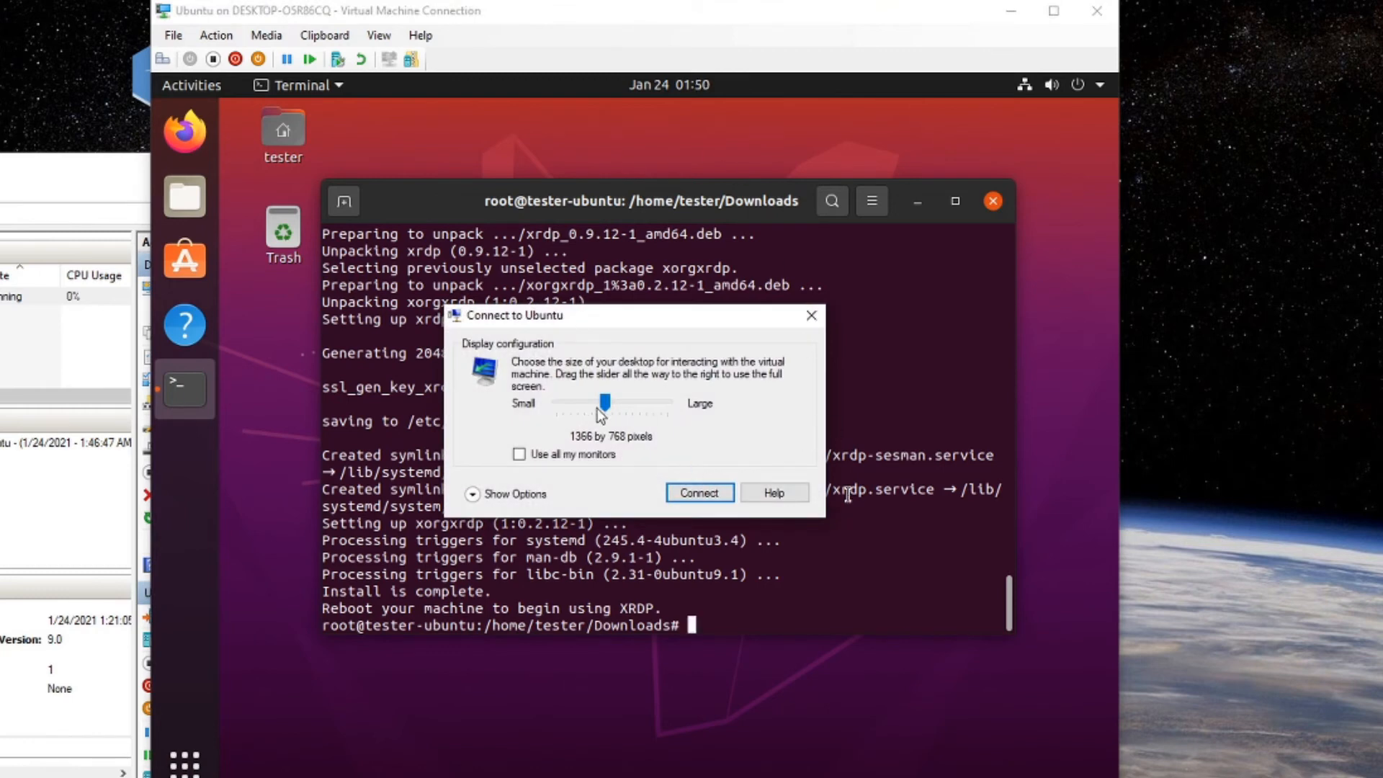
Connect at 1400 by 1050 with remote audio set to Play on this computer.
drag(605, 404, 618, 403)
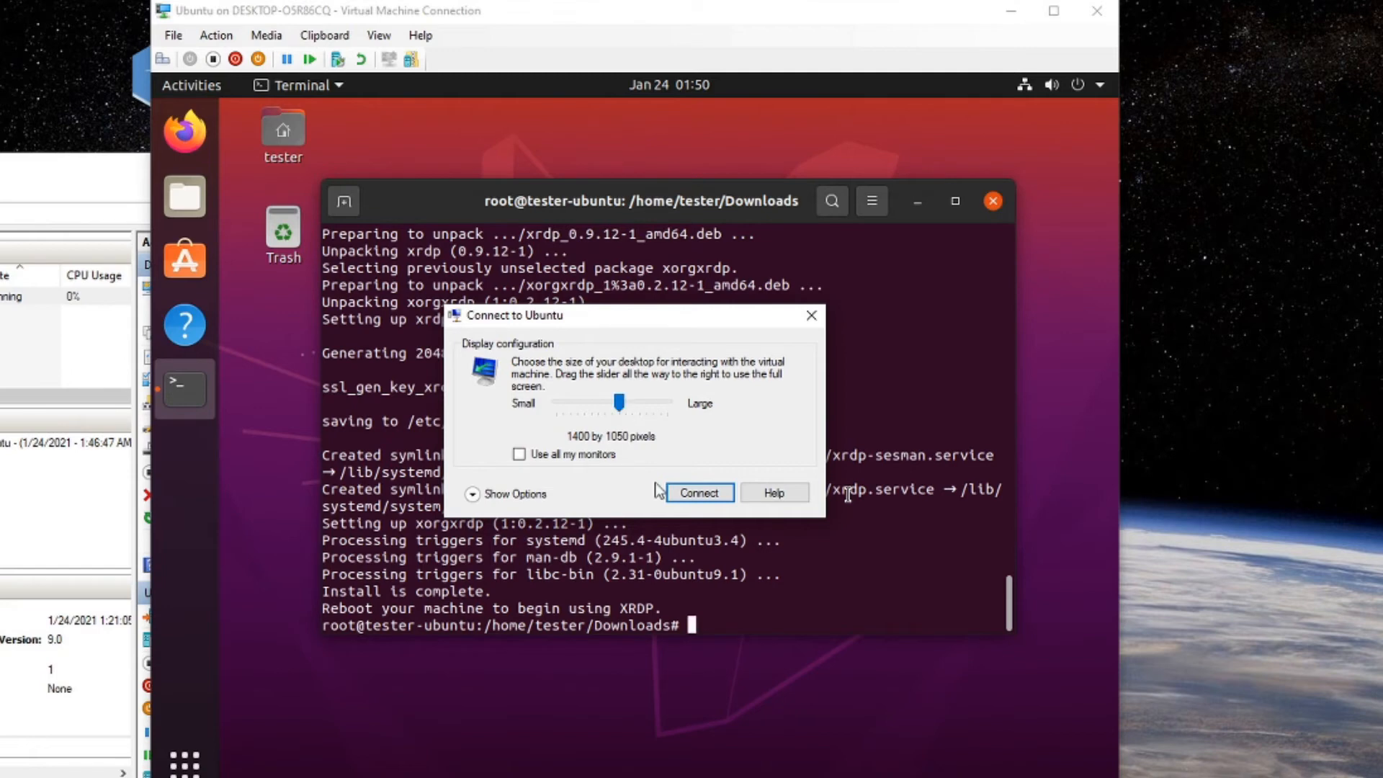
click(475, 494)
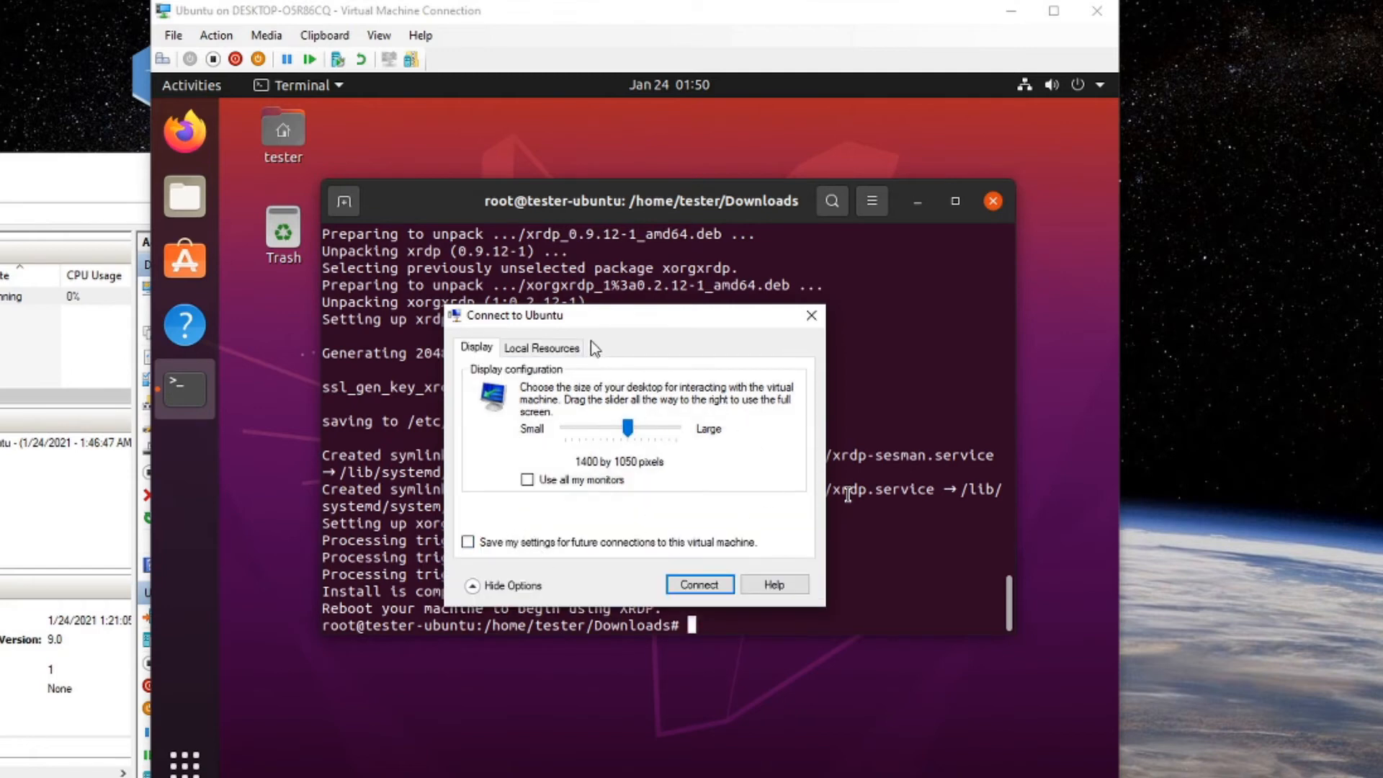
click(555, 353)
click(589, 417)
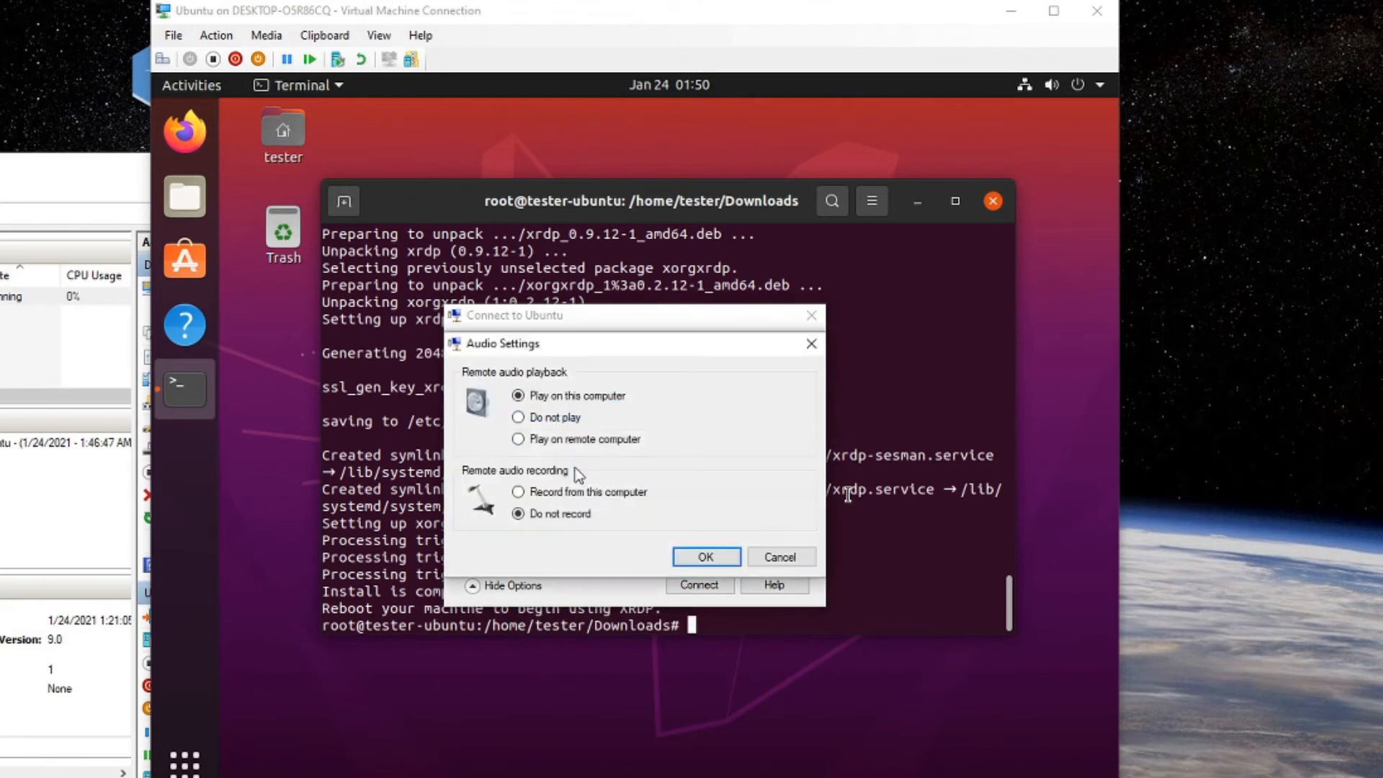
click(679, 559)
click(702, 584)
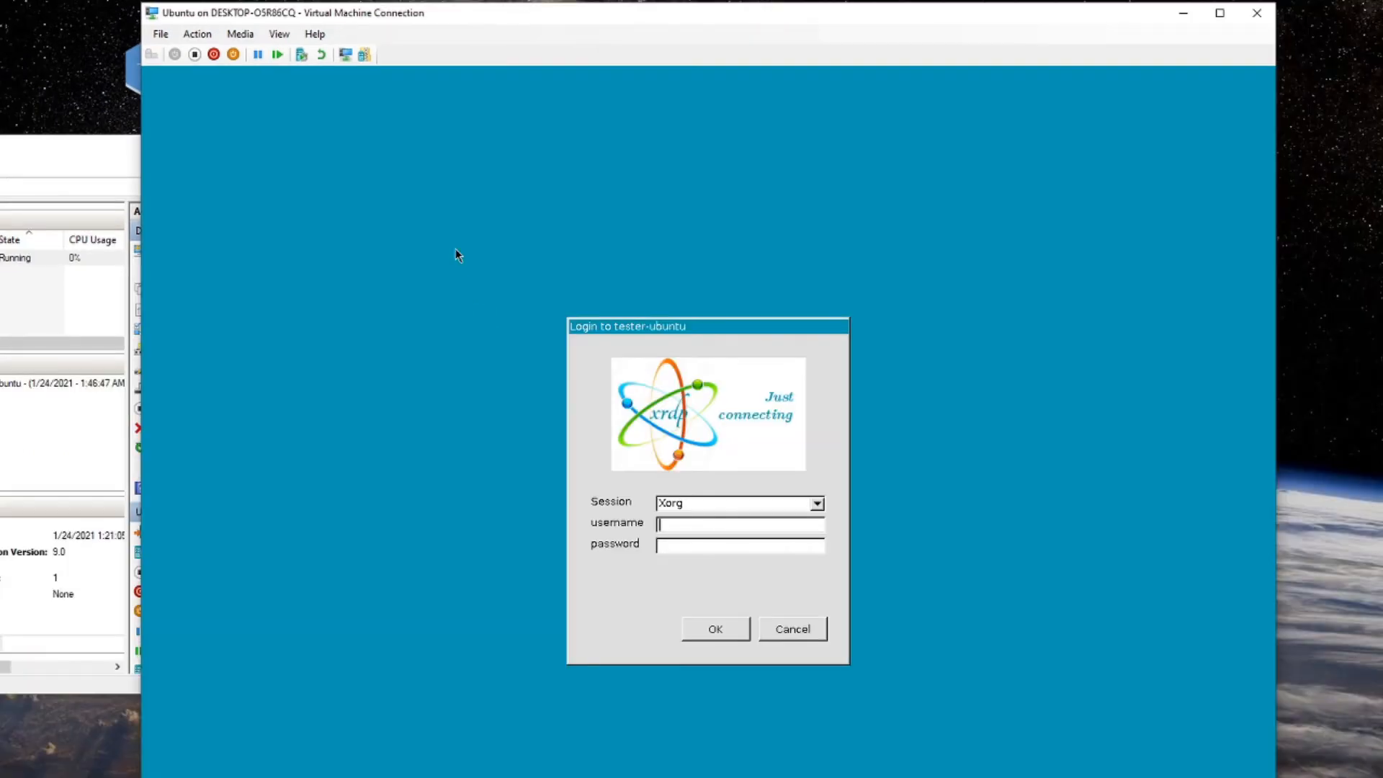
Sign in at the xrdp login screen with the user name and password.
text(tester)
key(Tab)
text(password)
key(Return)
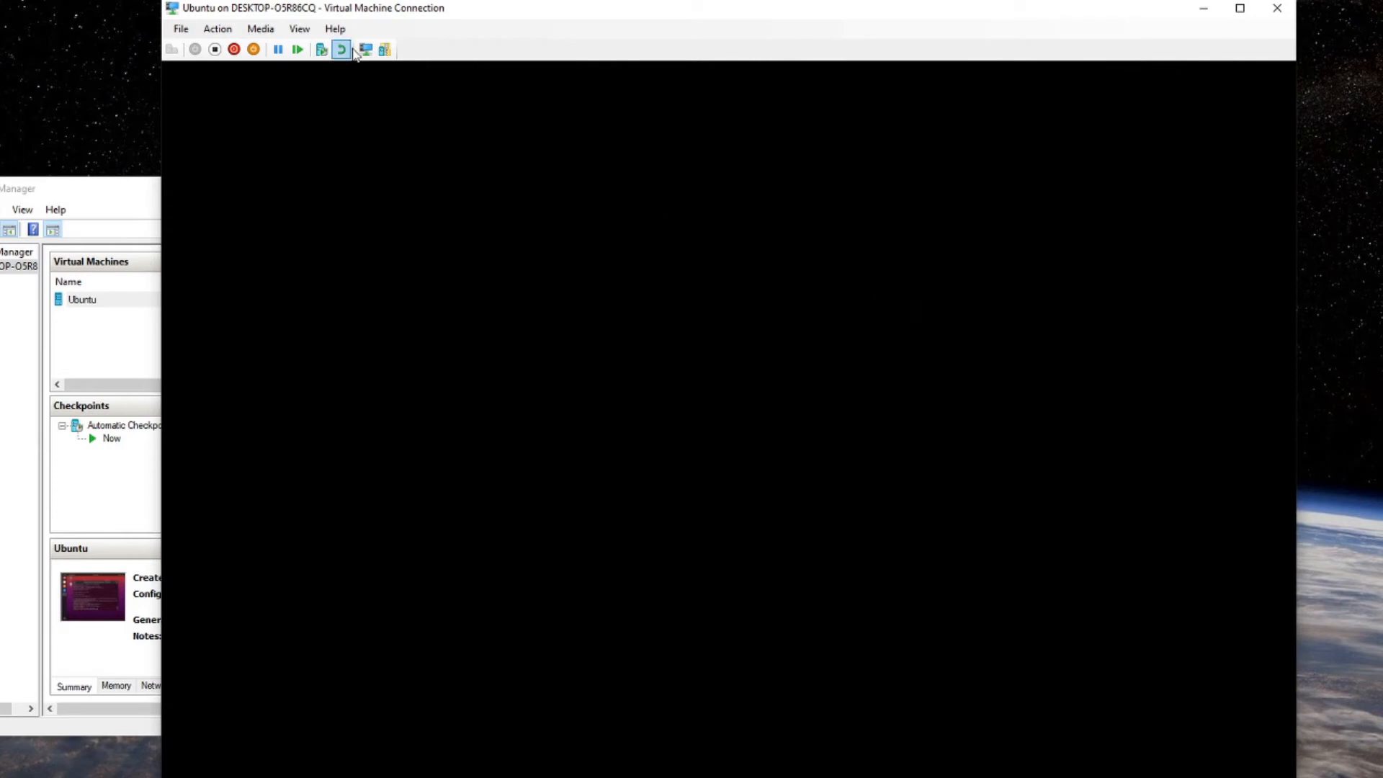
Switch back to a basic session and exit both shells to close the terminal.
click(365, 50)
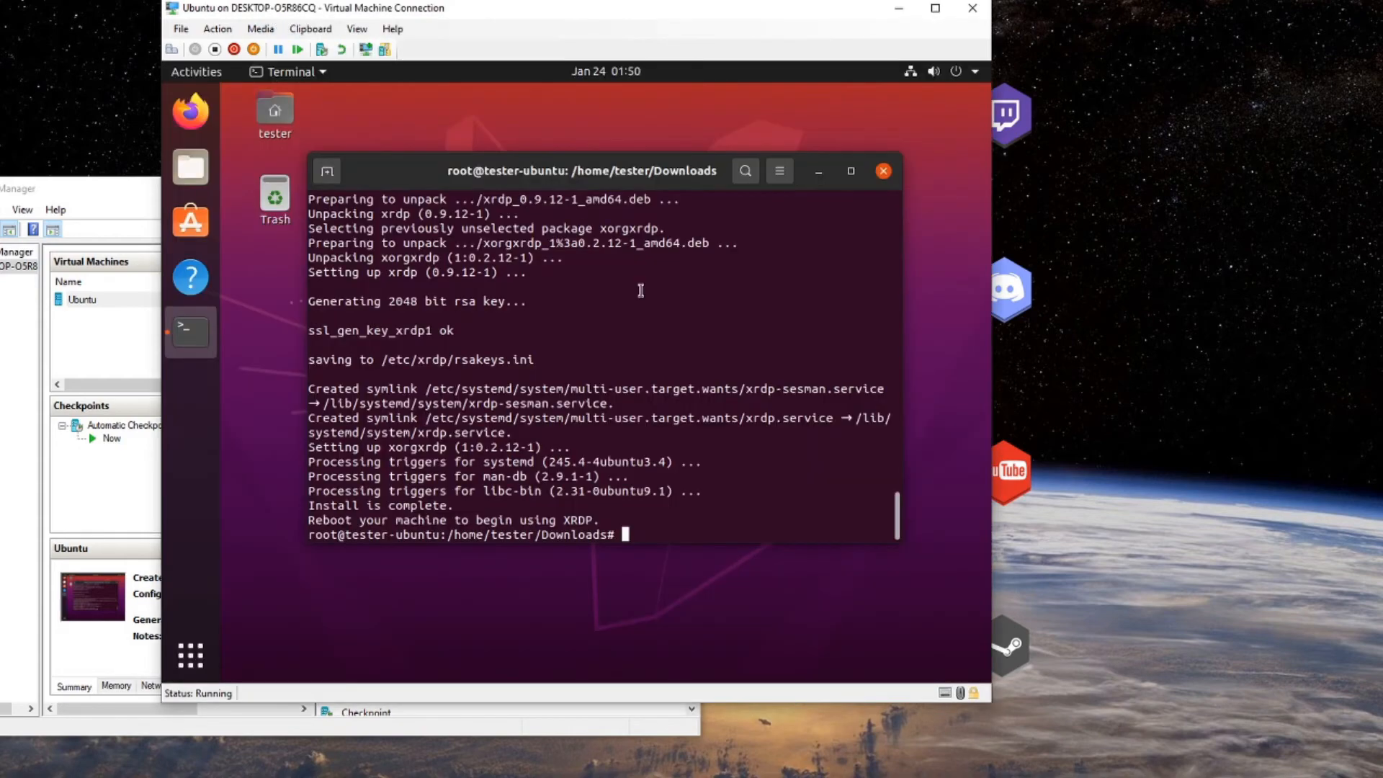
text(exit)
key(Return)
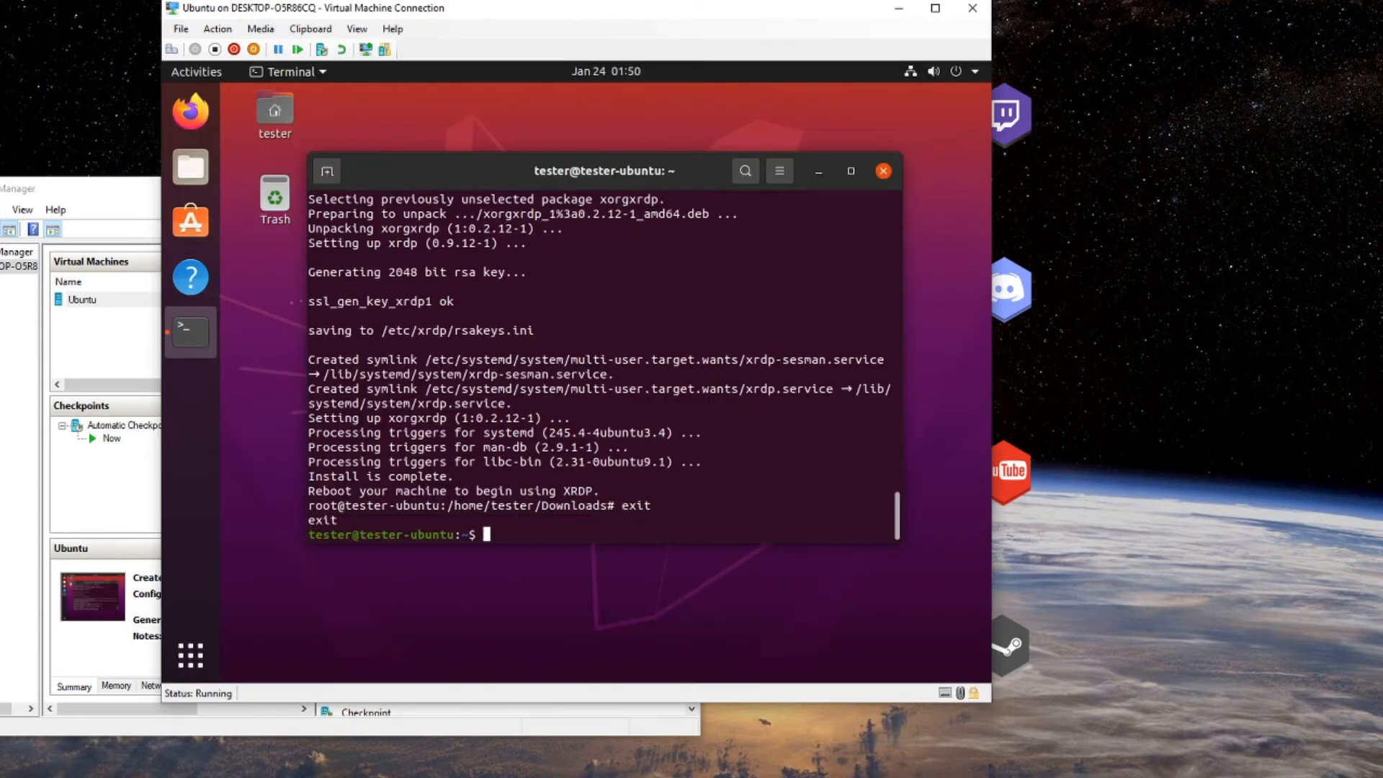
text(exit)
key(Return)
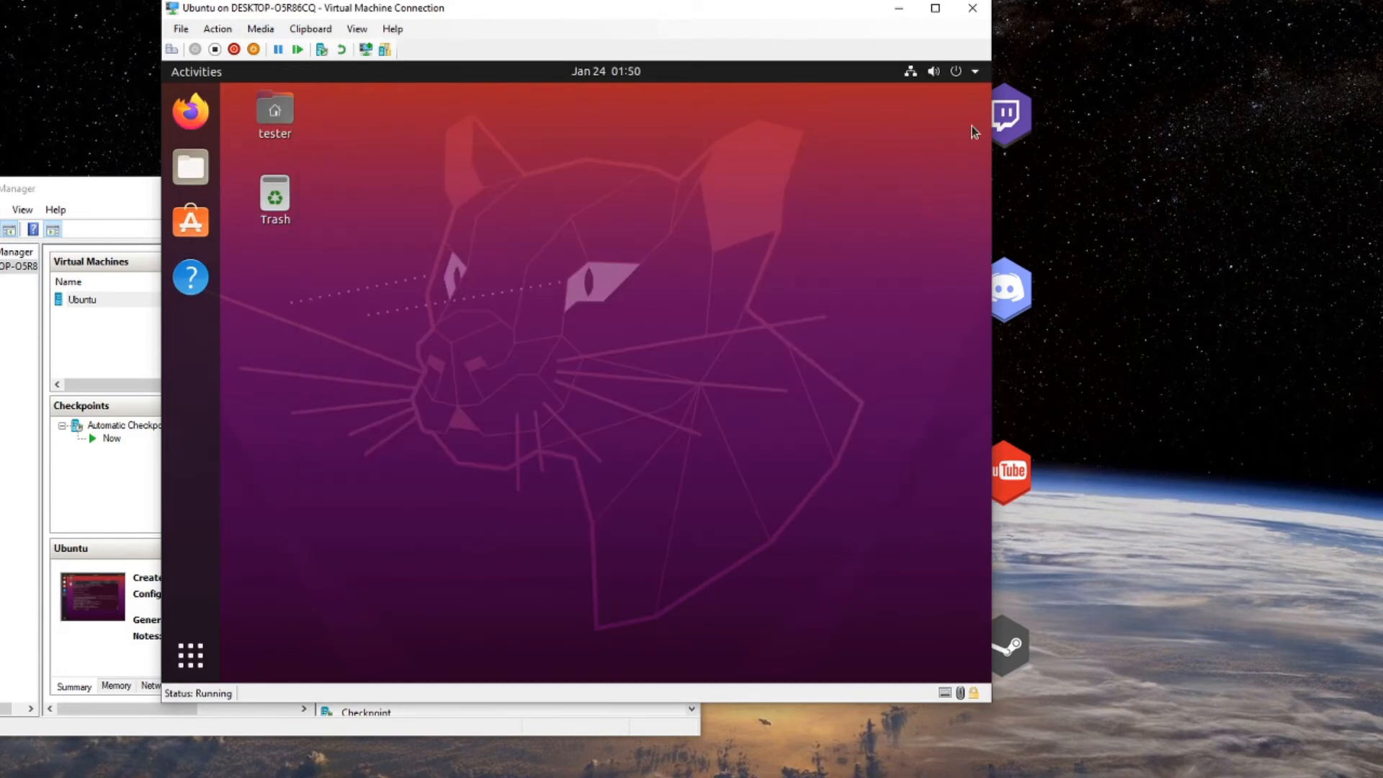
Power off Ubuntu via the system menu's Power Off / Log Out and confirm.
click(958, 72)
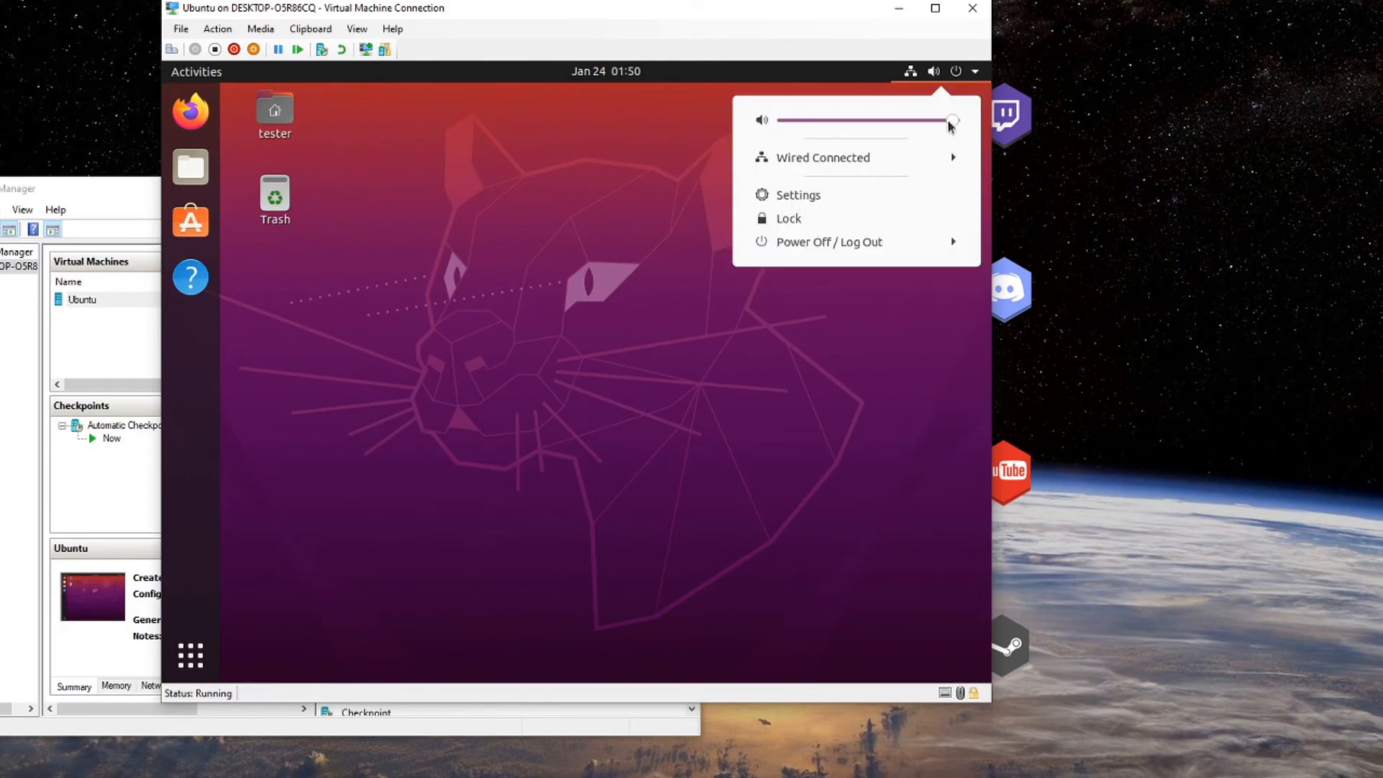
click(898, 237)
click(885, 327)
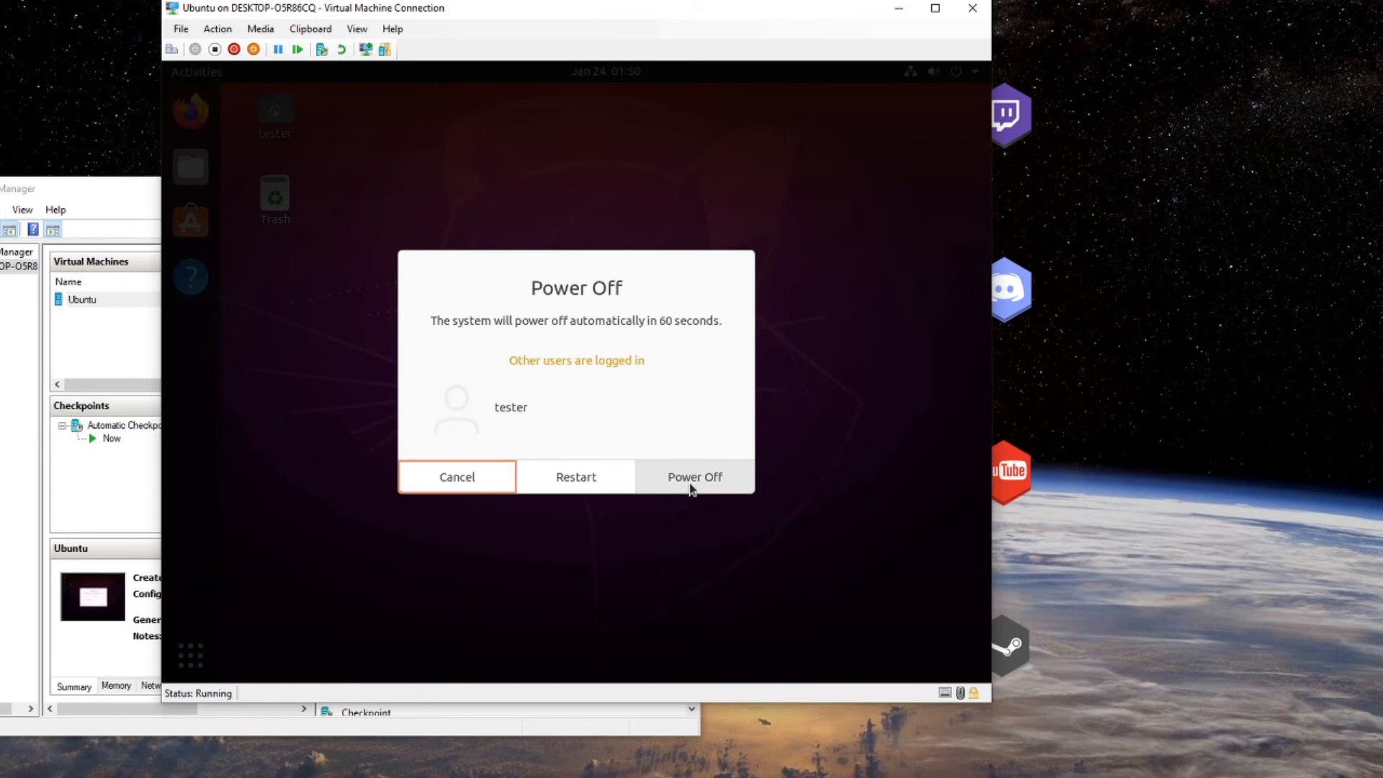
click(708, 473)
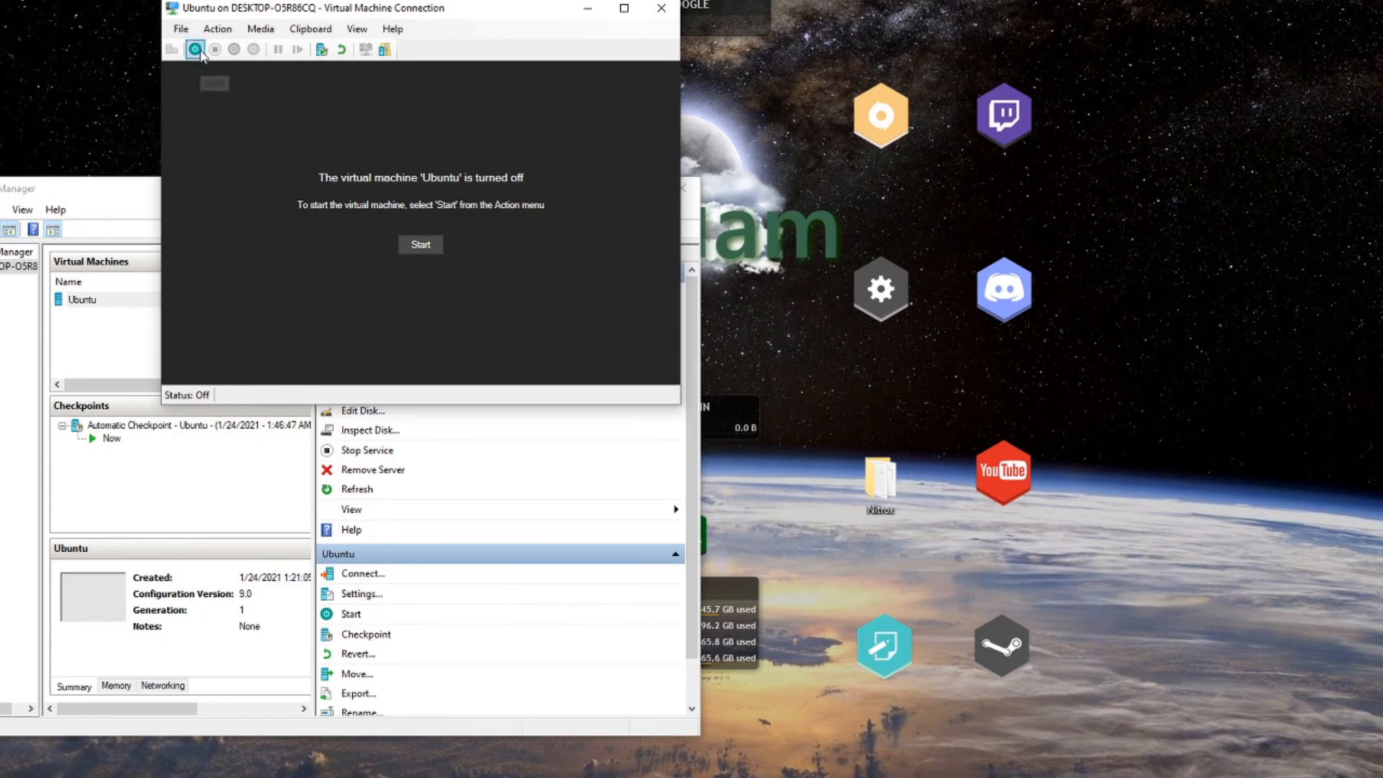
Close and reconnect to the Ubuntu VM, then start it with Continue instead of the checkpoint.
click(661, 8)
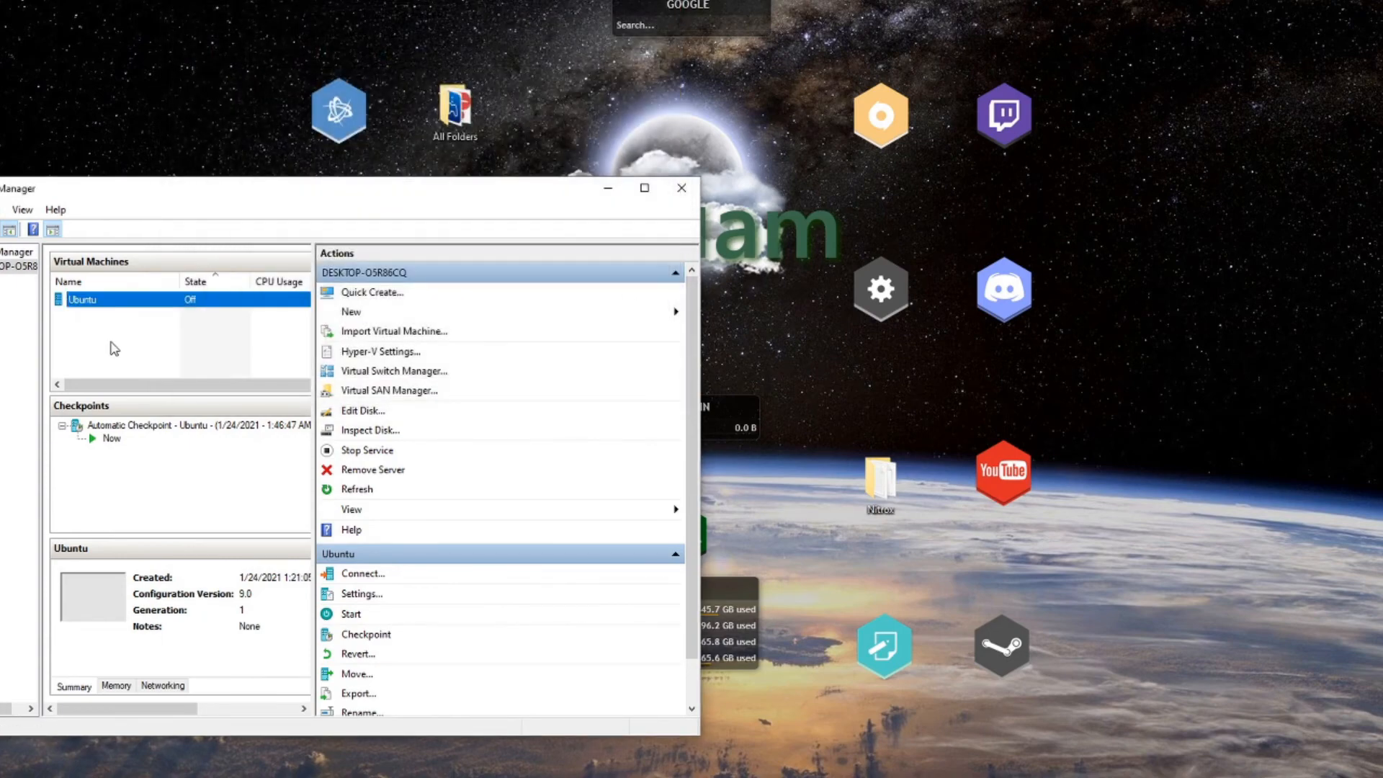
right_click(188, 305)
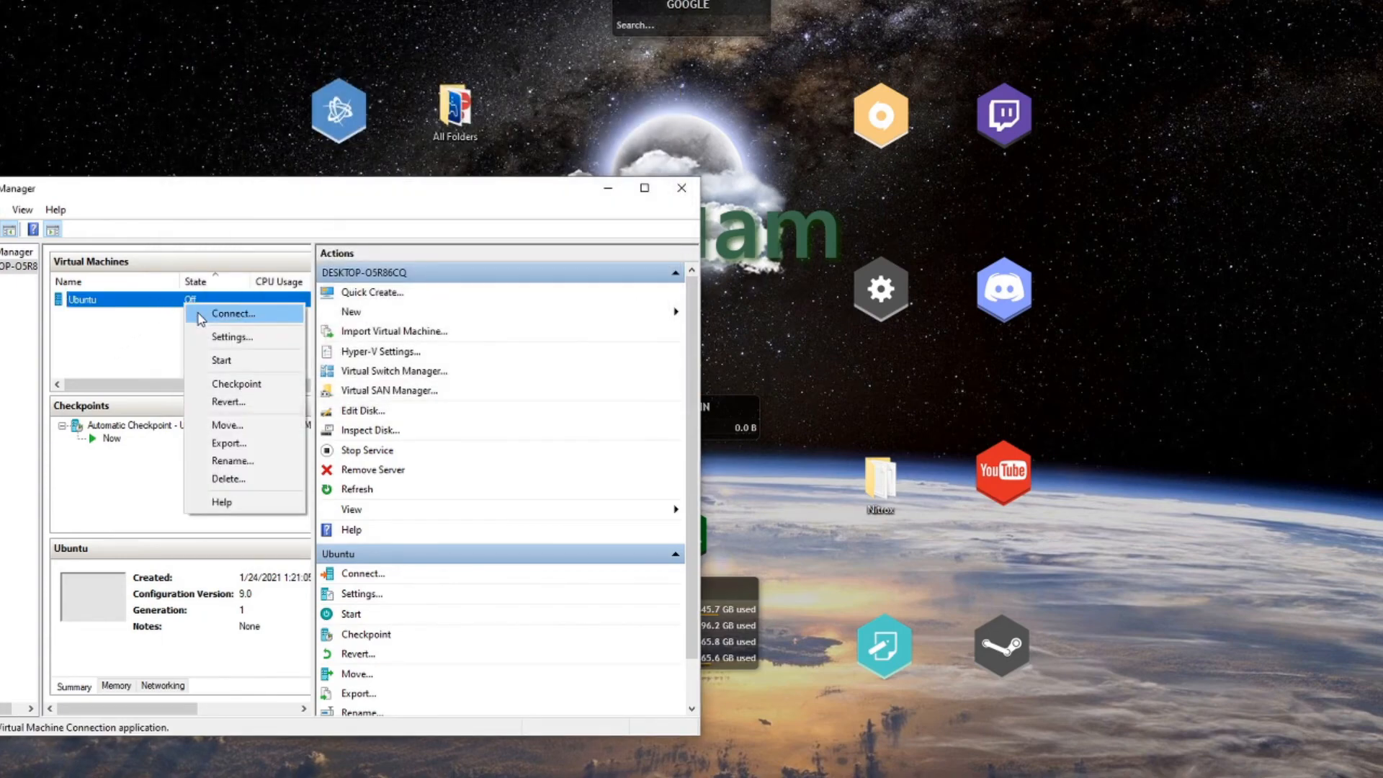
click(206, 318)
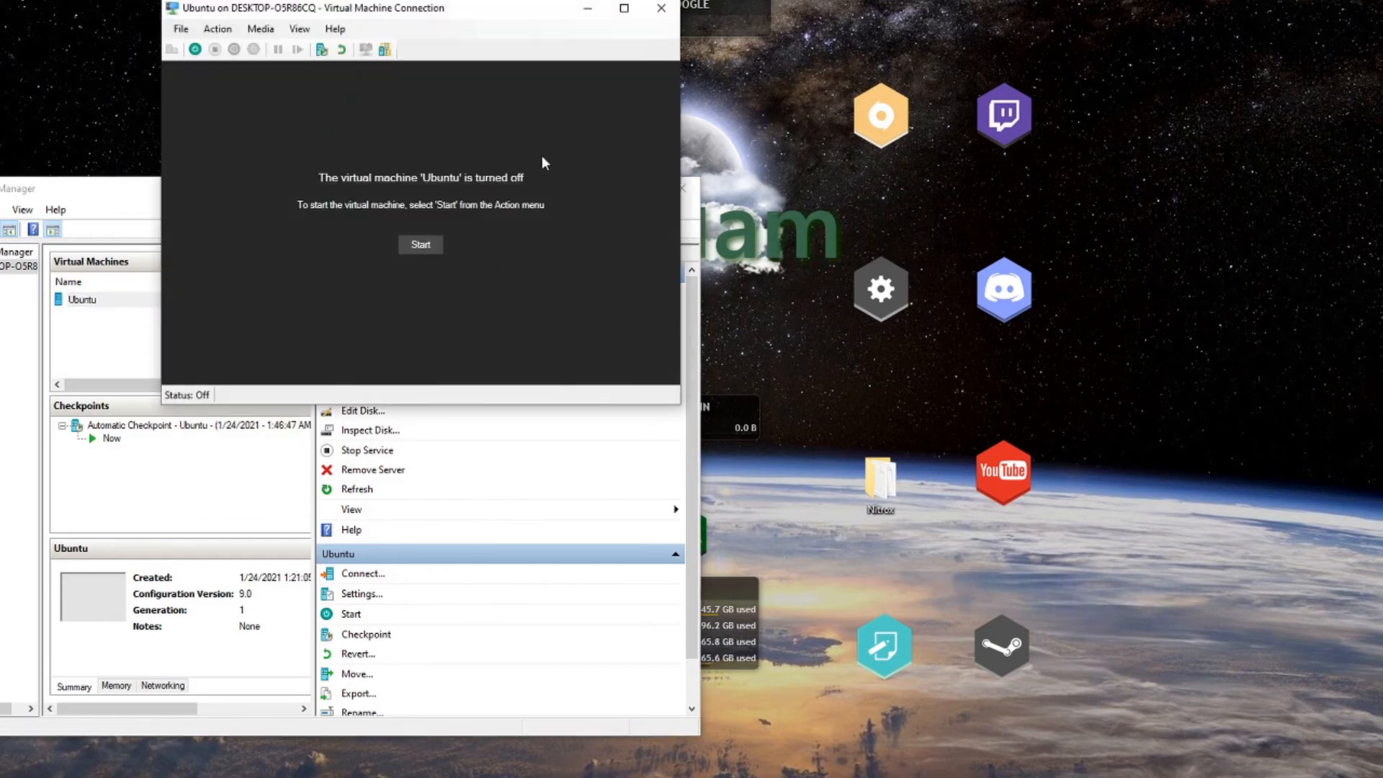
click(428, 252)
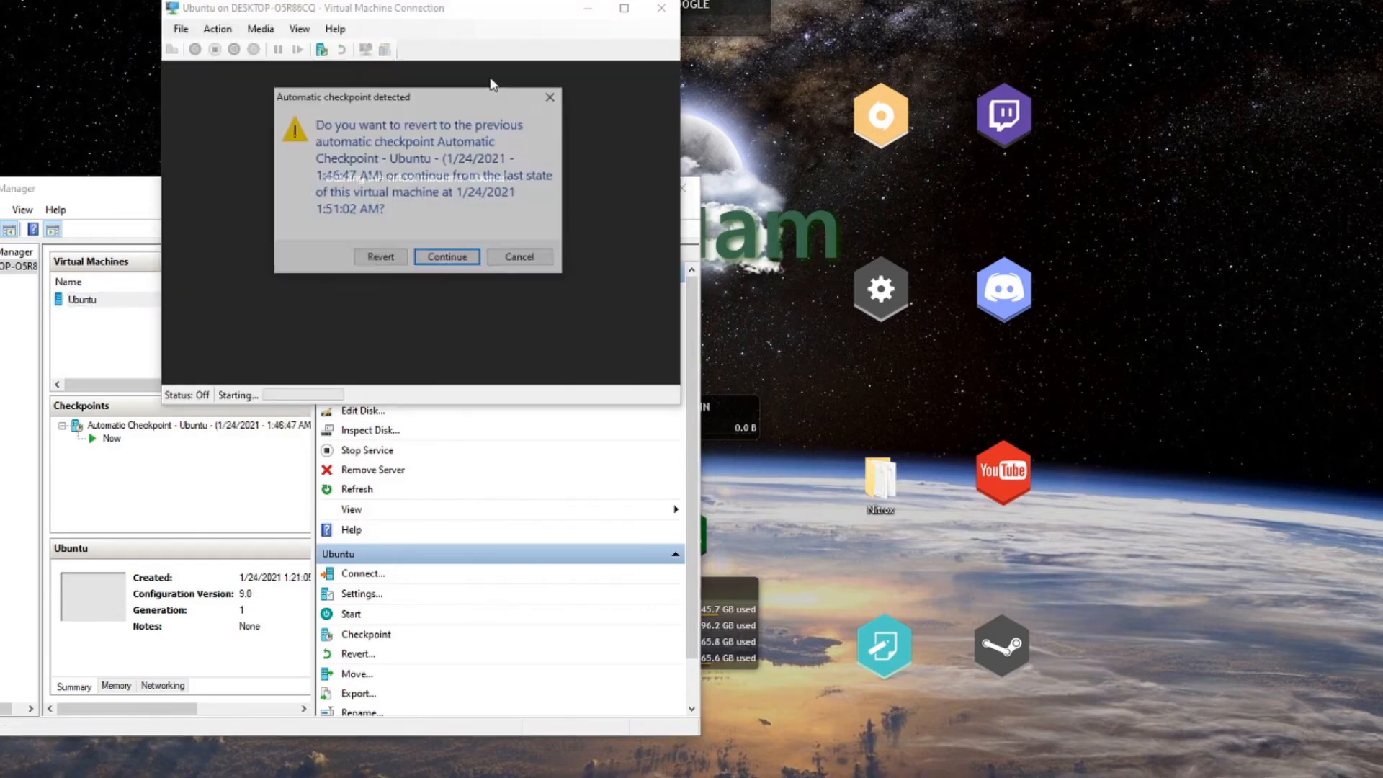
click(447, 257)
drag(498, 8, 777, 147)
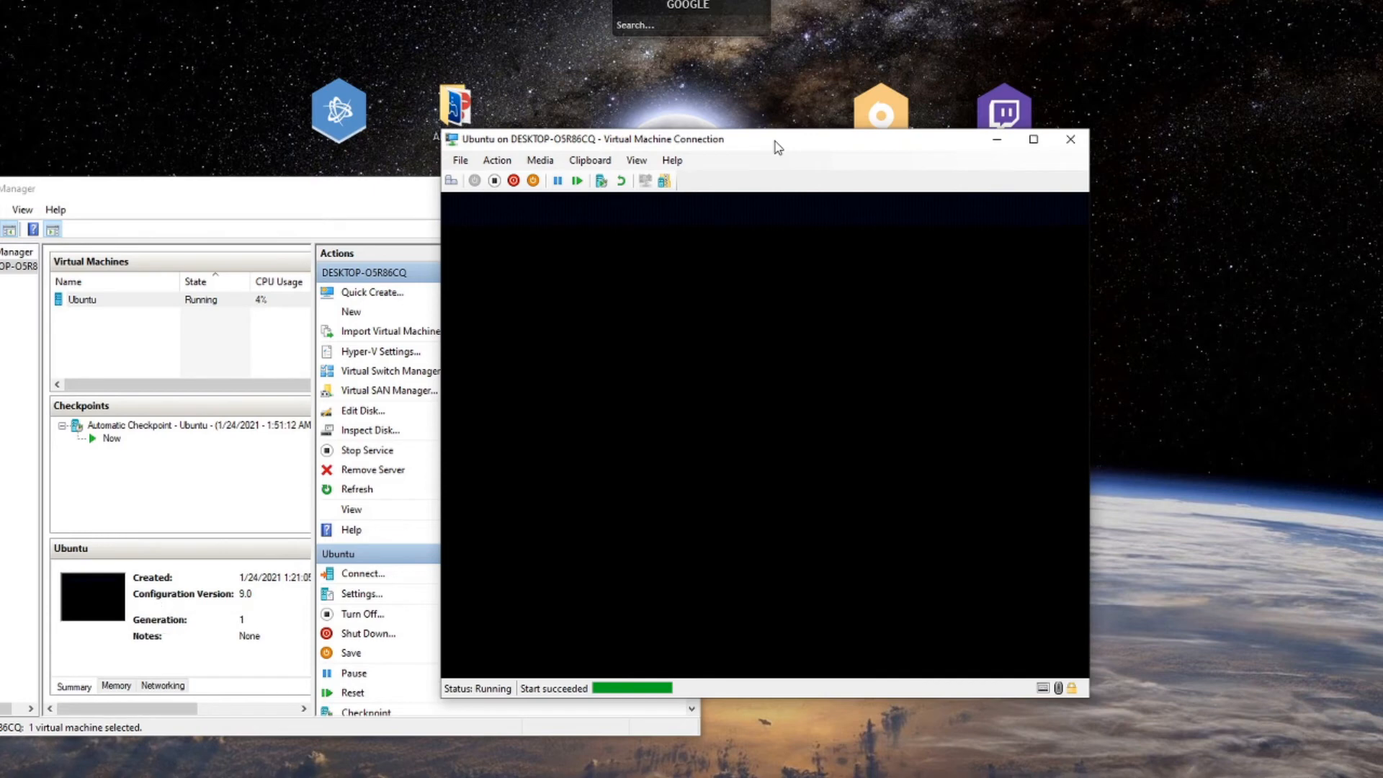
Connect to Ubuntu in an enhanced session at 1440 by 900 resolution.
drag(809, 141, 746, 141)
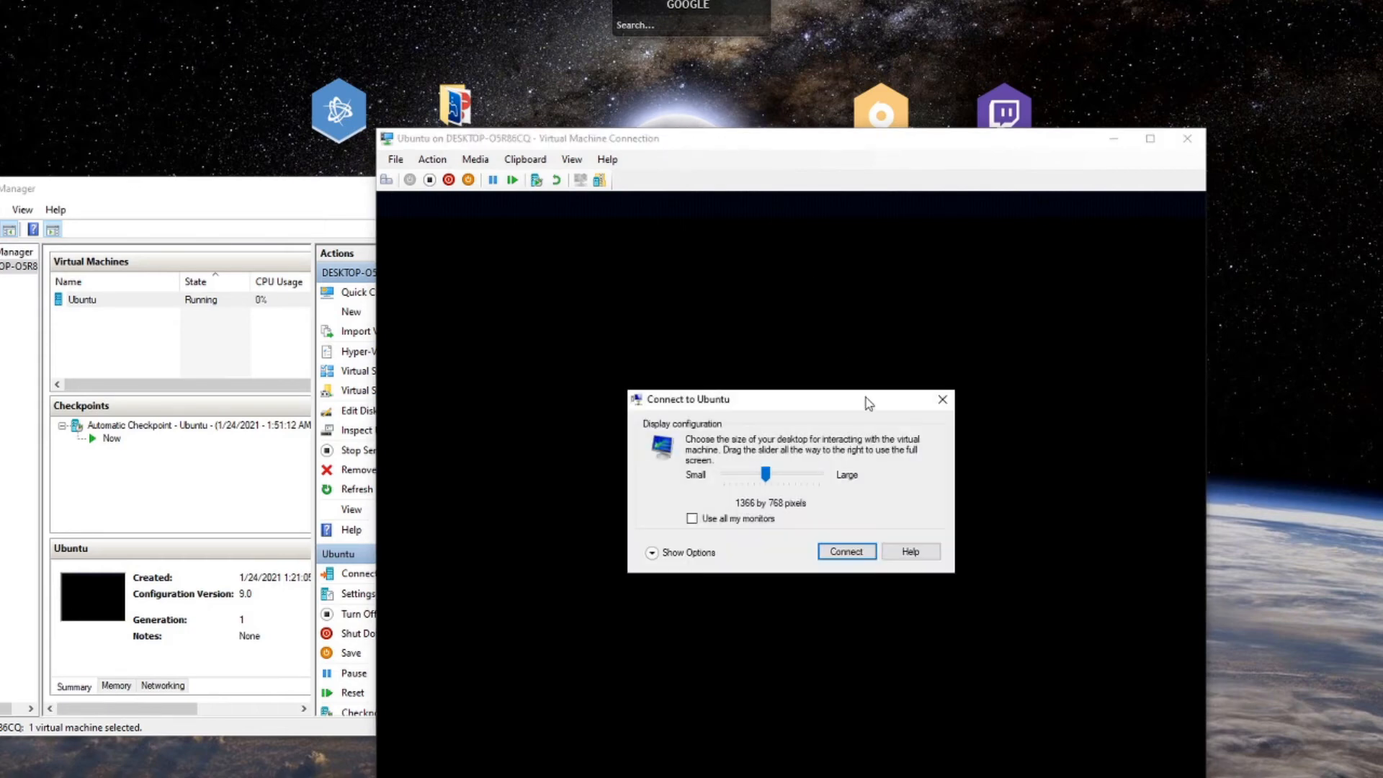
drag(769, 481, 779, 481)
click(841, 552)
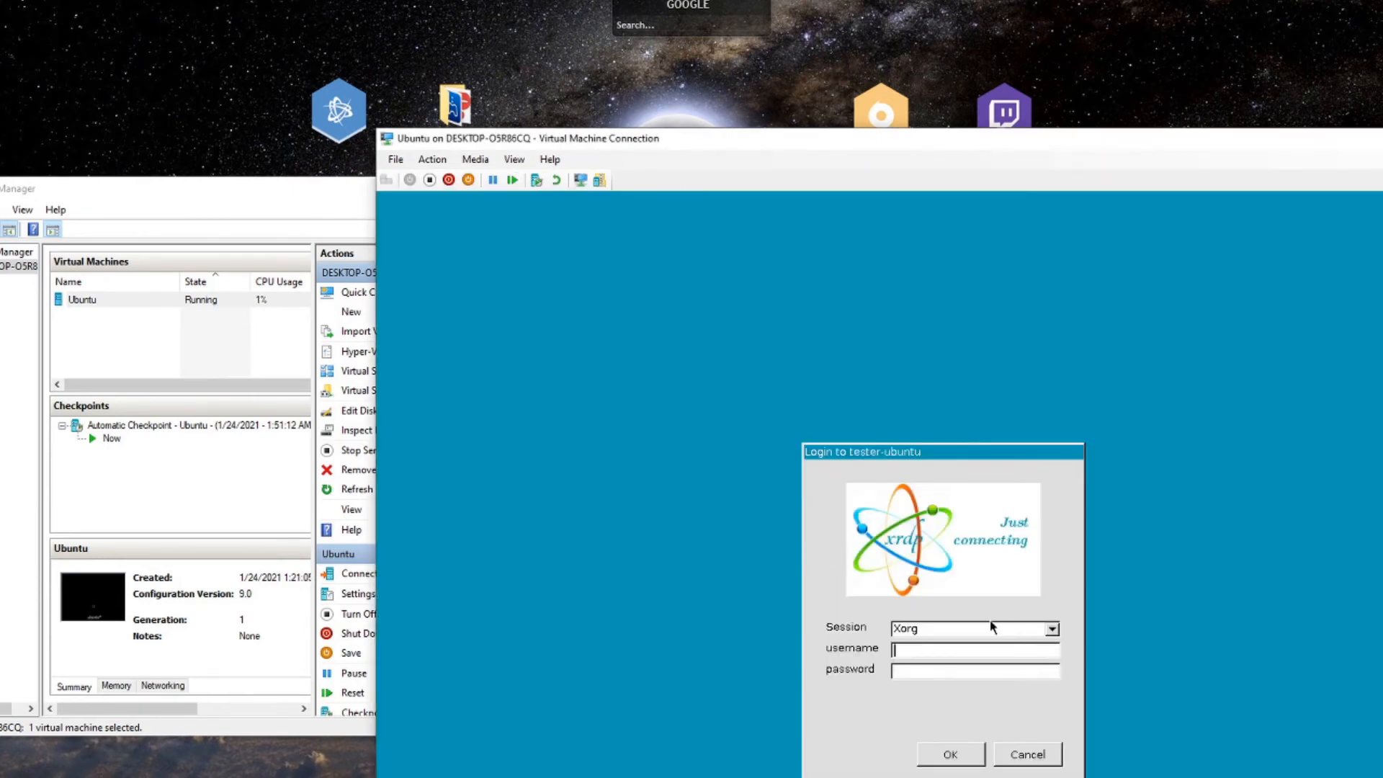
Sign in at the xrdp login screen with the account username and password.
text(tester)
key(Tab)
text(password)
key(Return)
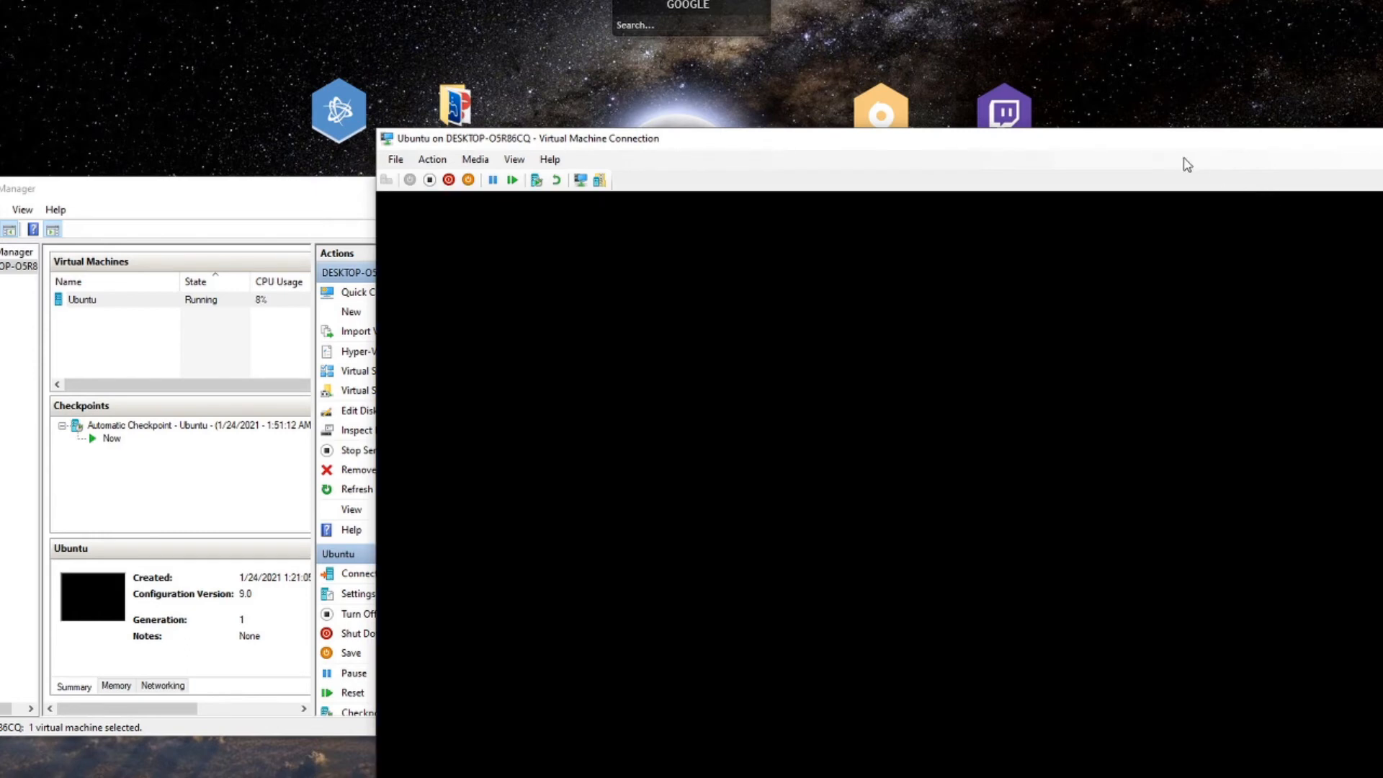
drag(1168, 146, 1017, 11)
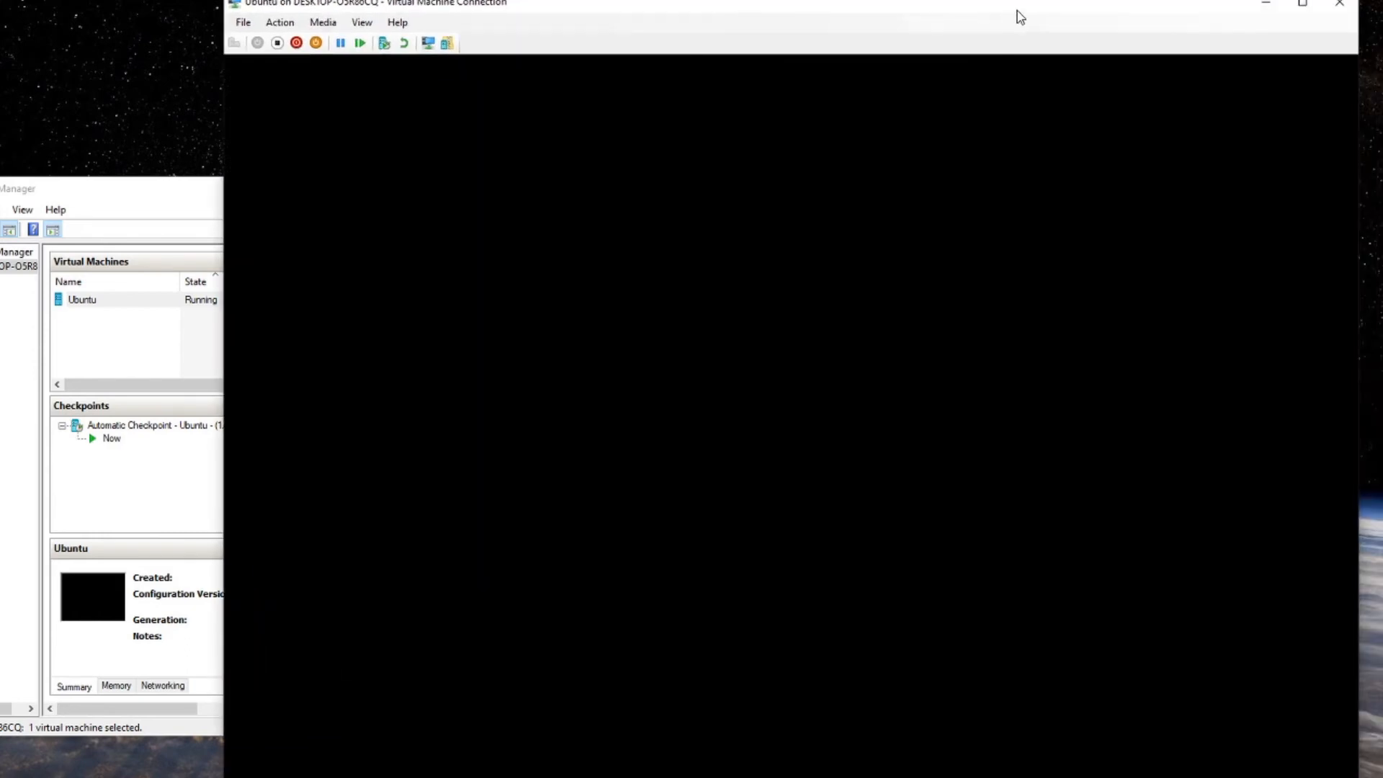
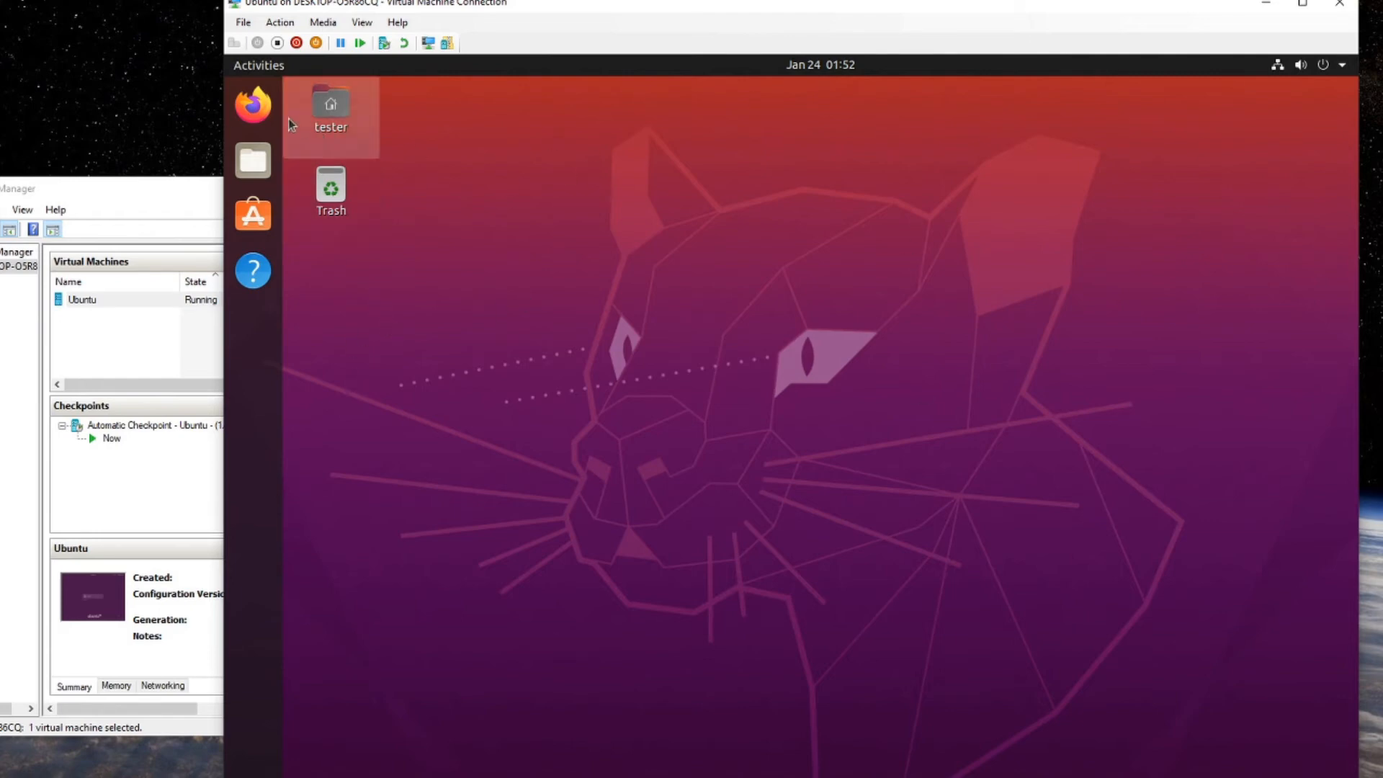
Look over the setup guide in the browser, then close it.
click(252, 105)
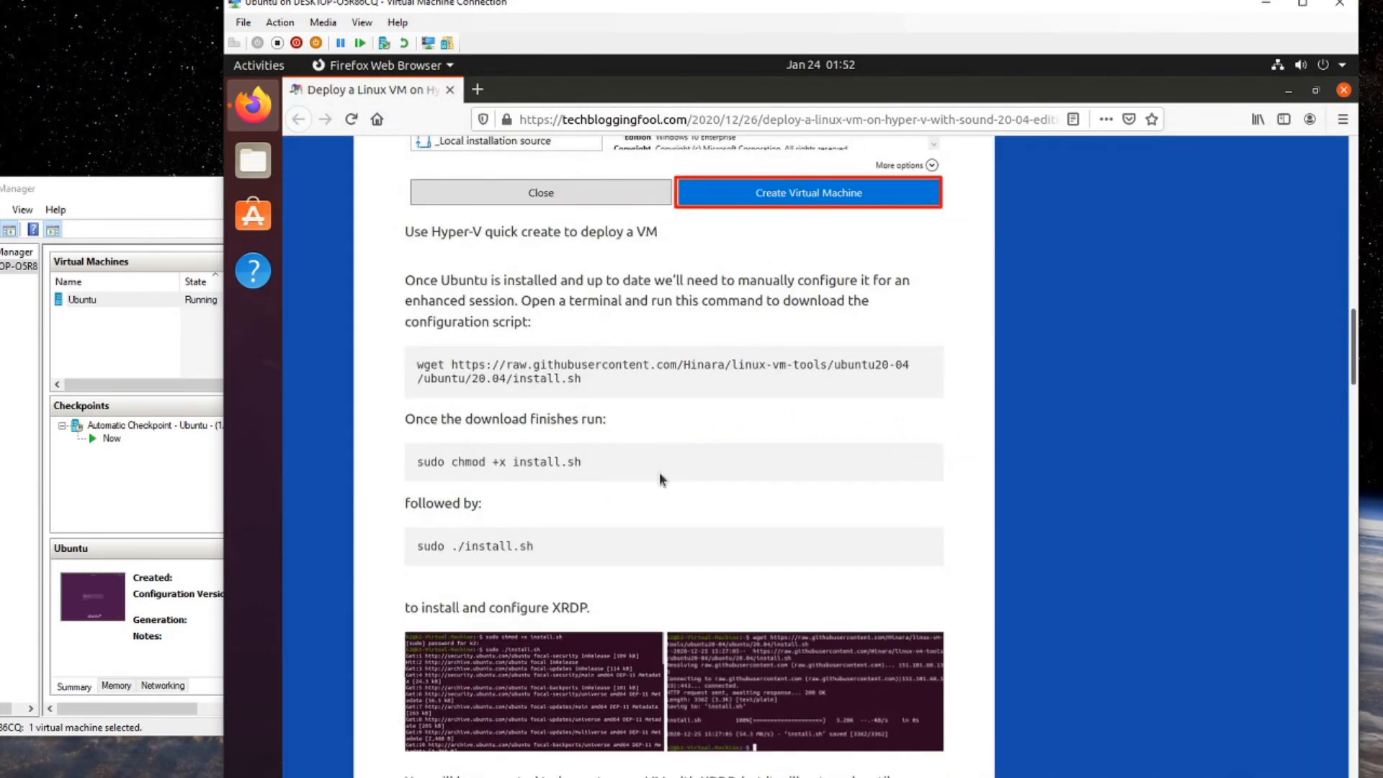
scroll(733, 444, down, 3)
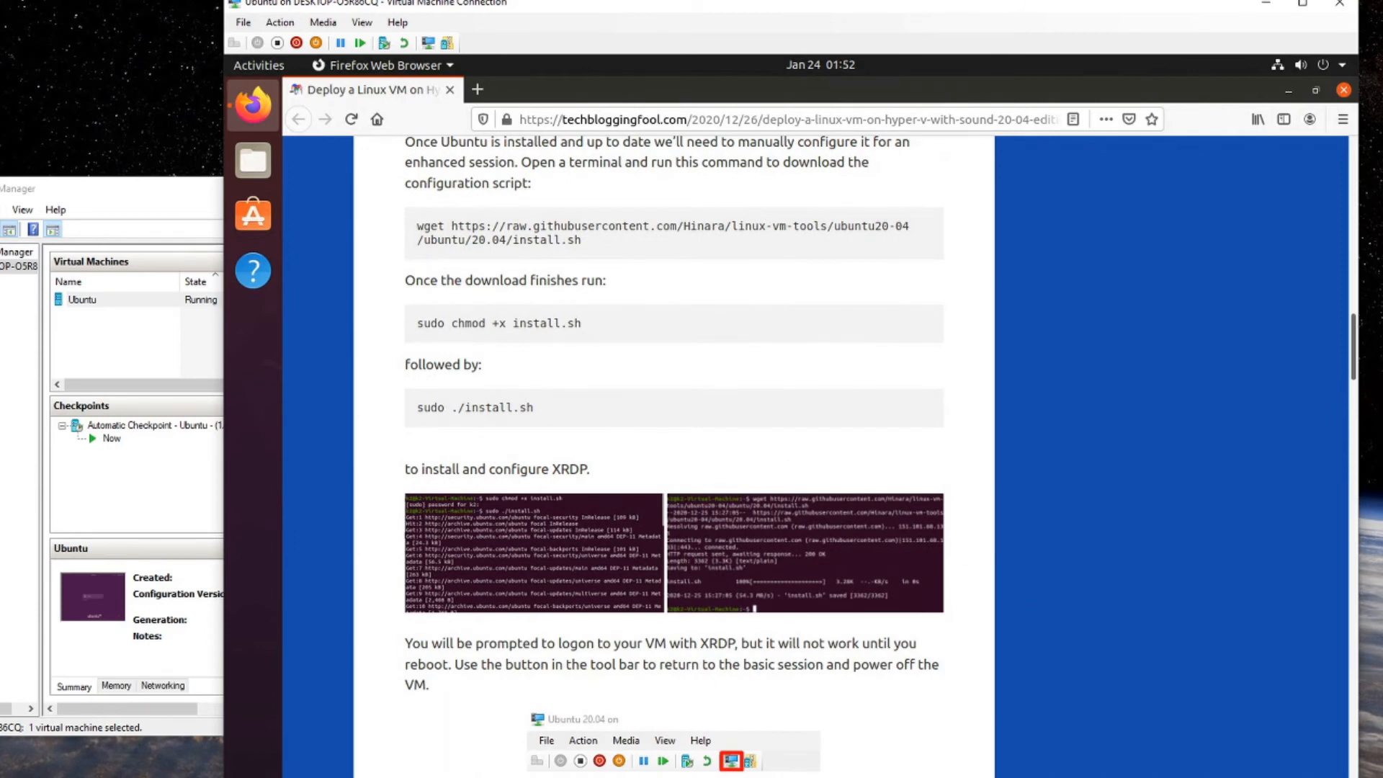
scroll(898, 450, down, 3)
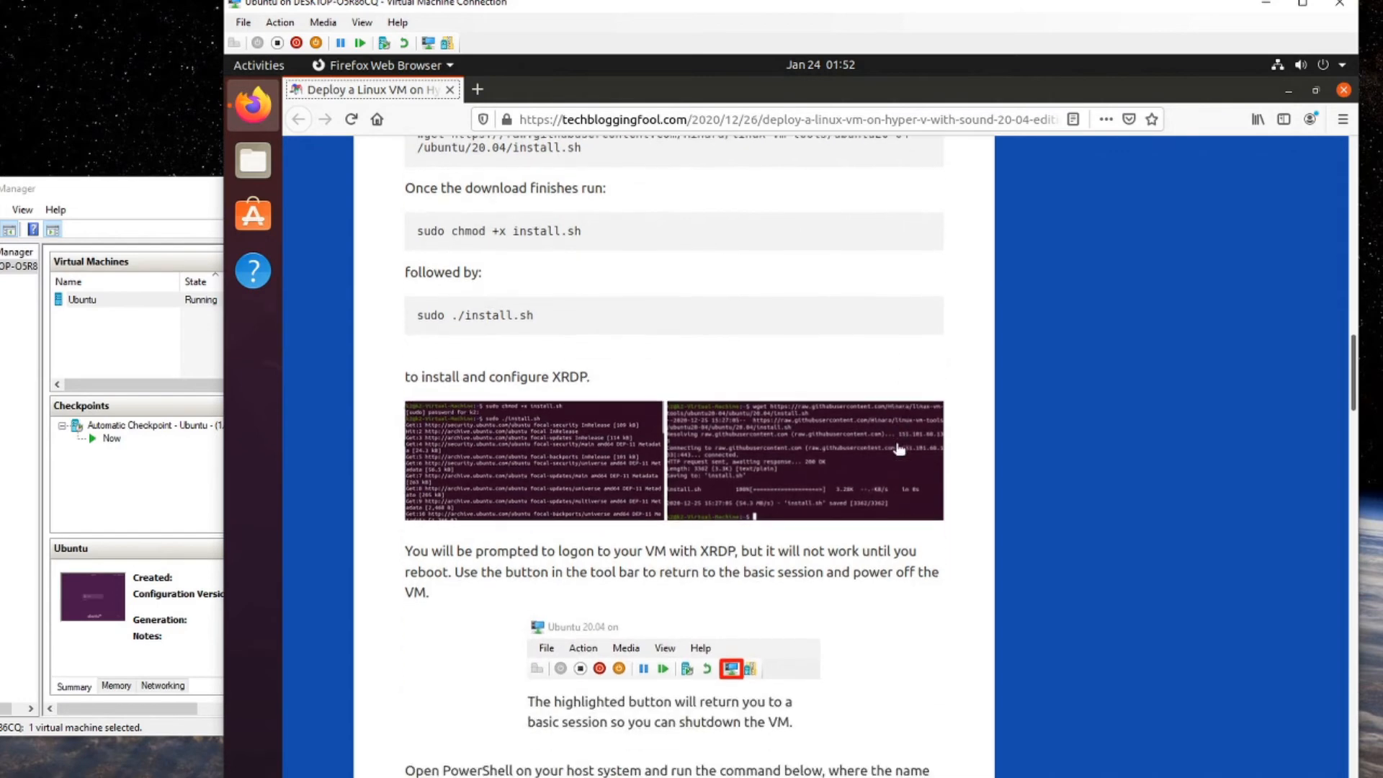
scroll(896, 450, up, 3)
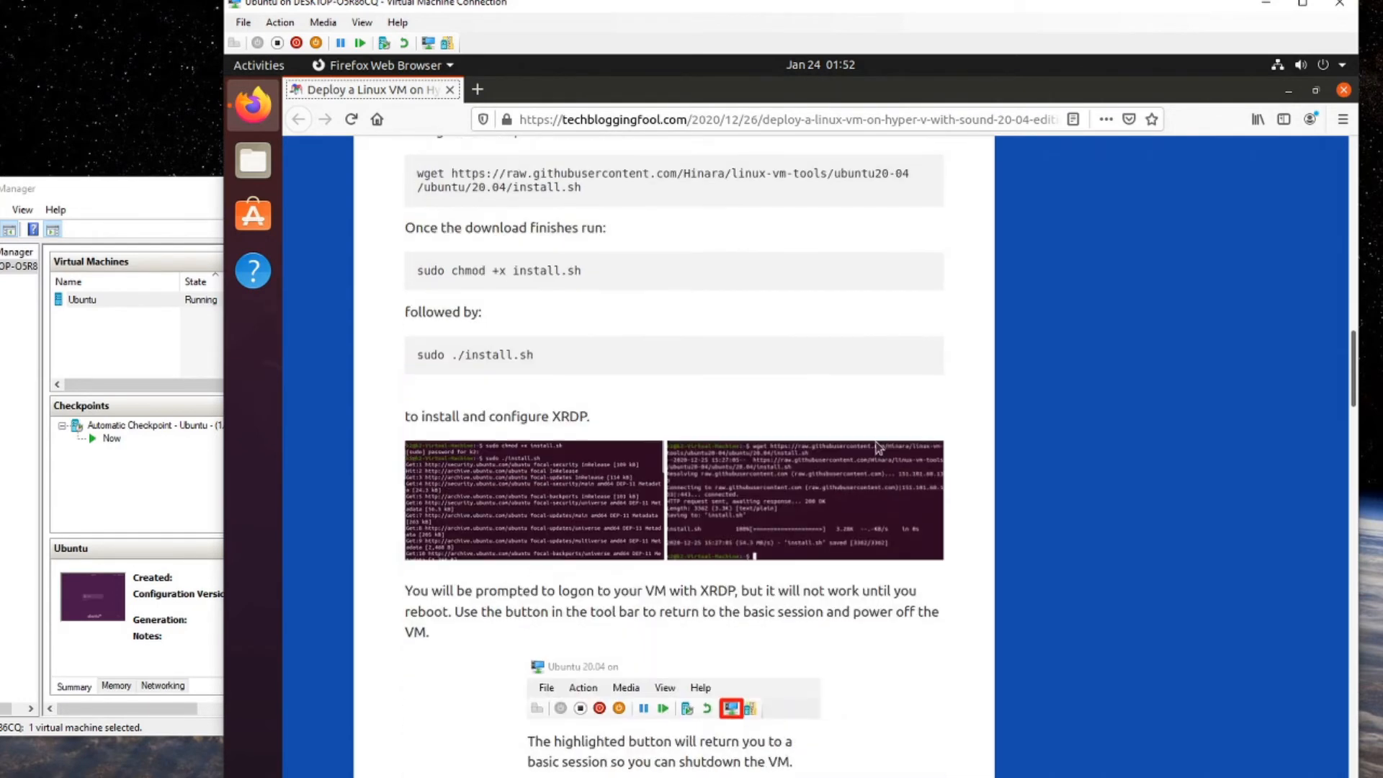
click(1344, 90)
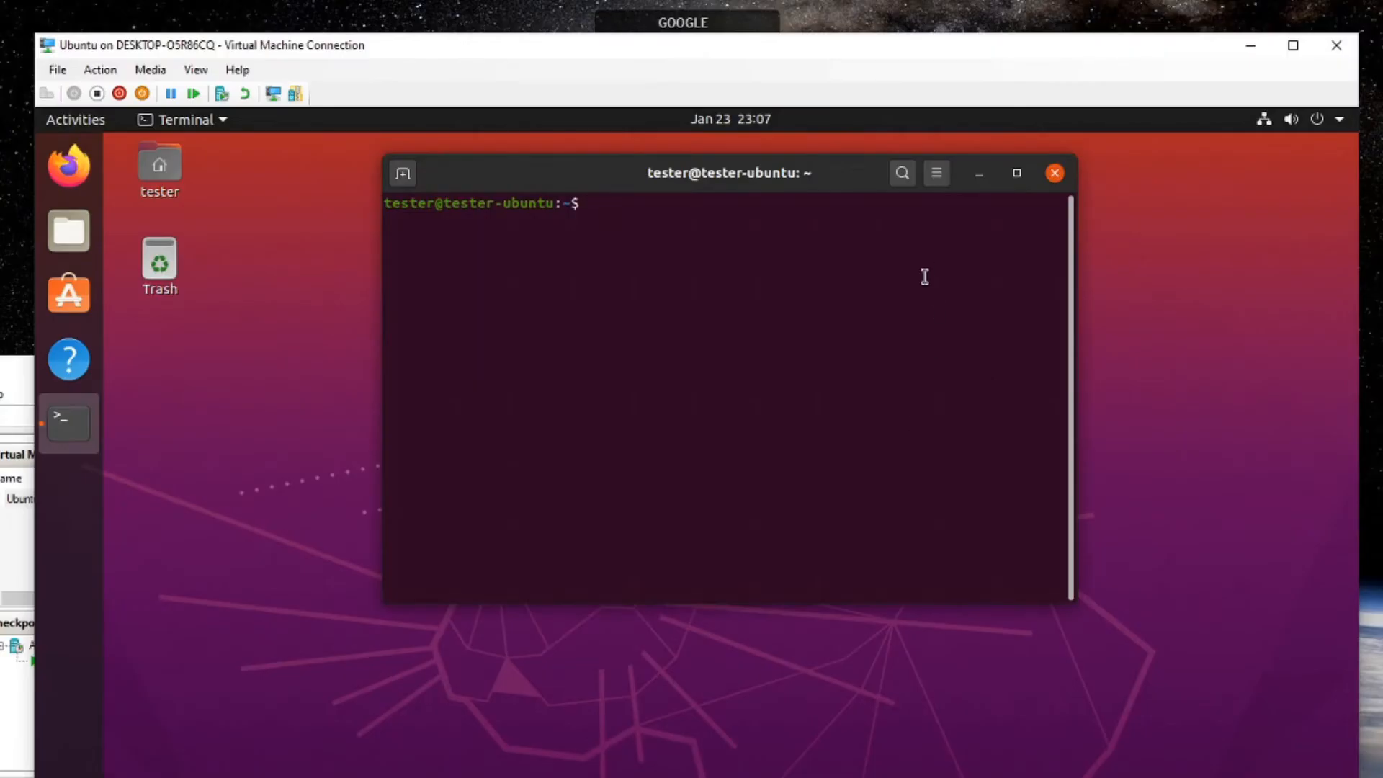
Run sudo apt install for git, libpulse-dev, autoconf, m4, intltool, build-essential, dpkg-dev, libtool and audio dev libraries.
text(sudo apt install git libg)
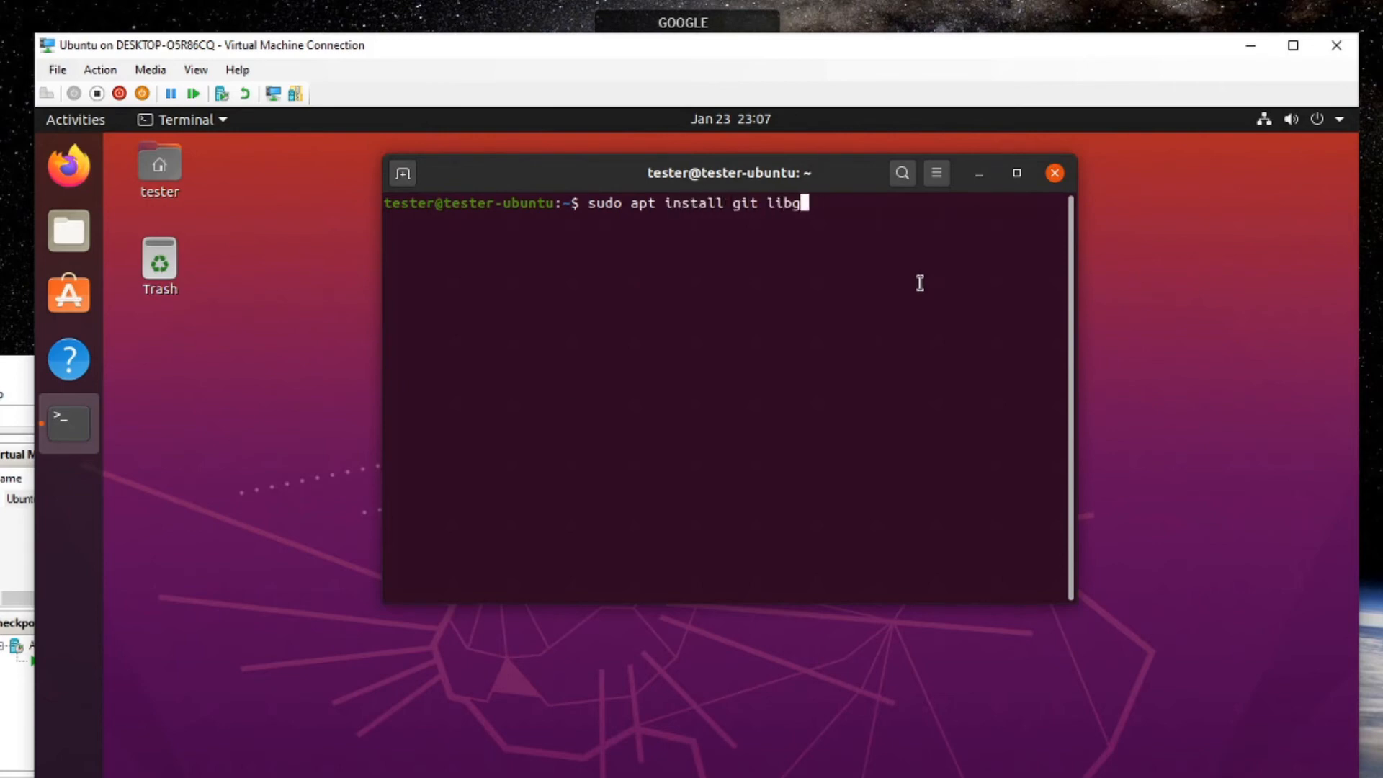
key(BackSpace)
text(pulse-dev autoconf m4 )
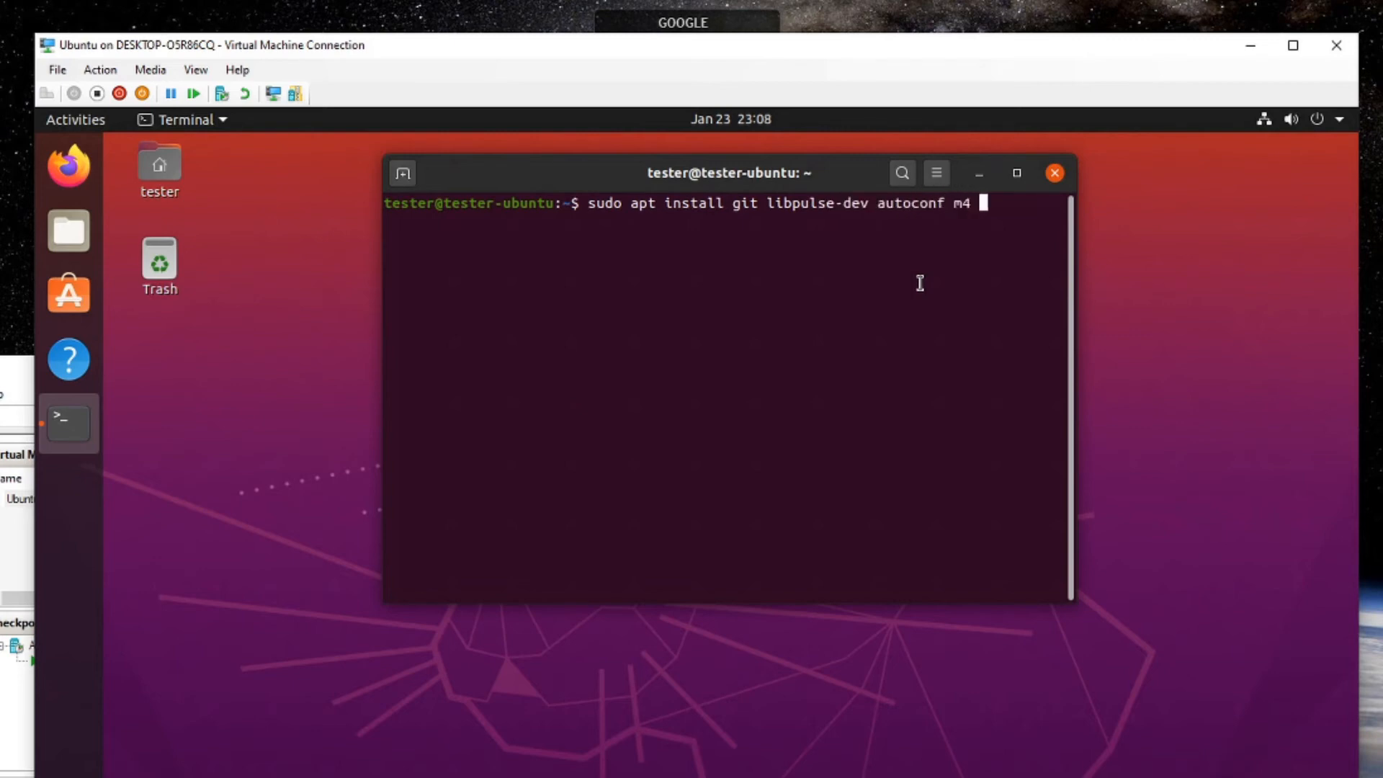
text(intltoo)
text(l build-es)
text(sential )
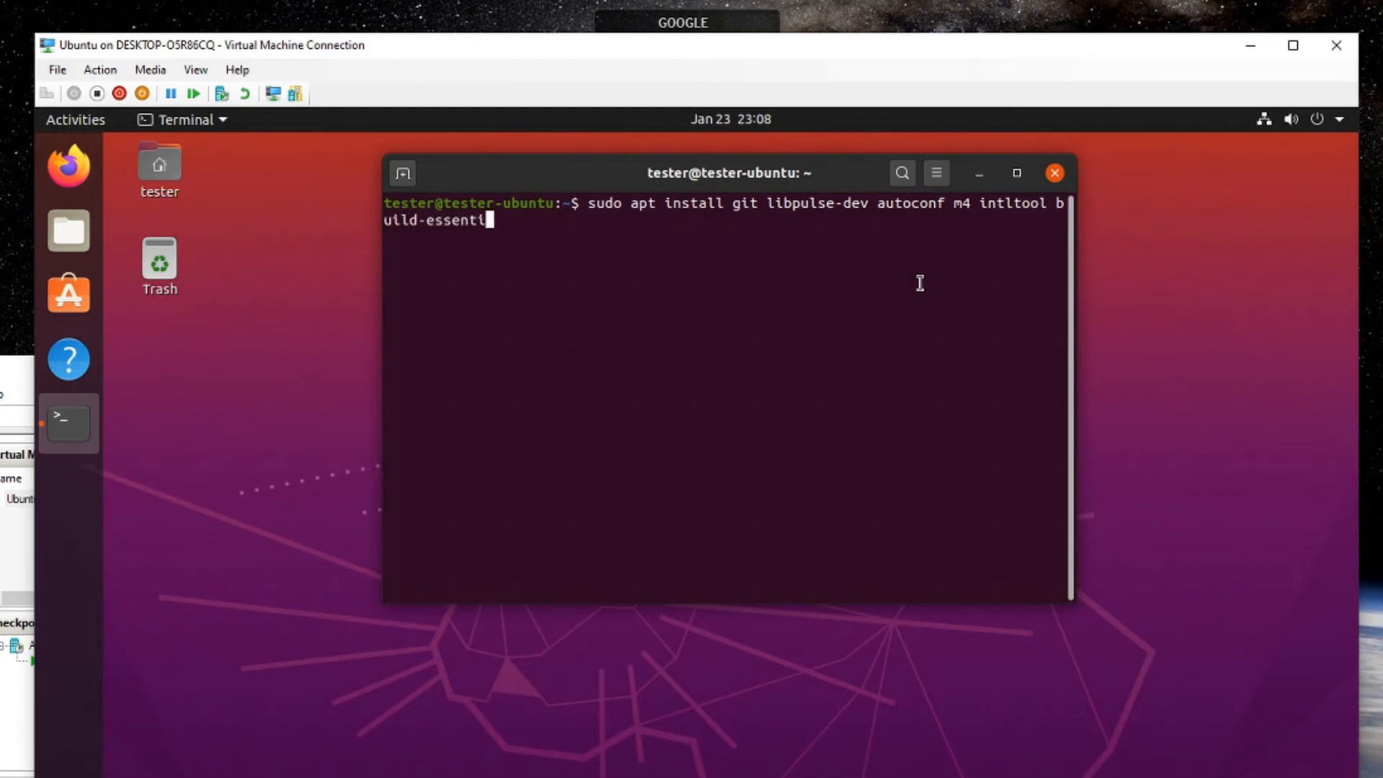
text(dpkg-dev lob)
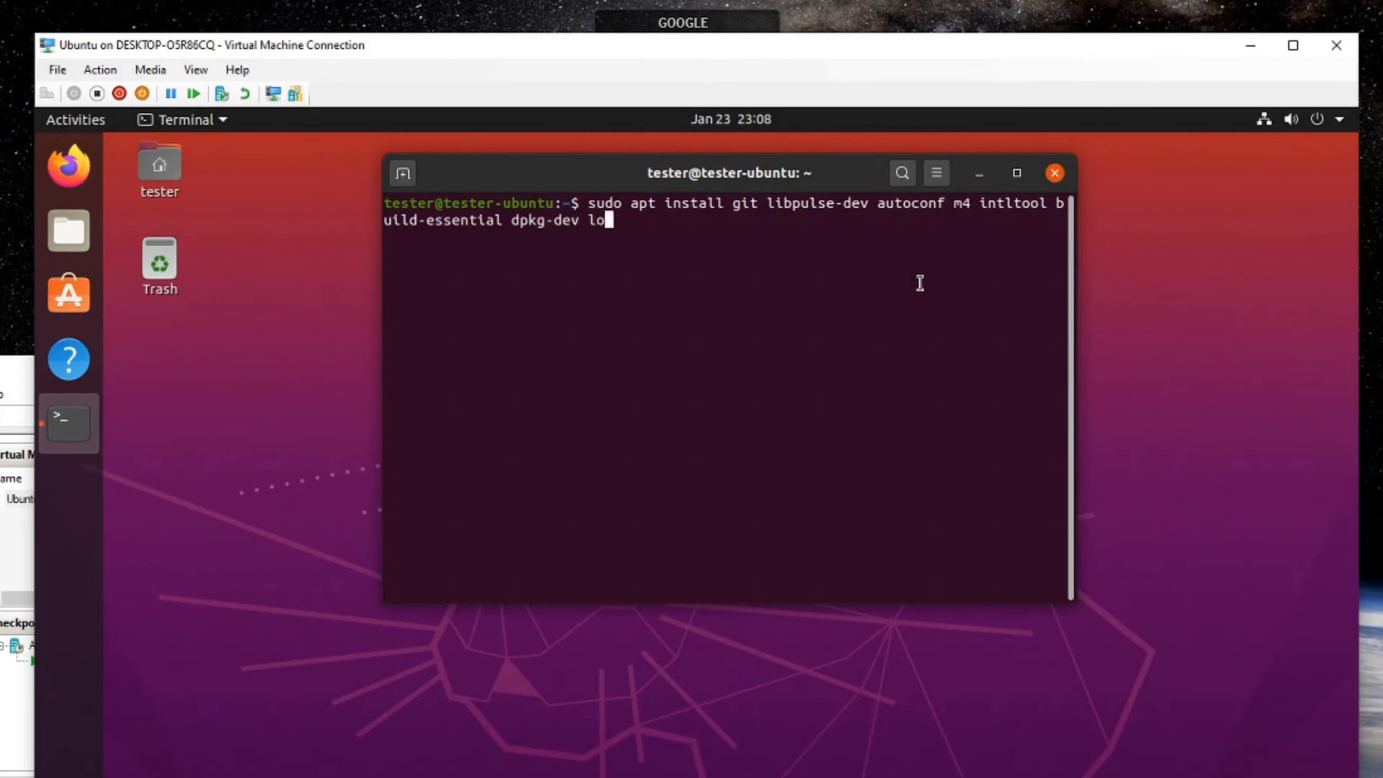
key(BackSpace)
key(BackSpace)
text(ibtool libsnd)
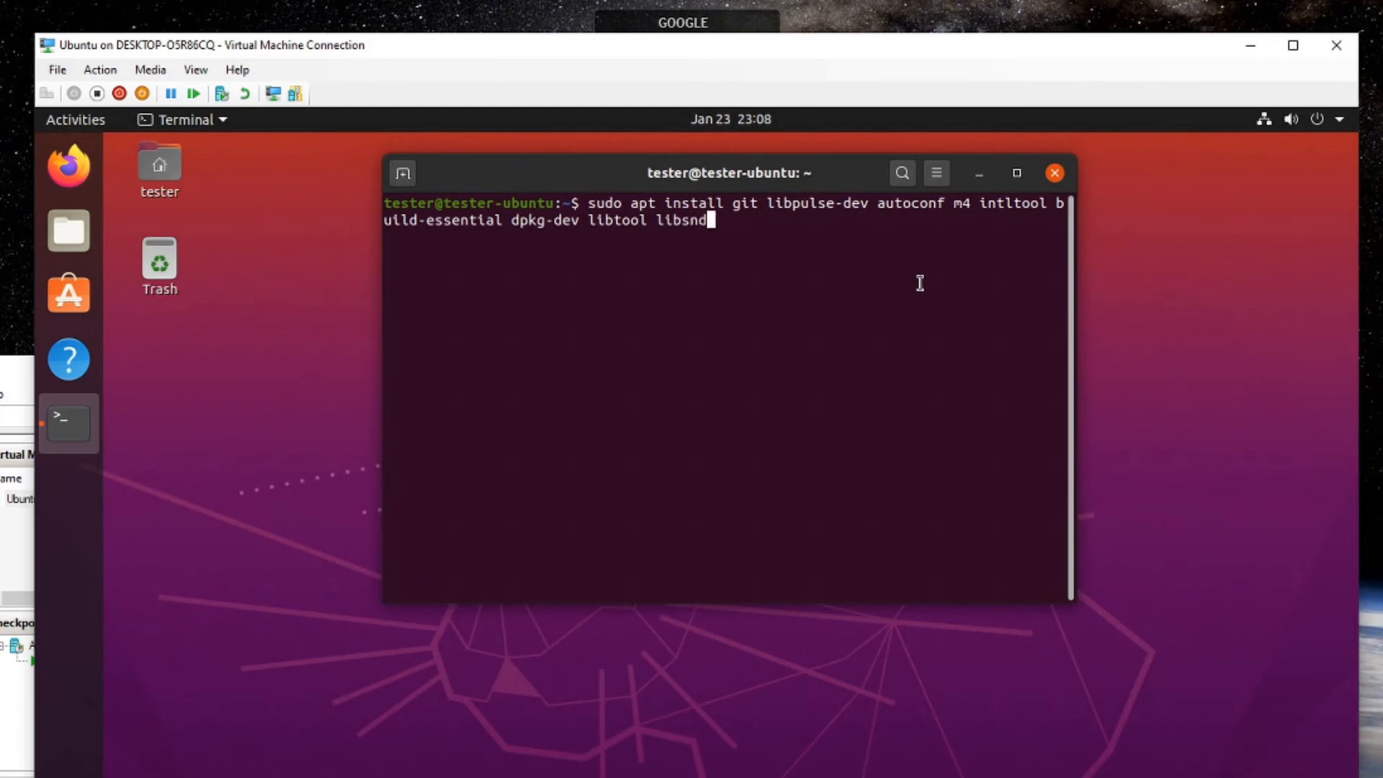
text(file-dev li)
text(bsp)
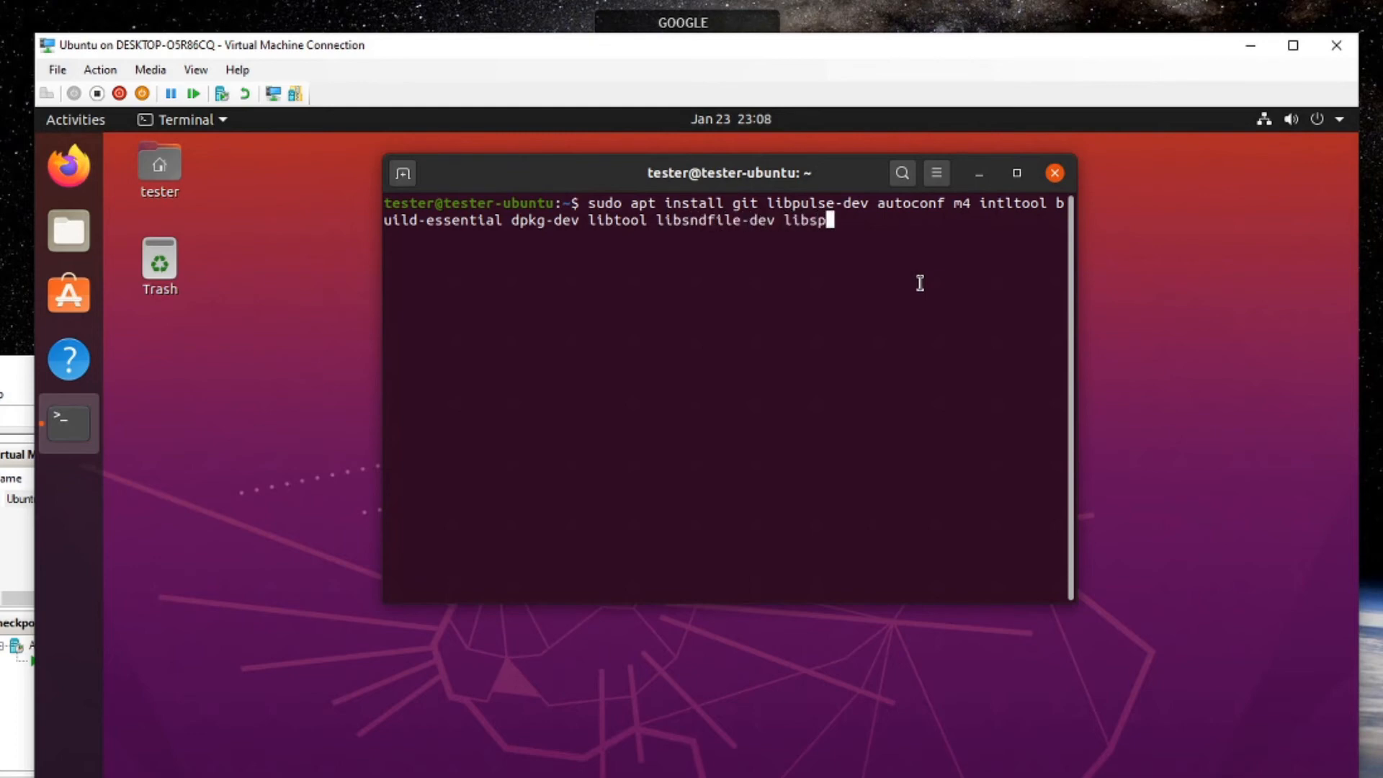
text(eedxdsp-dev lib)
text(udv)
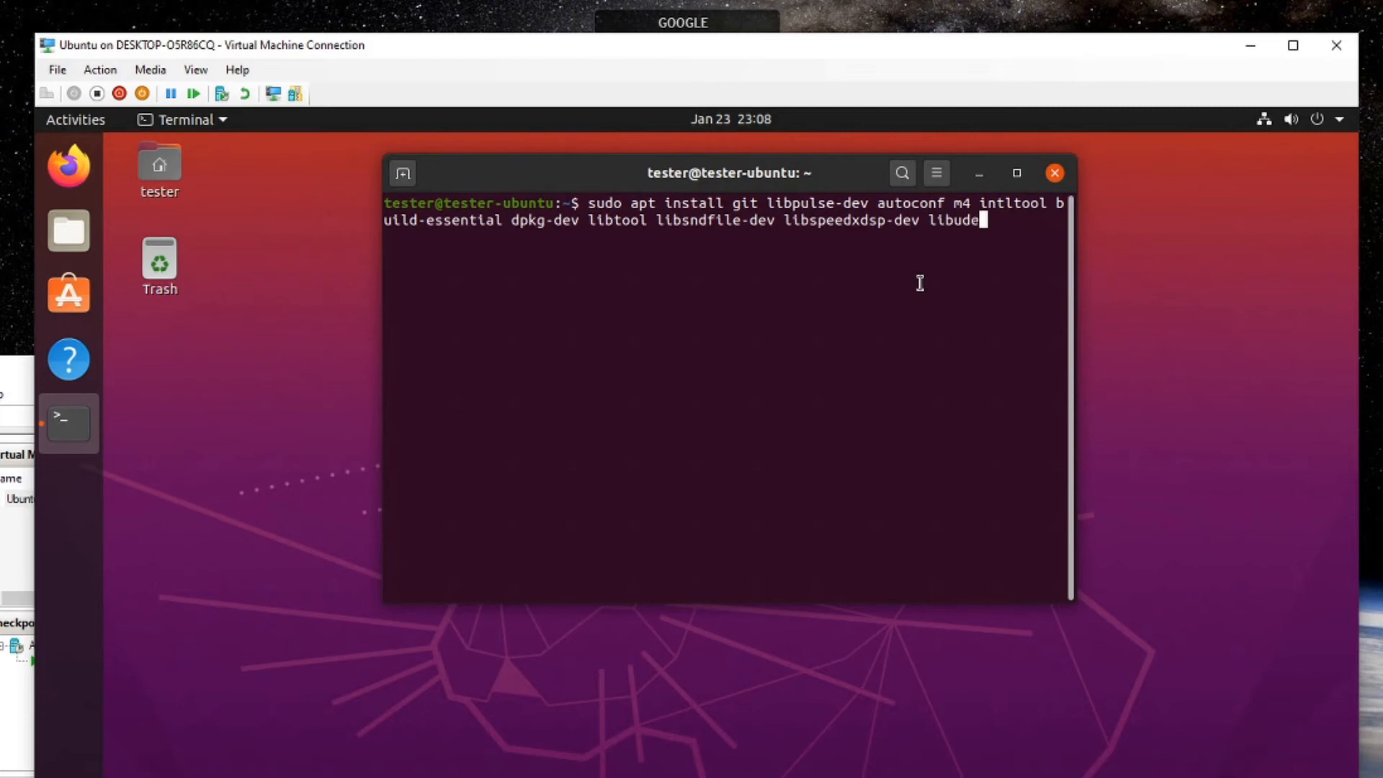
text(v-dev--y)
key(Return)
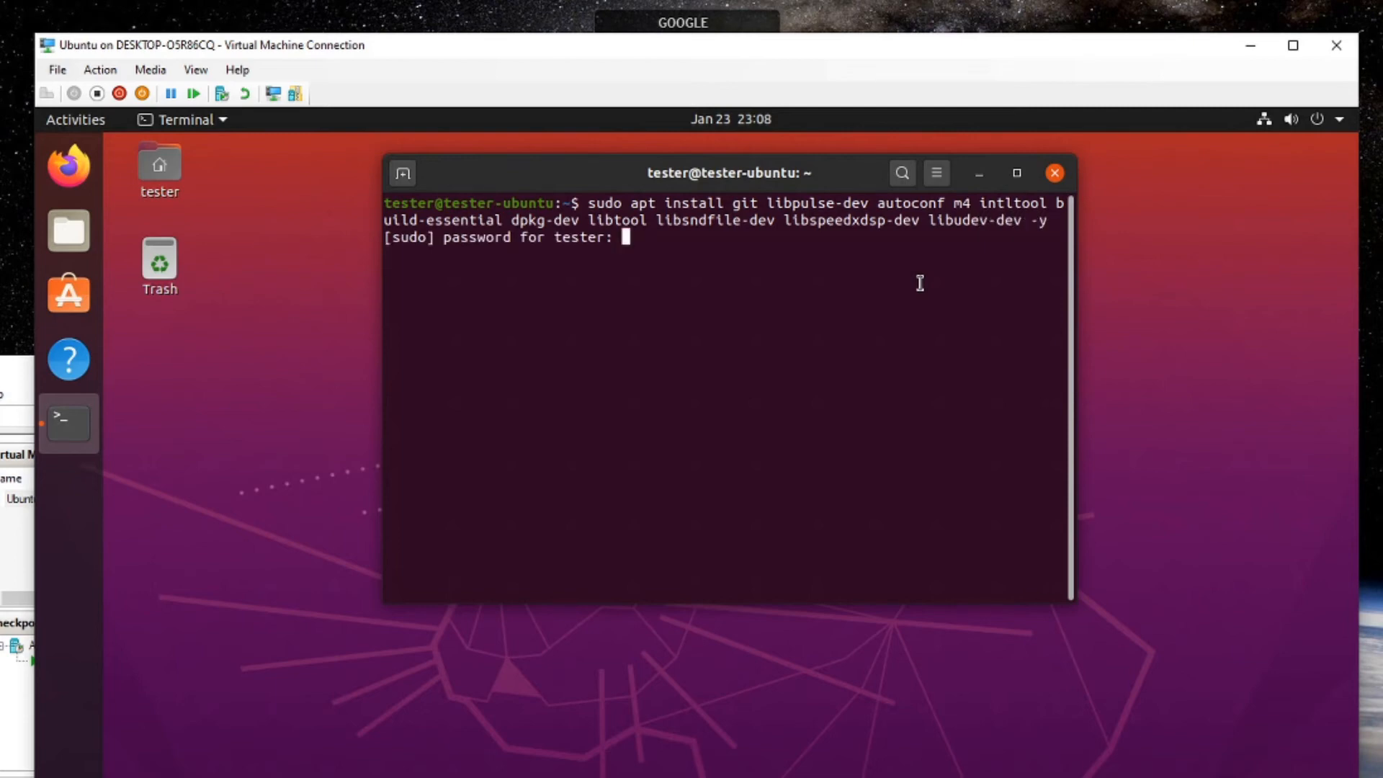
key(Return)
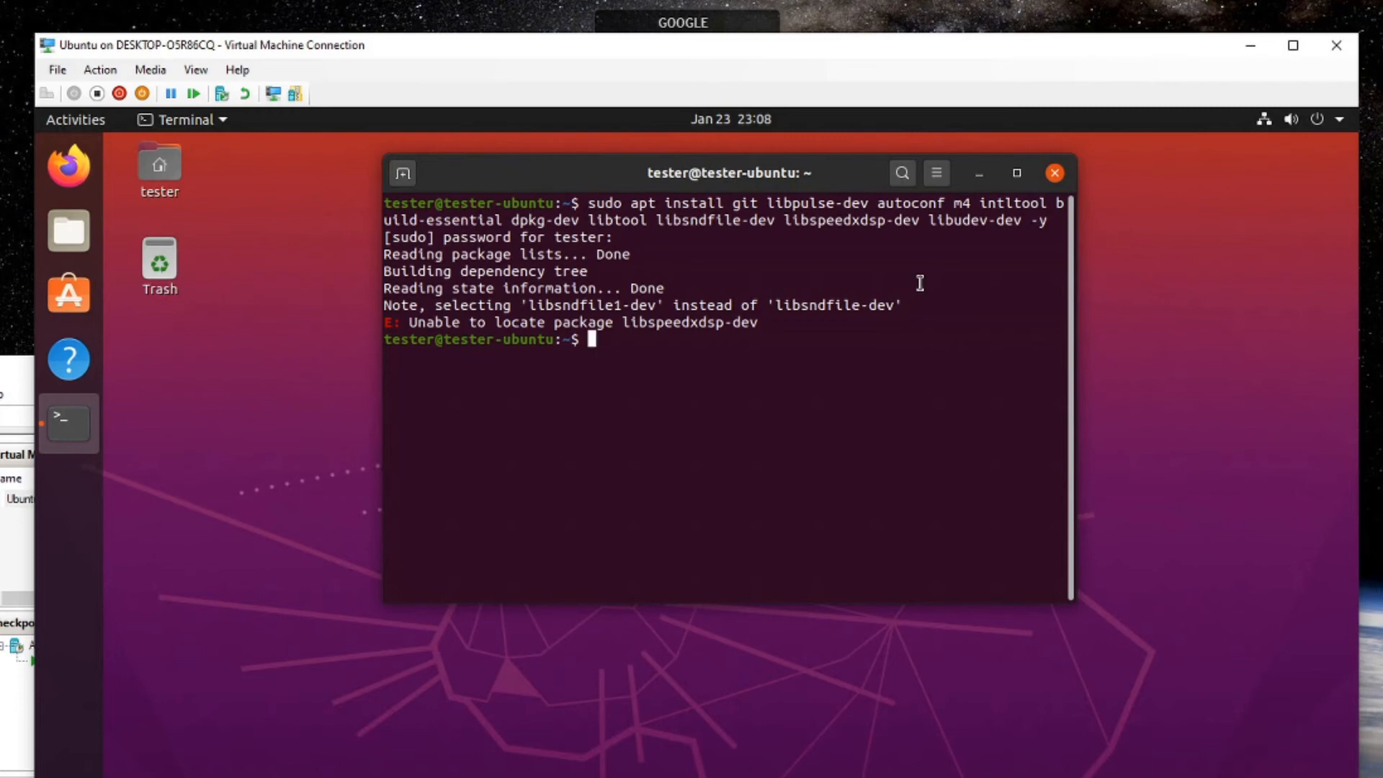
Fix the misspelled speexdsp package name, rerun the install, and open the software sources settings.
key(Up)
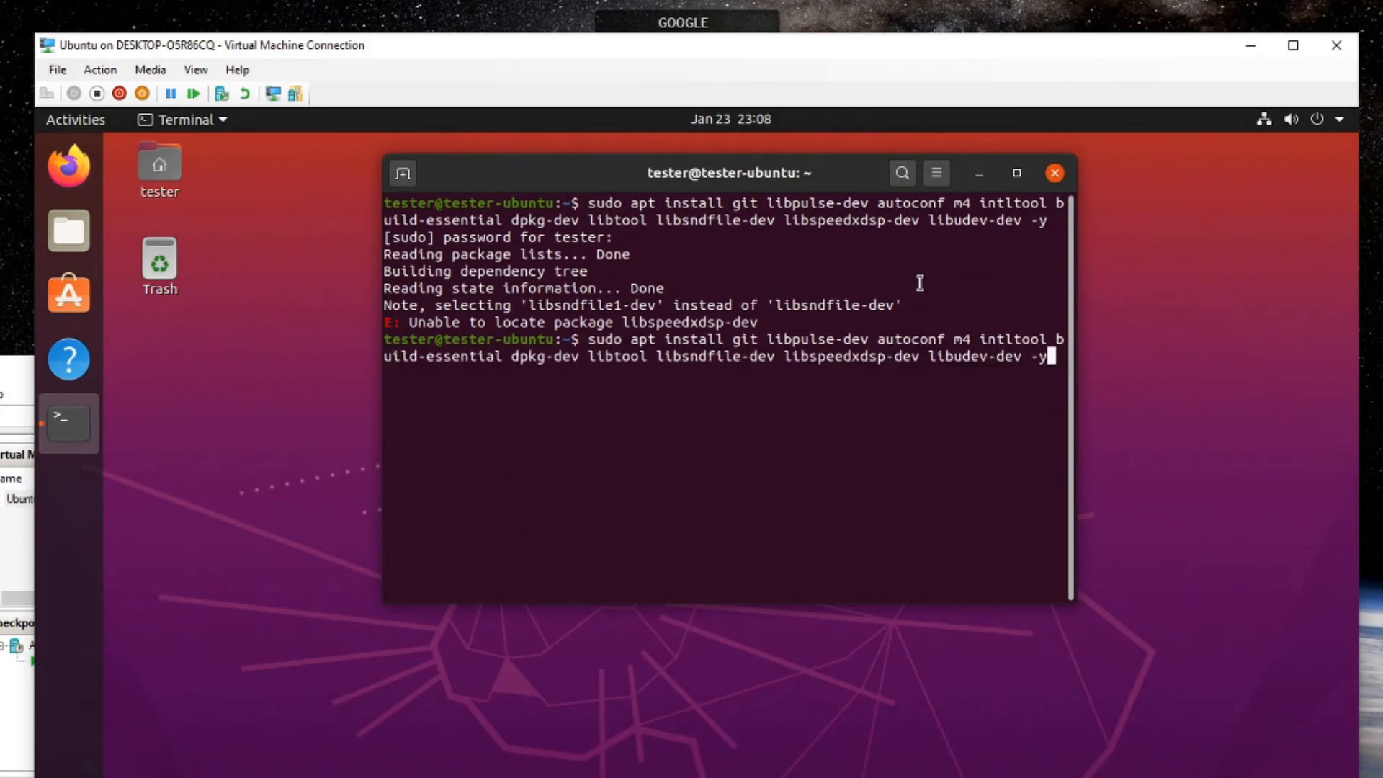
key(Left)
key(Left)
key(Left)
key(Left)
key(Left)
key(Left)
key(Left)
key(Left)
key(Left)
key(Left)
key(Left)
key(Left)
key(Left)
key(Left)
key(Left)
key(Left)
key(Left)
key(Left)
key(Left)
key(Left)
key(Left)
key(Left)
key(Left)
key(BackSpace)
key(Return)
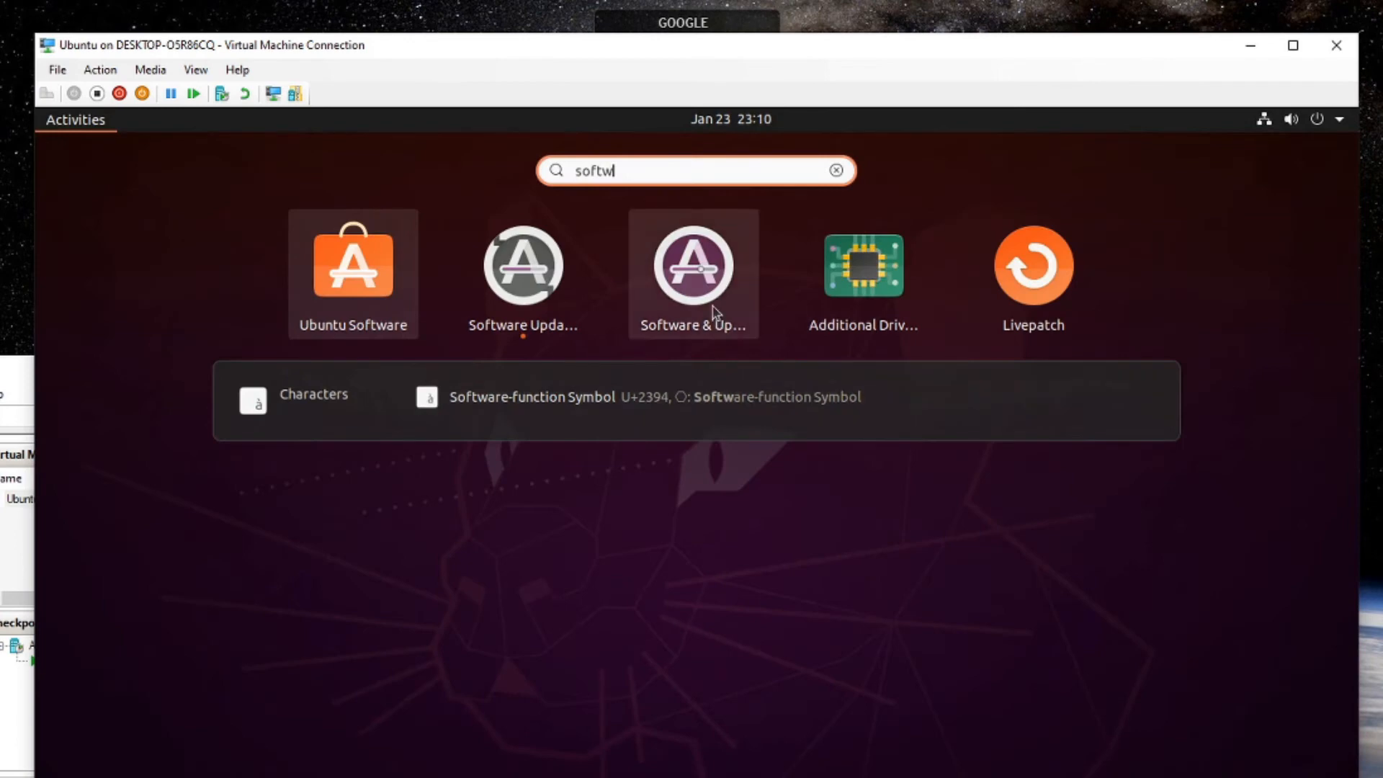
click(713, 307)
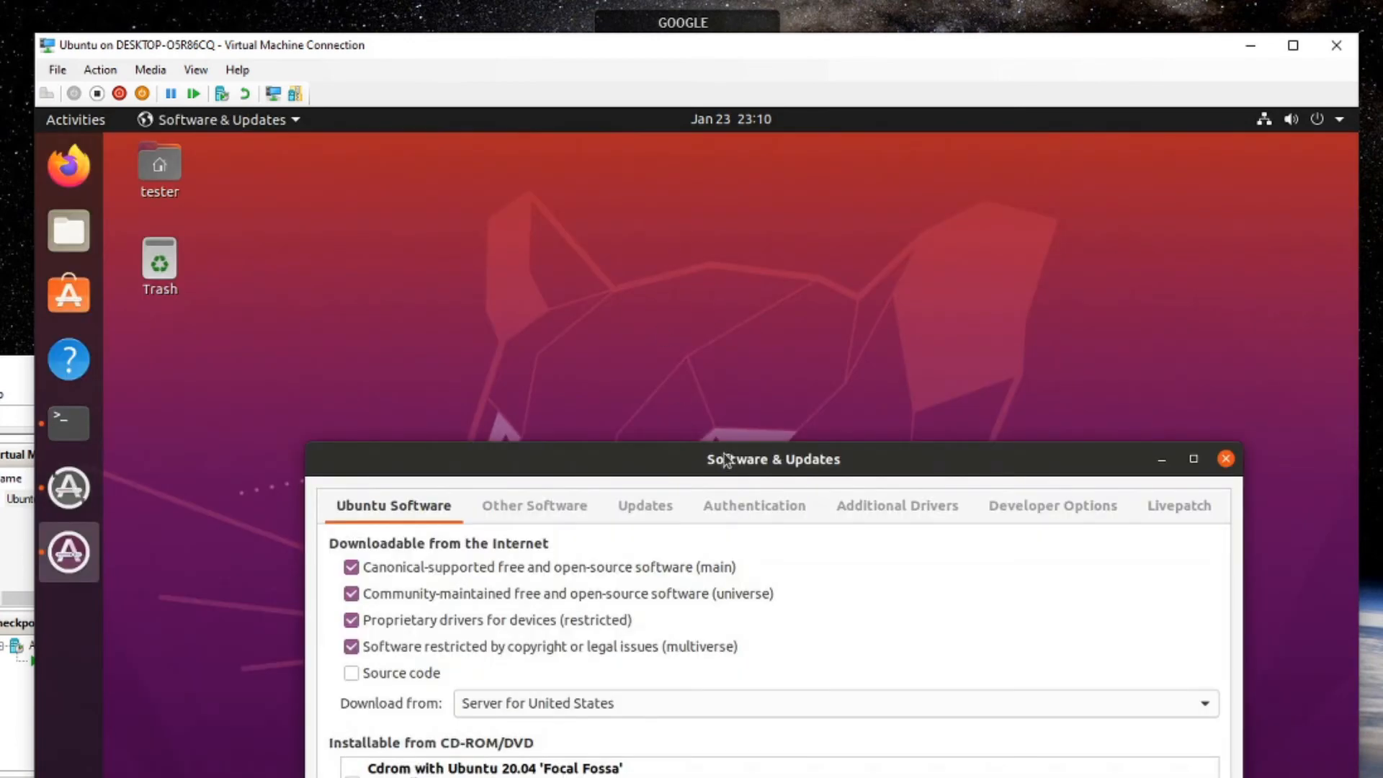
Enable the source code repositories in Software & Updates, authorising with the account password.
click(342, 504)
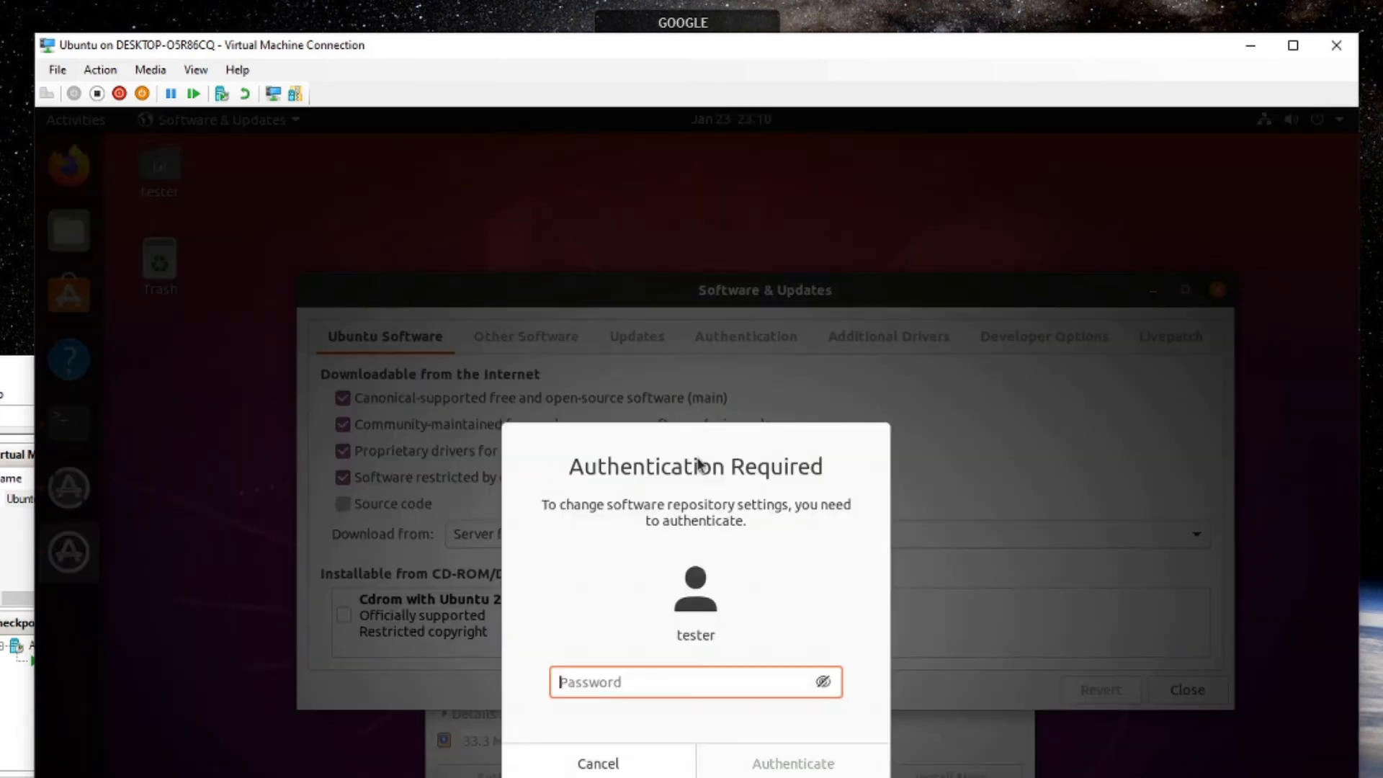
text(********)
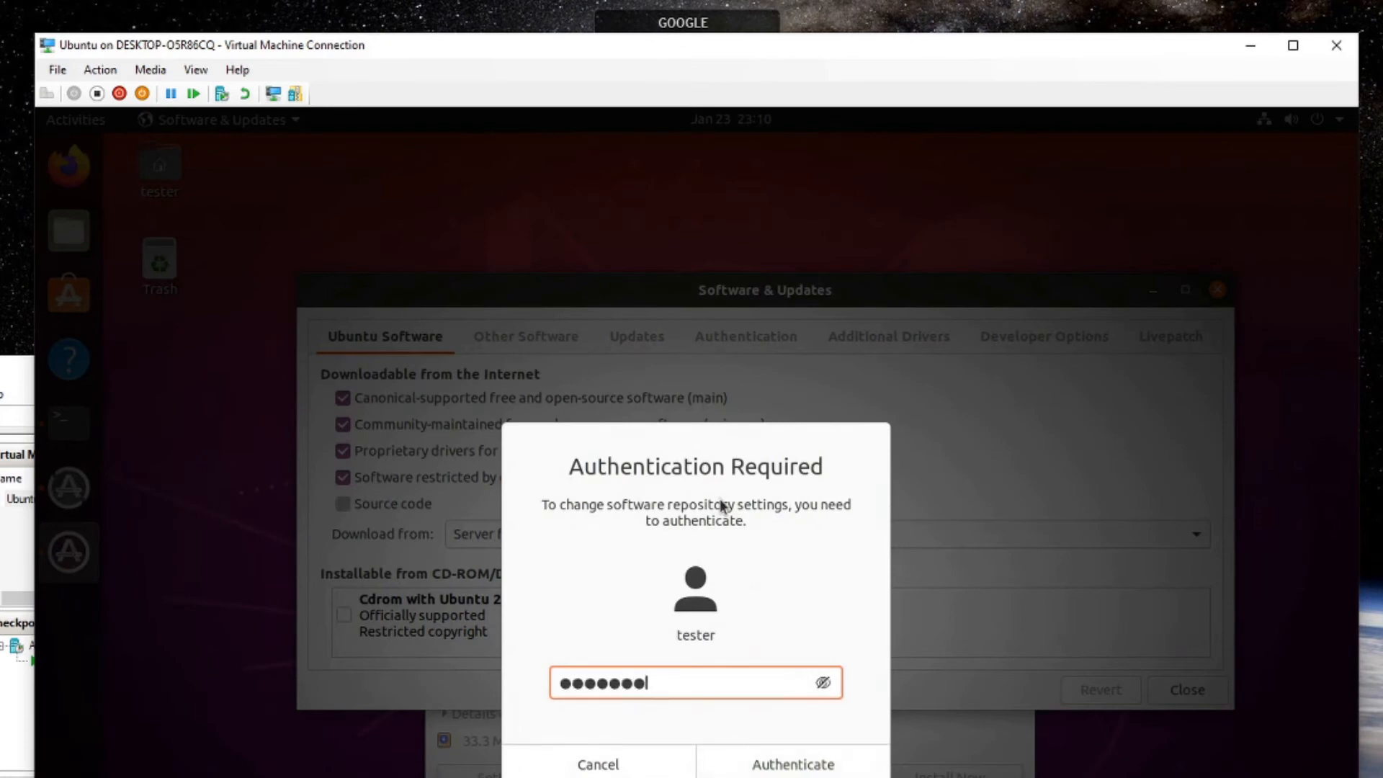
key(Return)
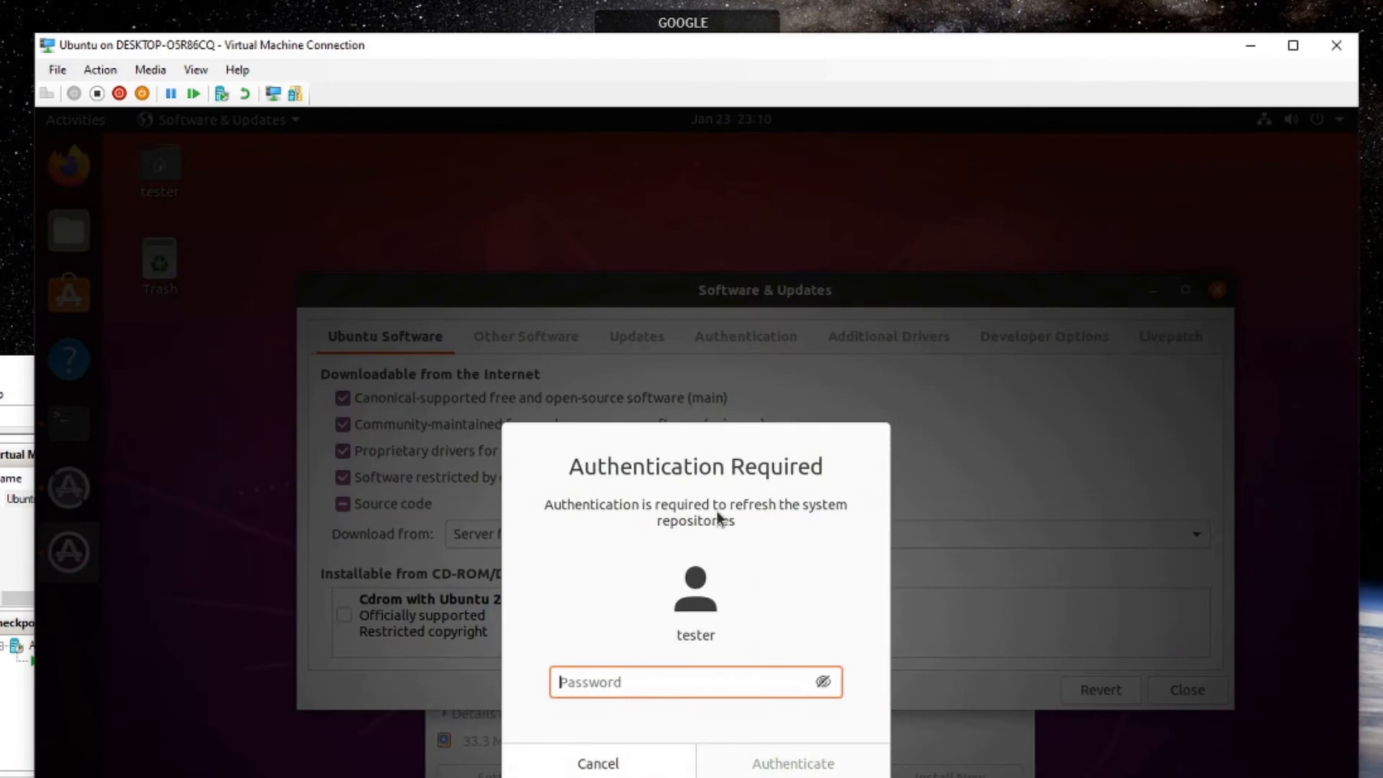
text(***********)
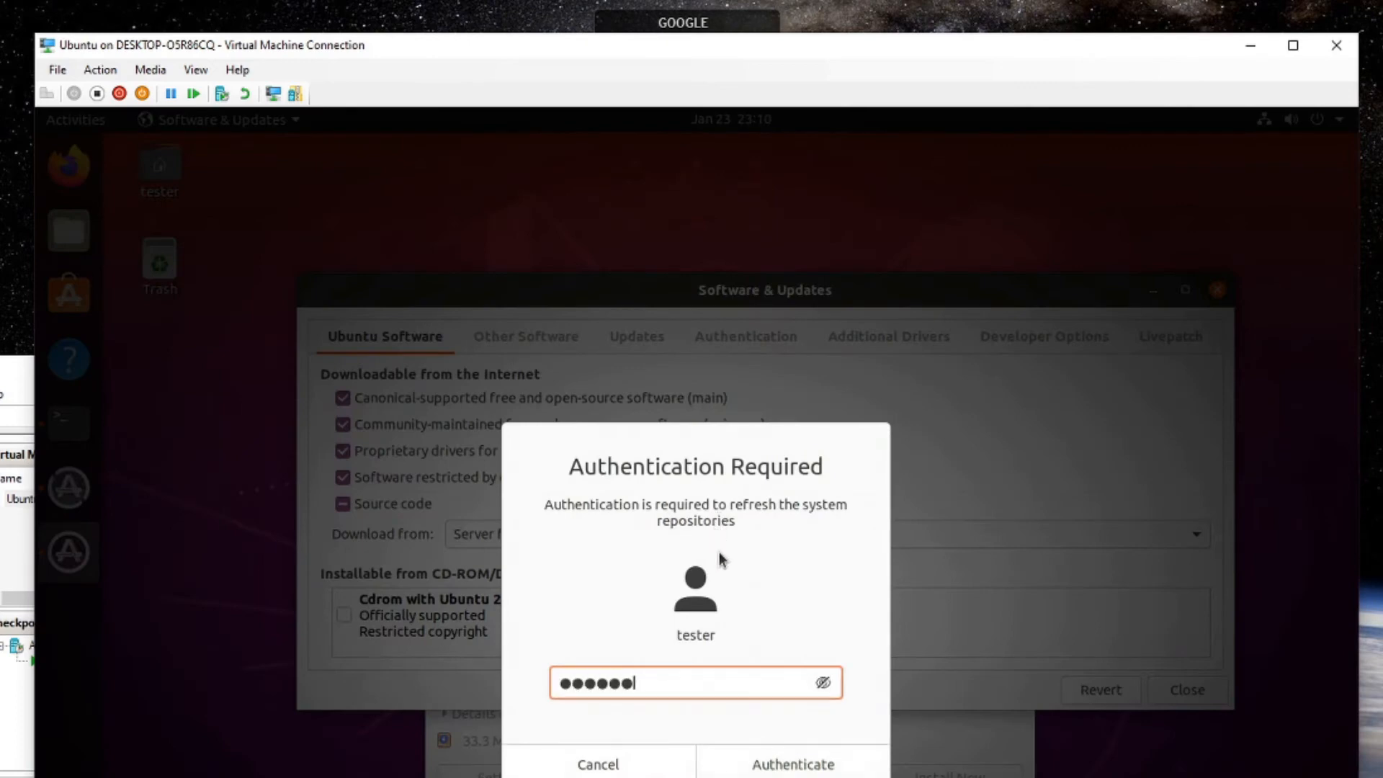
key(Return)
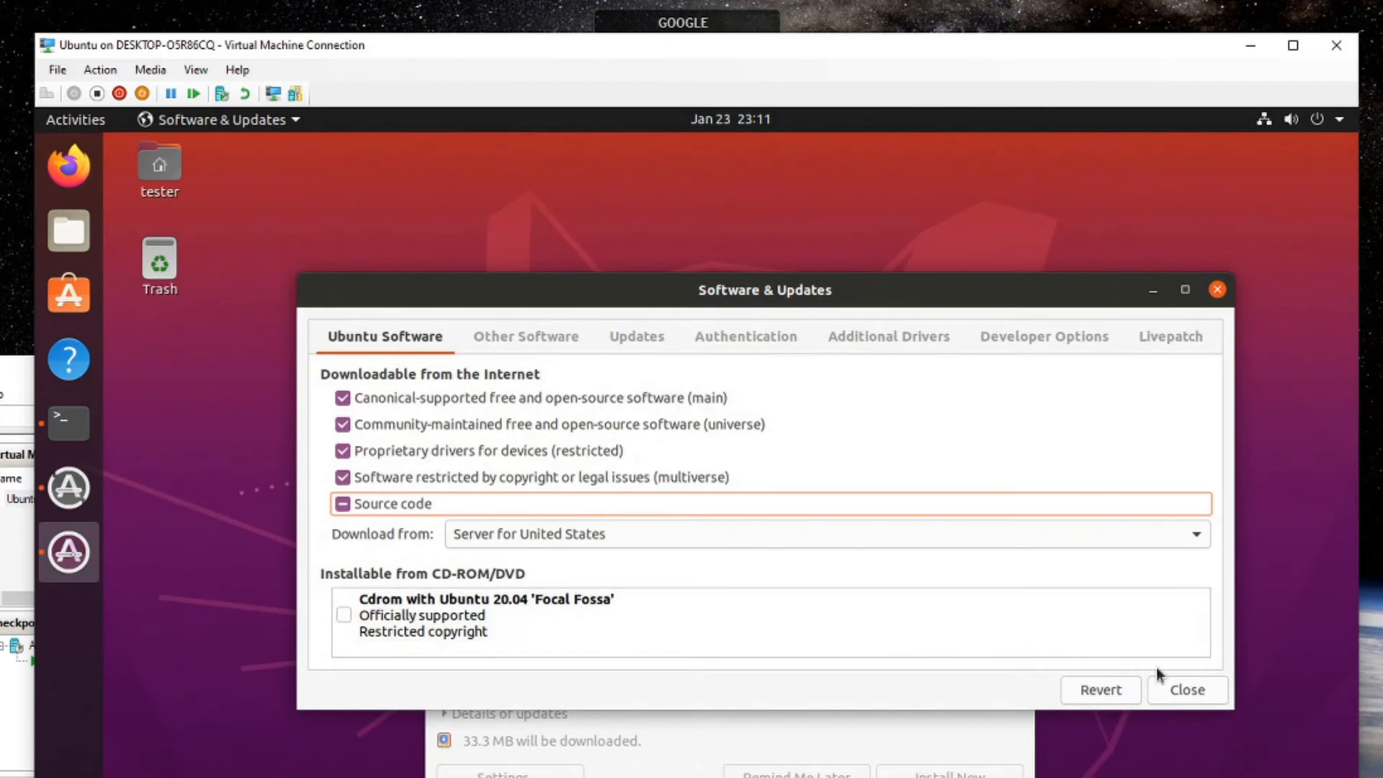
Close the settings, reload the out-of-date software information, and dismiss the updates prompt.
click(1186, 691)
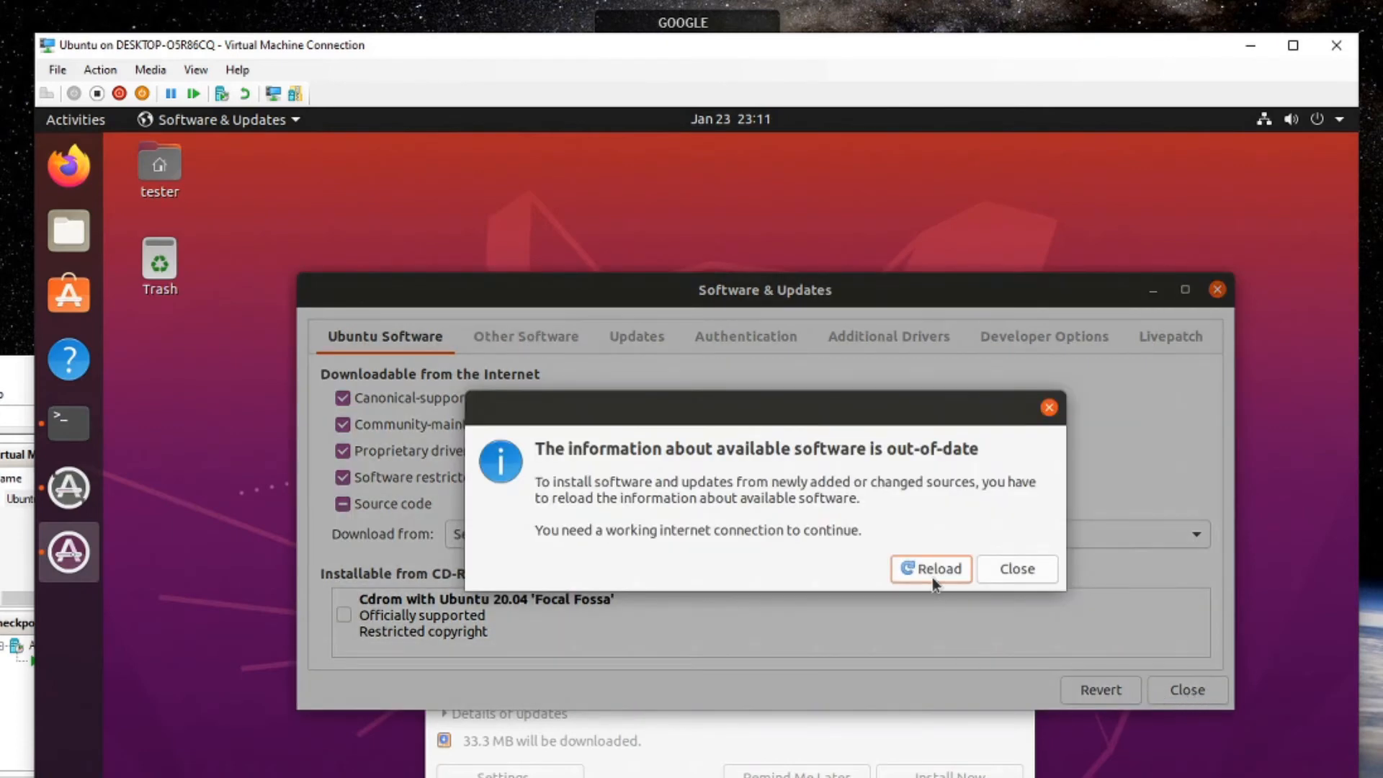
click(954, 578)
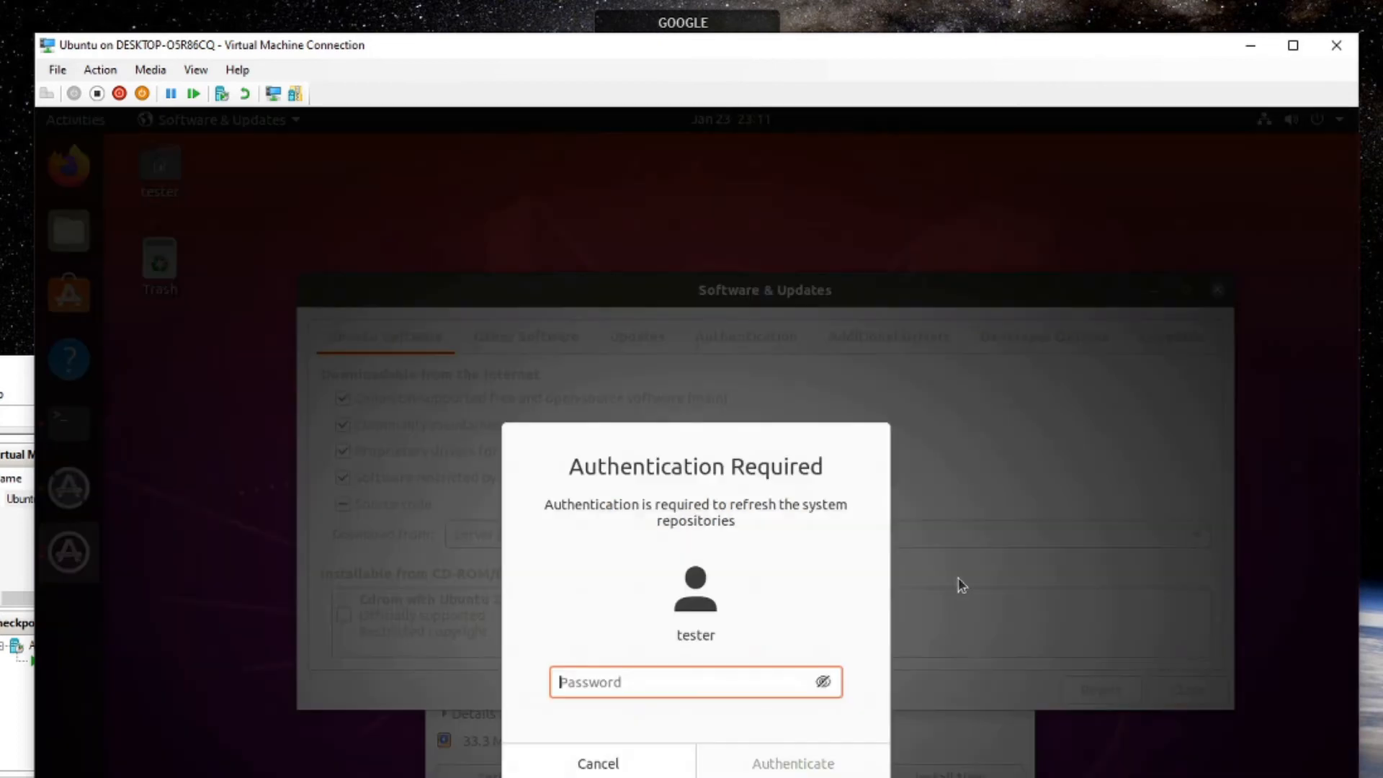
text(***********)
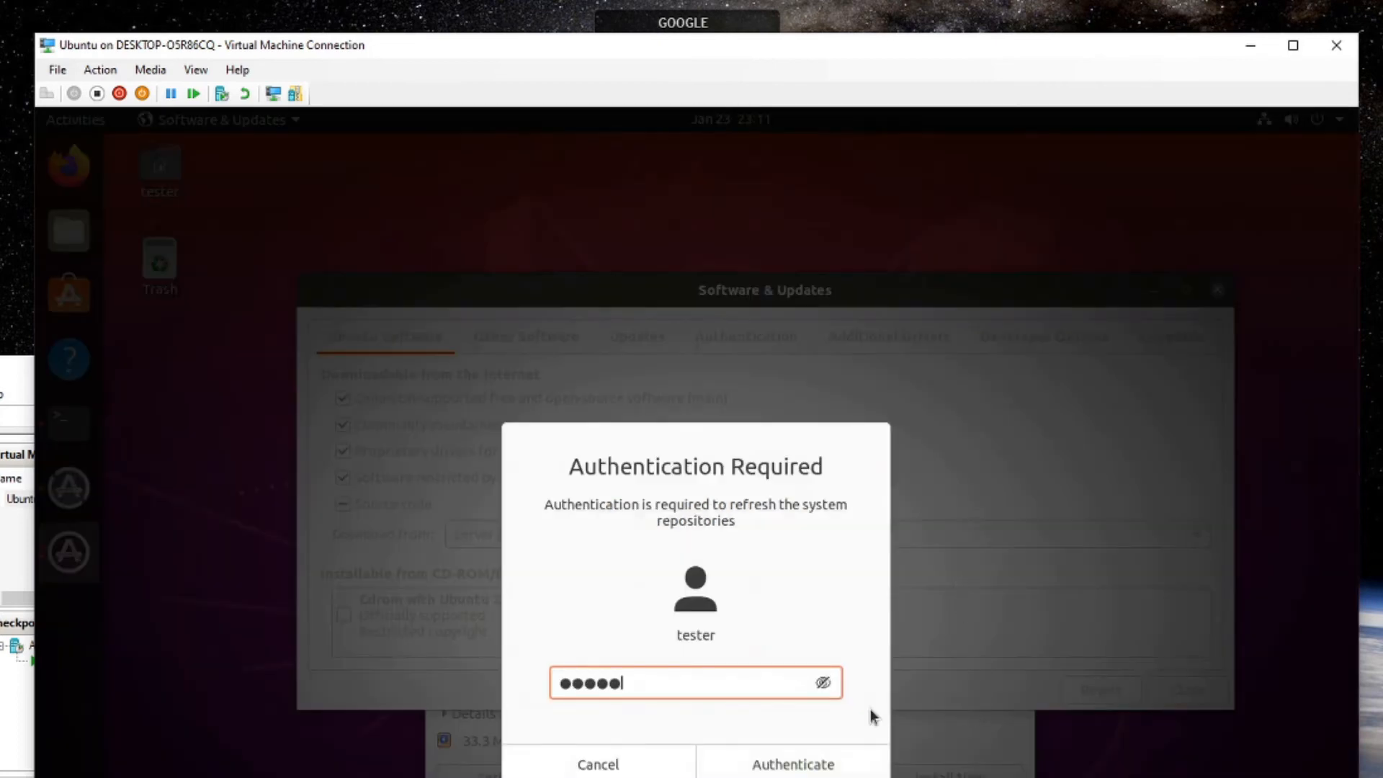
key(Return)
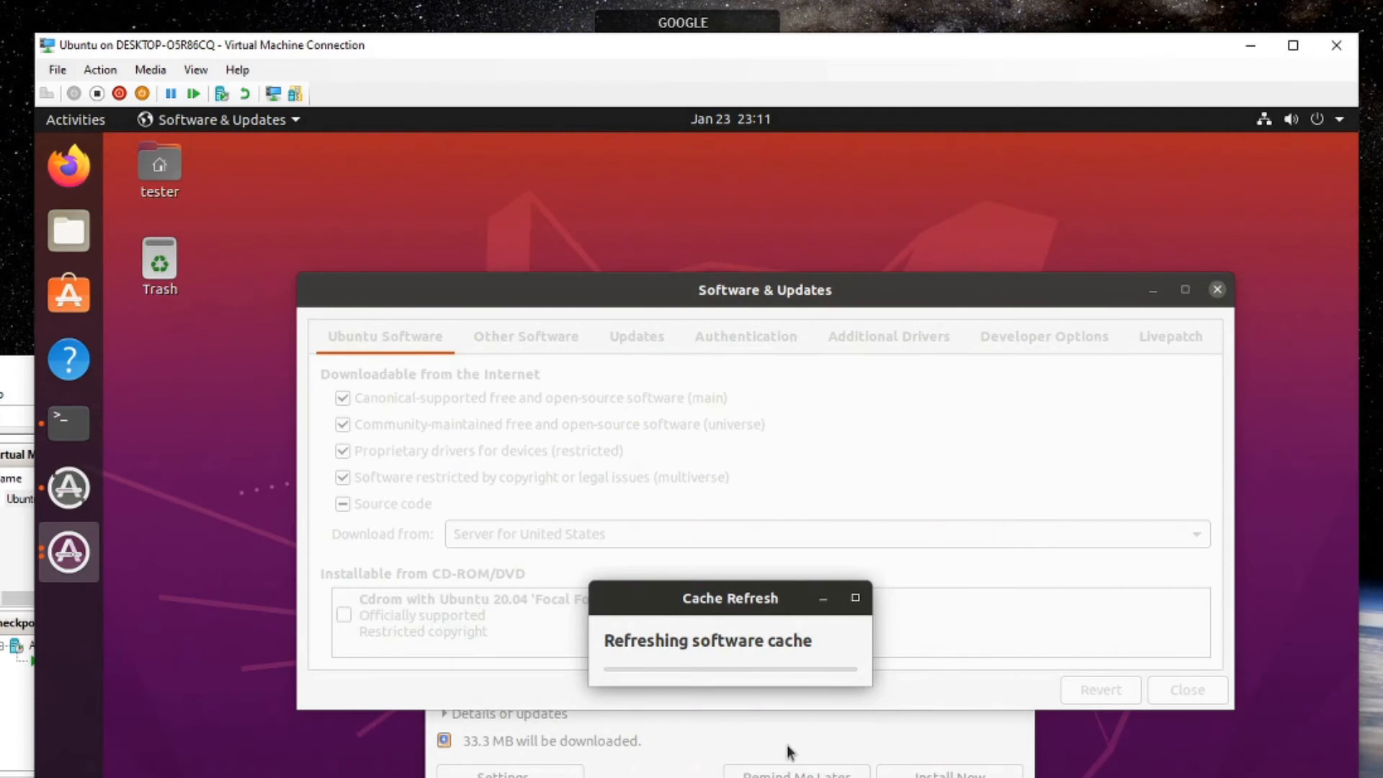
click(1017, 597)
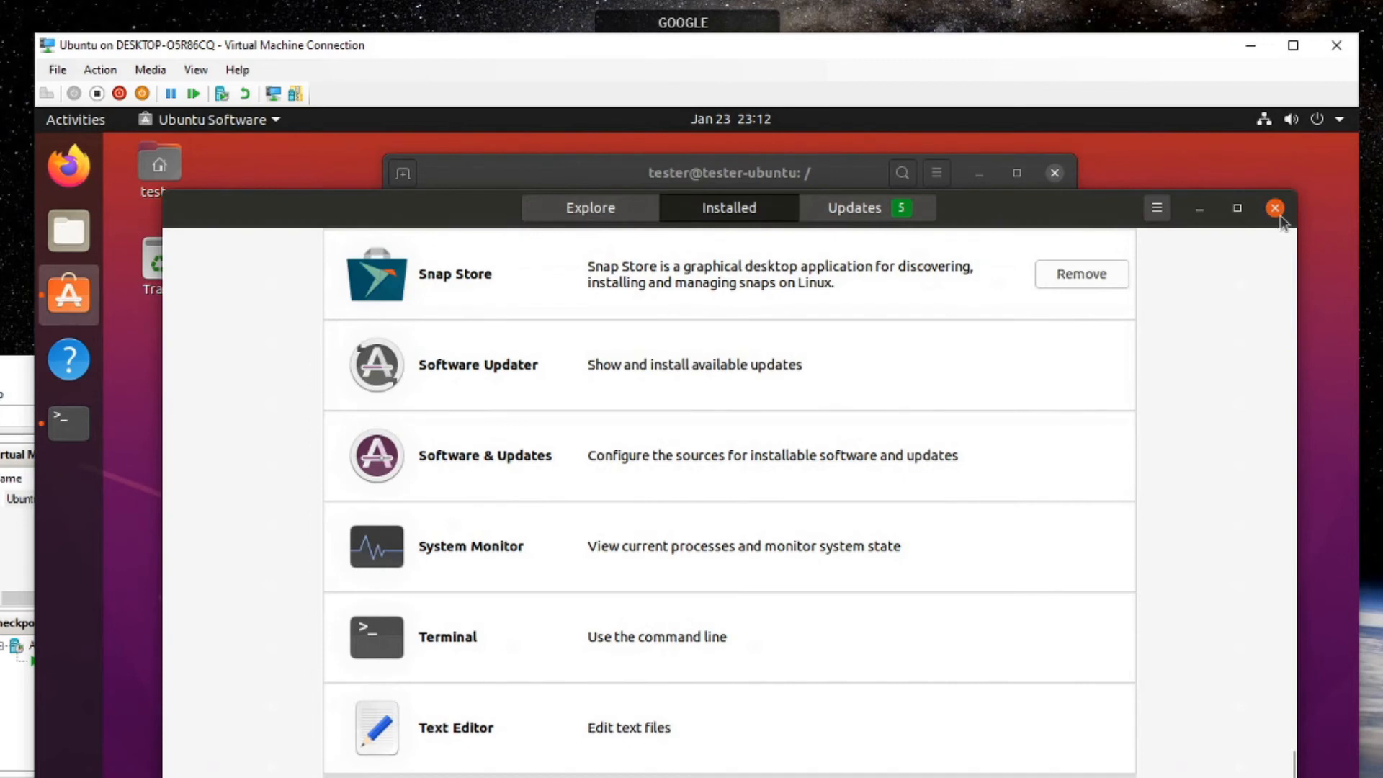
Close the remaining software window and become root with su.
click(1279, 213)
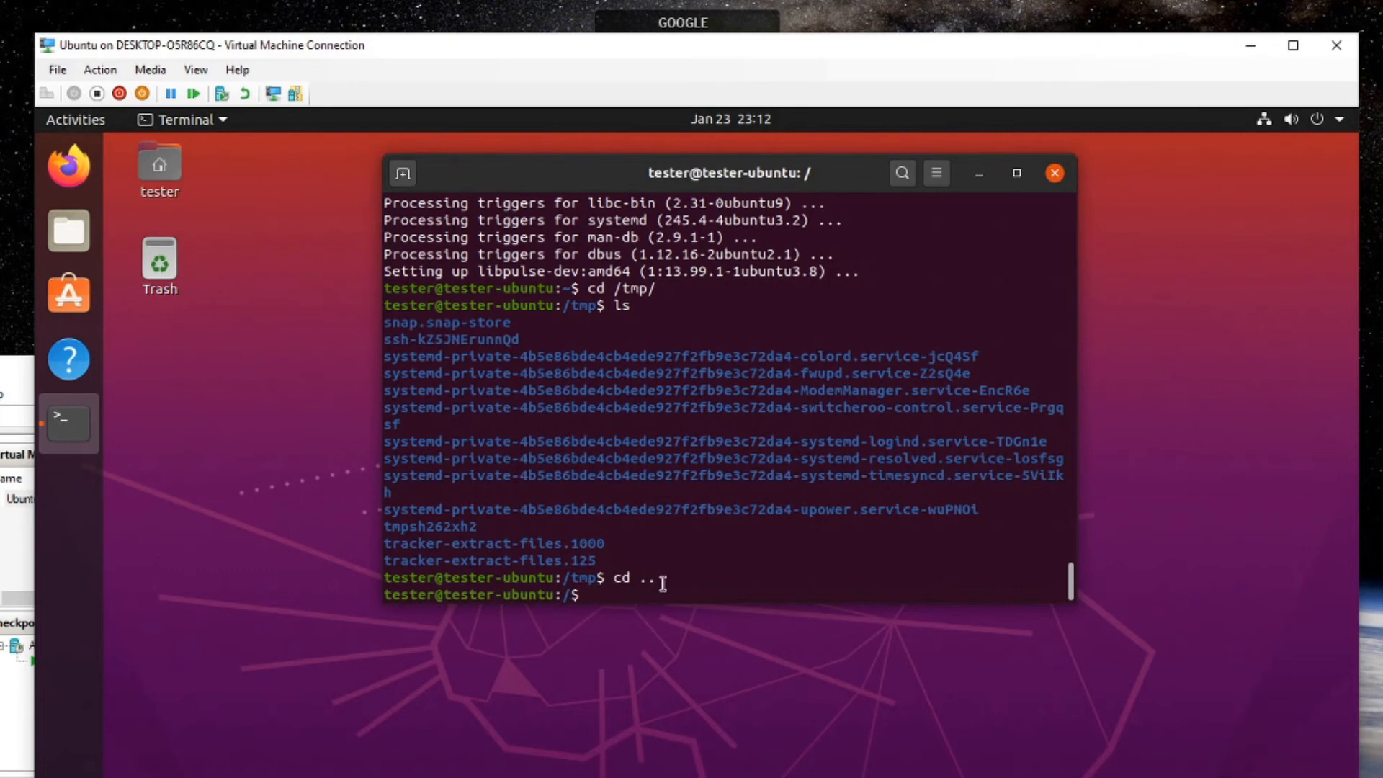
text(su)
key(Return)
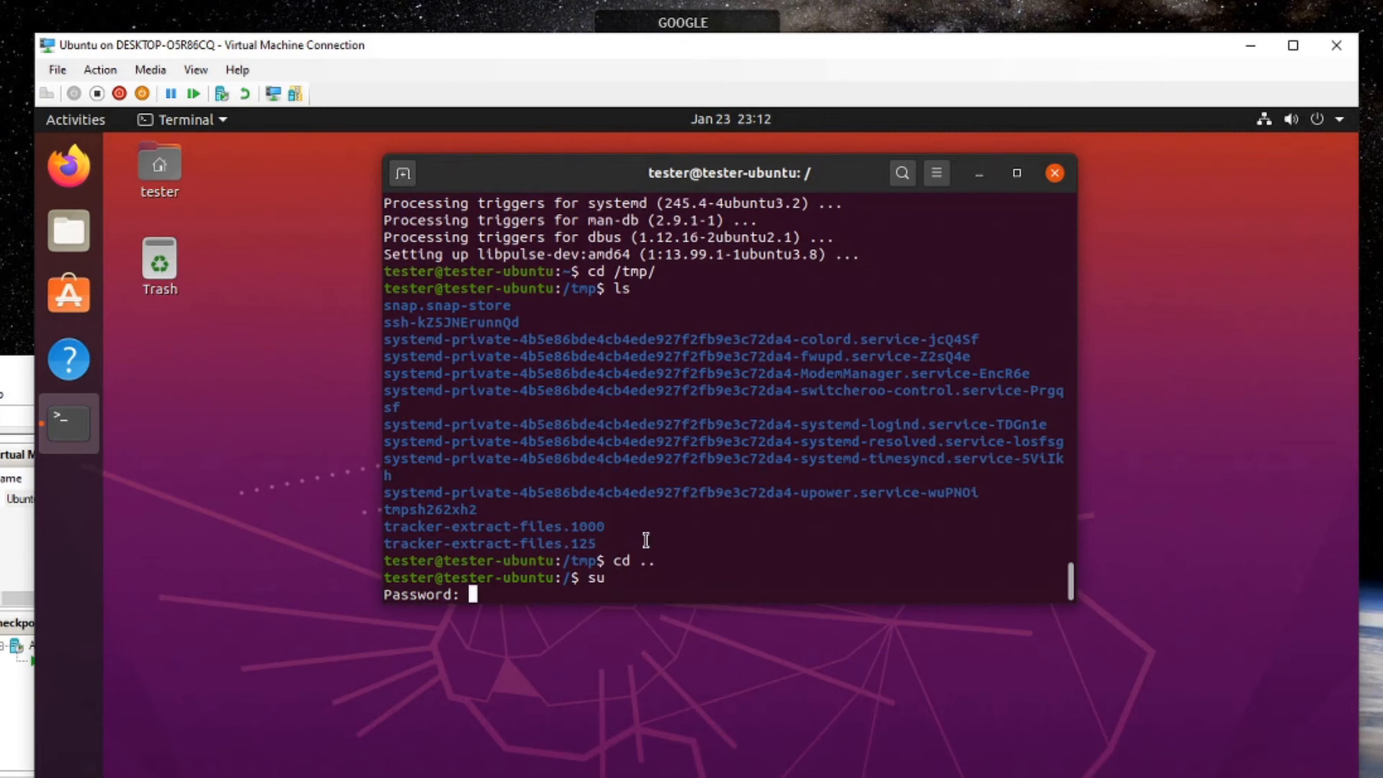
key(Return)
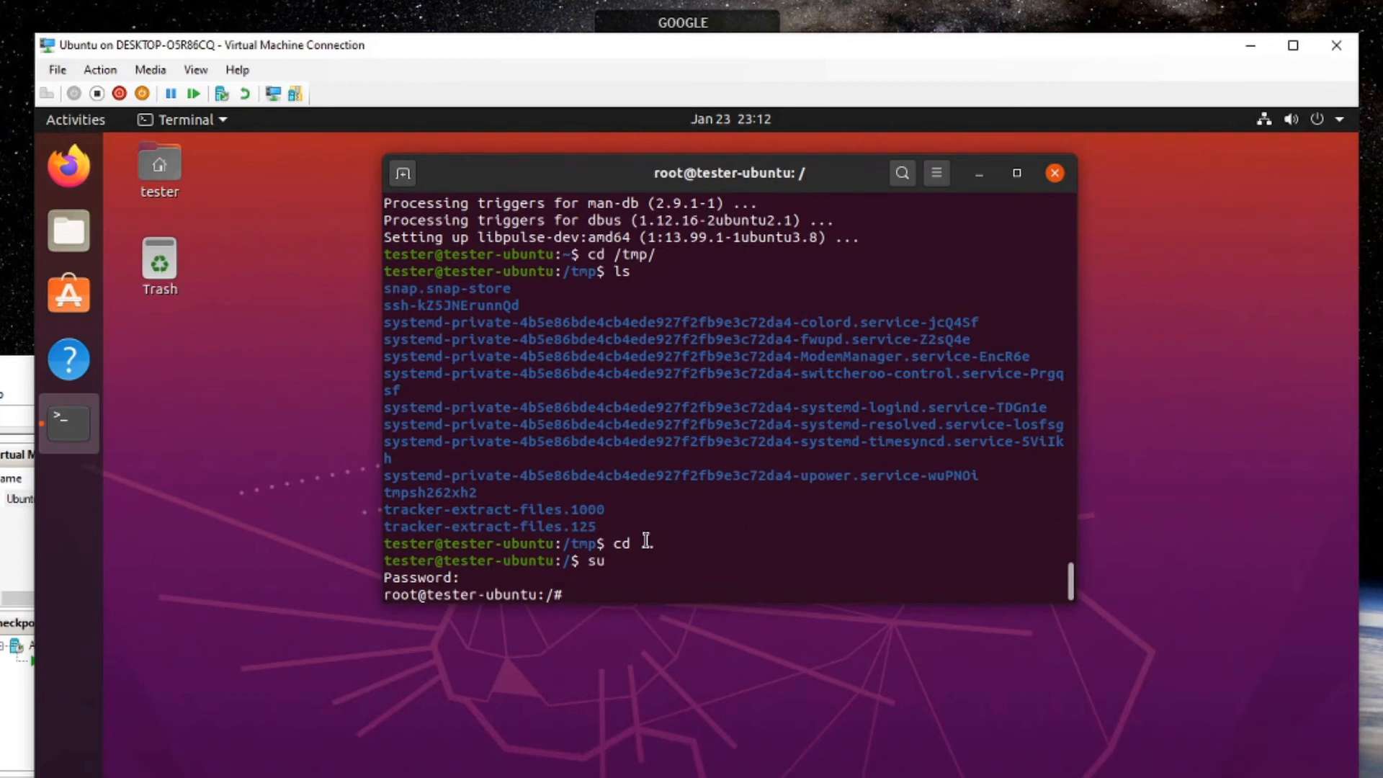
Back up /etc/apt/sources.list as /etc/apt/sources.list~.
text(cp /etc/apt/)
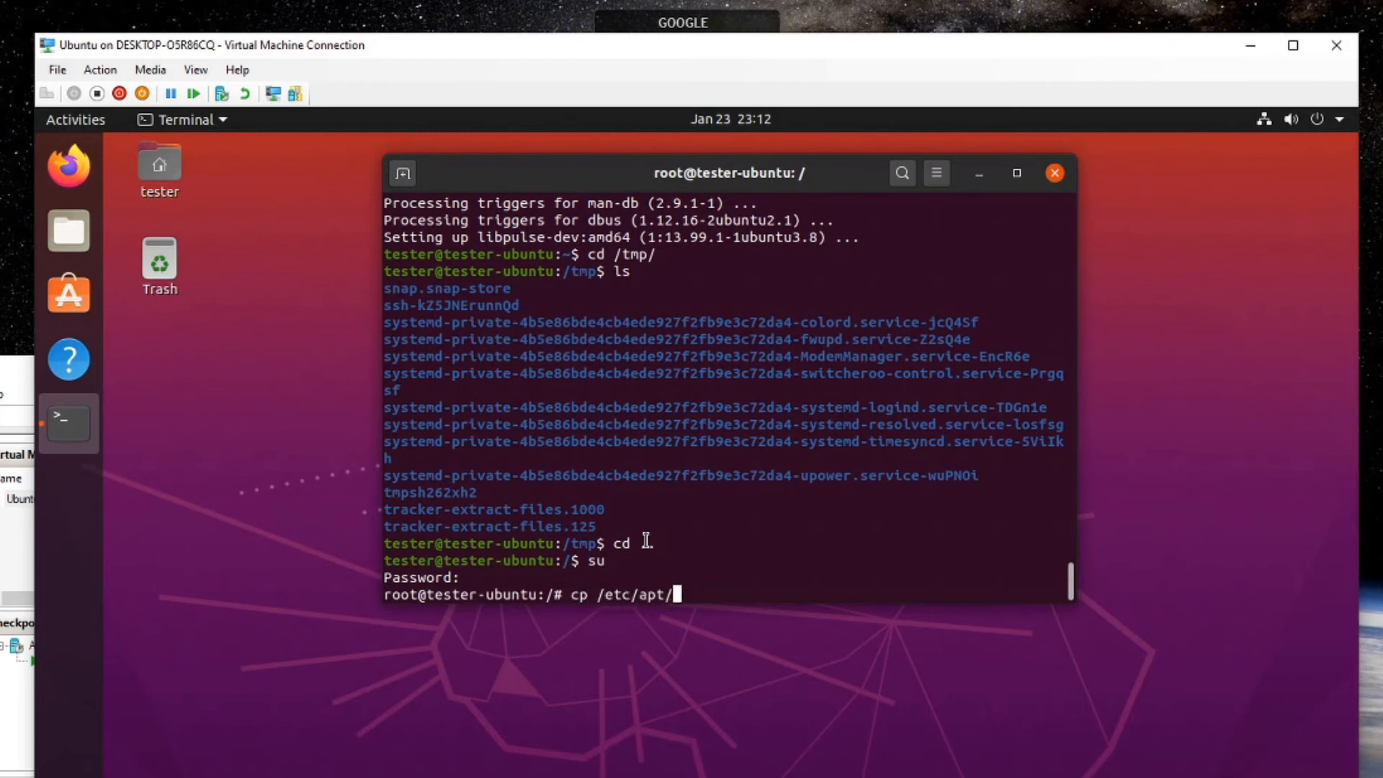
text(sour)
key(Tab)
text(/)
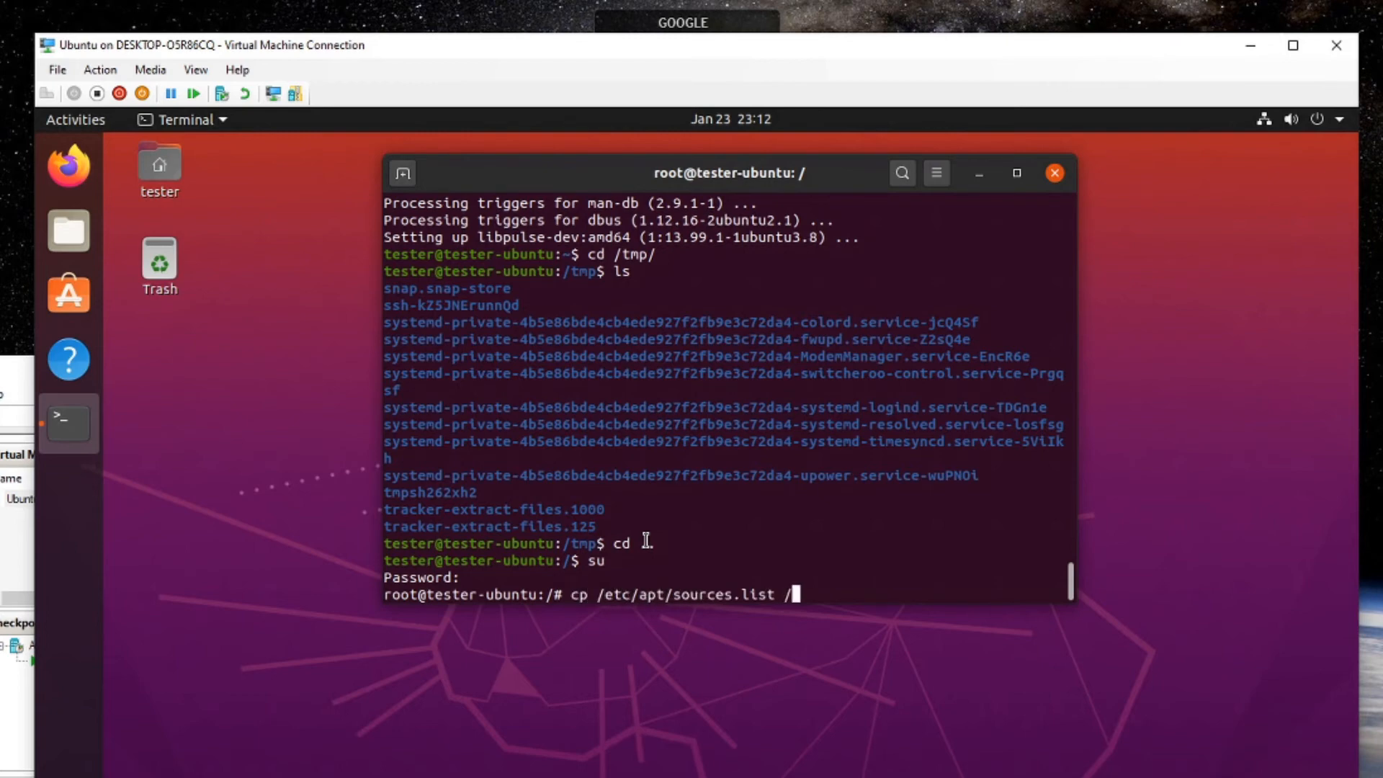
text(etc/apt/sour)
key(Tab)
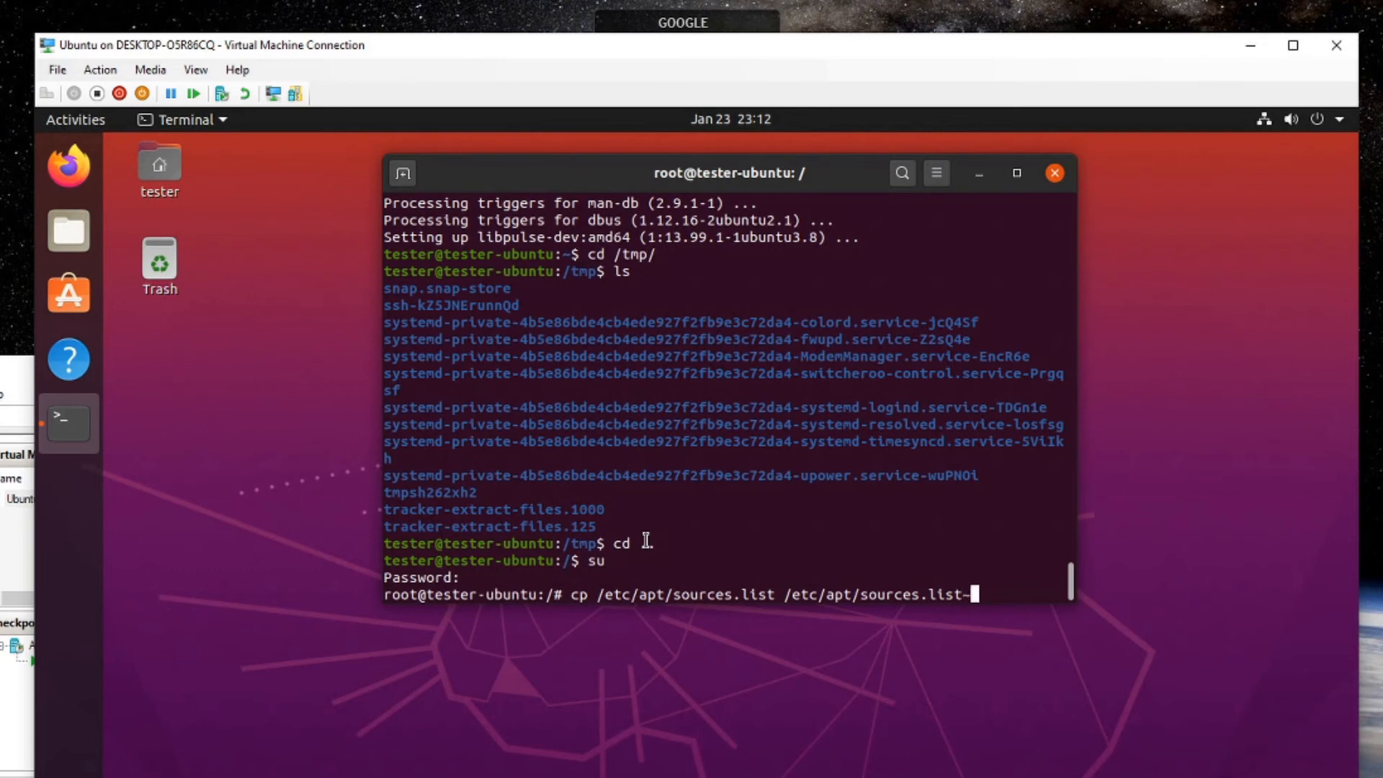
text(~)
key(Return)
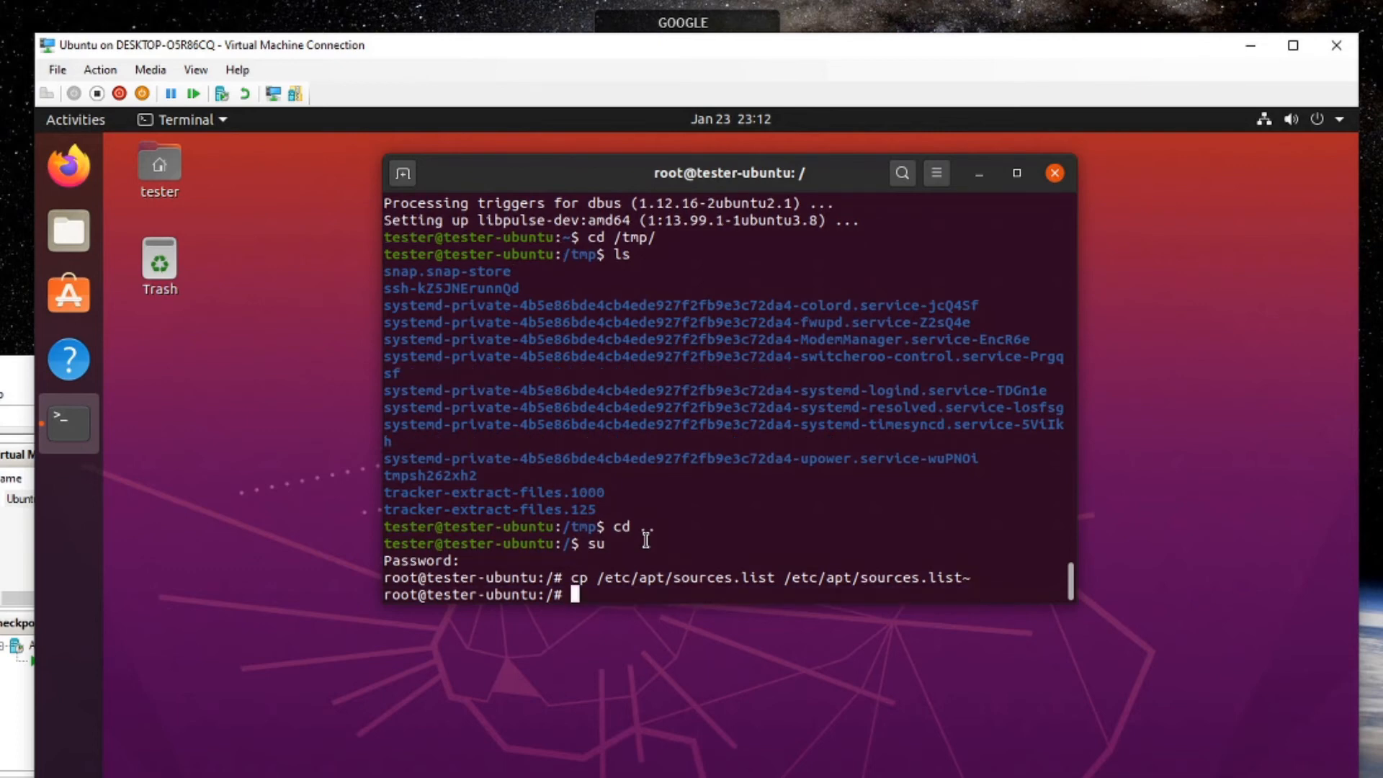
Uncomment the deb-src lines in /etc/apt/sources.list with sed -Ei 's/^# deb-src /deb-src /'.
text(sed -Ei 's/^# deb-sr)
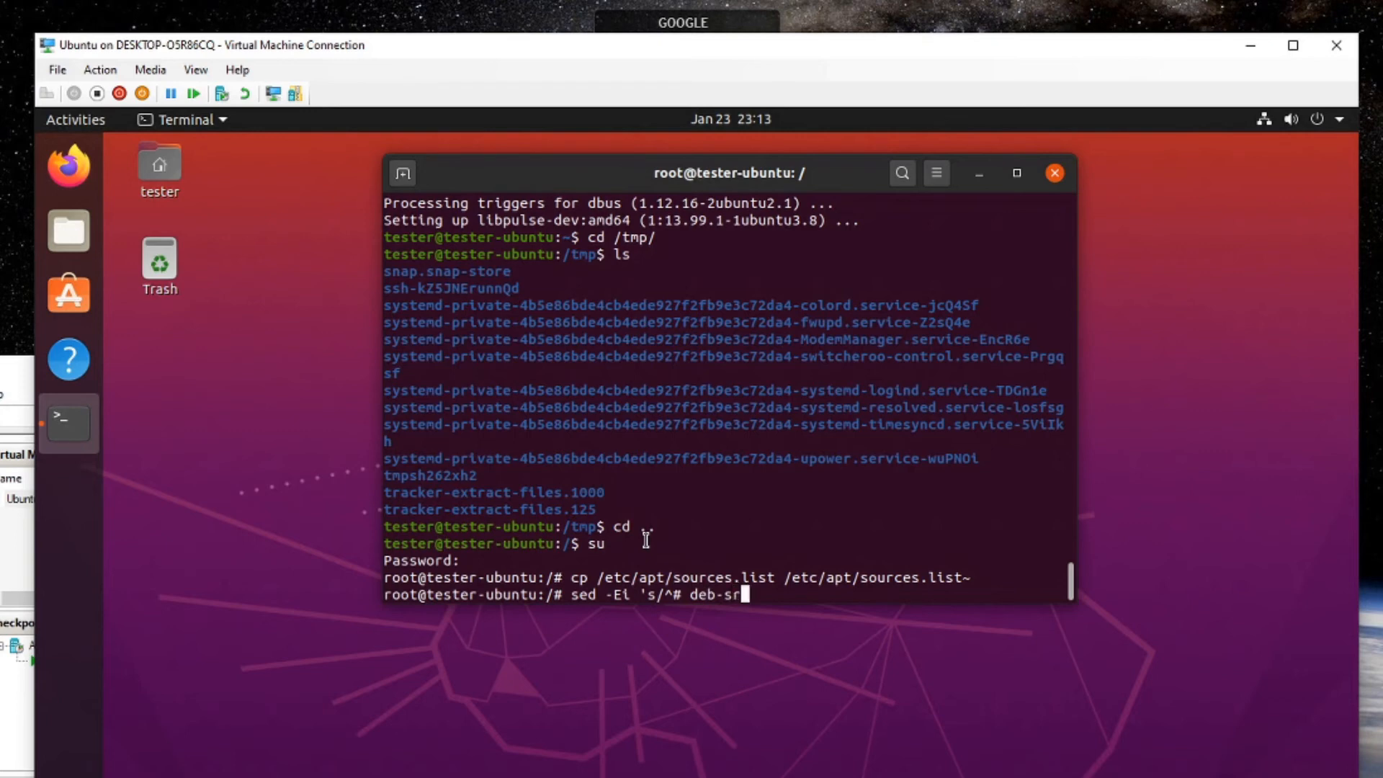
text(c /deb-src /' )
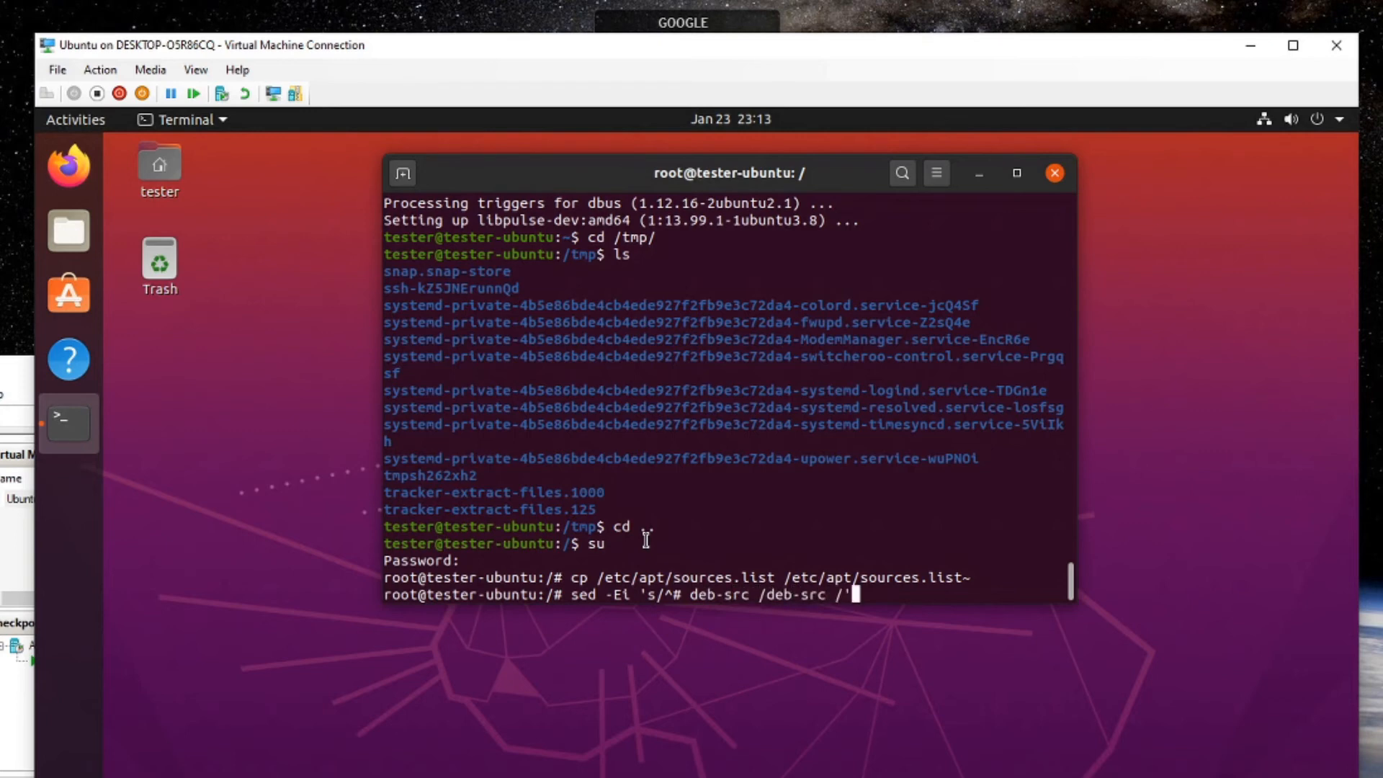
text(/etc/apt/sources.list)
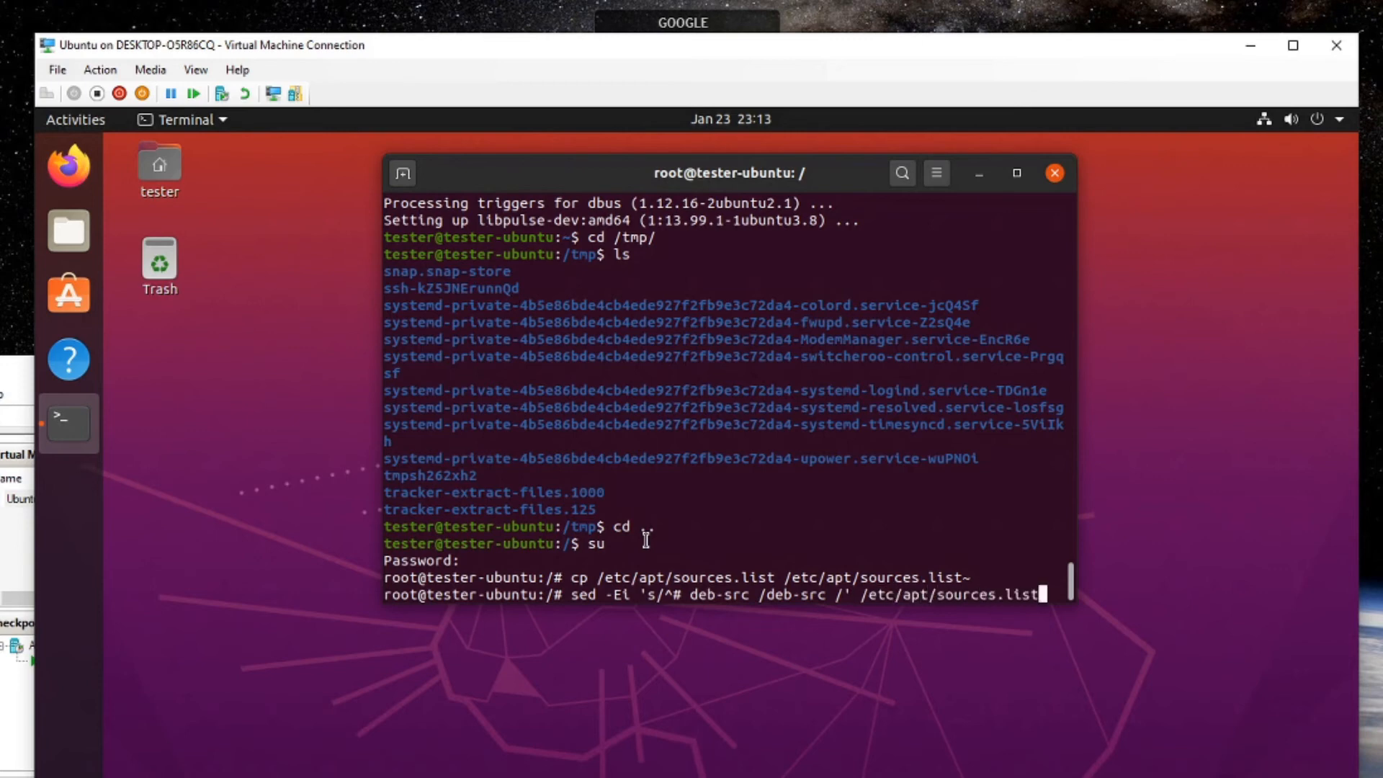
key(Return)
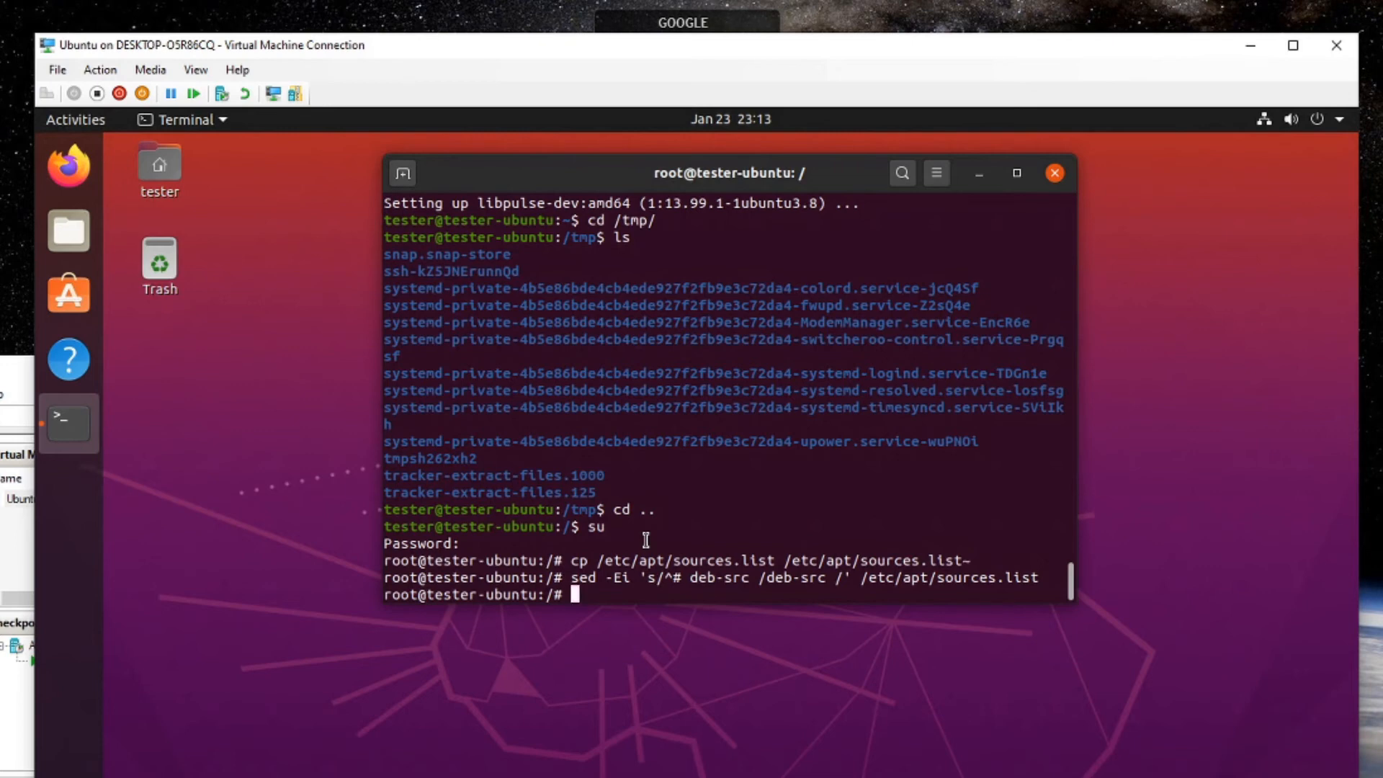
Run apt update, then install PulseAudio's build dependencies with apt build-dep pulseaudio -y.
text(apt update)
key(Return)
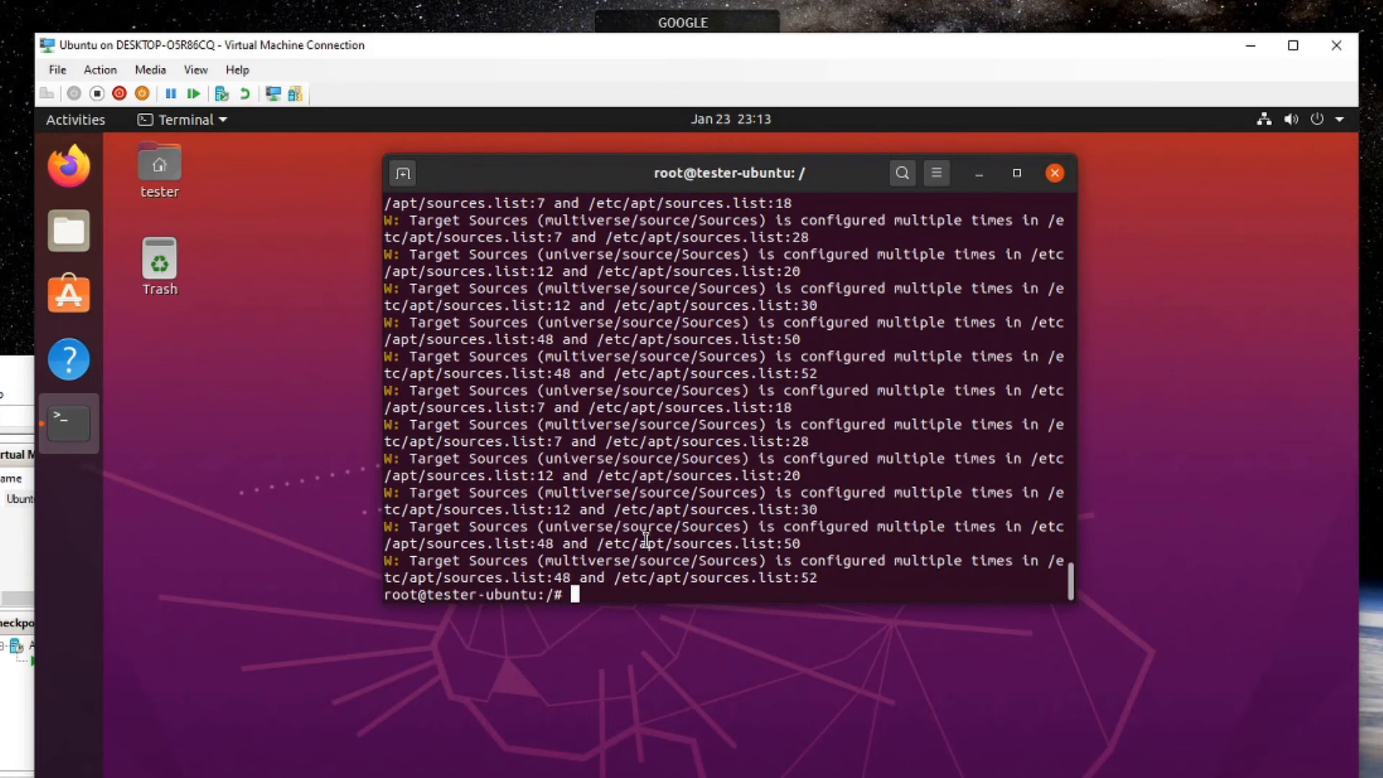
text(sudo)
key(BackSpace)
key(BackSpace)
key(BackSpace)
key(BackSpace)
key(BackSpace)
text(apt build-dep p)
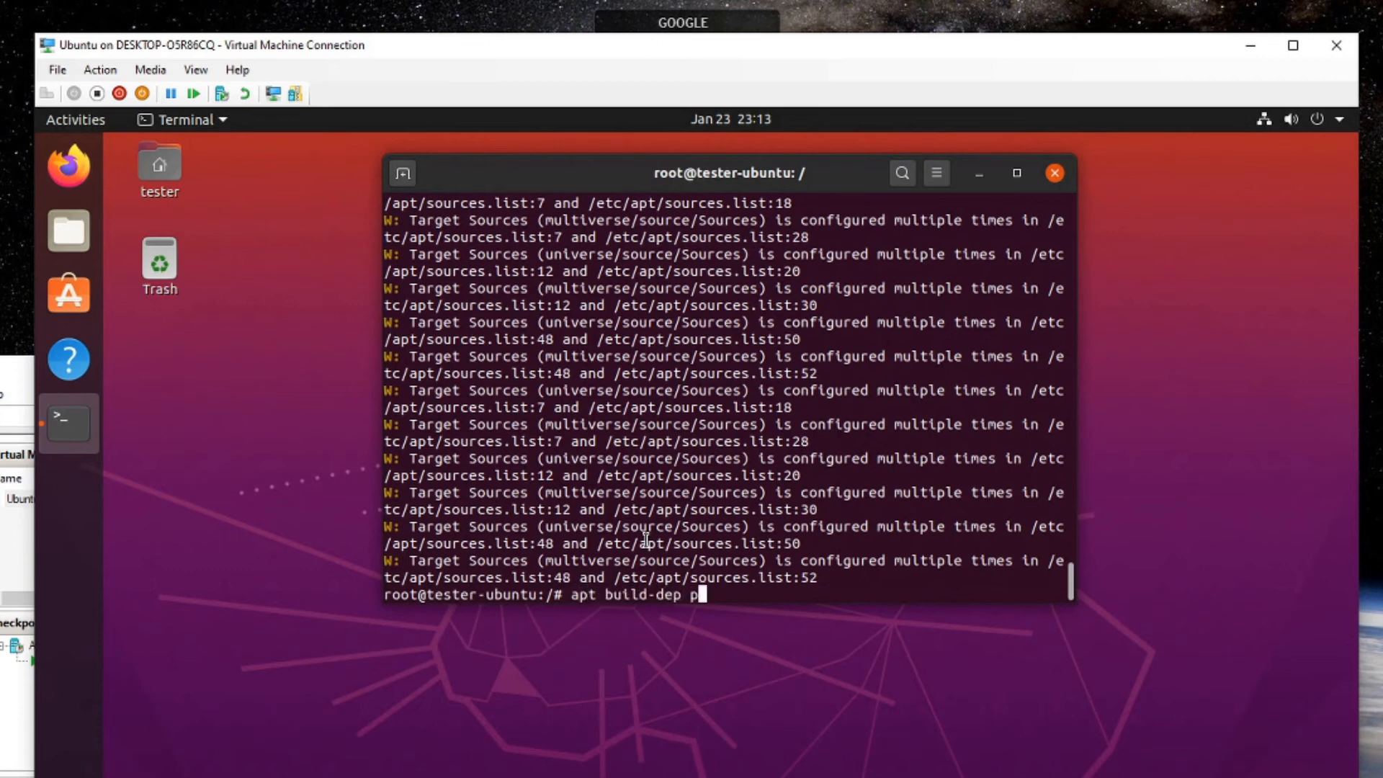
text(ulseaudio -y)
key(Return)
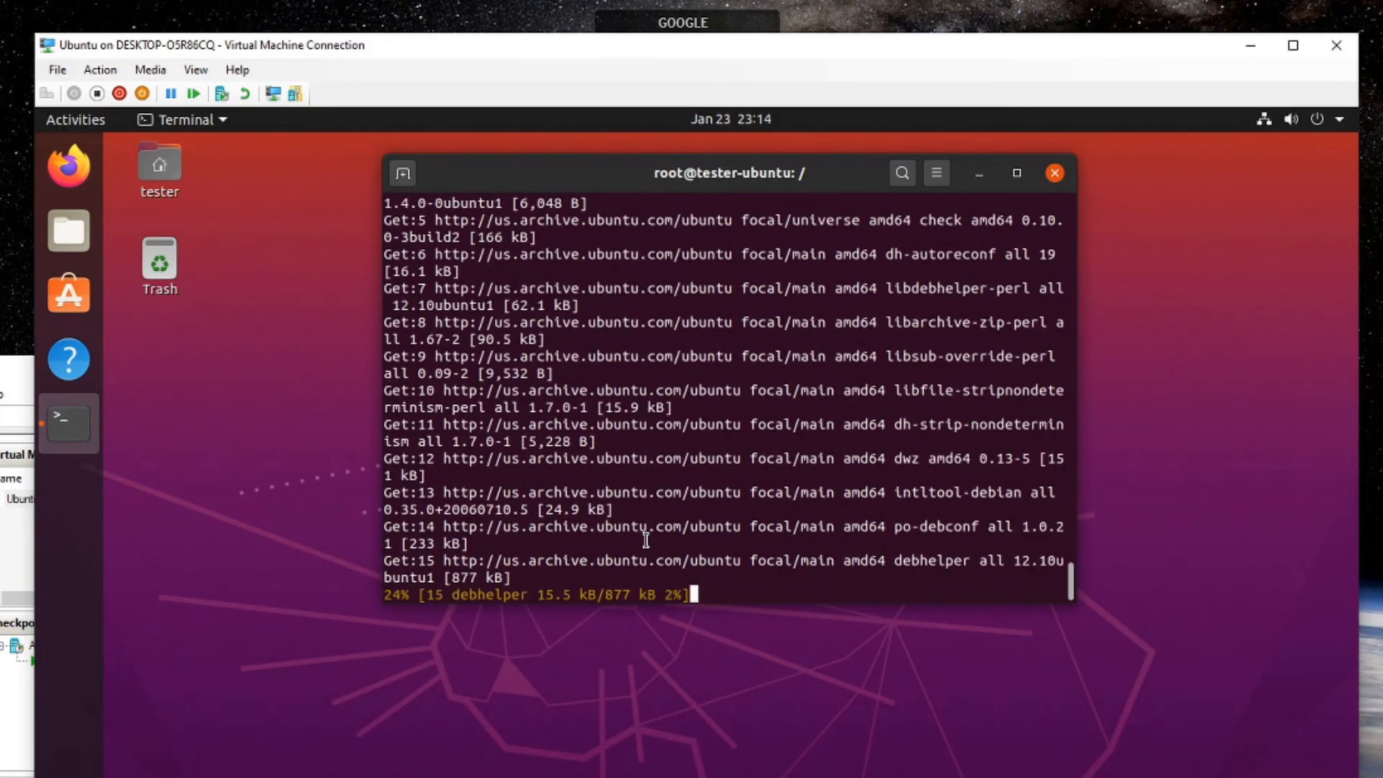
Move to /tmp and begin typing the apt source pulseaudio command.
text(cd /tmp)
key(Return)
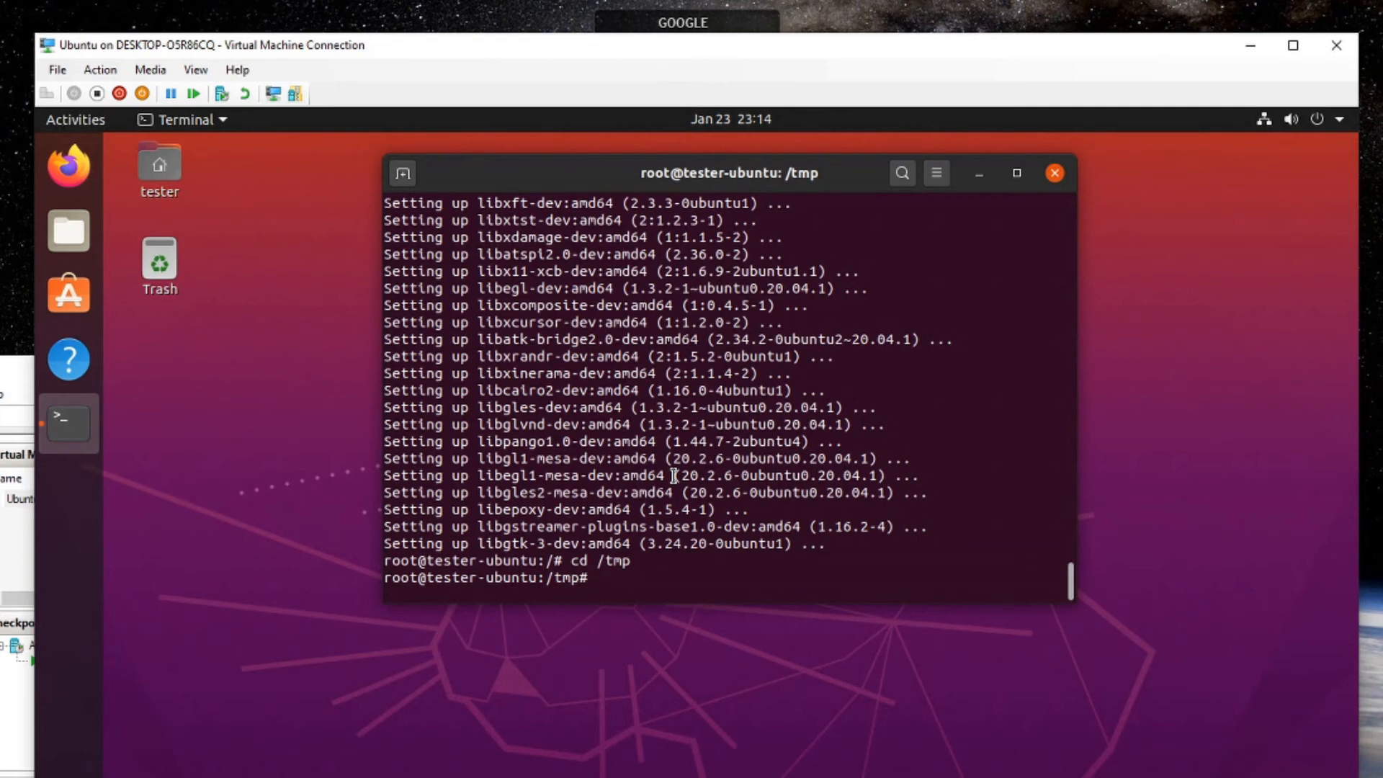
text(apt source pulseauid)
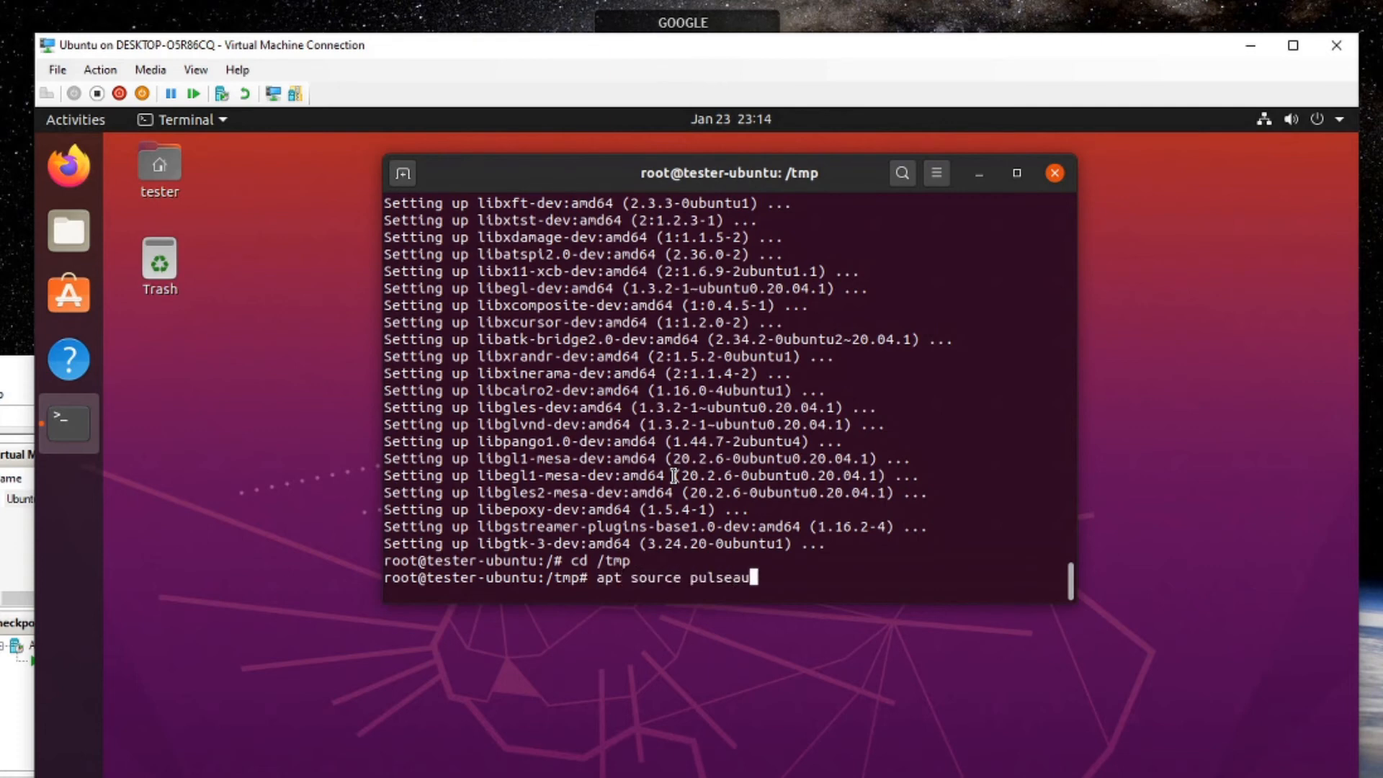
Download the PulseAudio source and store its version in the pulsever variable.
key(BackSpace)
key(BackSpace)
text(dio)
key(Return)
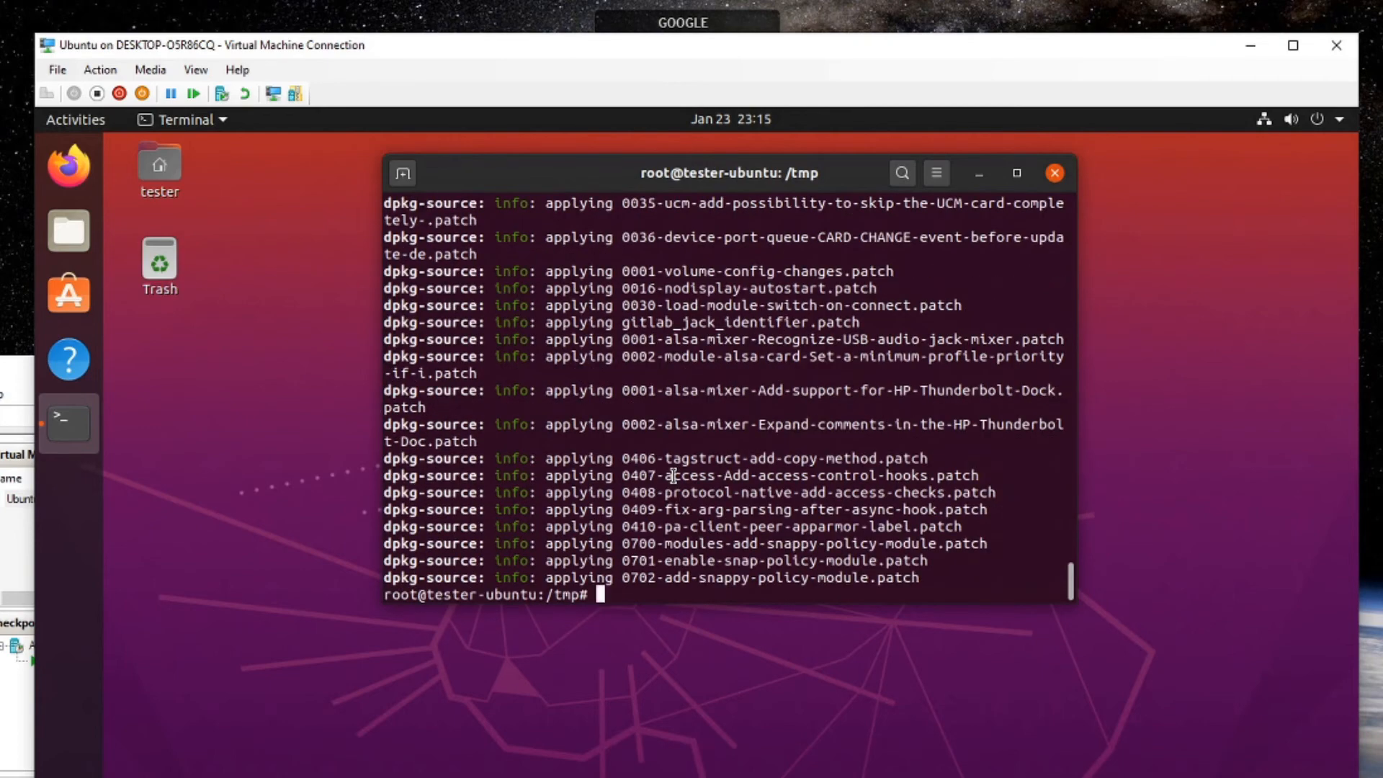
text(pulsev)
text(ver)
key(BackSpace)
key(BackSpace)
key(BackSpace)
key(BackSpace)
text(ver=$(pulseau)
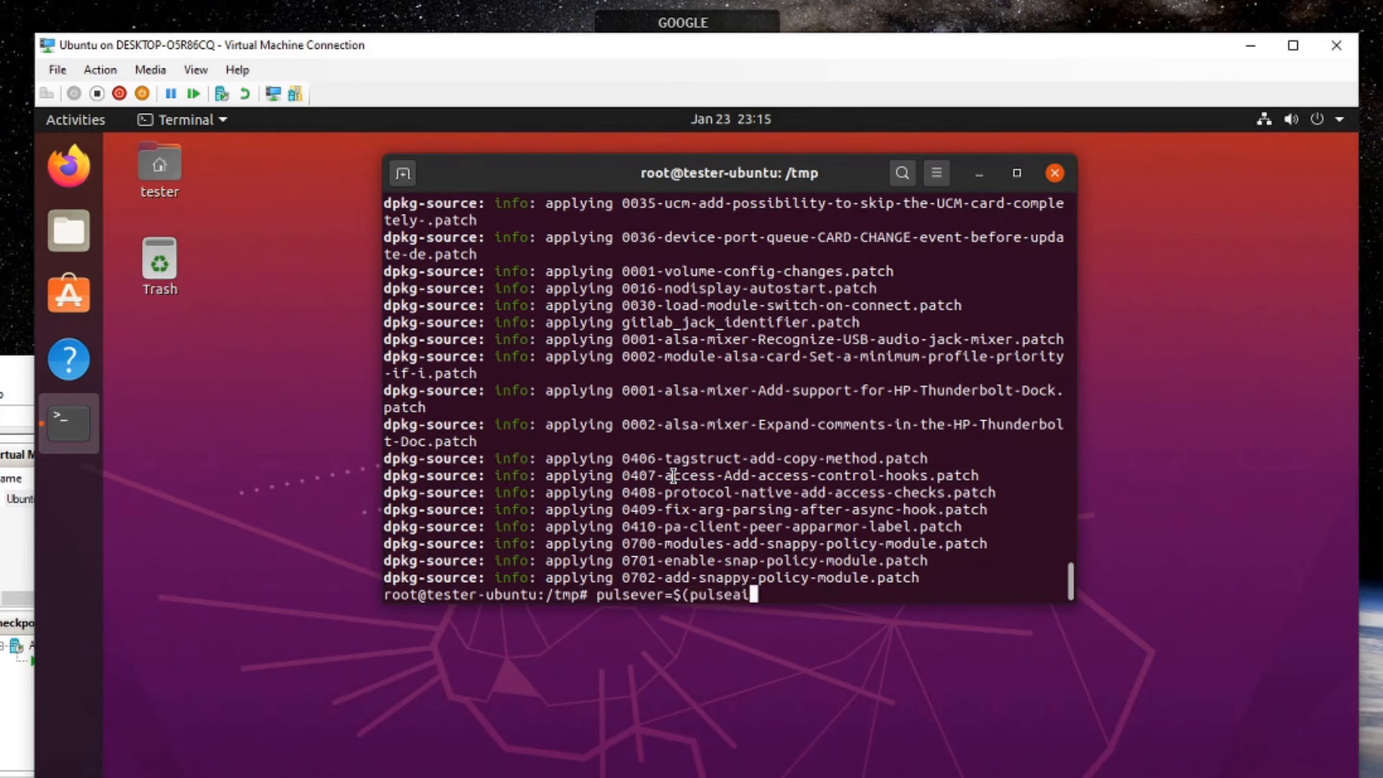
text(dio --version | awk ')
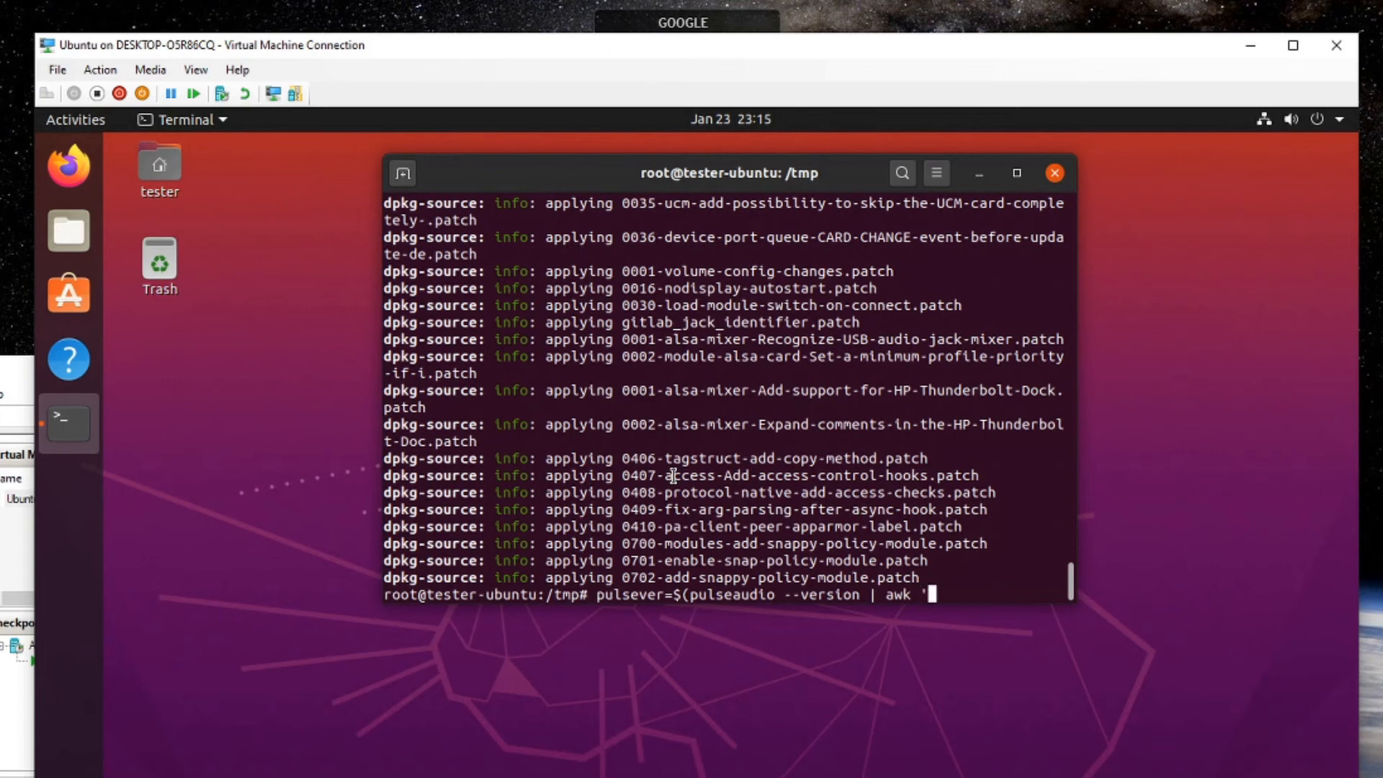
text({print $2}'))
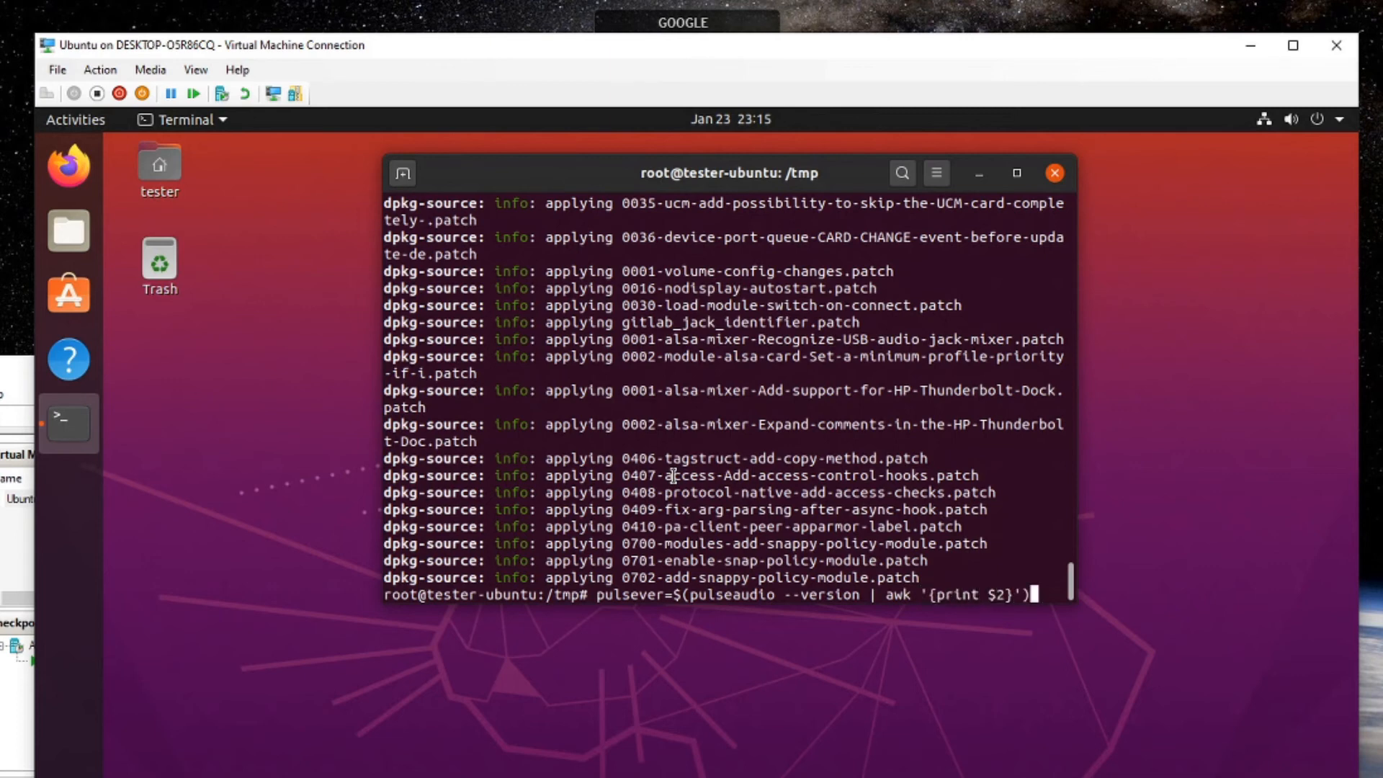
key(Return)
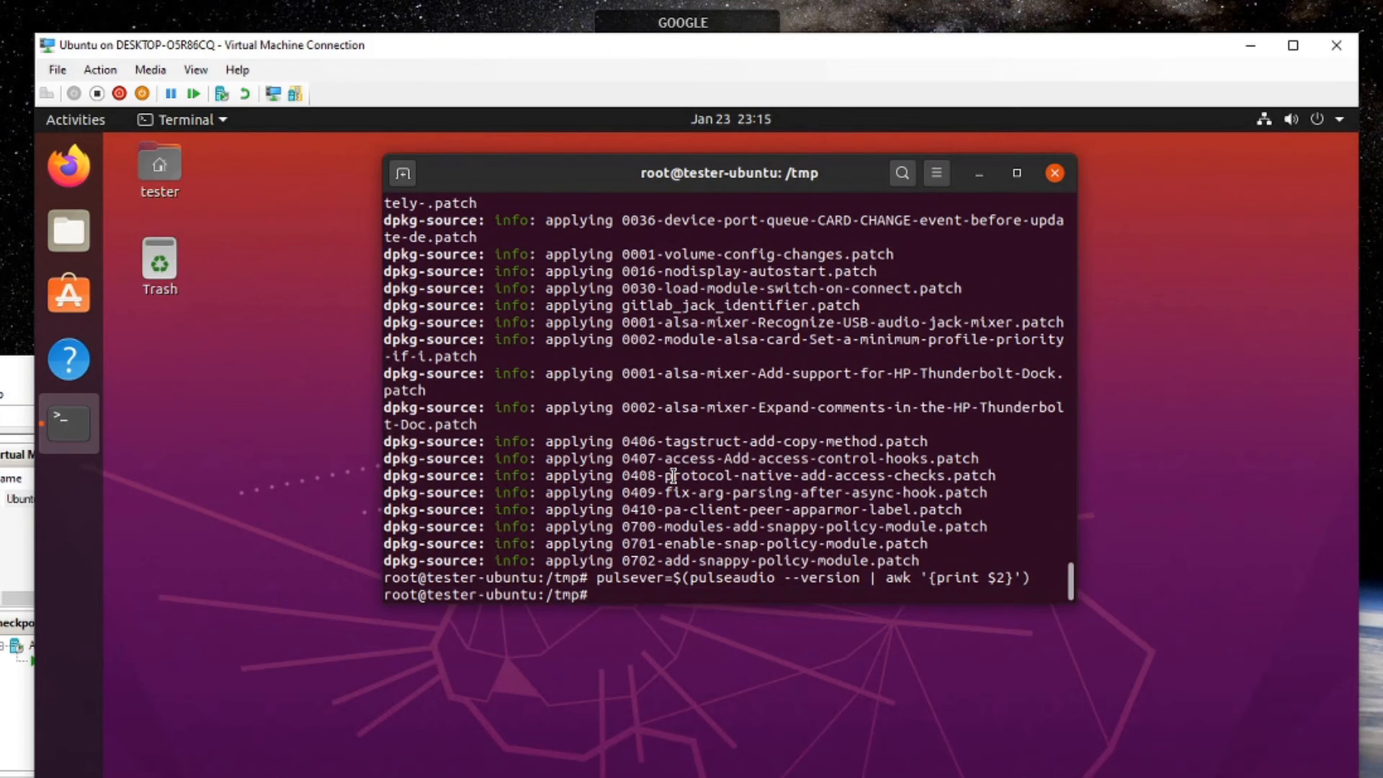
Enter the pulseaudio-13.99.1 source folder and run ./configure.
text(cd /temp)
key(BackSpace)
key(BackSpace)
key(BackSpace)
key(BackSpace)
key(BackSpace)
key(Tab)
key(Tab)
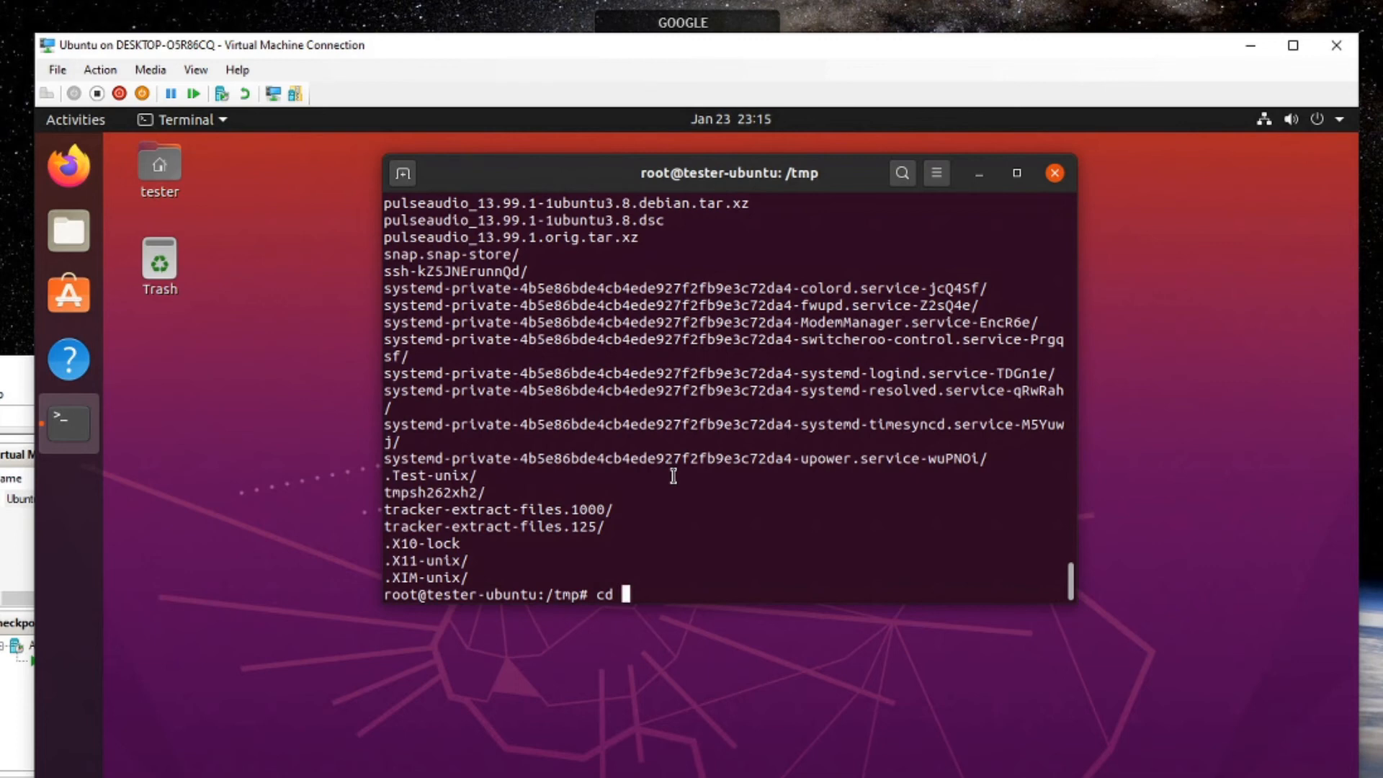
text(pu)
key(Tab)
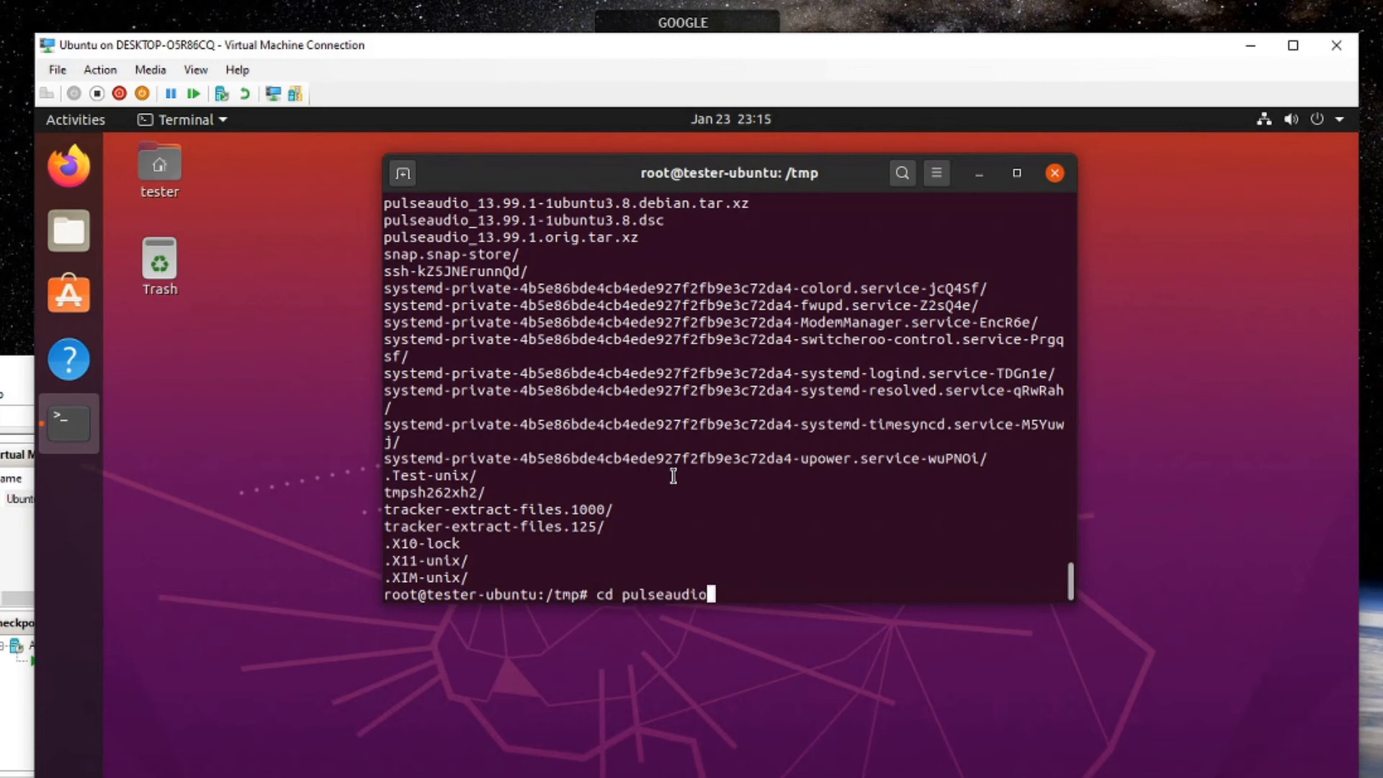
text(-$pulsever)
key(Return)
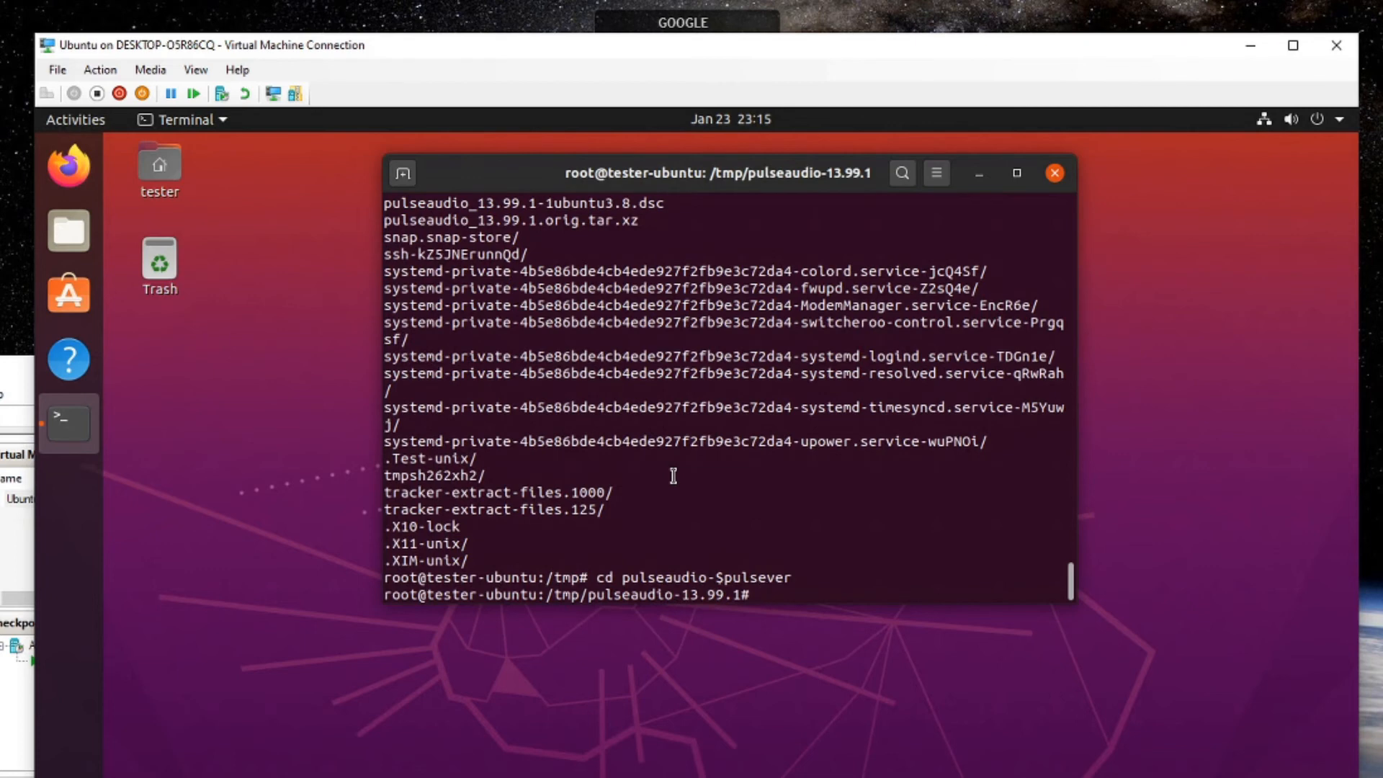
text(./configure)
key(Return)
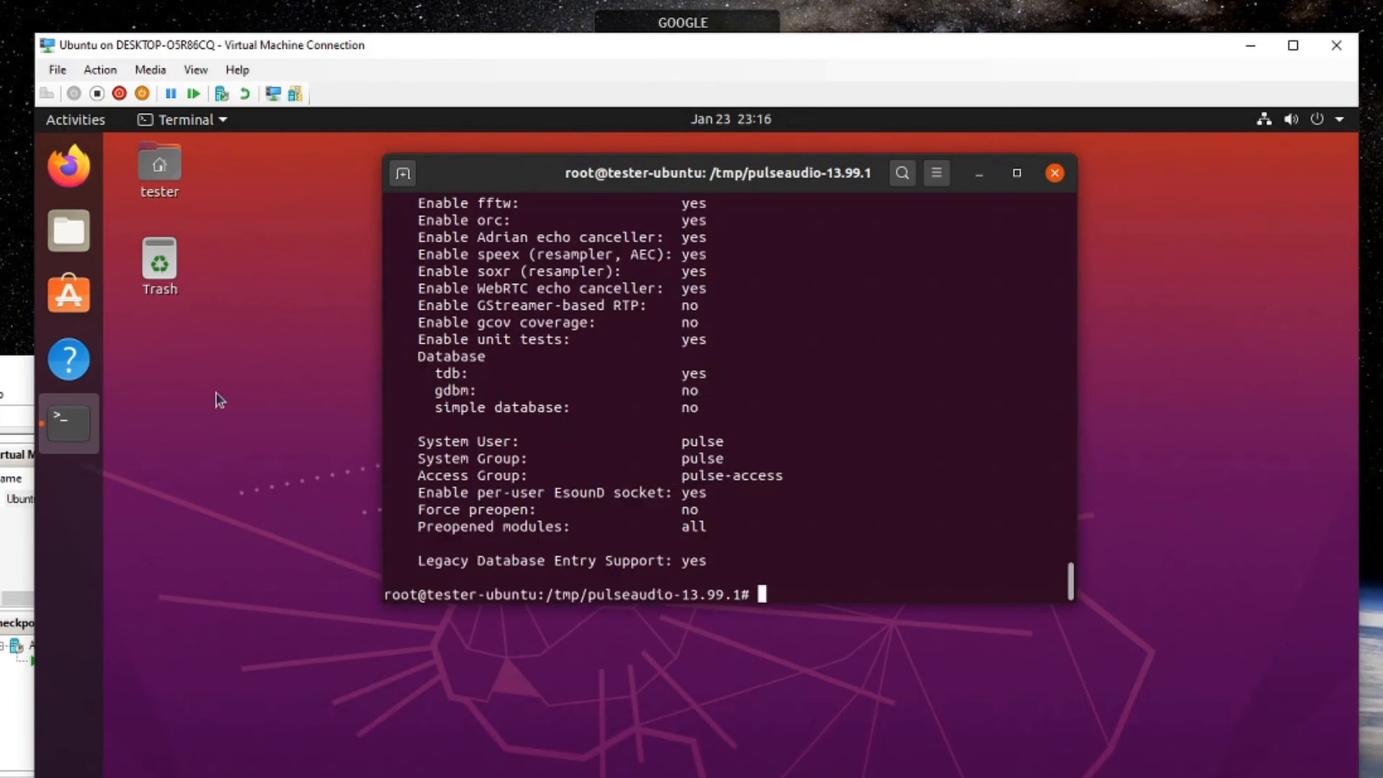
Search the web for 'pulseaudio xrdp' in Firefox.
click(68, 165)
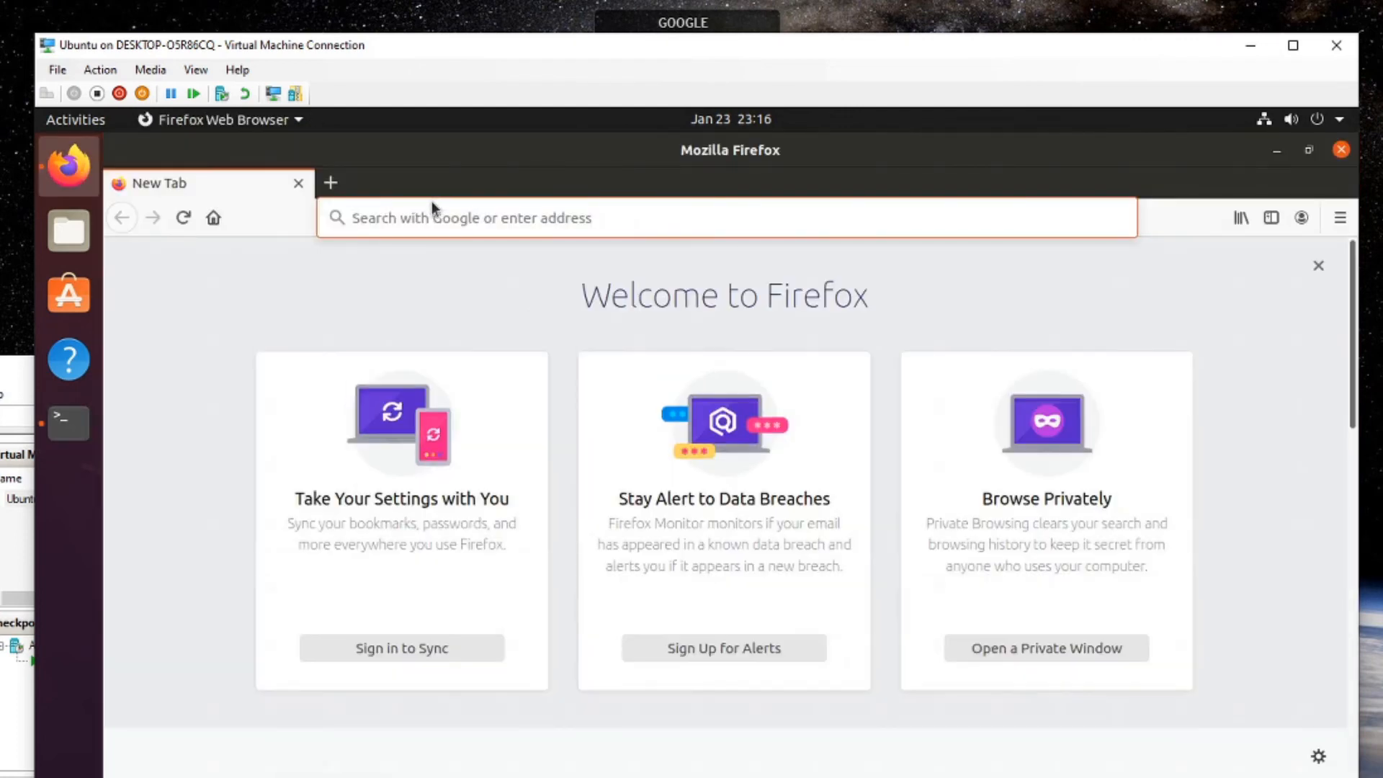
text(pulseaudio xrdp)
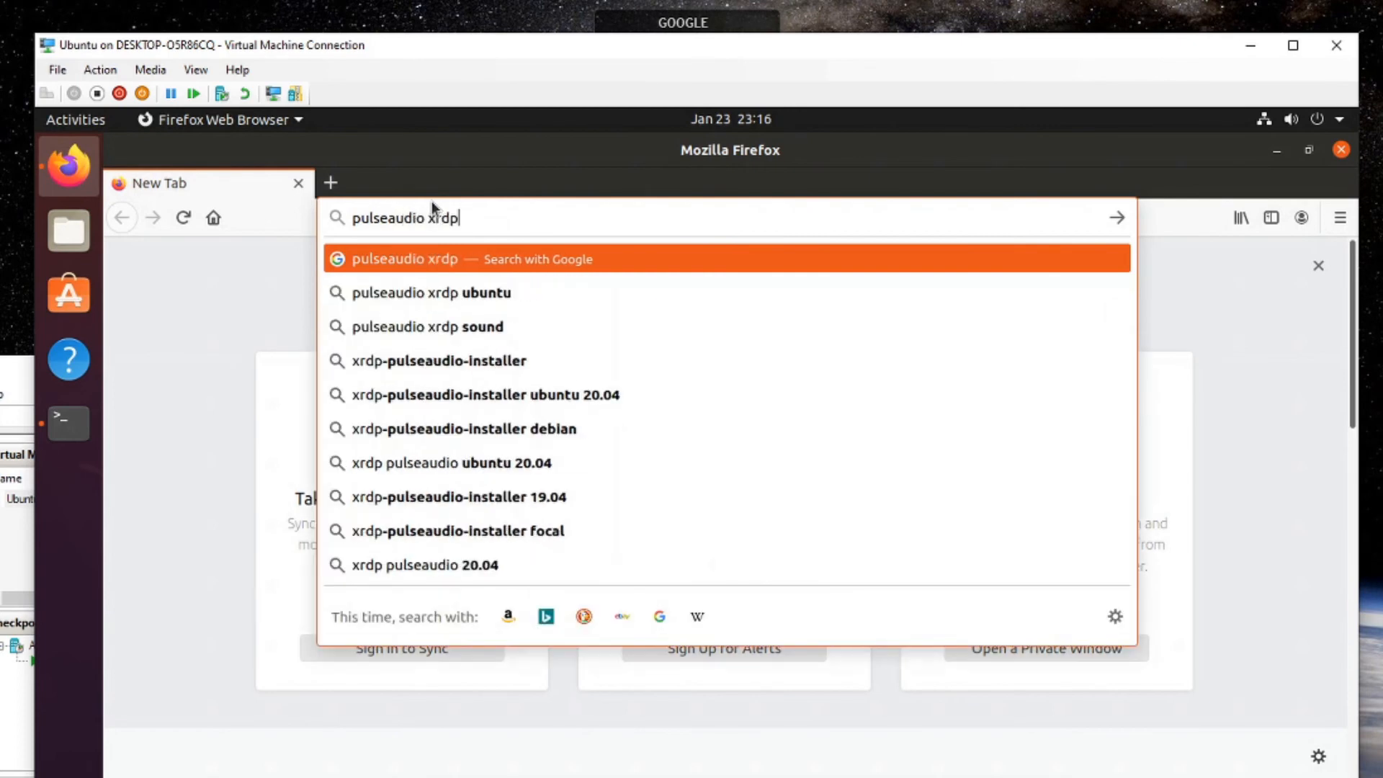
key(Return)
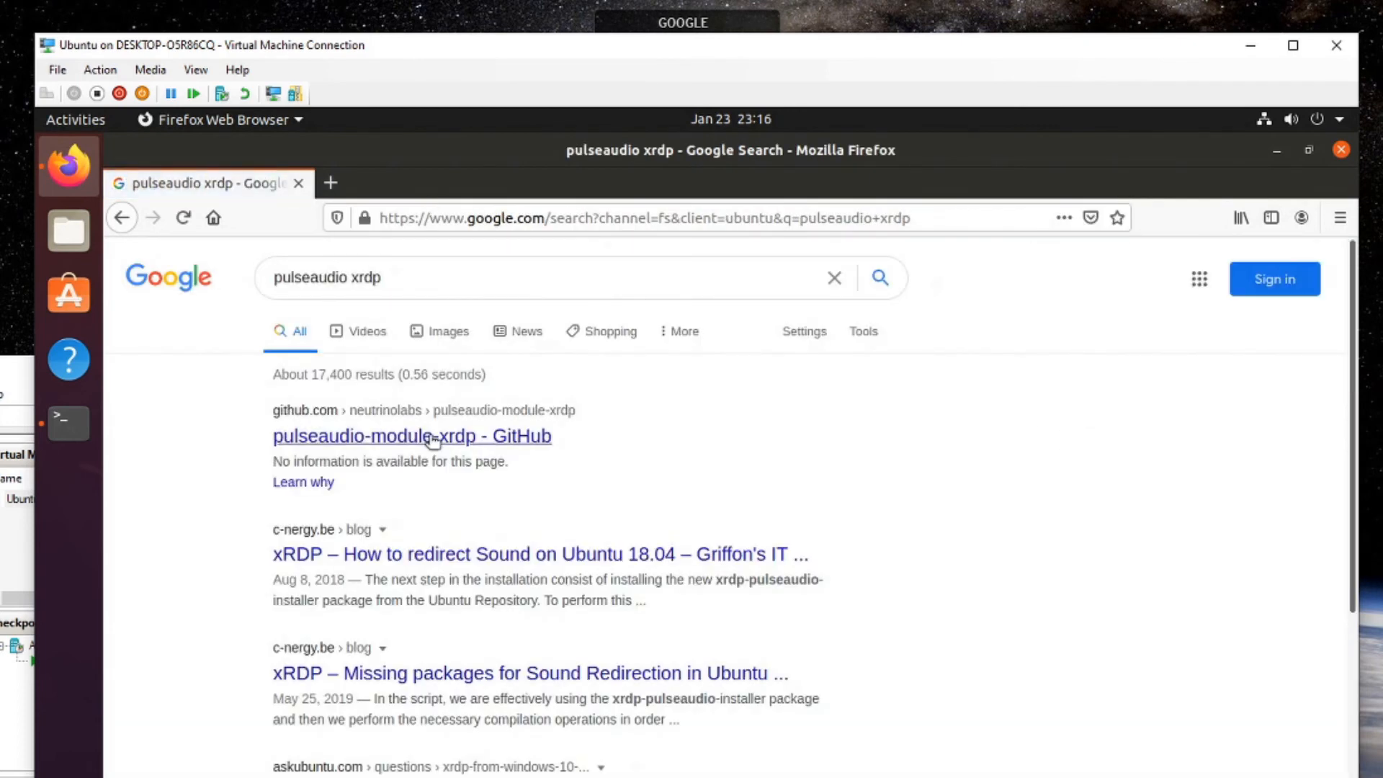
Open the neutrinolabs pulseaudio-module-xrdp GitHub result and copy its HTTPS clone URL.
click(433, 438)
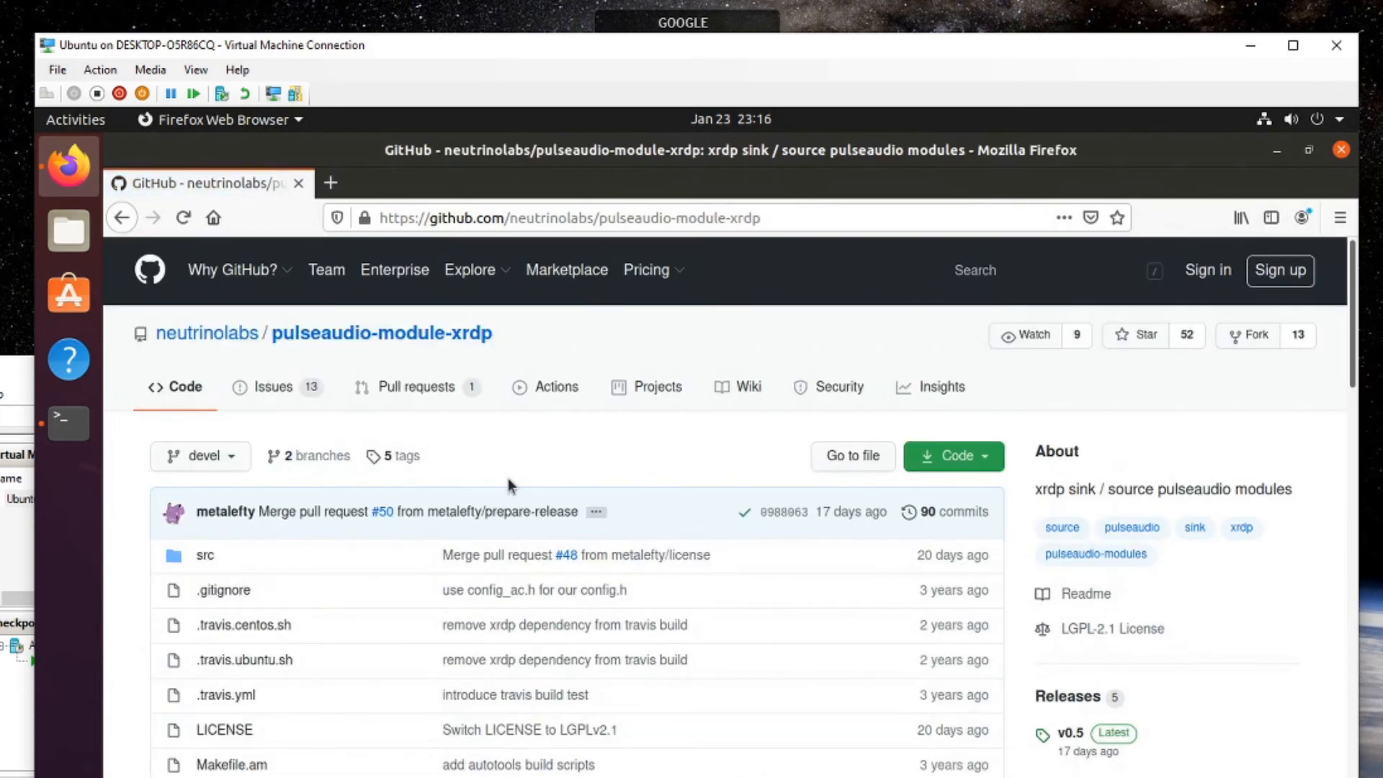
scroll(508, 477, down, 5)
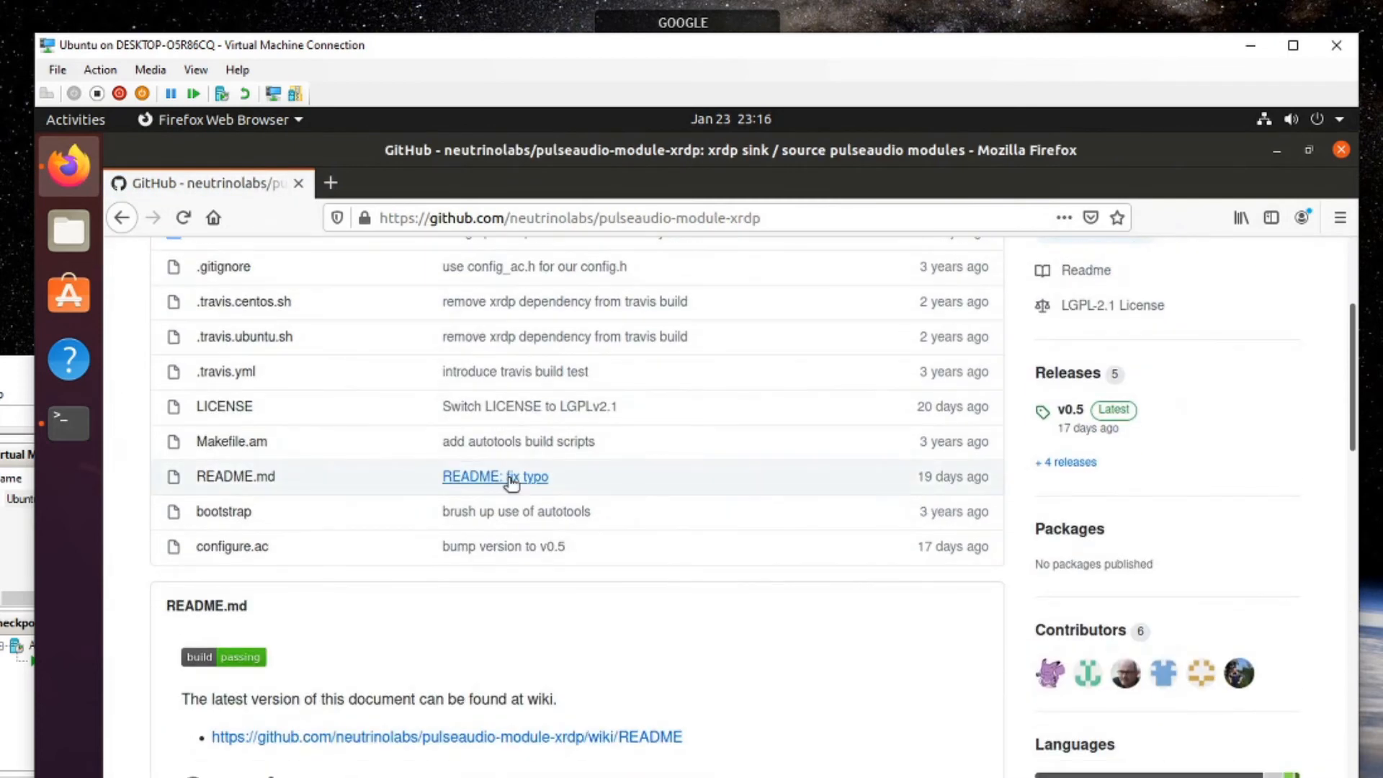
scroll(508, 477, down, 8)
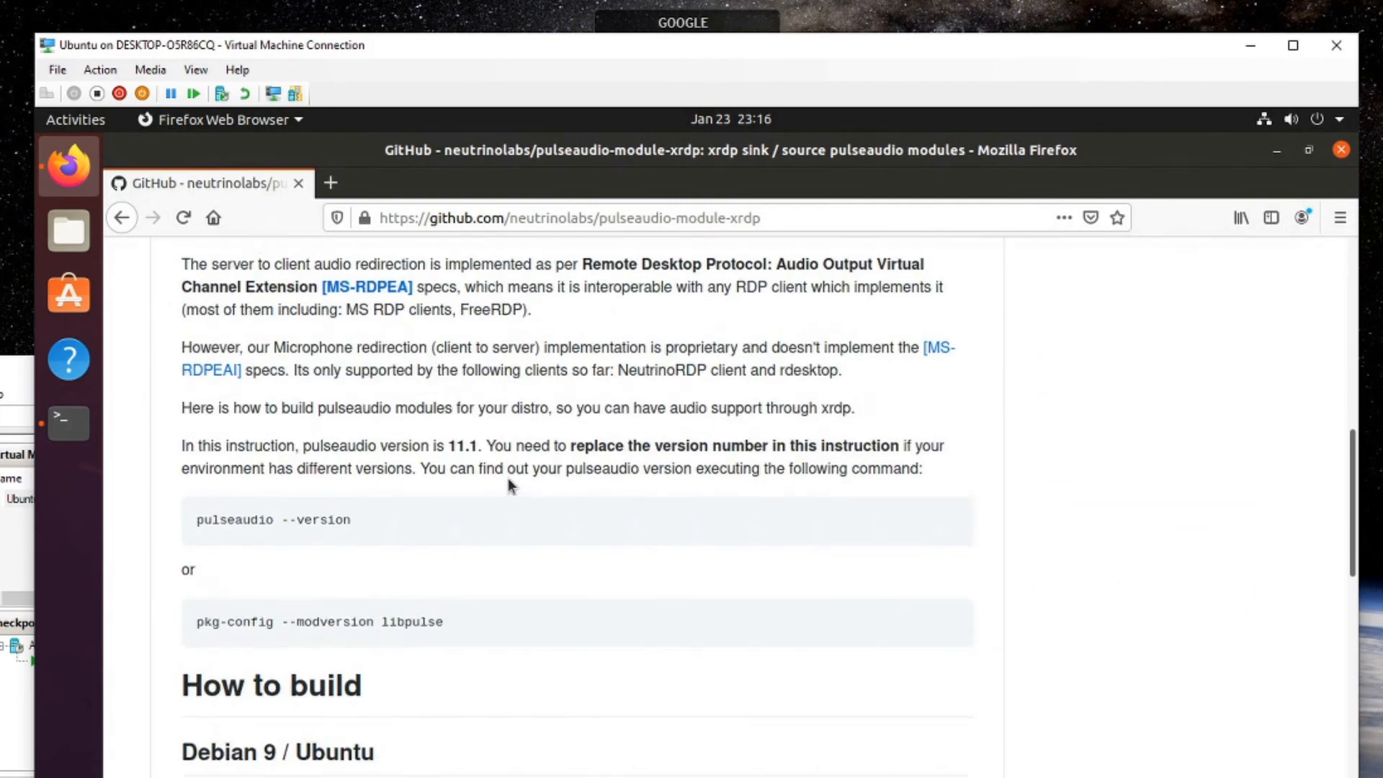
scroll(508, 477, up, 2)
scroll(507, 477, up, 11)
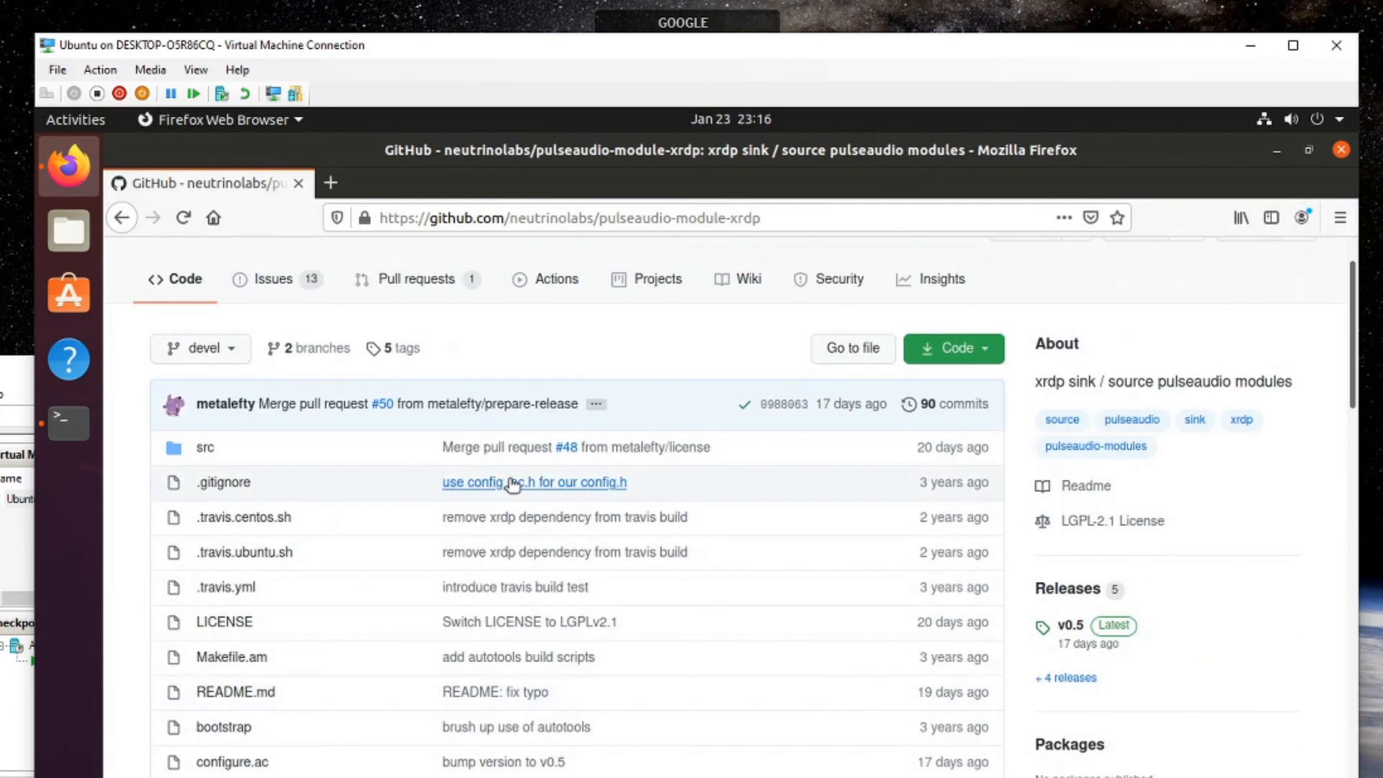
click(986, 460)
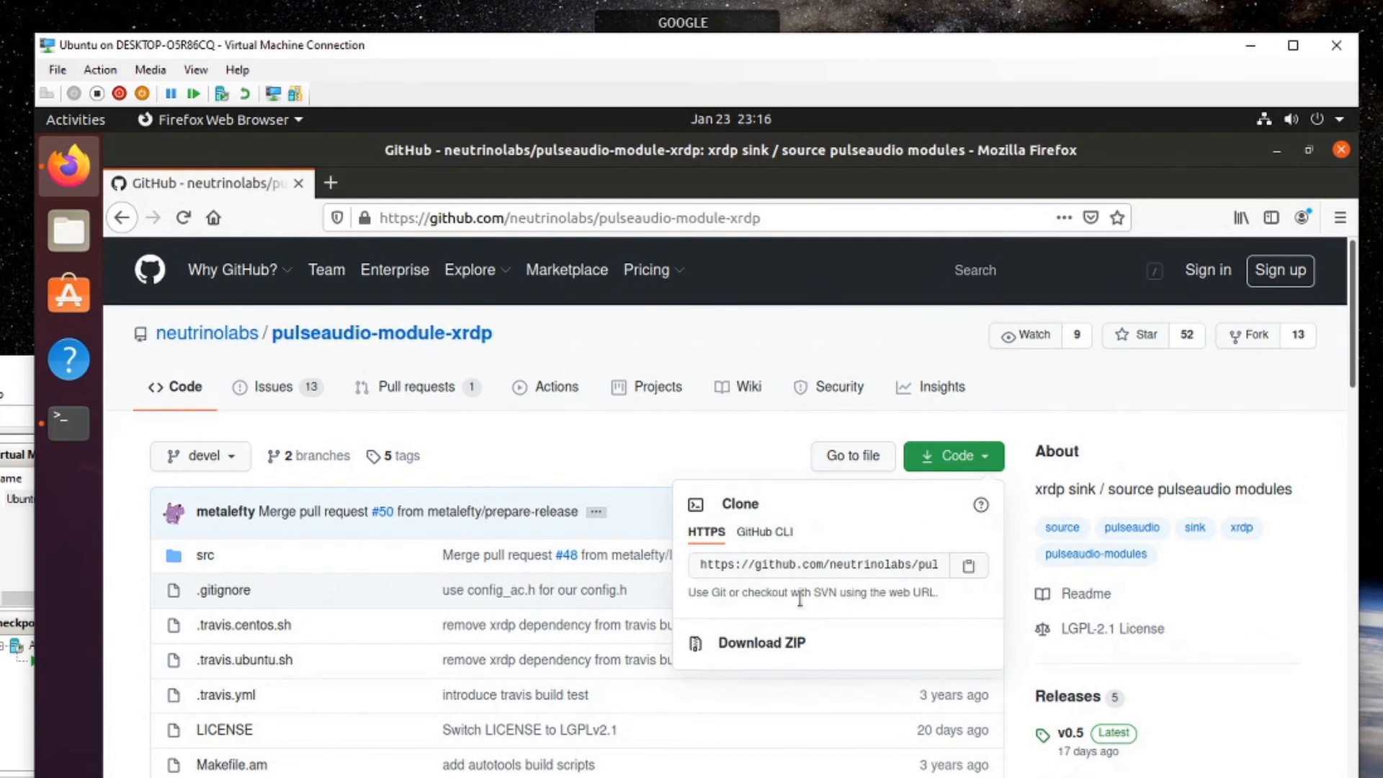
click(974, 568)
key(super)
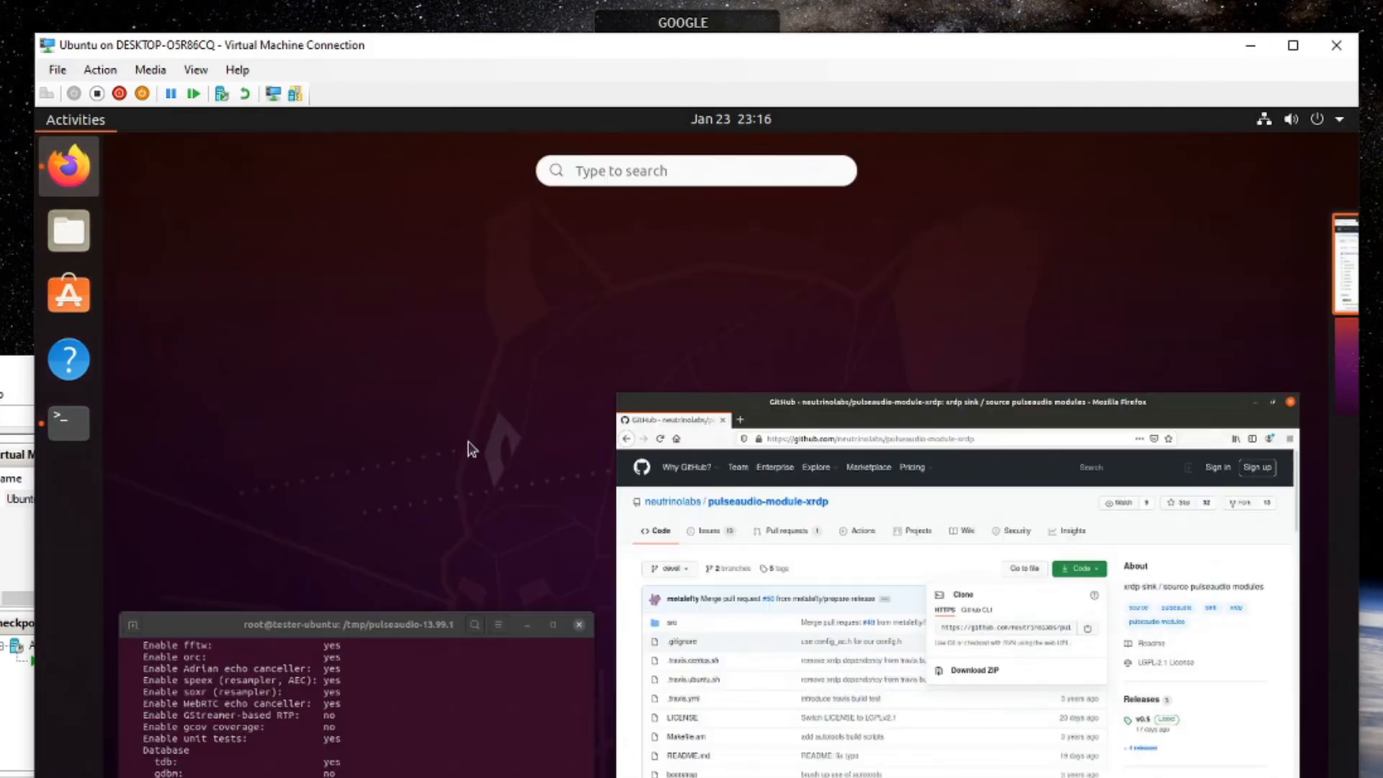
Clone the pulseaudio-module-xrdp repository in the terminal using the pasted URL.
click(364, 673)
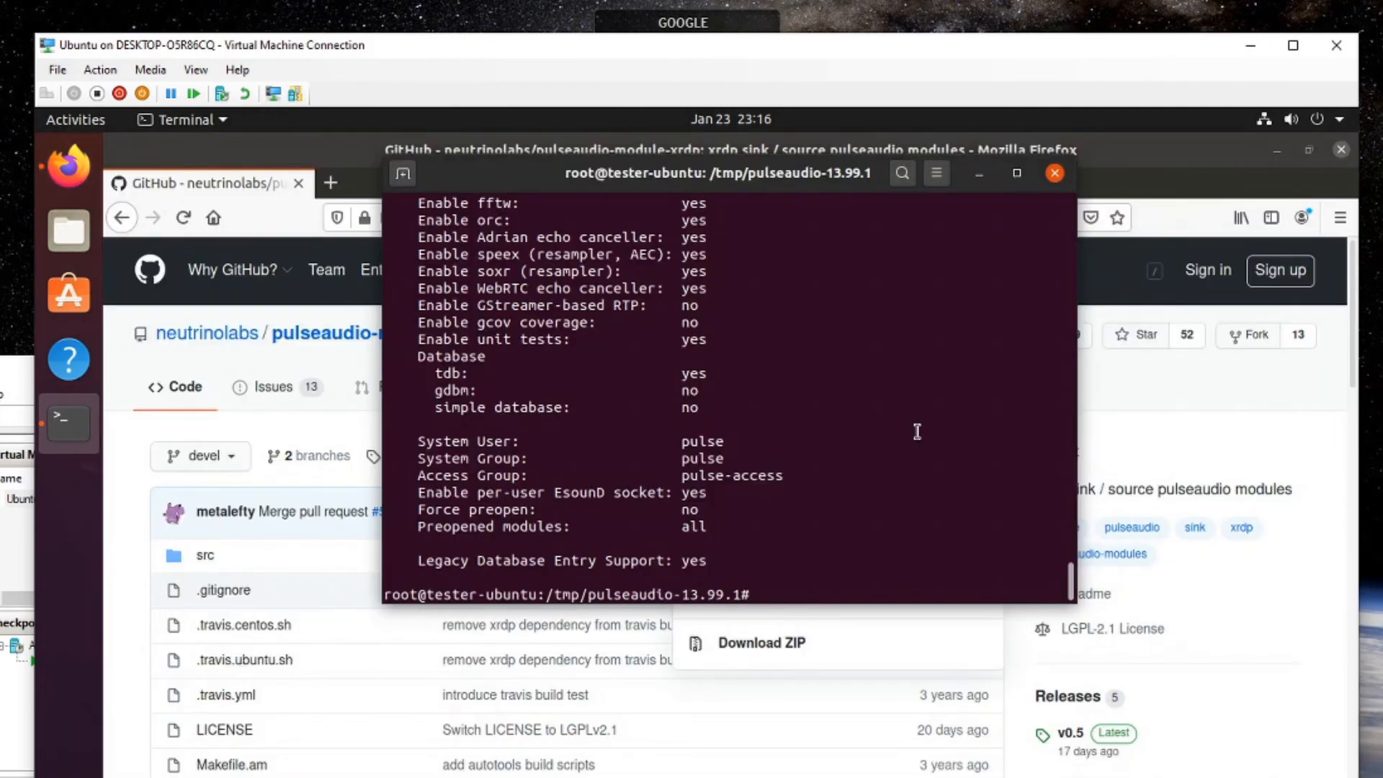
text(git clone)
right_click(917, 430)
click(987, 495)
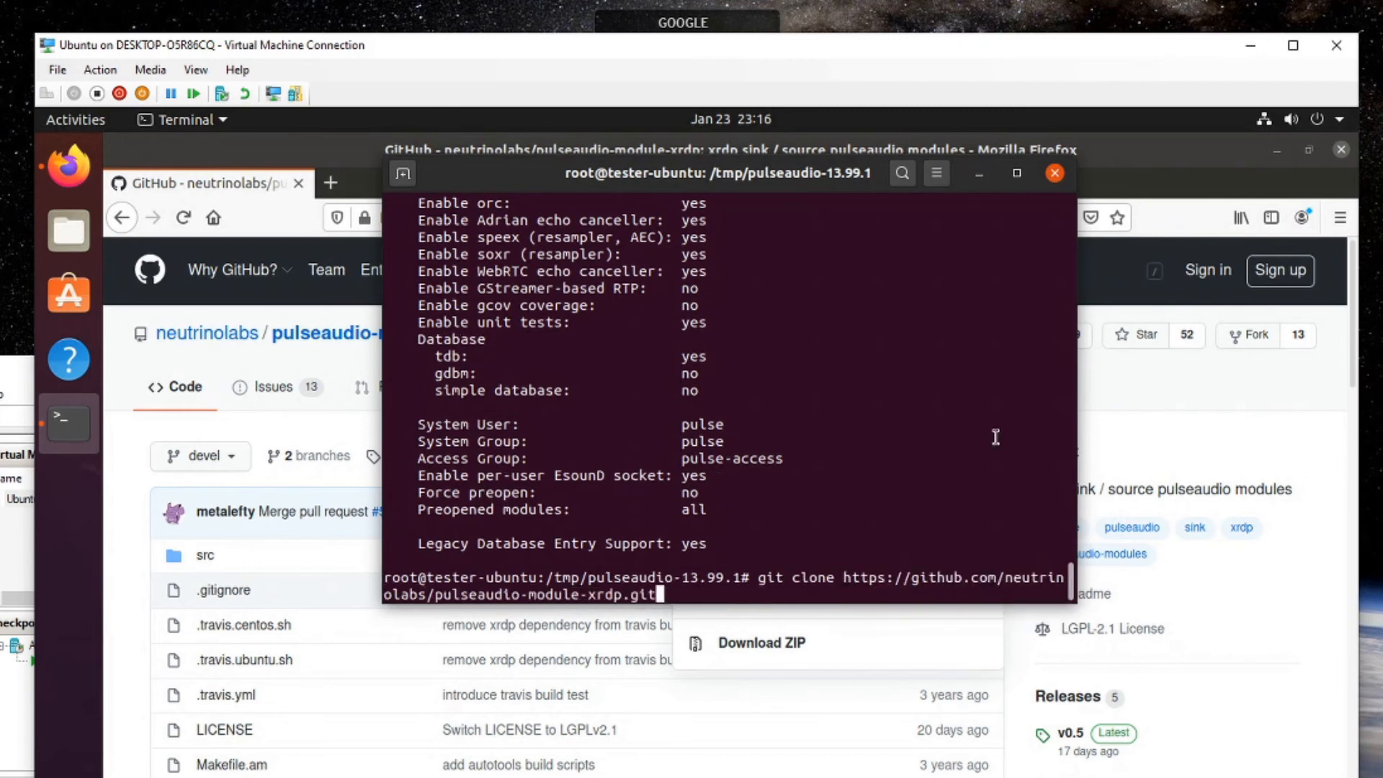
key(Return)
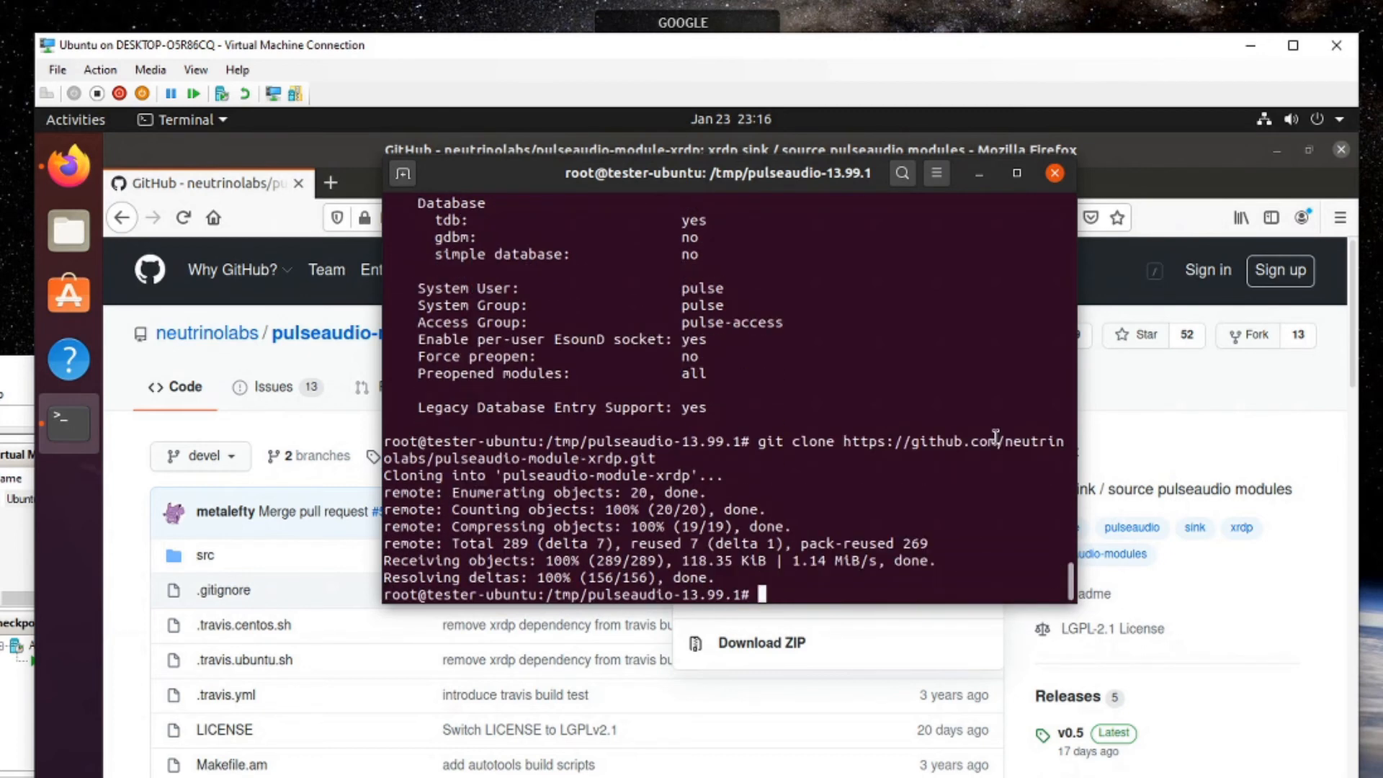
Enter the pulseaudio-module-xrdp folder and run ./bootstrap.
text(cd pulseaudio-)
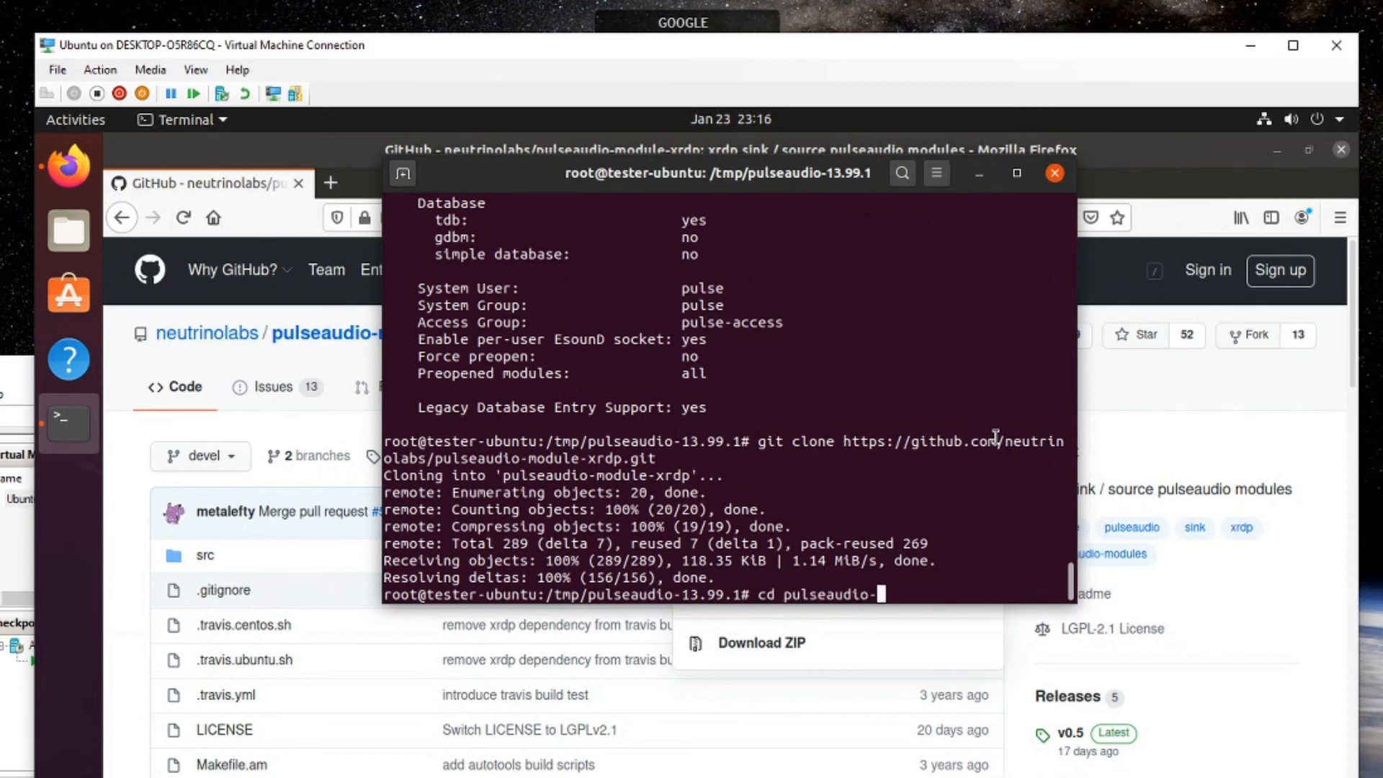
key(Tab)
key(Return)
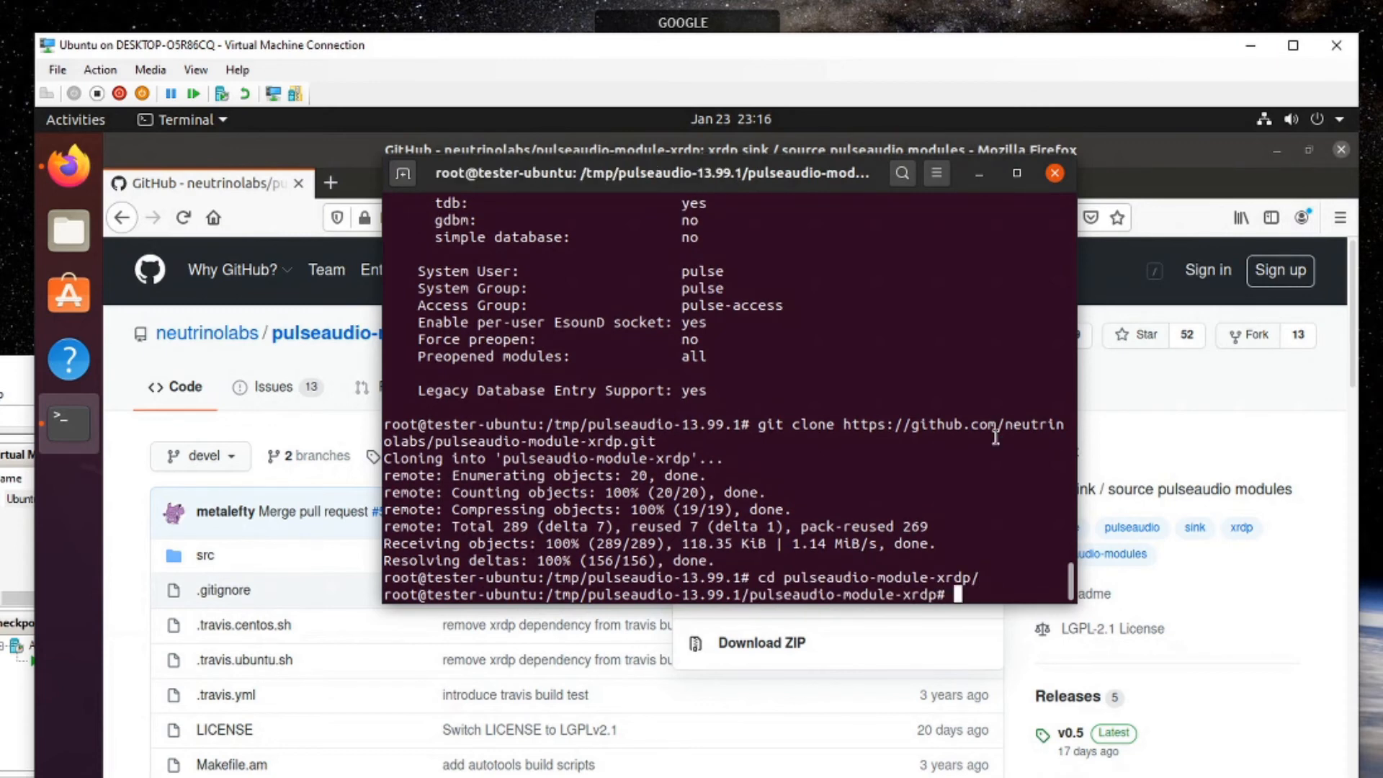
text(./bootstrap)
key(Return)
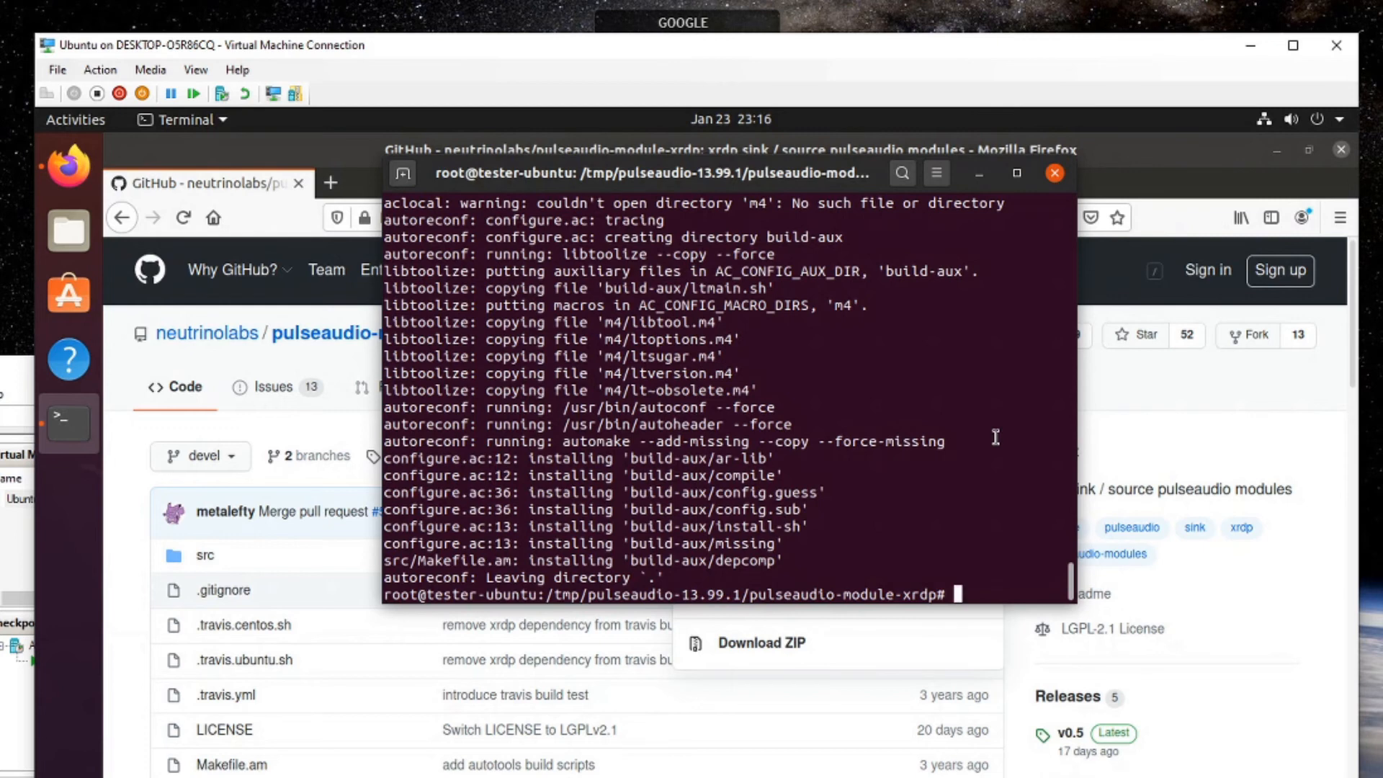
Run ./configure PULSE_DIR="/tmp/pulseaudio-$pulsever", then build the modules with sudo make.
text(./conf)
key(Tab)
text(PULSE_DIR=)
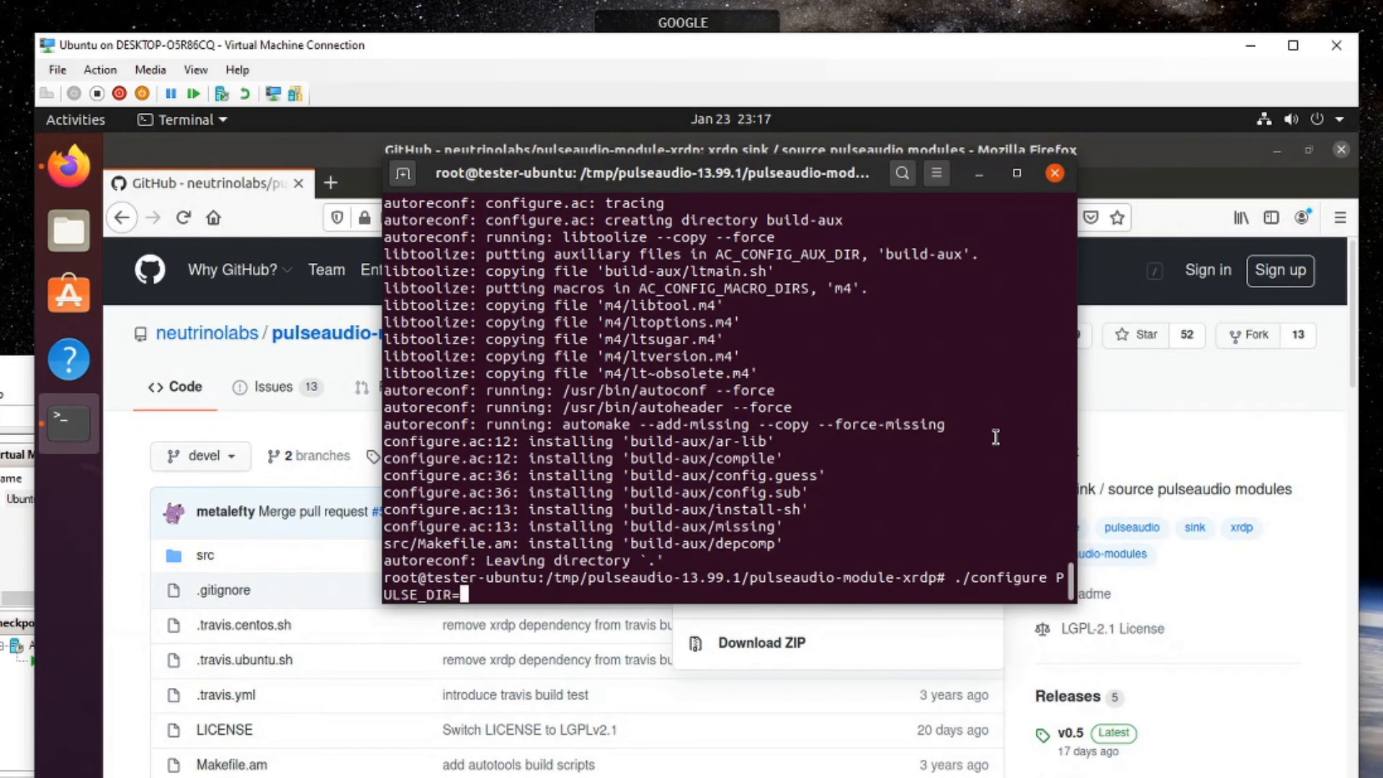
text("/tmp/pulseaudio)
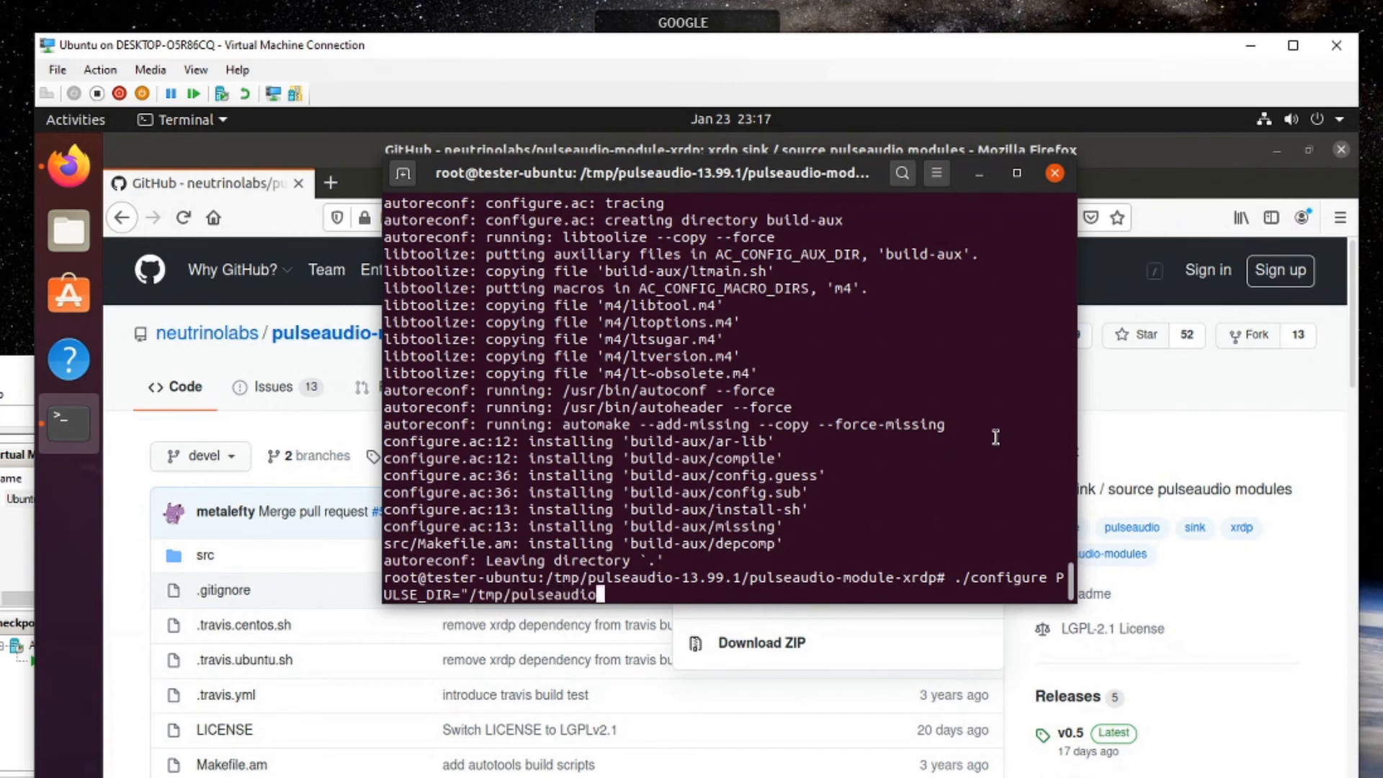
text(-$pulserver)
key(BackSpace)
key(BackSpace)
key(BackSpace)
key(BackSpace)
text(ver")
key(Return)
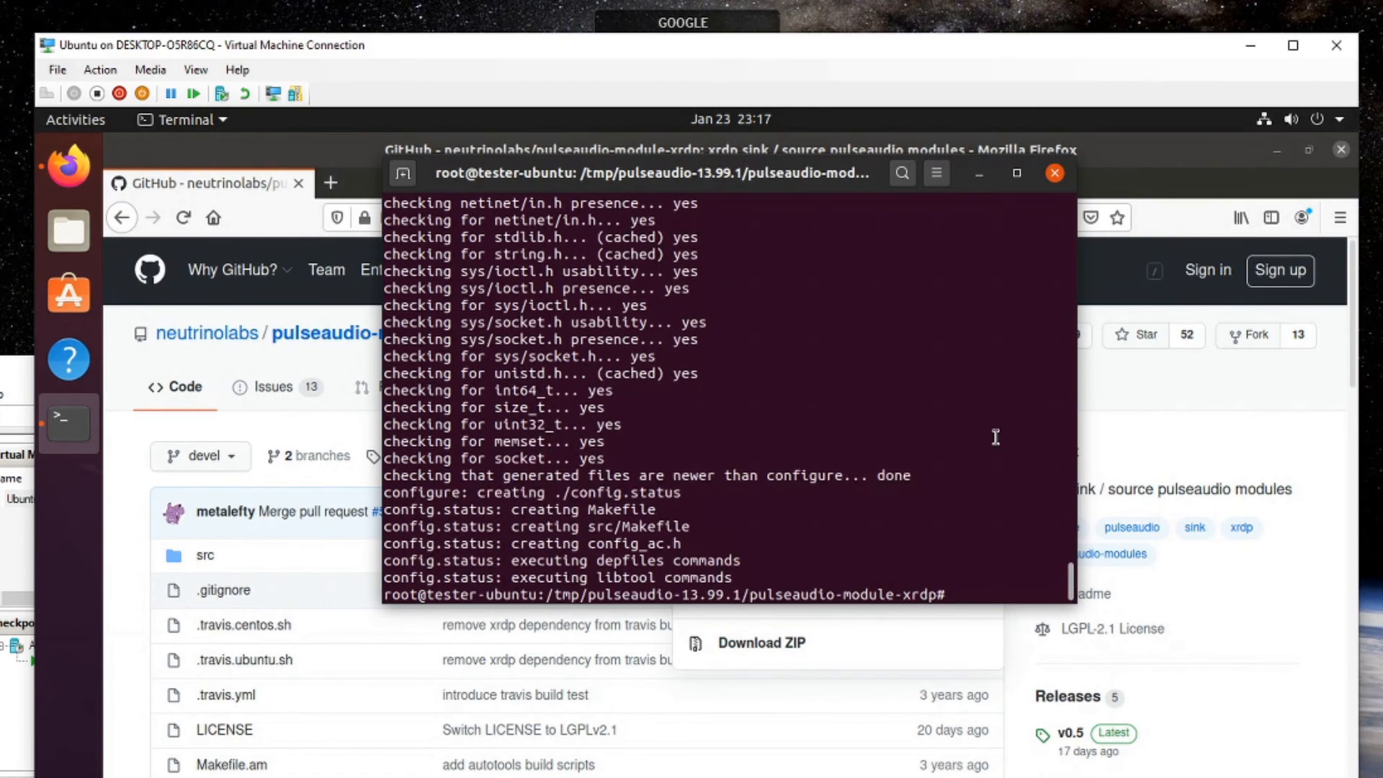
text(sudo make)
key(Return)
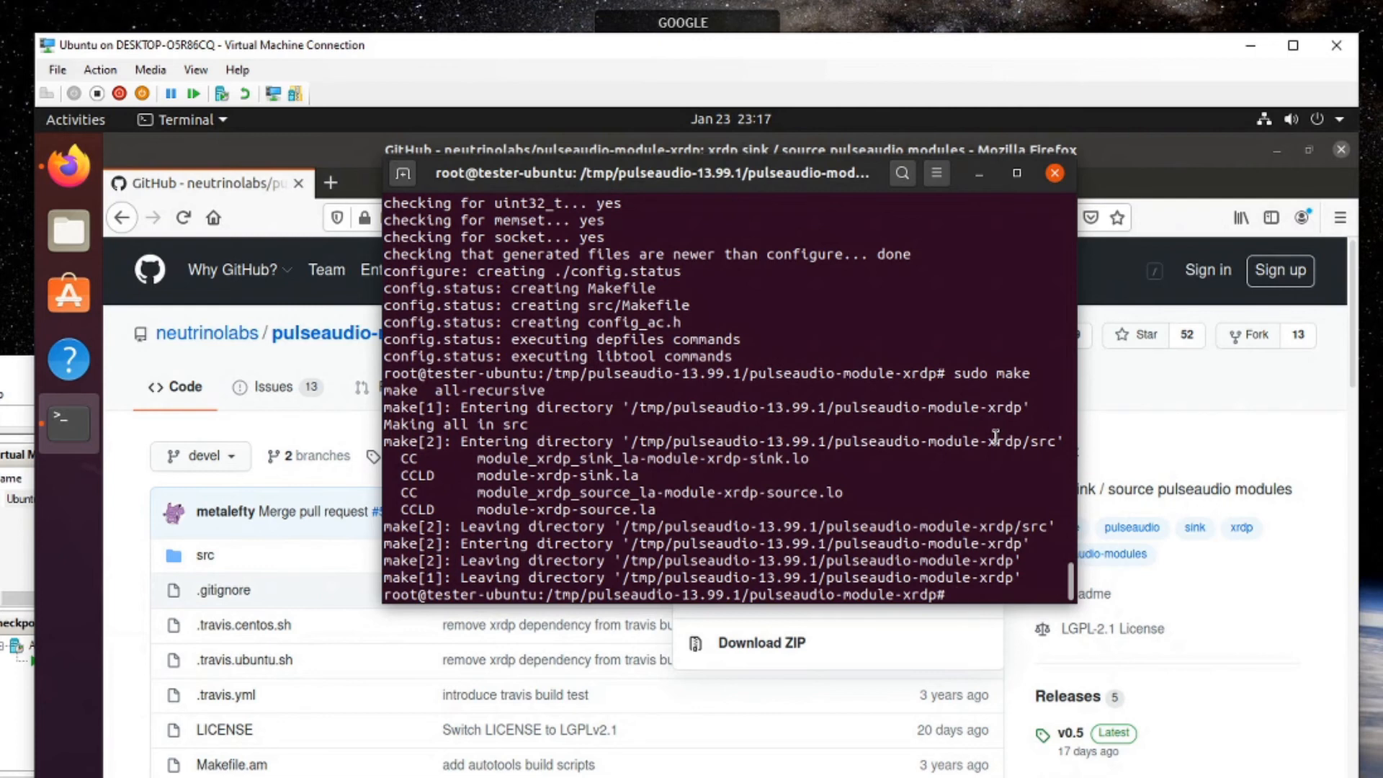
Change into the built modules folder src/.libs.
text(cd)
key(BackSpace)
key(BackSpace)
key(BackSpace)
text(cd src/)
key(Return)
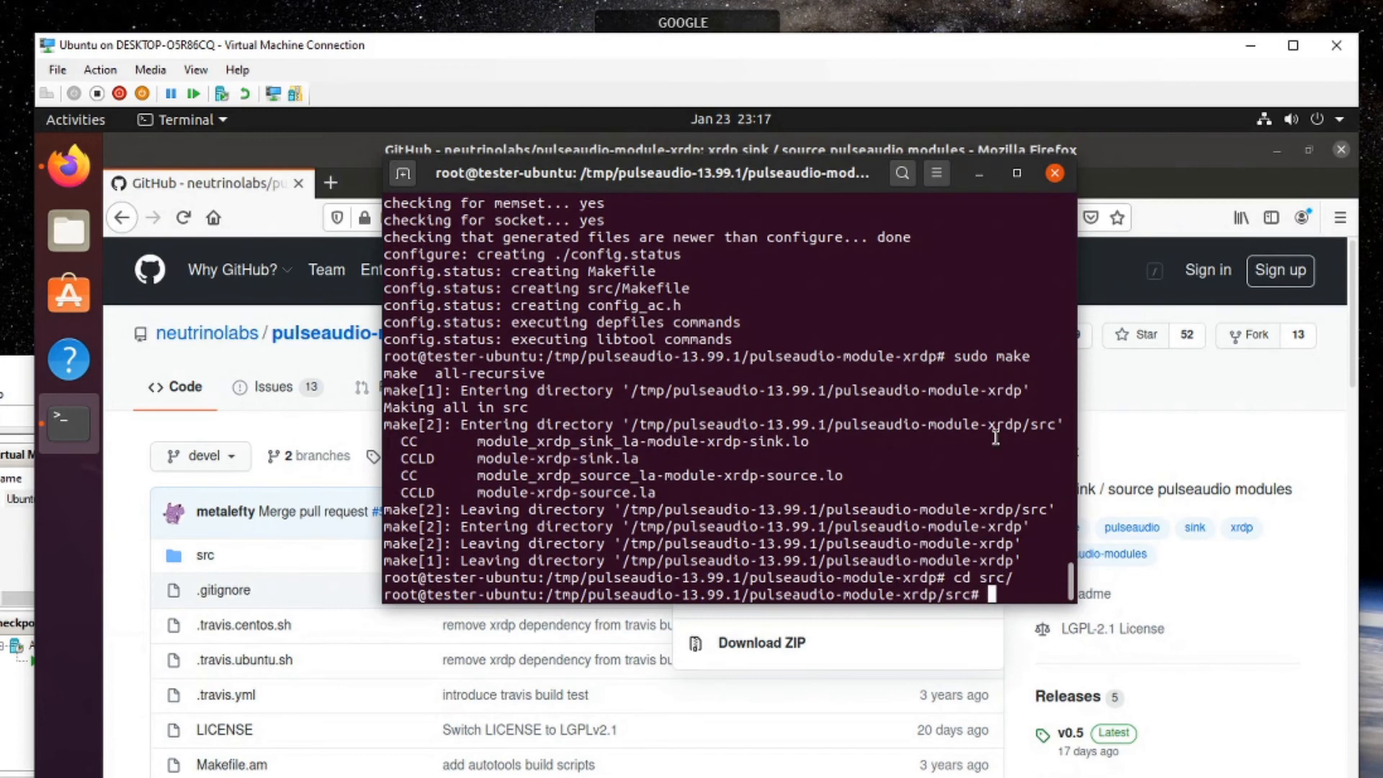
text(cd .l;l)
key(BackSpace)
key(BackSpace)
key(Tab)
key(Return)
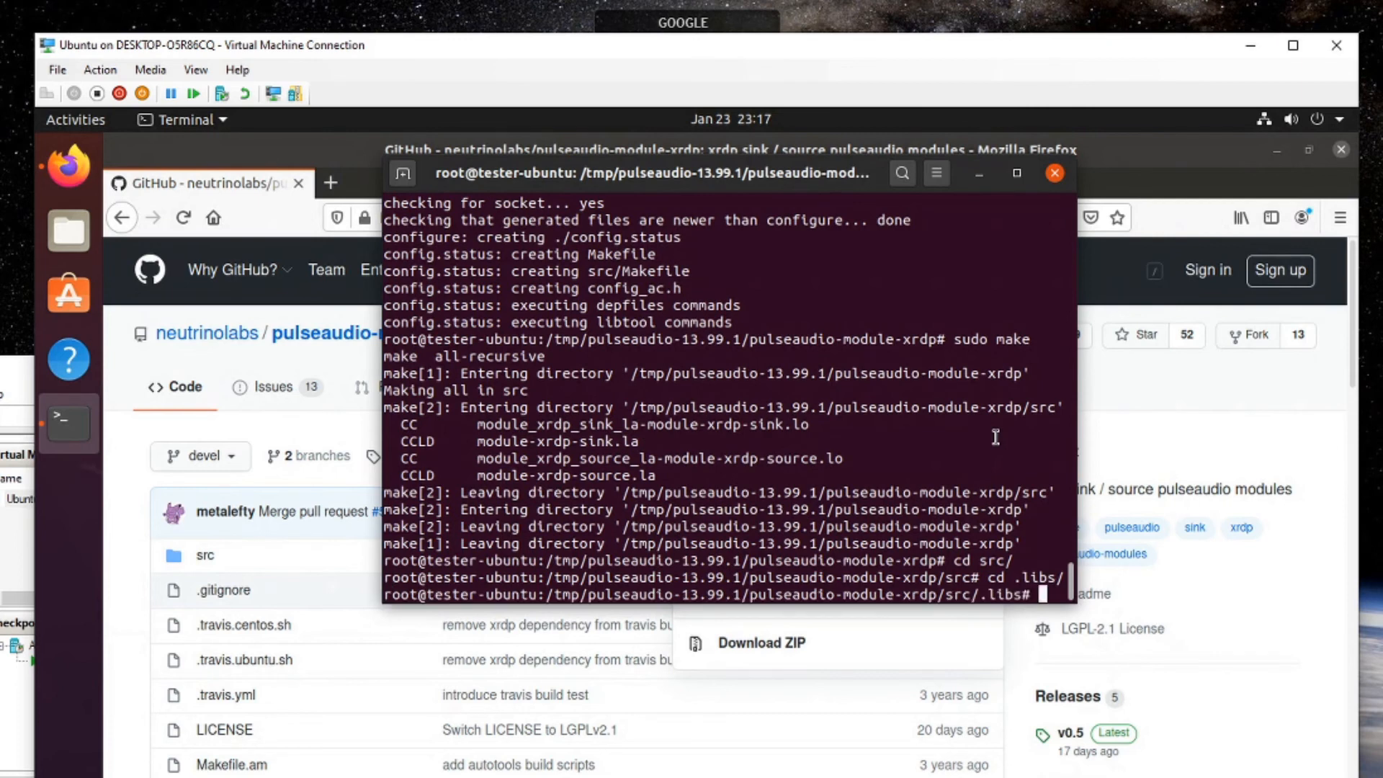
Install the .so modules to /var/lib/xrdp-pulseaudio-installer with mode 644, then type exit.
text(ins)
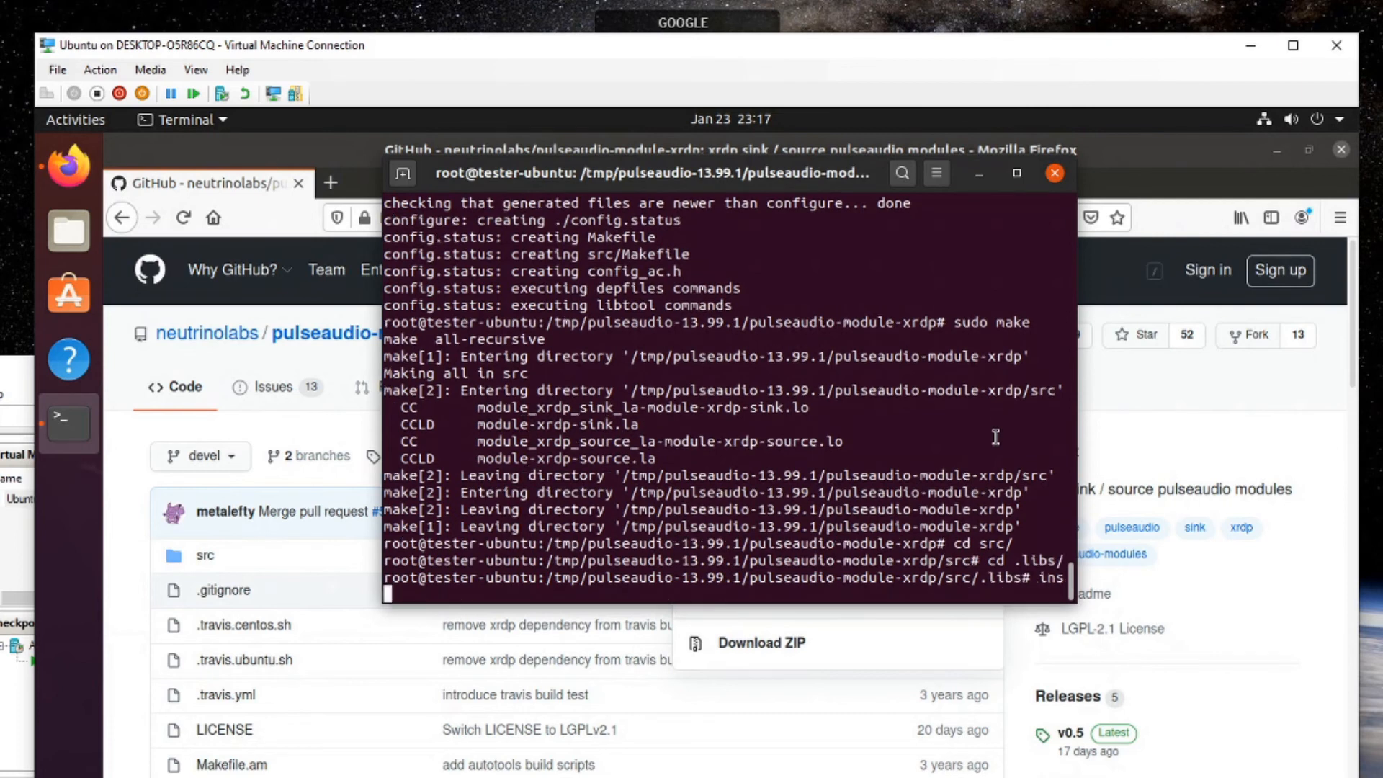
text(tall -t "/var/li)
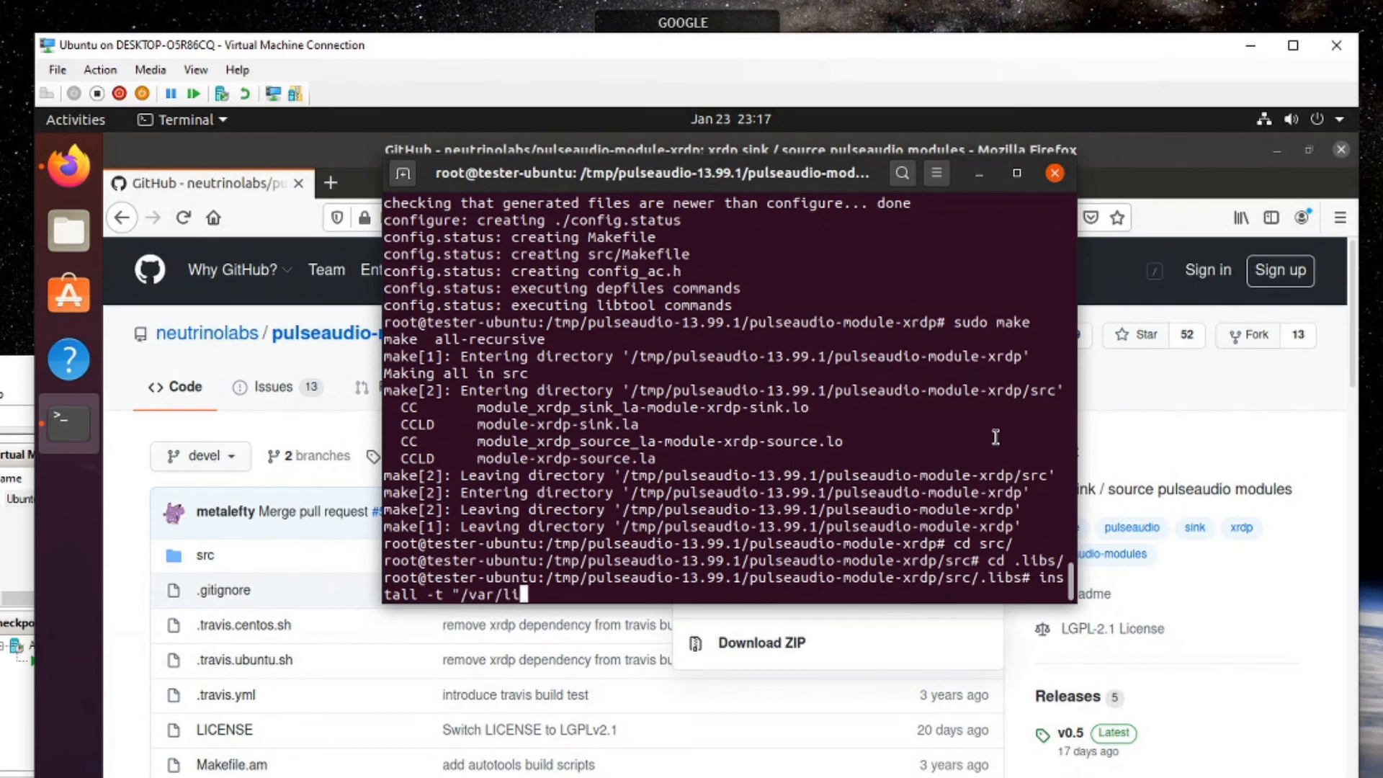
text(b/xrdp-o)
key(BackSpace)
text(pulsea)
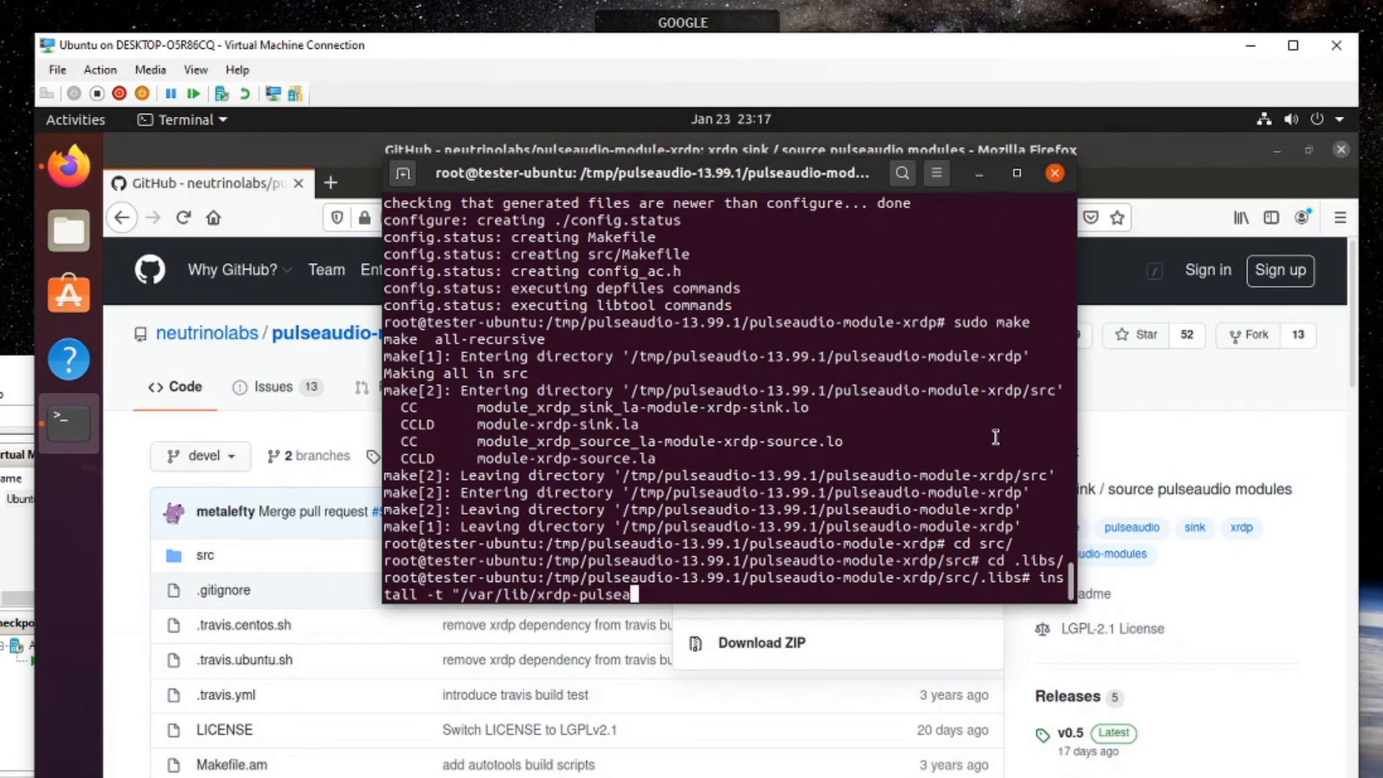
text(udio-installer)
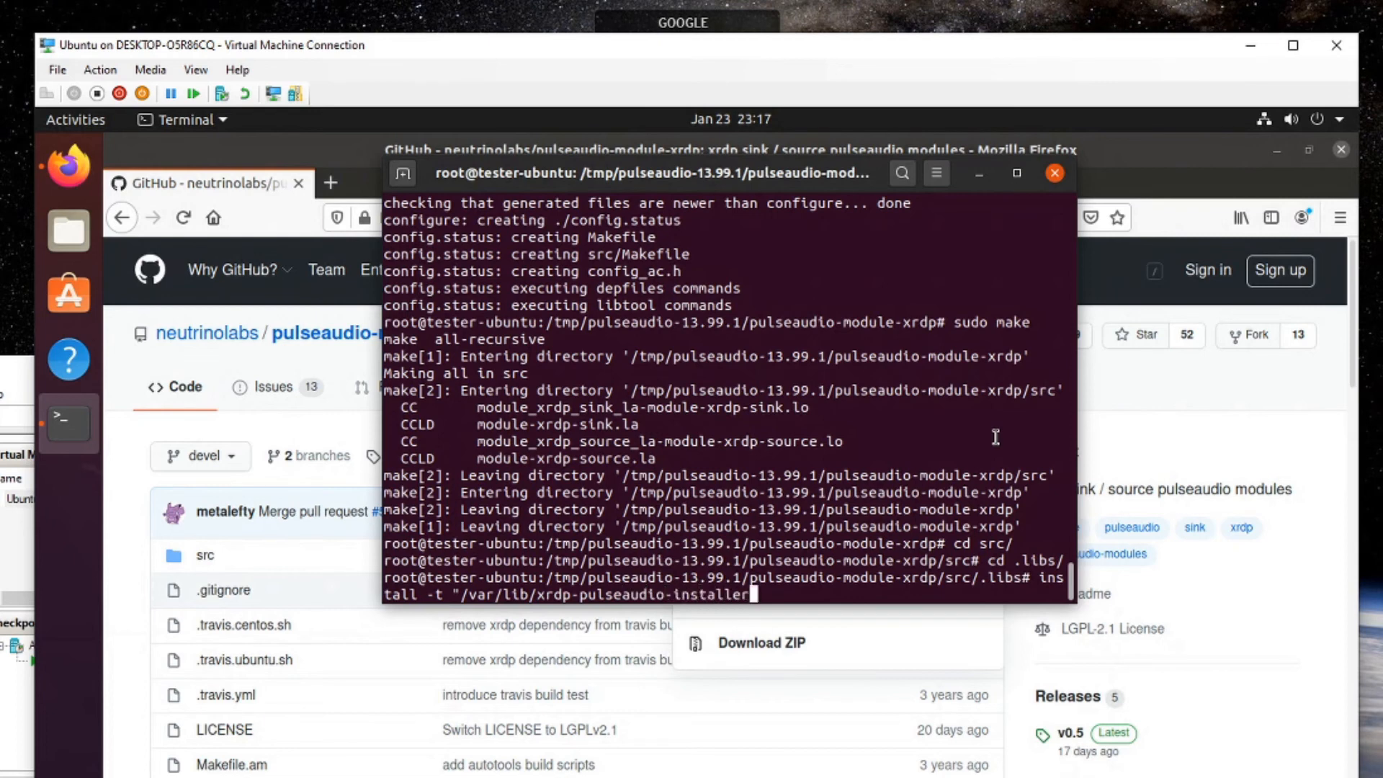
text(" -D -m 644 *.so)
key(Return)
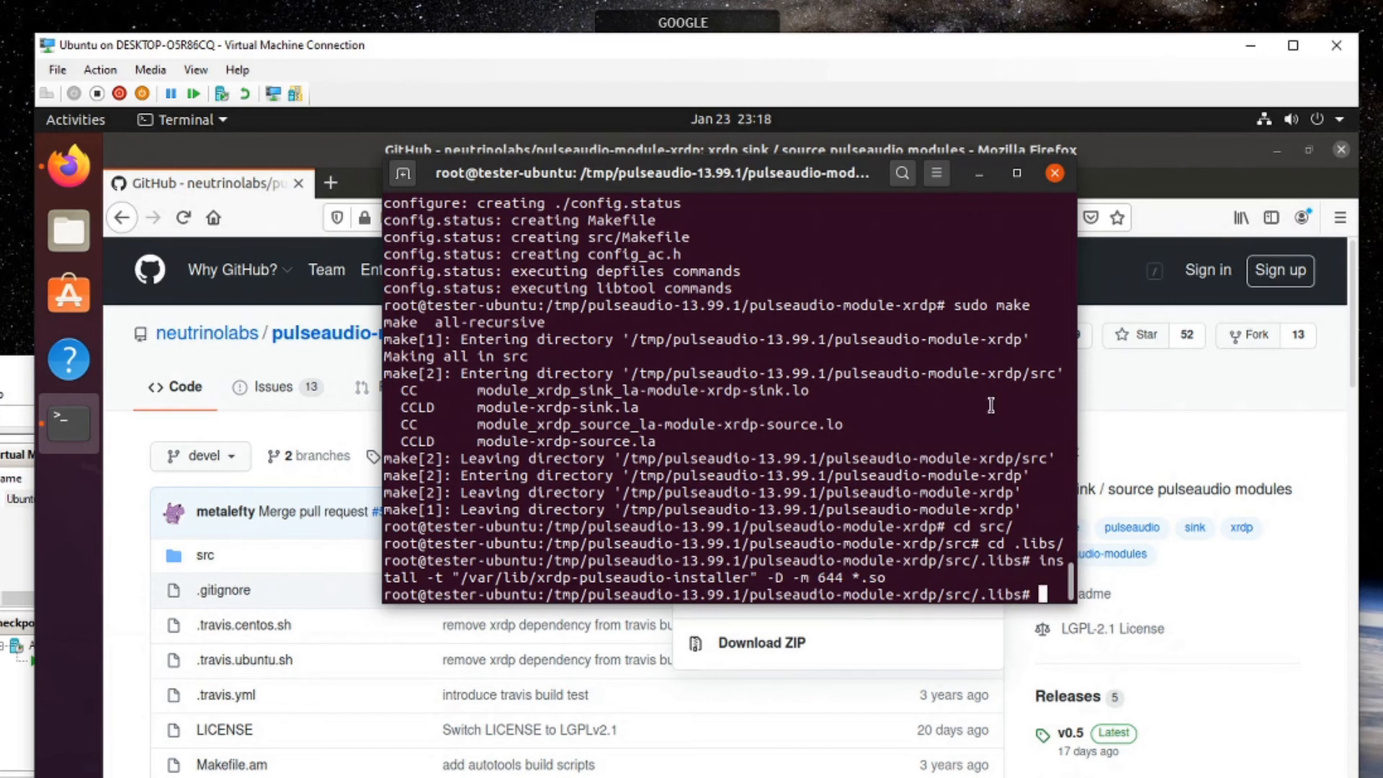
text(exit)
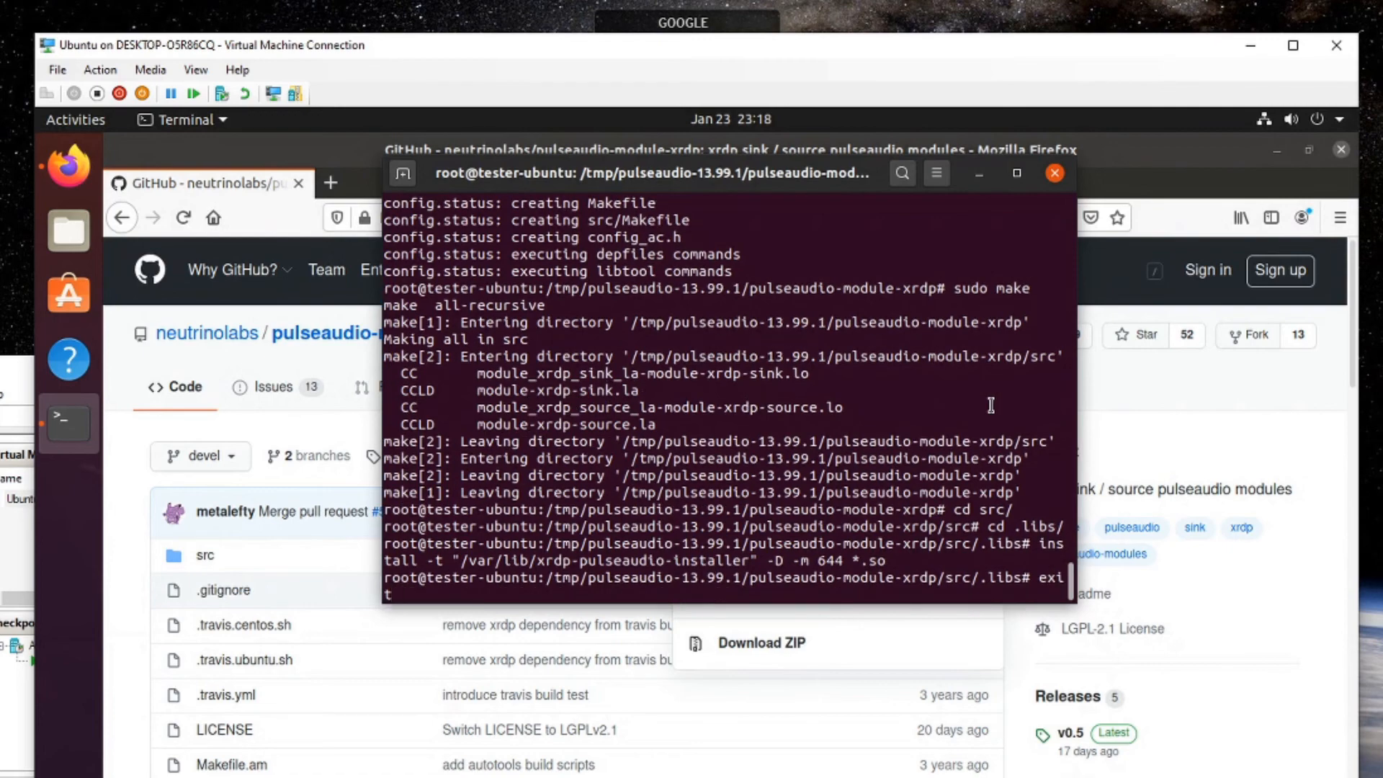
Exit the terminal and close Firefox.
text(exit)
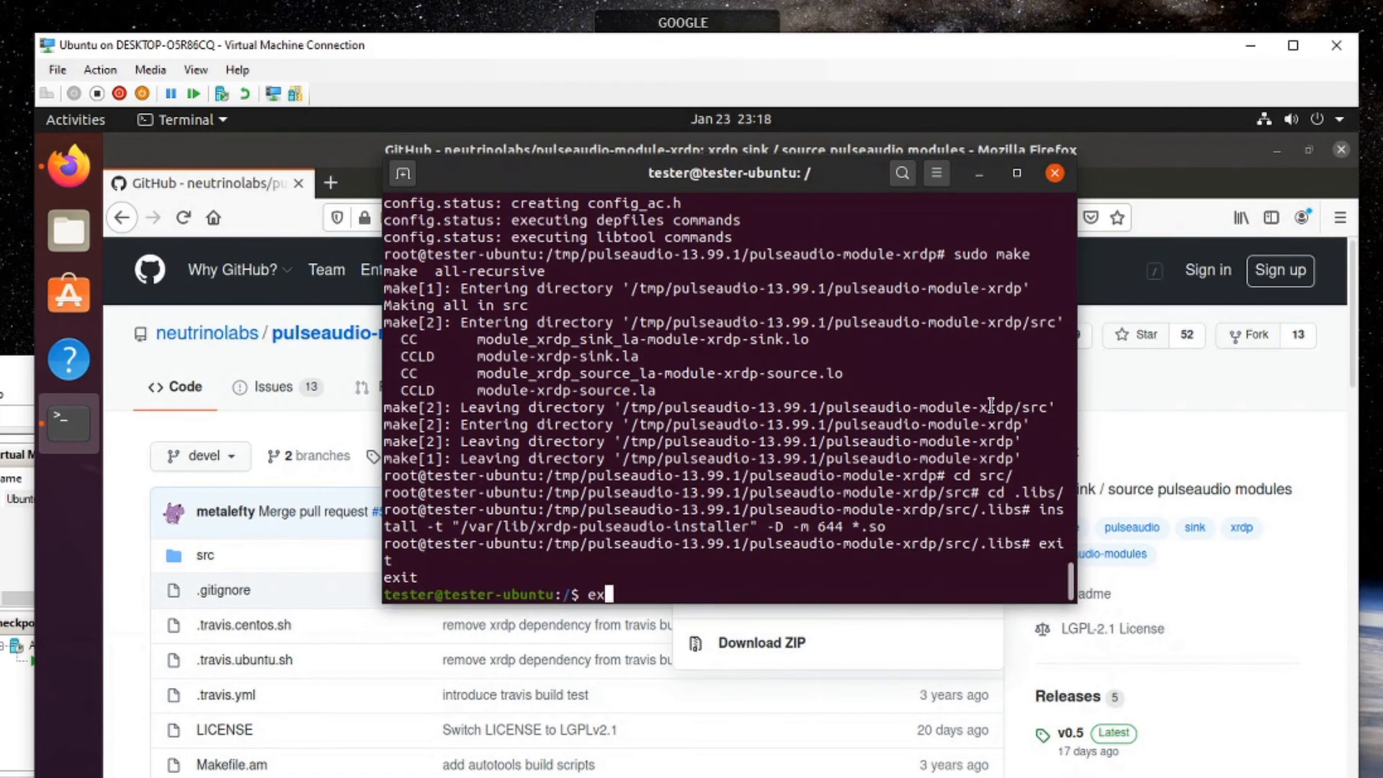
key(Return)
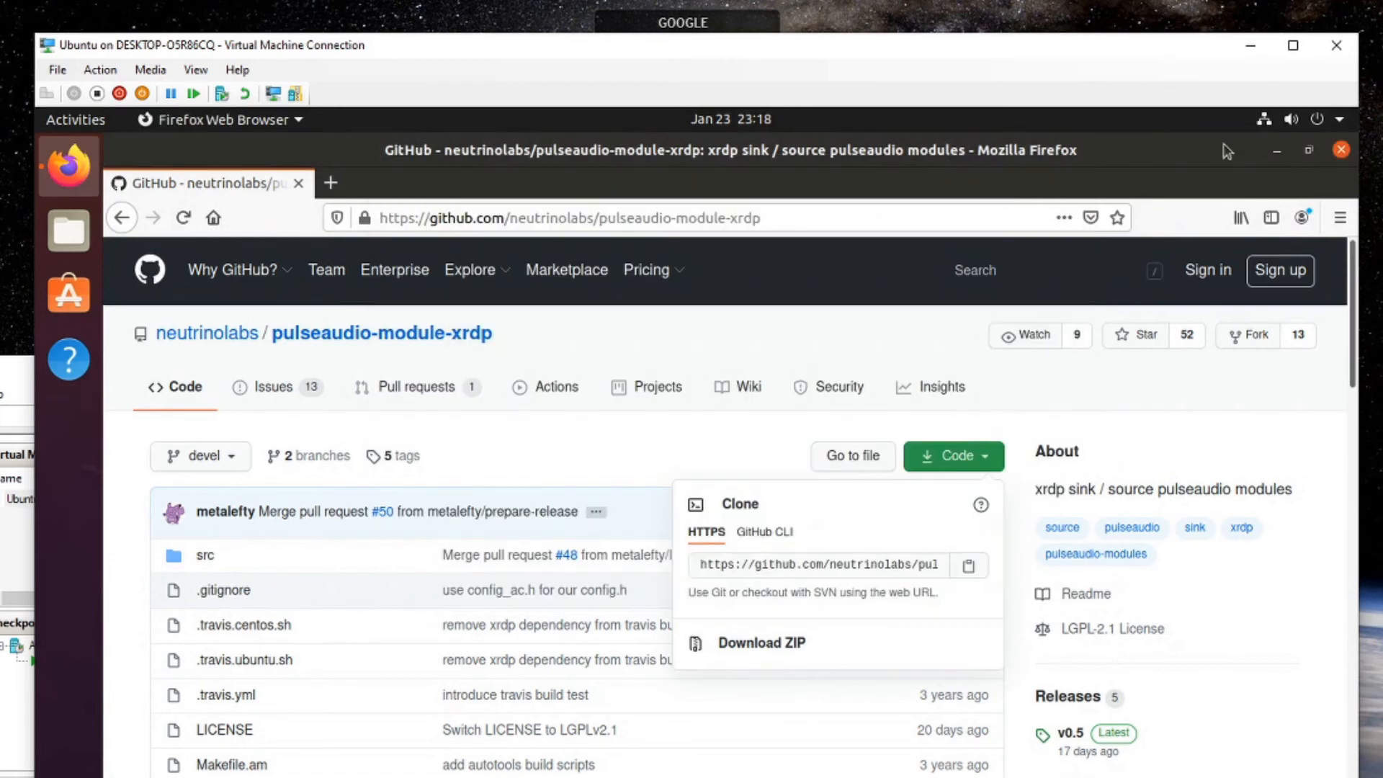
click(1338, 149)
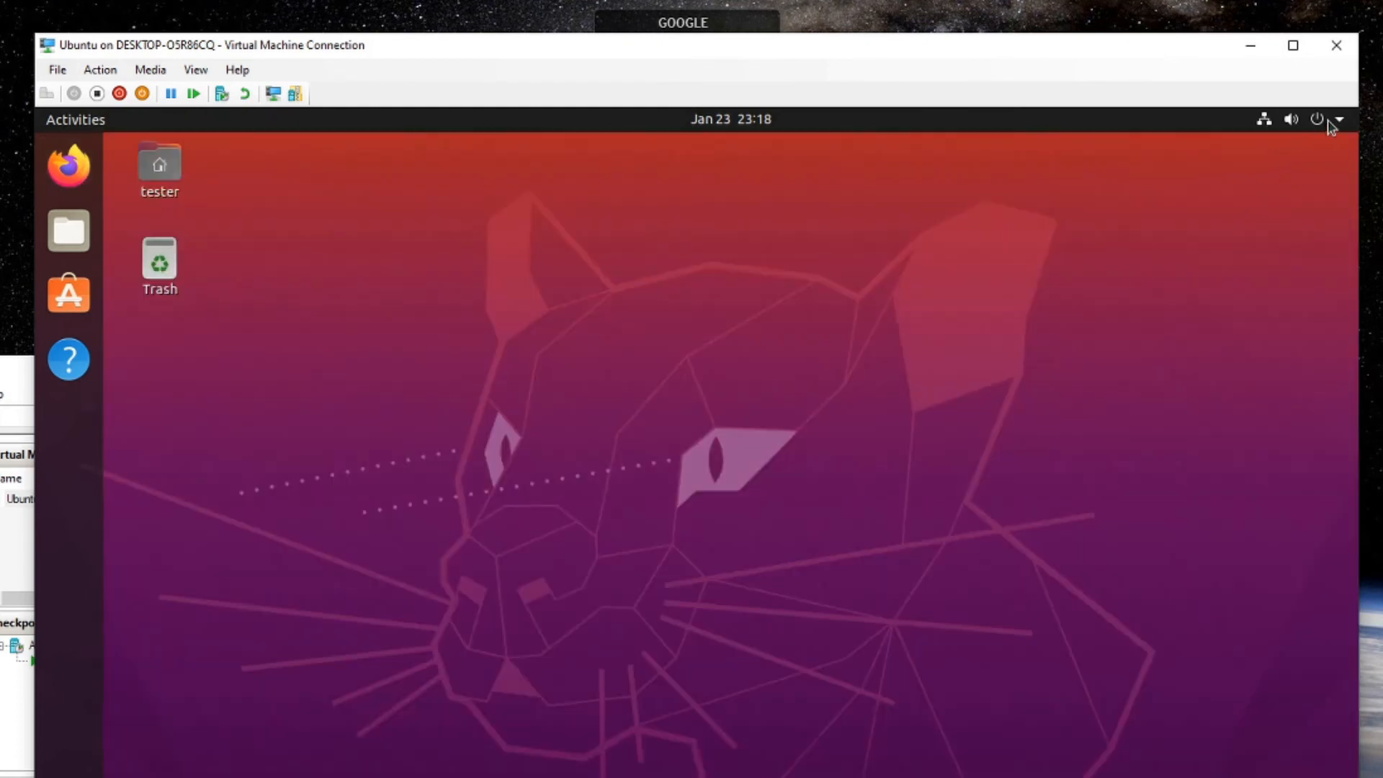
Choose Power Off from the system menu, confirm, and enter the account password.
click(1328, 119)
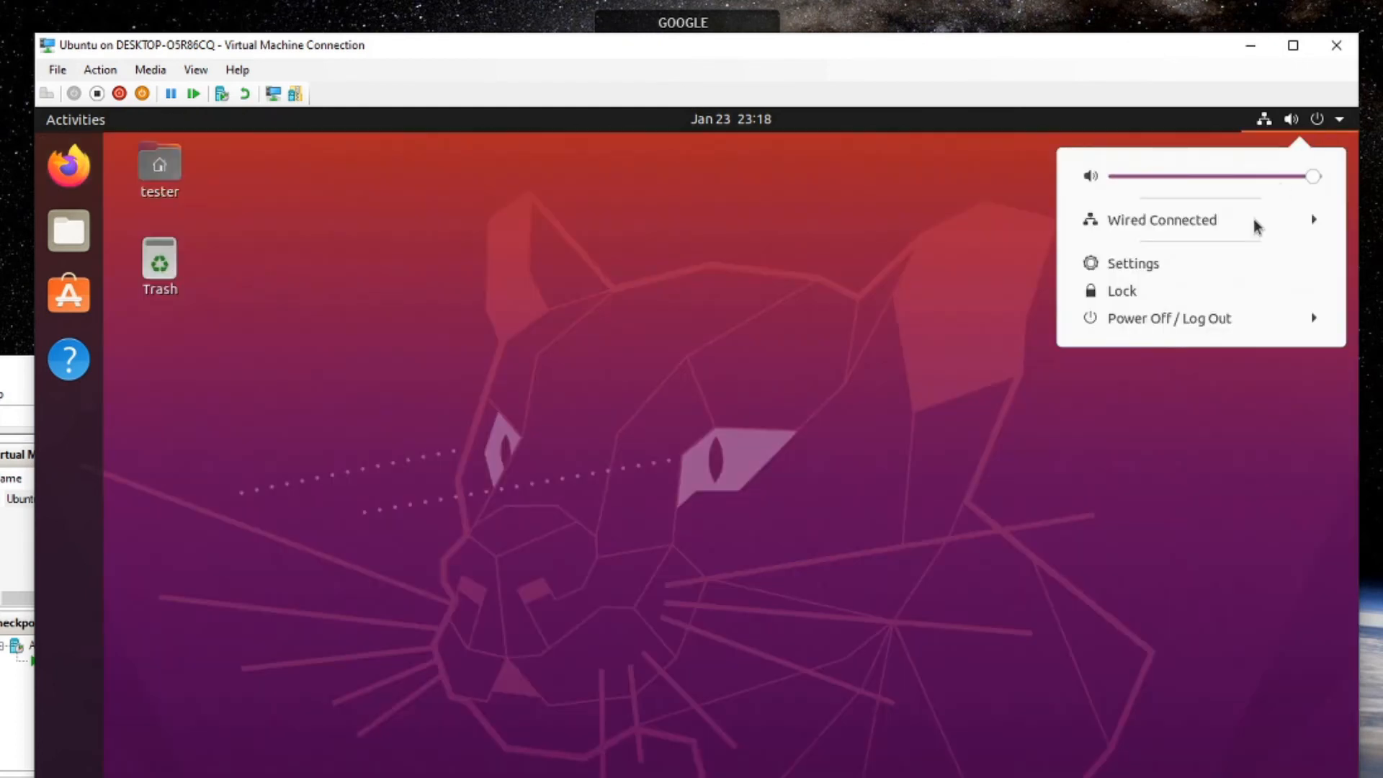
click(1191, 319)
click(1146, 418)
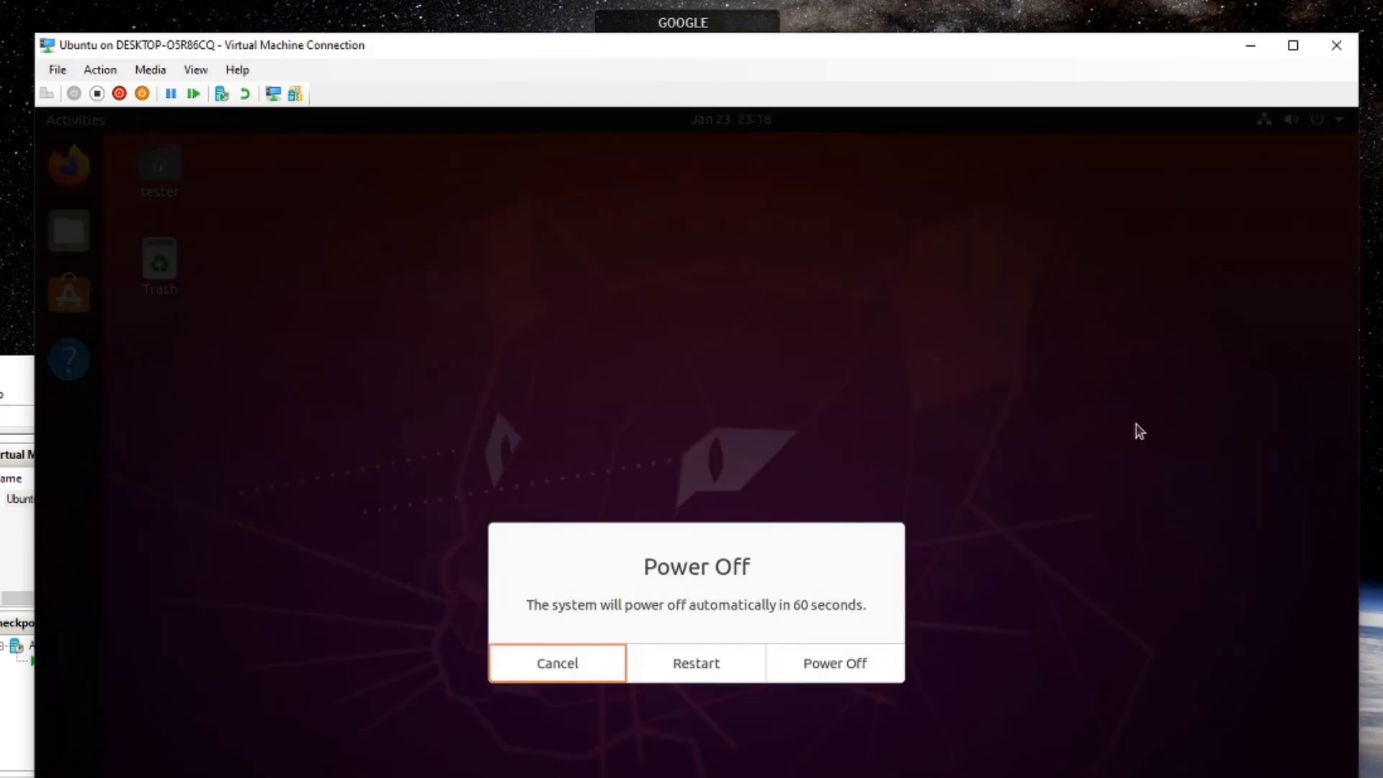
click(830, 672)
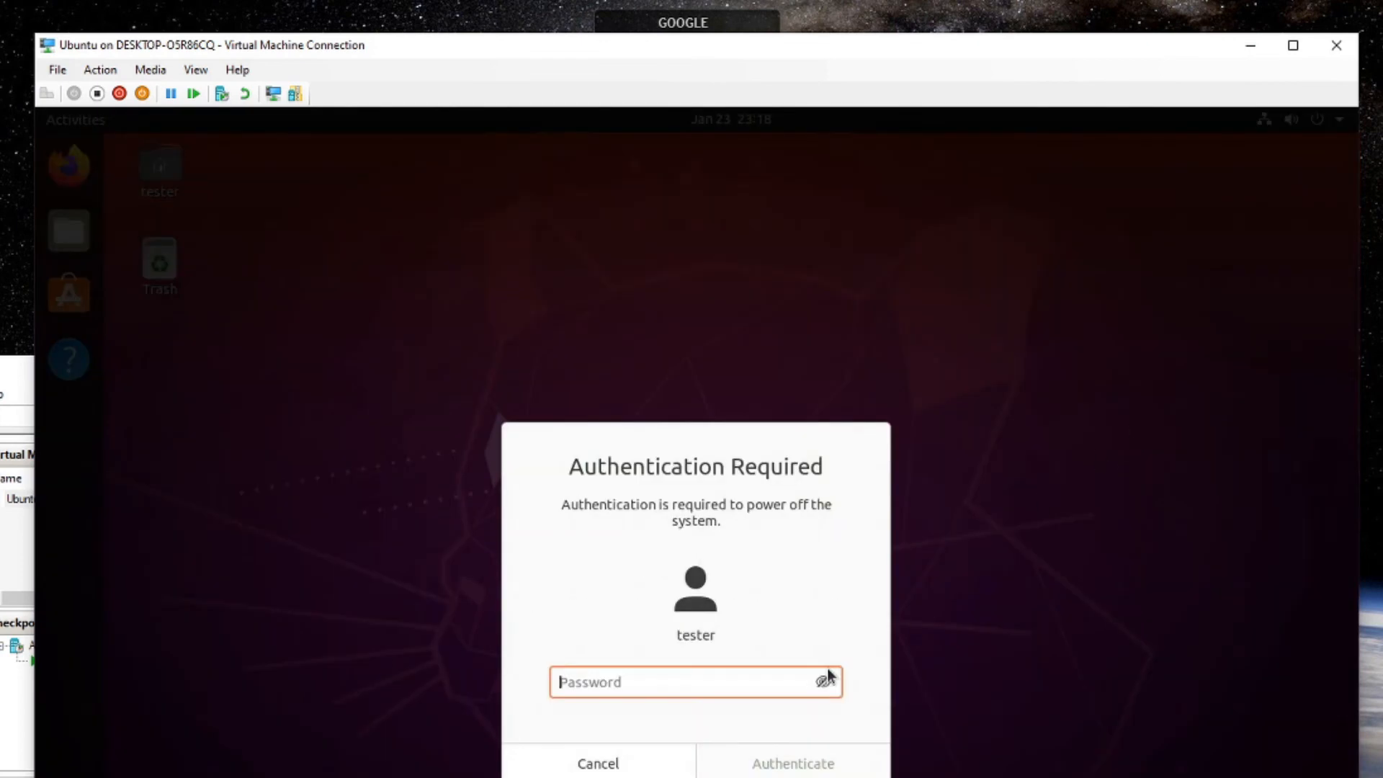
text(*********)
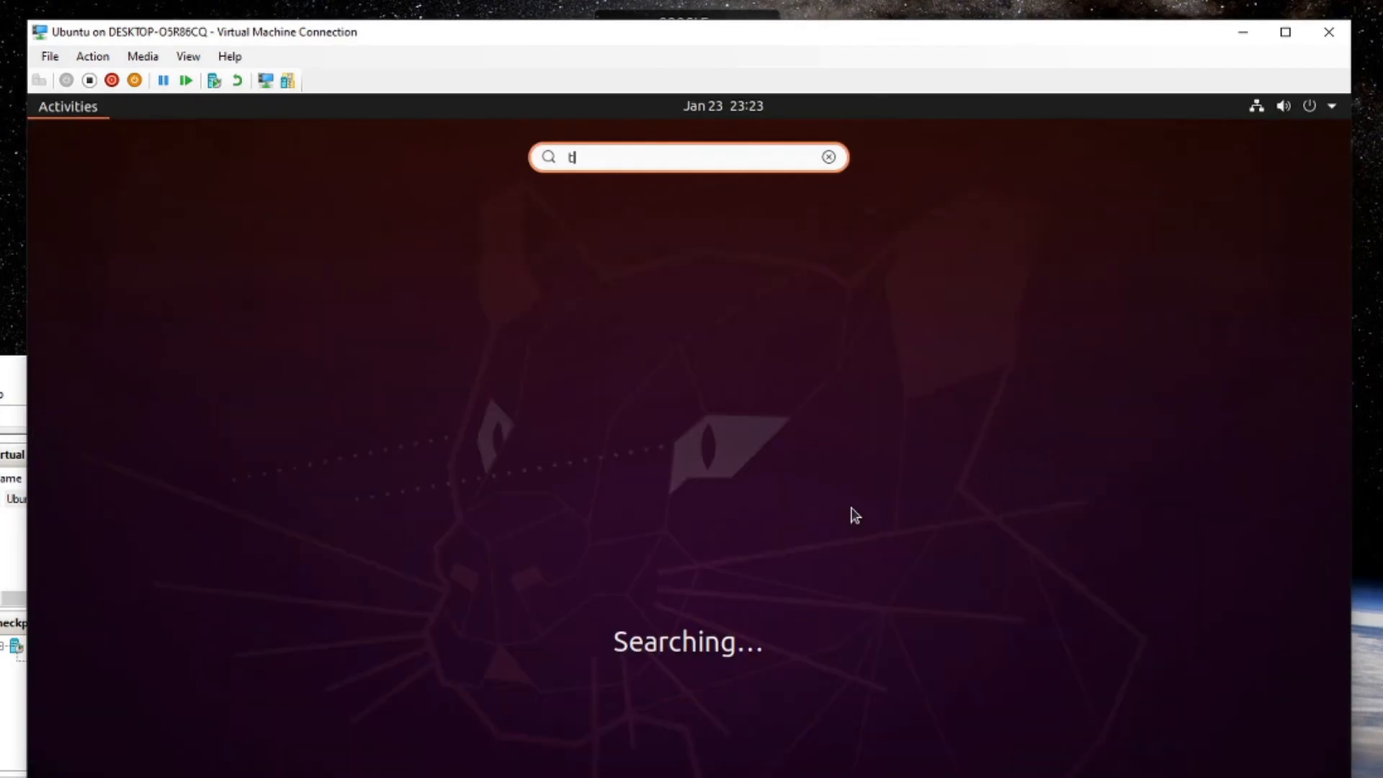
Open Terminal and try 'sudo systemctl start pulseaudio' with the sudo password, which fails.
text(erm)
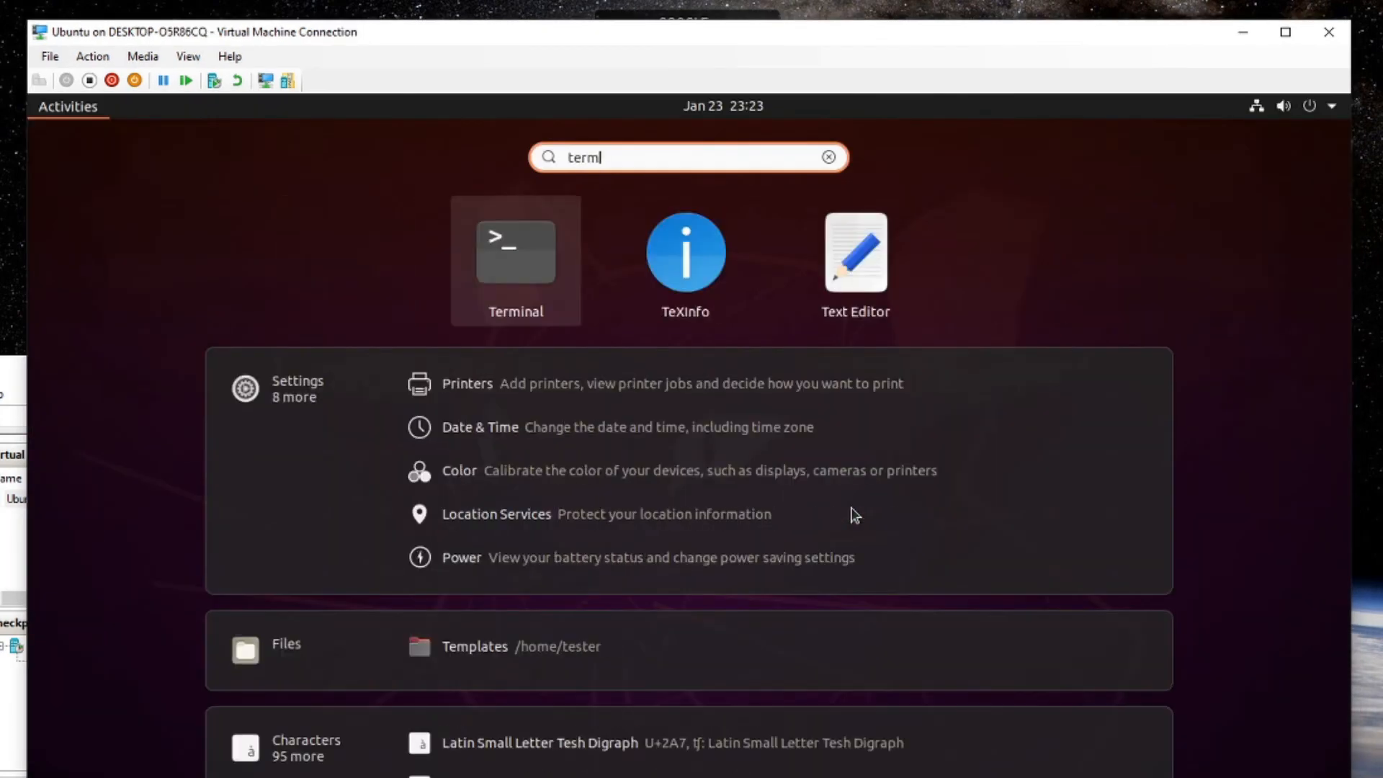
key(Return)
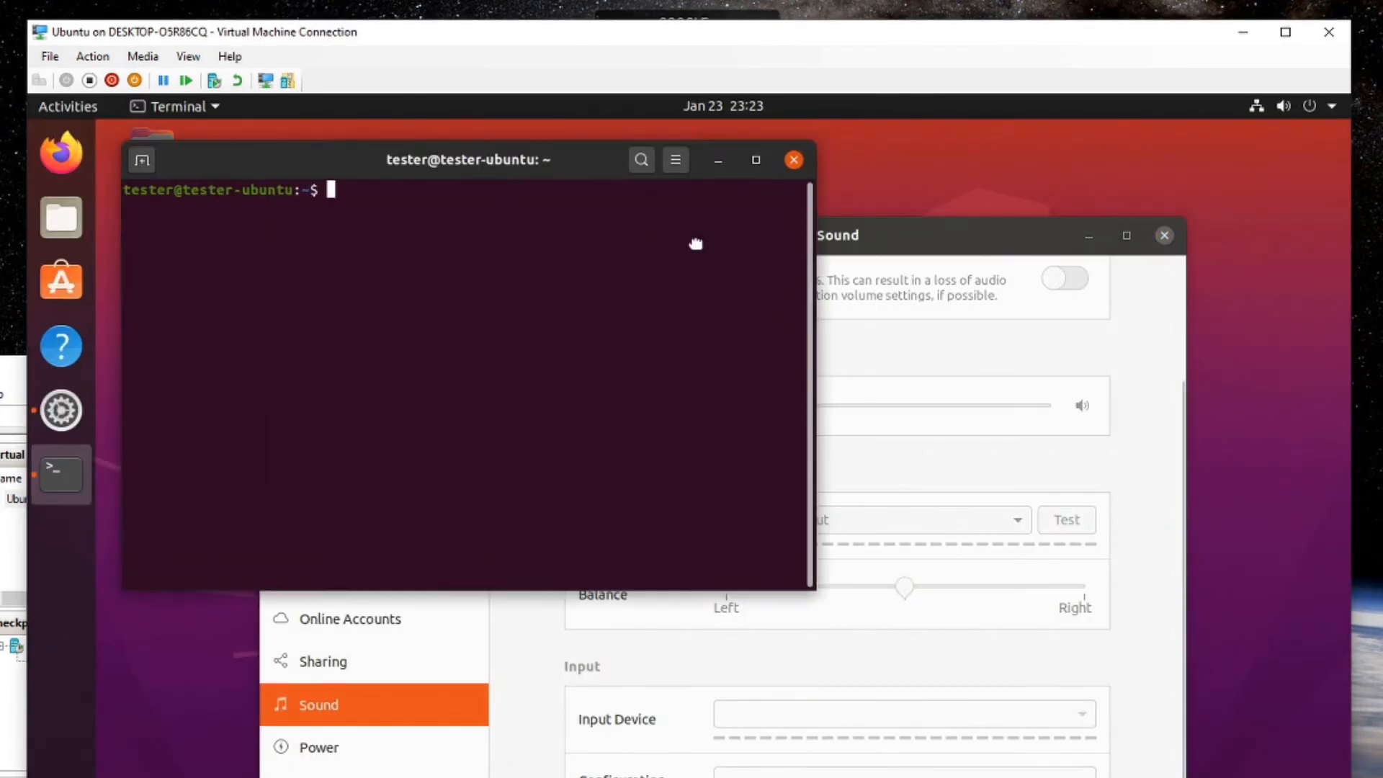
drag(695, 244, 916, 315)
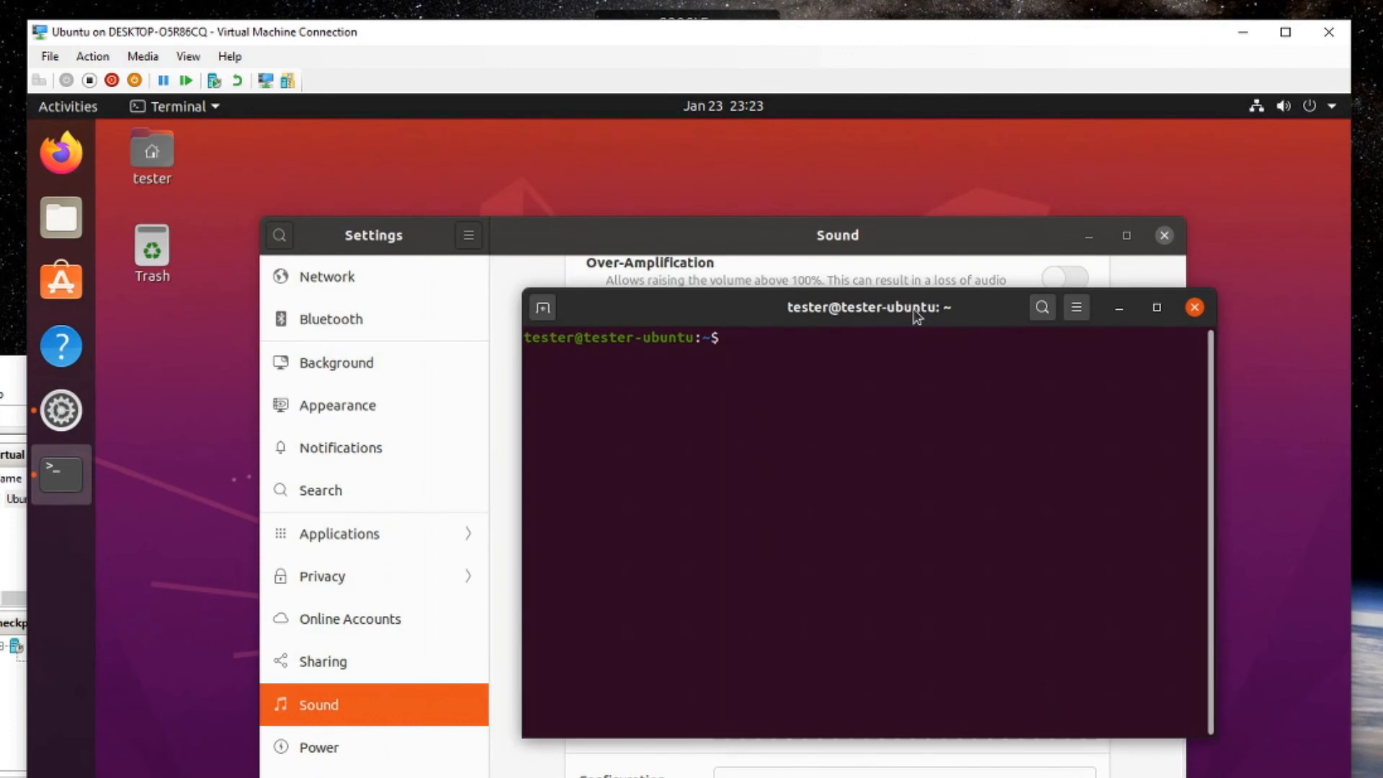
text(system)
key(BackSpace)
key(BackSpace)
key(BackSpace)
key(BackSpace)
key(BackSpace)
key(BackSpace)
text(sudo systemctl s)
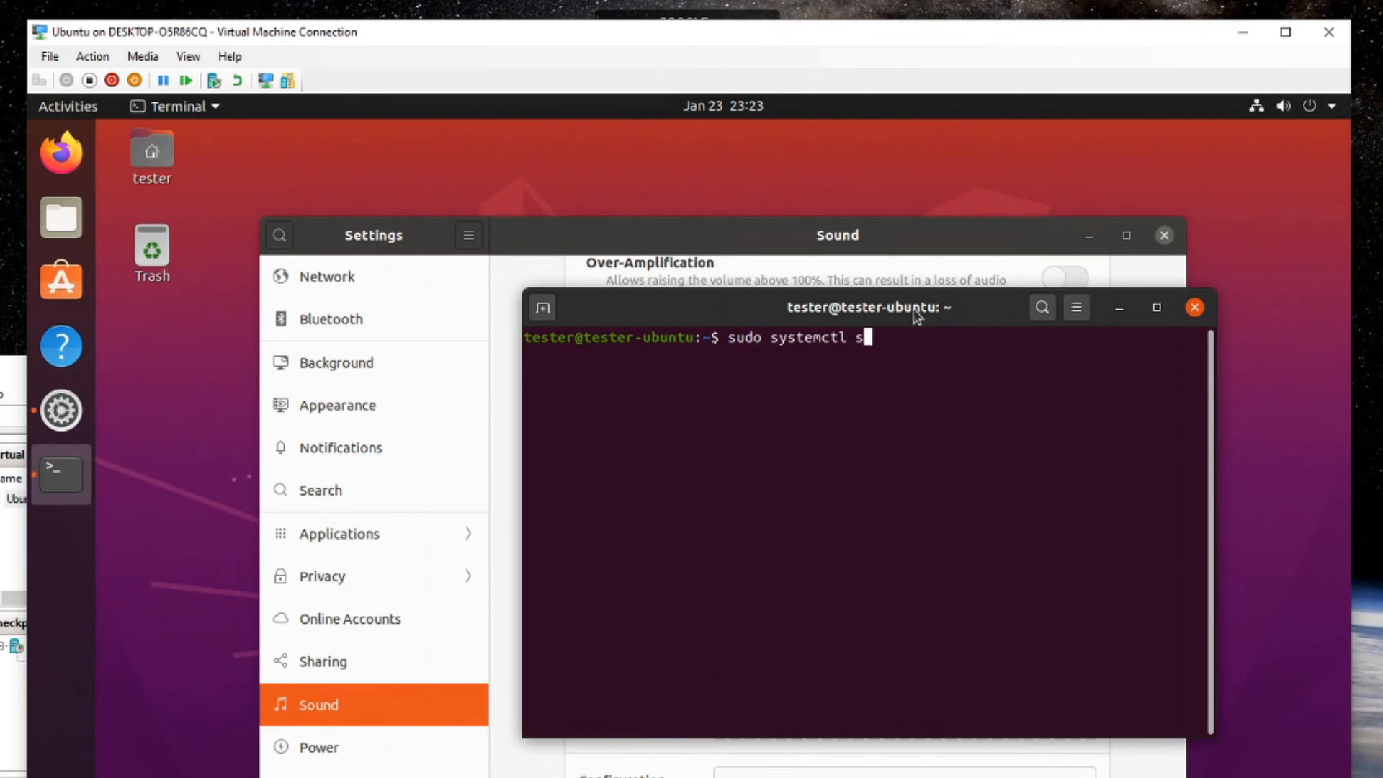
text(tart pulseaudio)
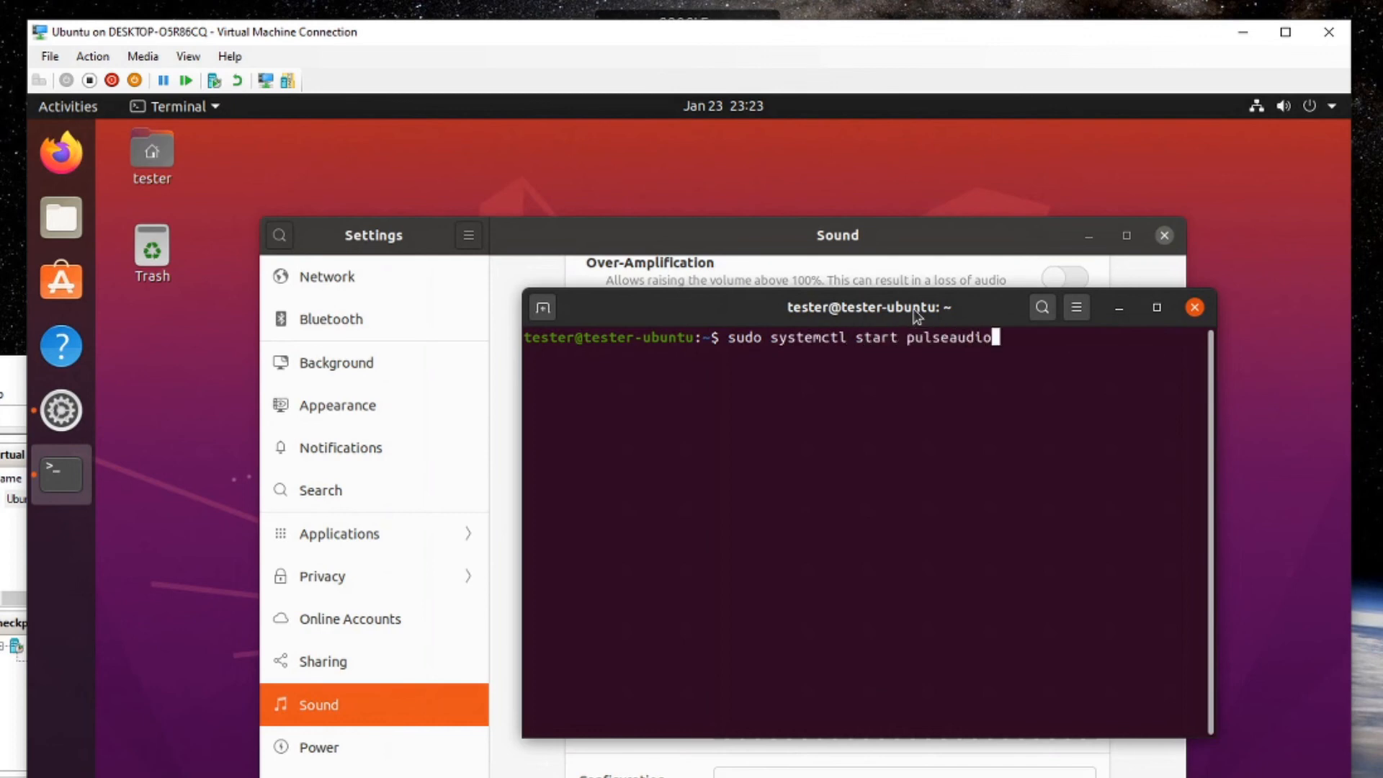
key(Return)
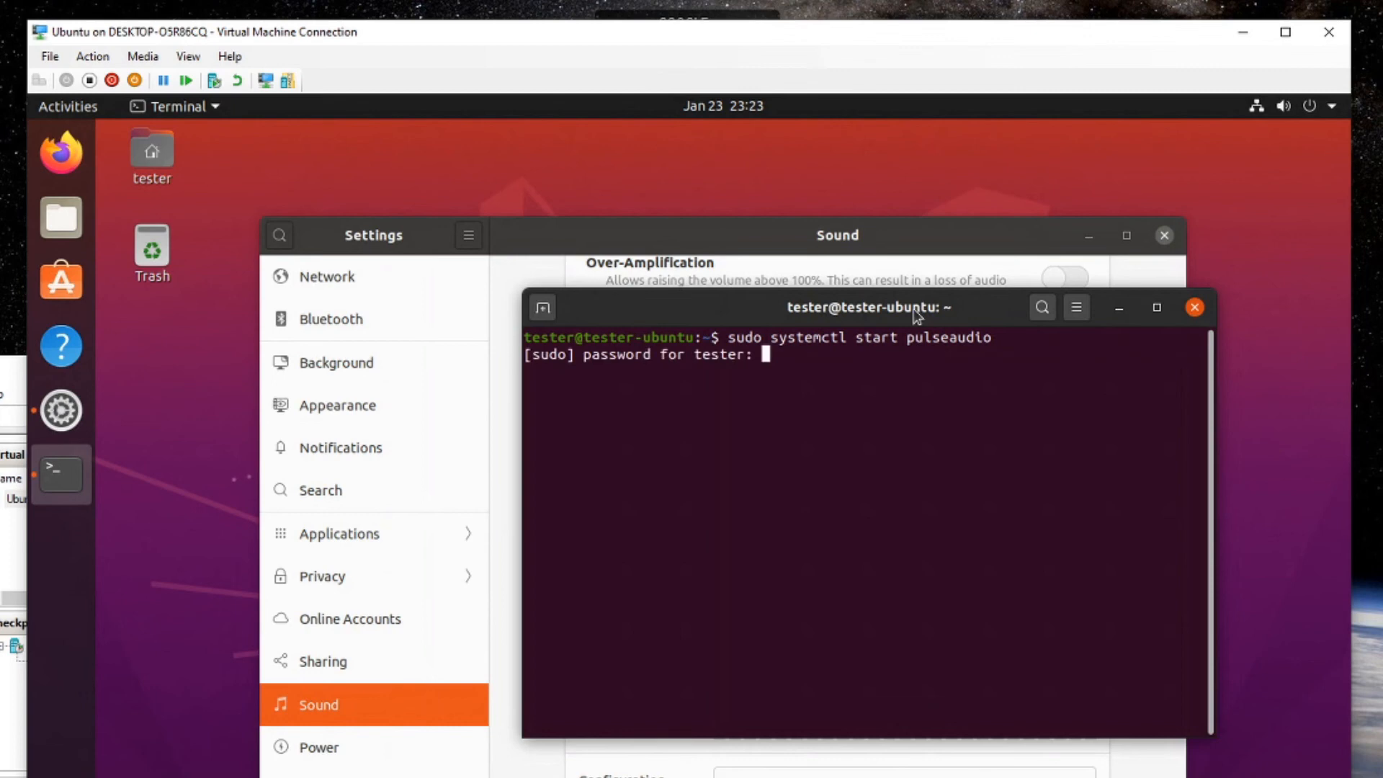
key(Return)
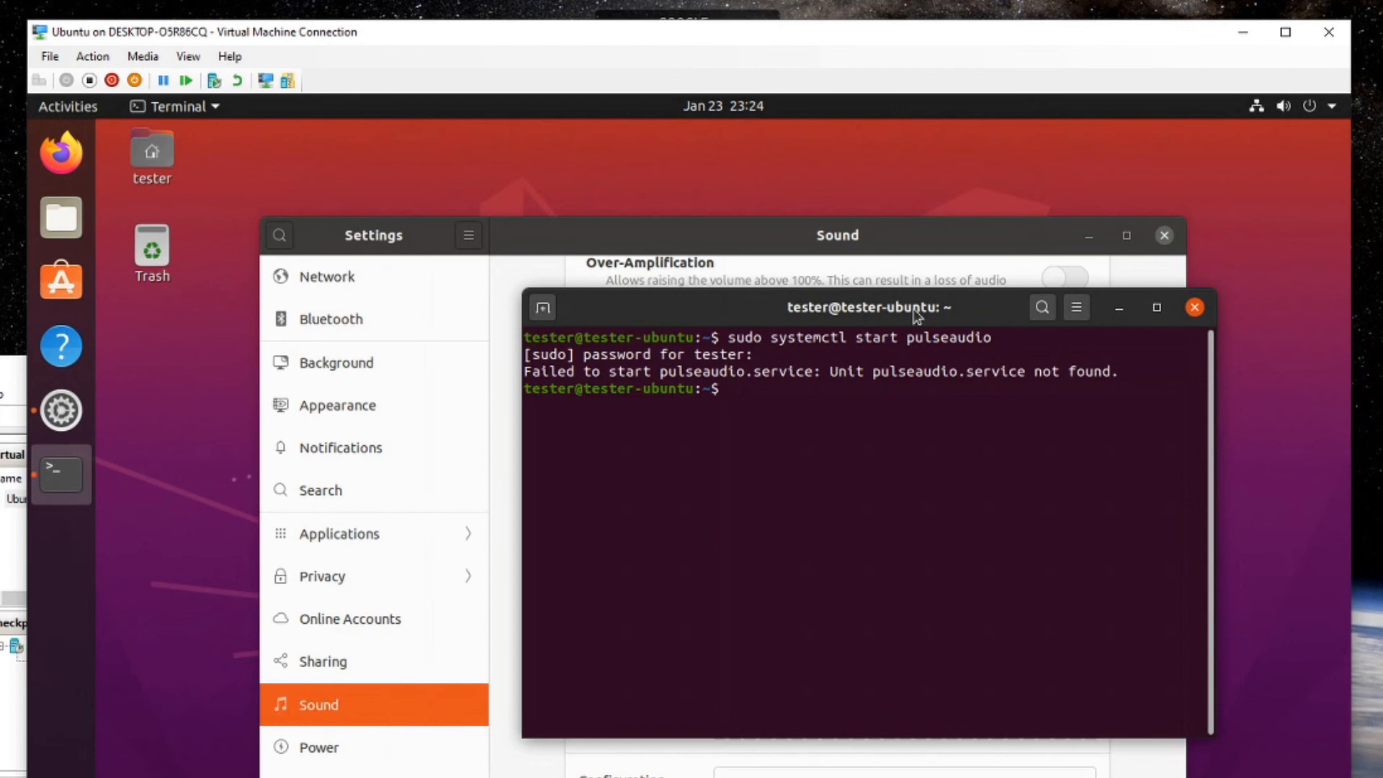
Restart the sound server with 'pulseaudio -k'.
text(pulseaudio -k)
key(Return)
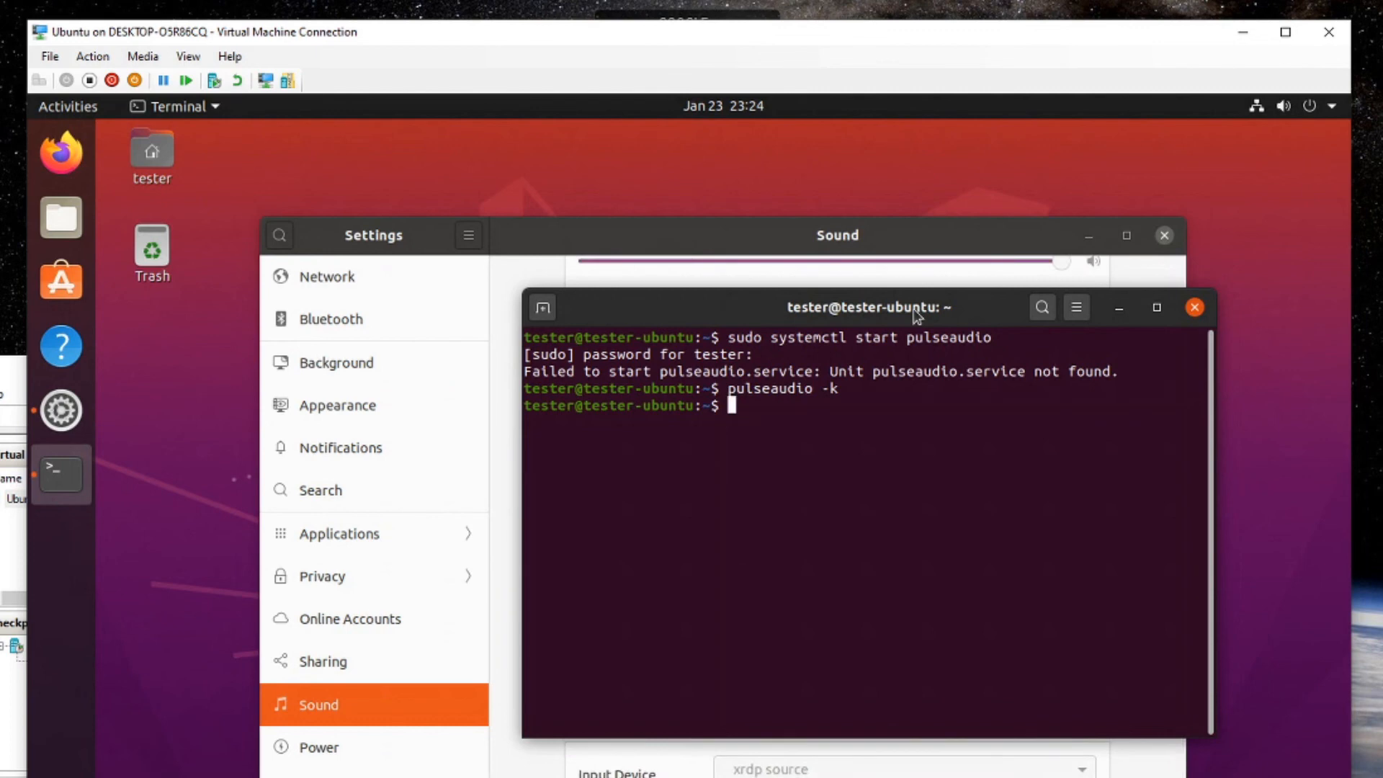
drag(916, 314, 770, 308)
Close the terminal and dismiss the Ubuntu internal error report.
click(1048, 301)
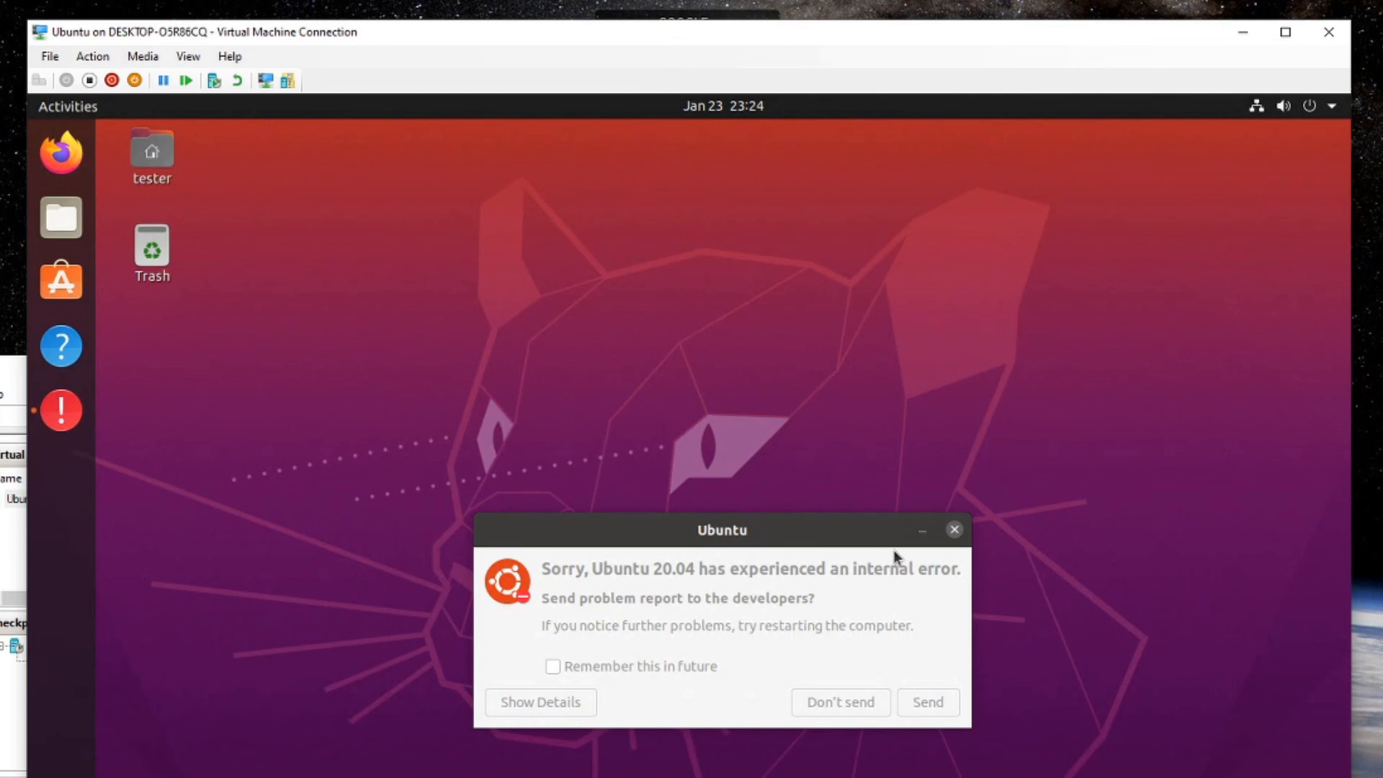
click(954, 532)
key(super)
text(termi)
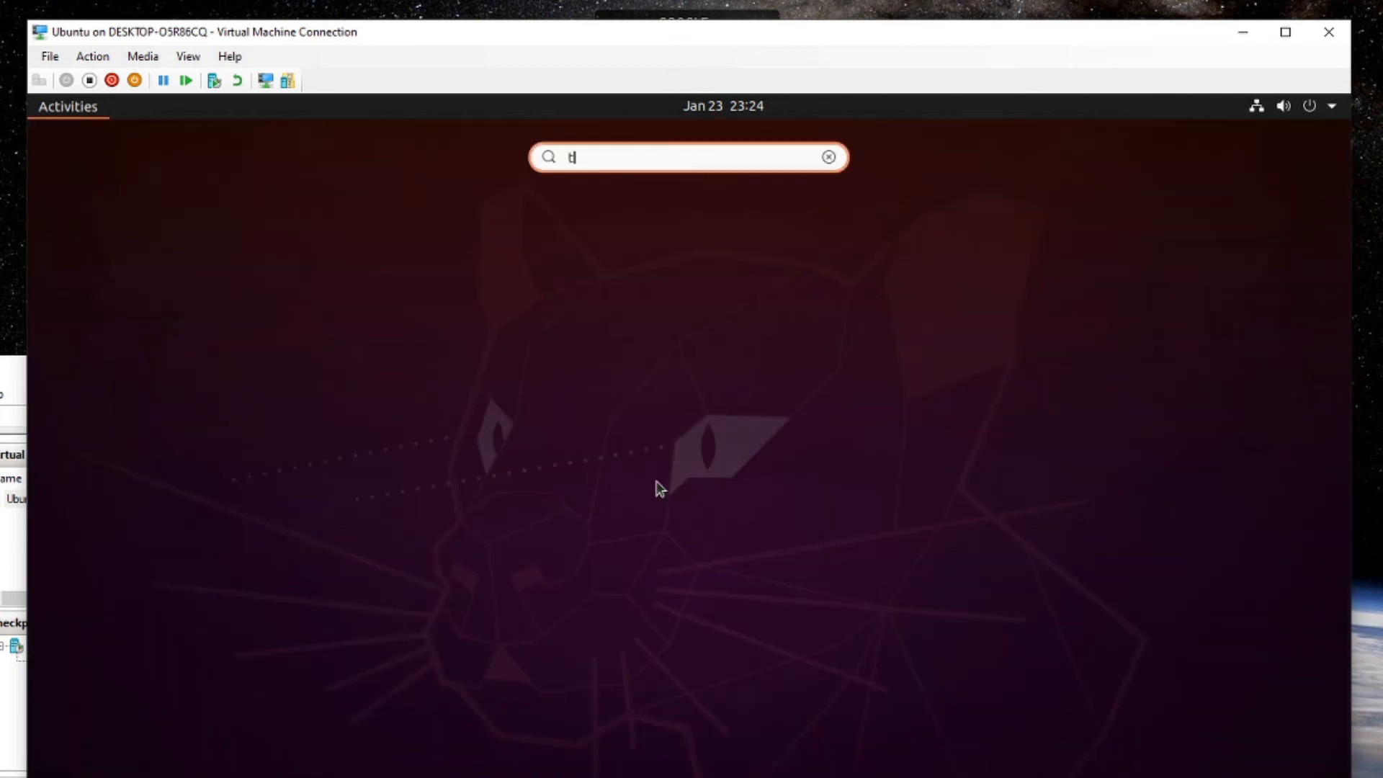
key(Return)
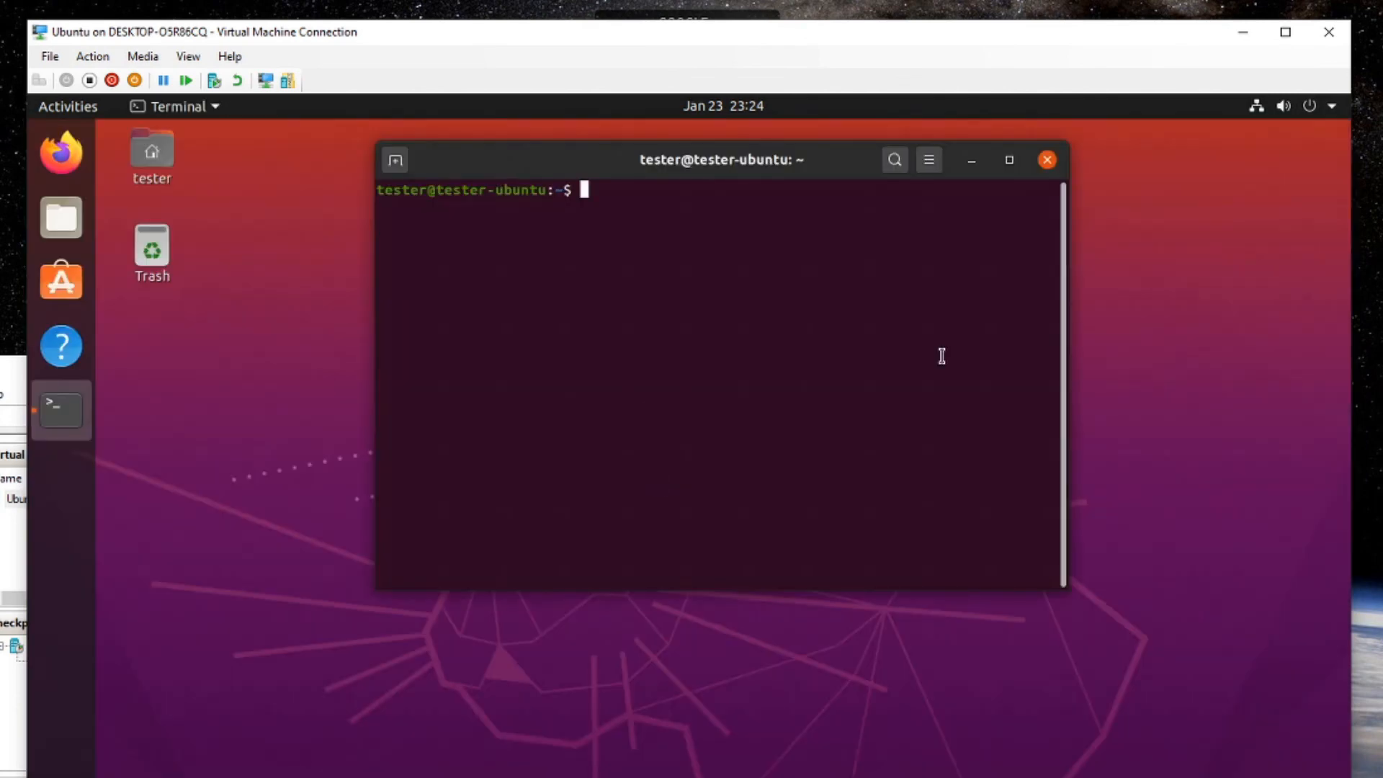
click(1051, 163)
Search 'sett' to reopen Settings on the Sound page.
key(super)
text(sett)
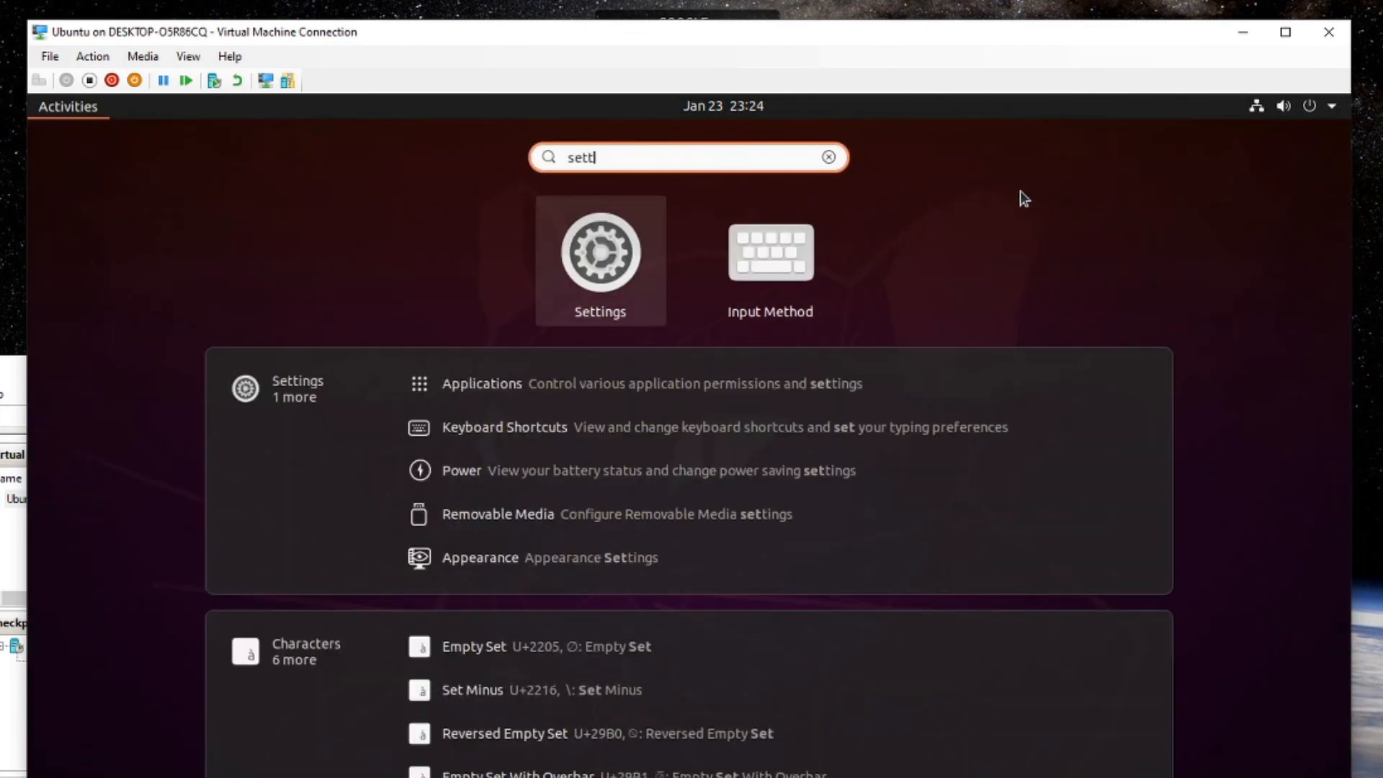
key(Return)
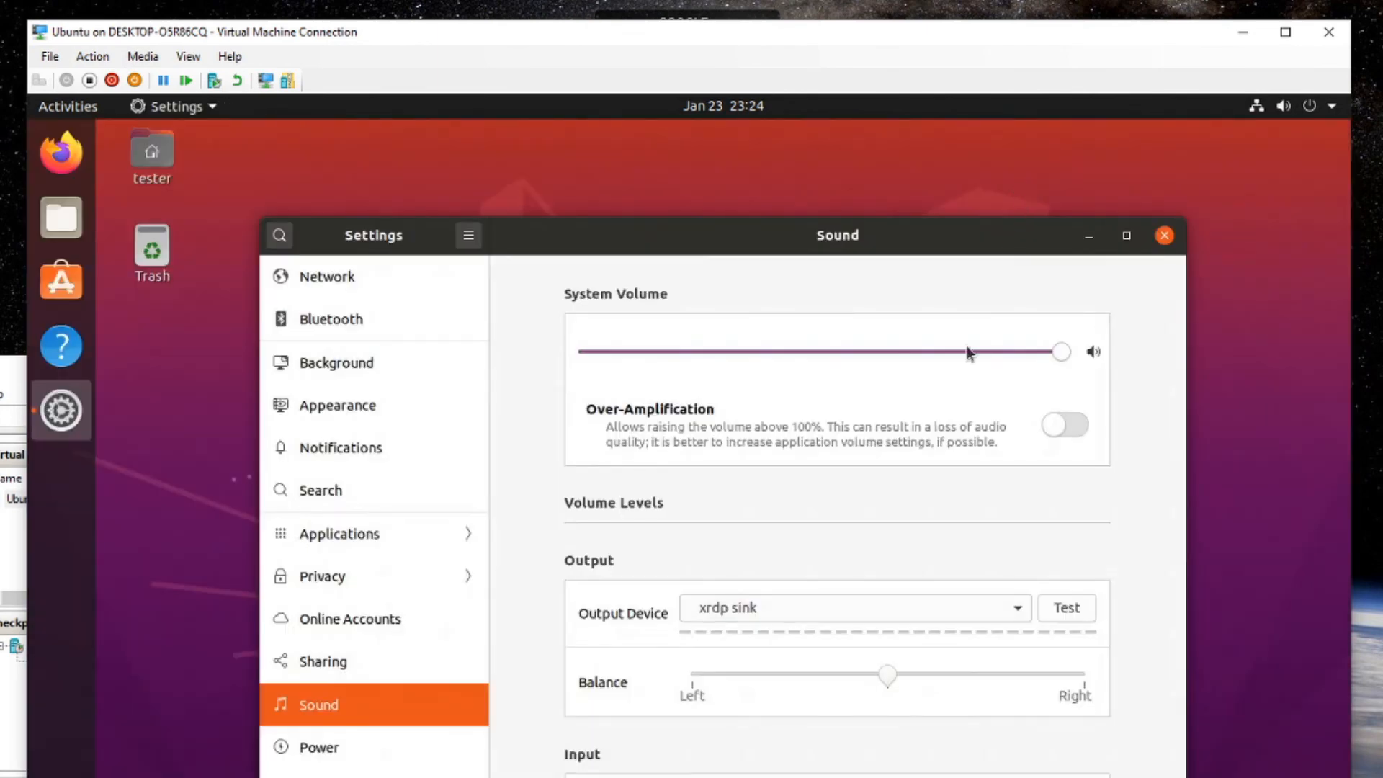
Play a Front Left test sound through xrdp sink, then close the test and Settings.
scroll(966, 630, down, 1)
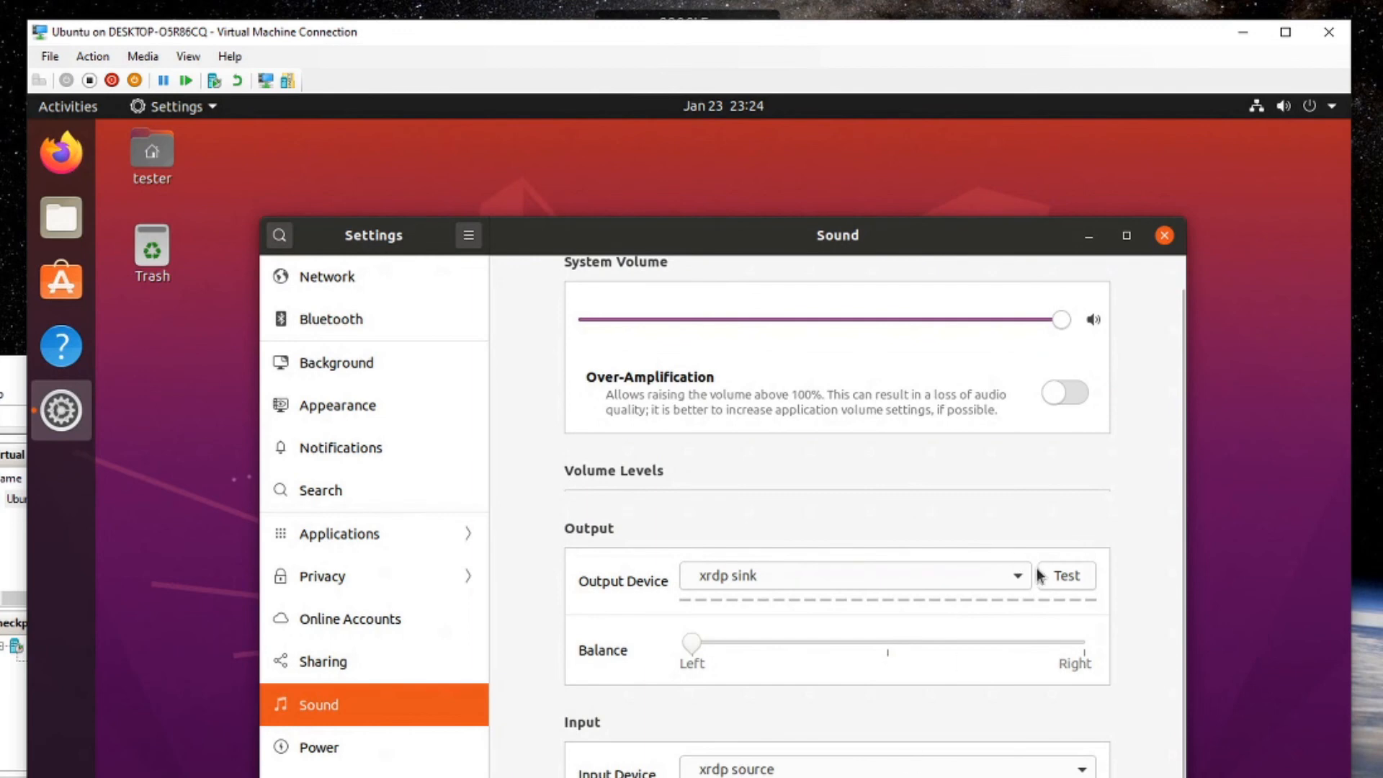
click(1065, 576)
click(570, 556)
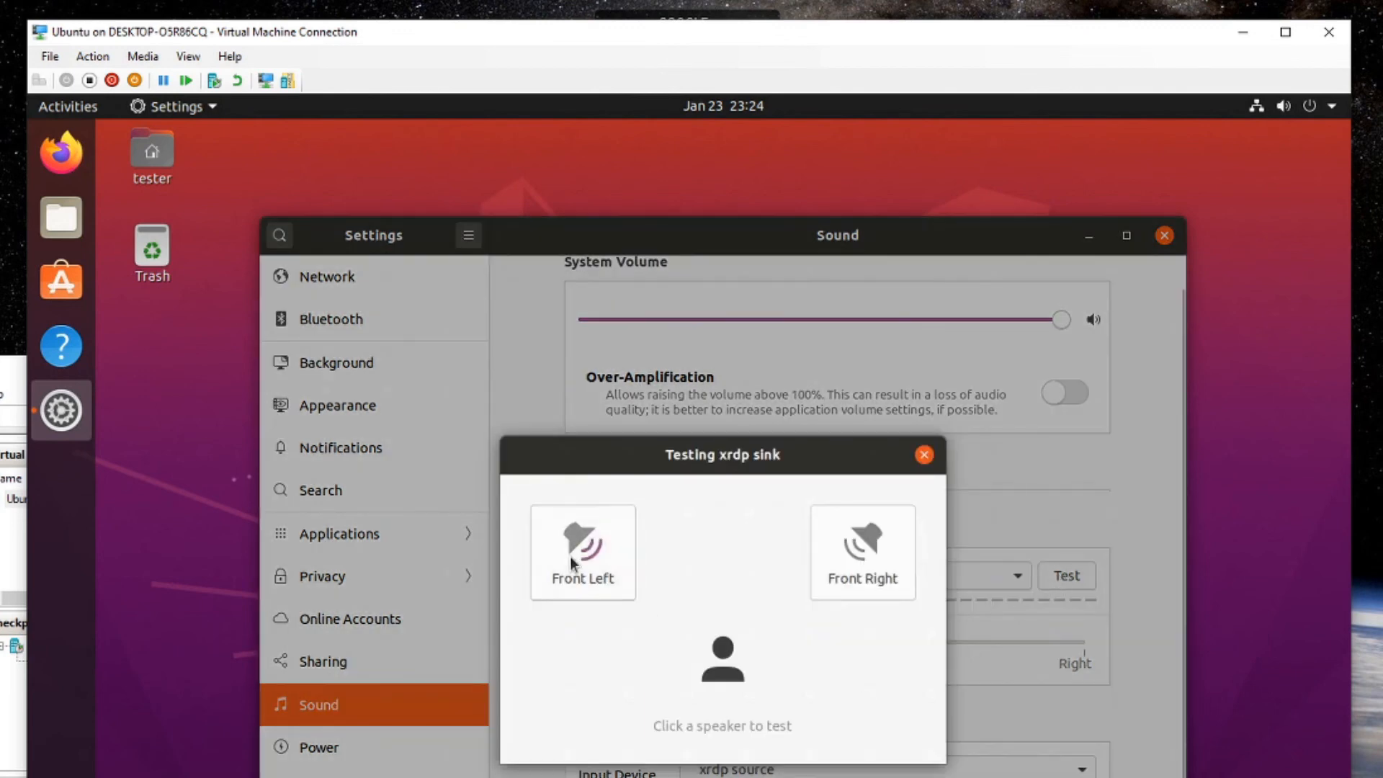
click(924, 455)
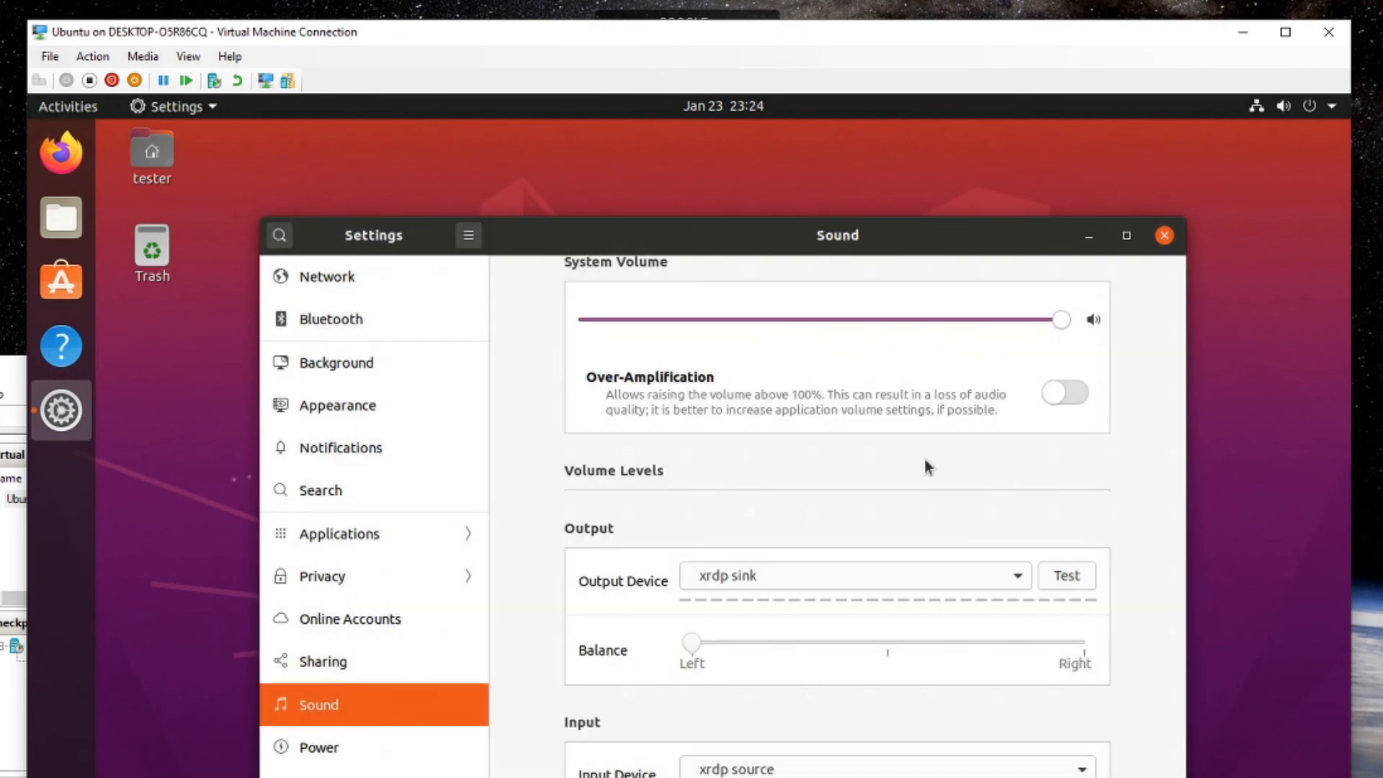
click(1163, 235)
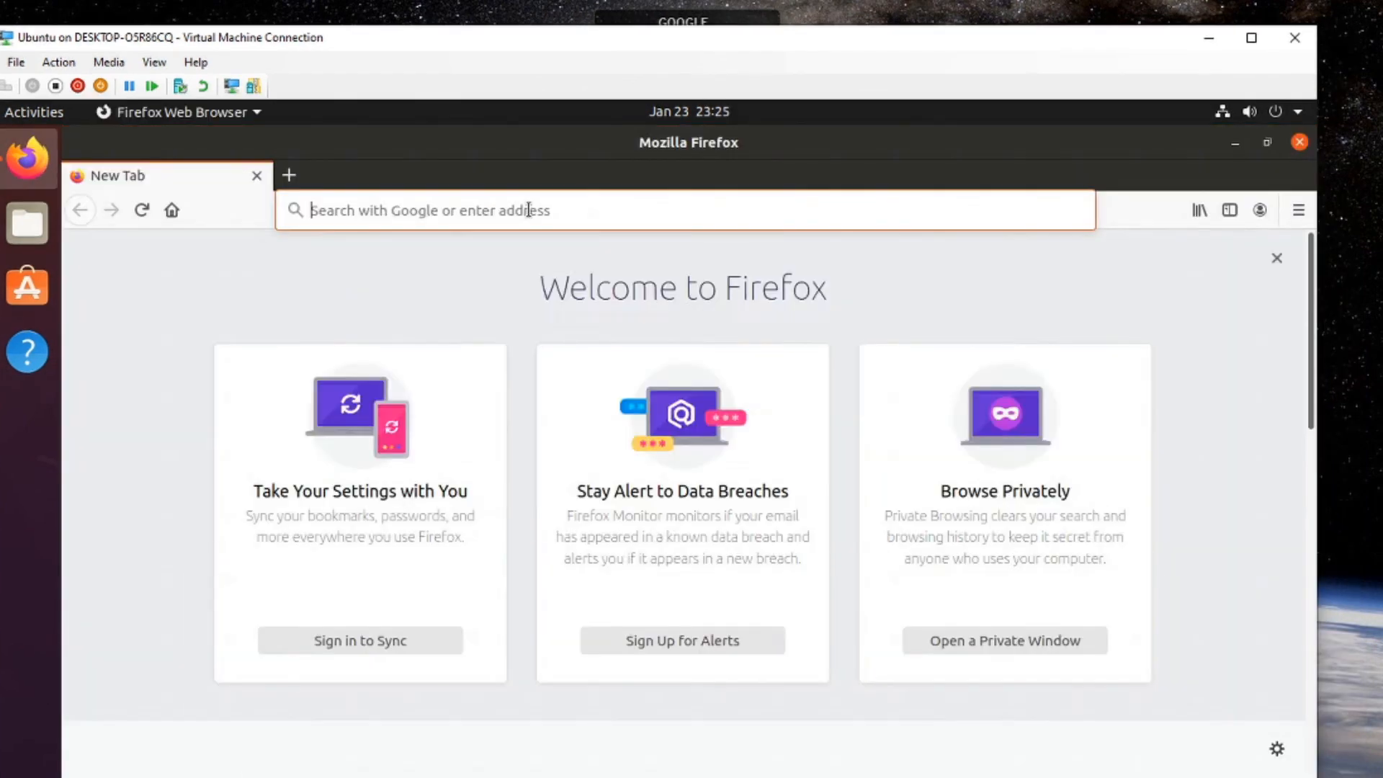
Search 'youtube' from the Firefox address bar and open the YouTube site.
click(562, 203)
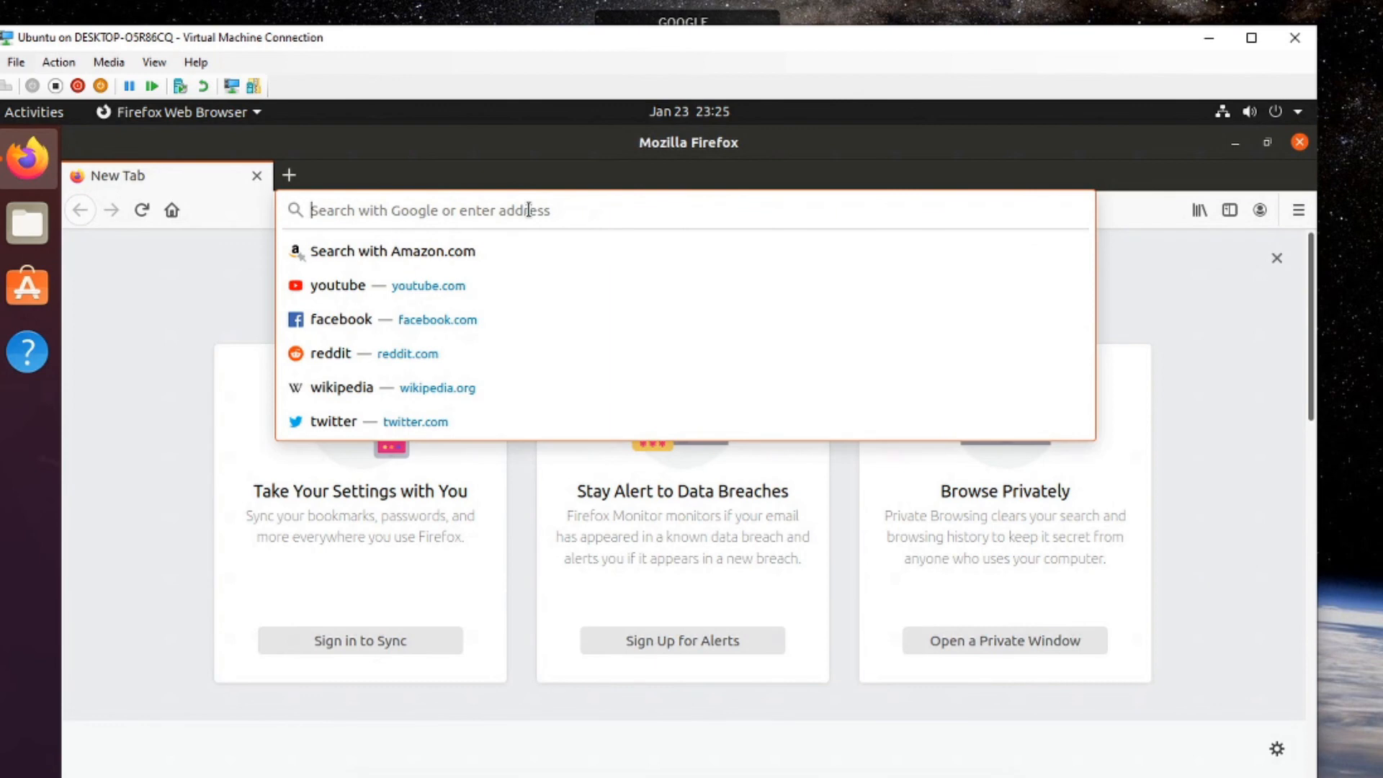
text(youtube)
key(Return)
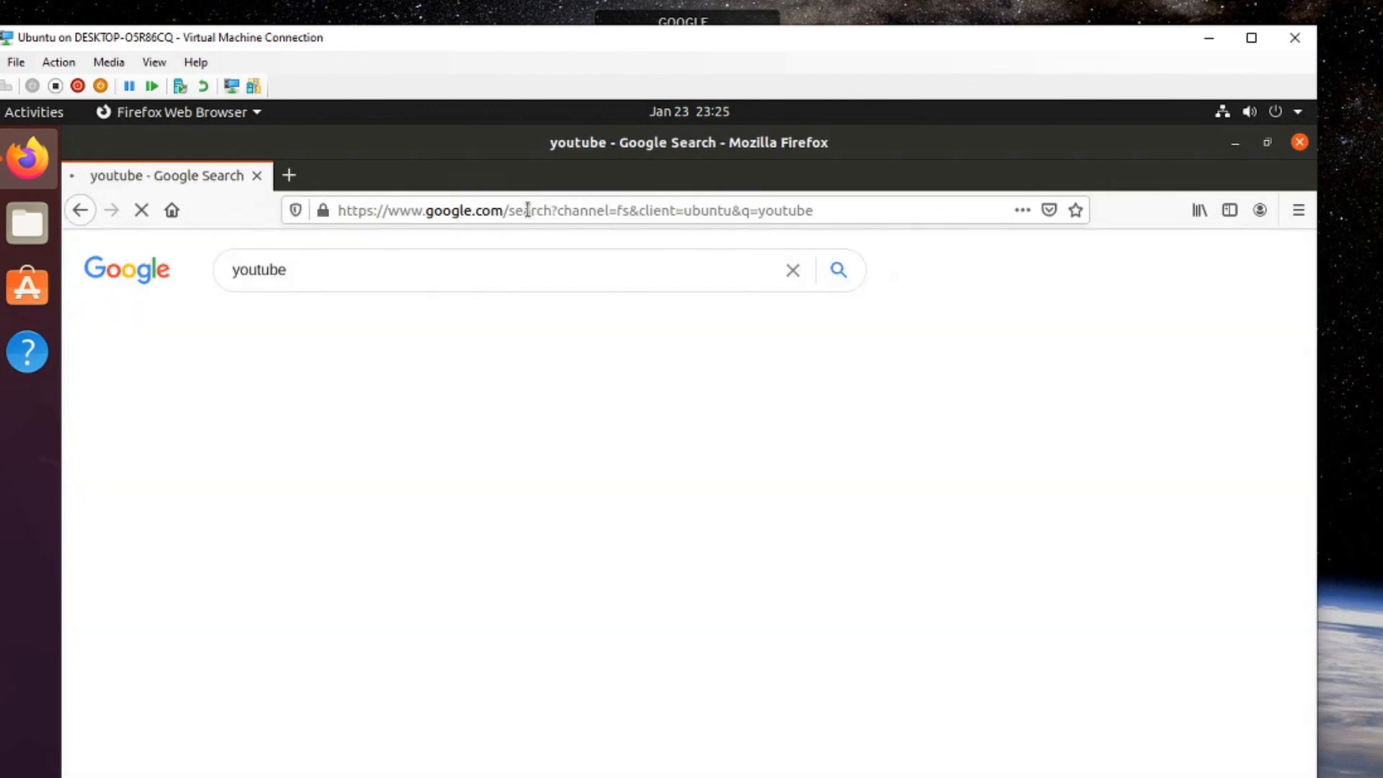
click(292, 427)
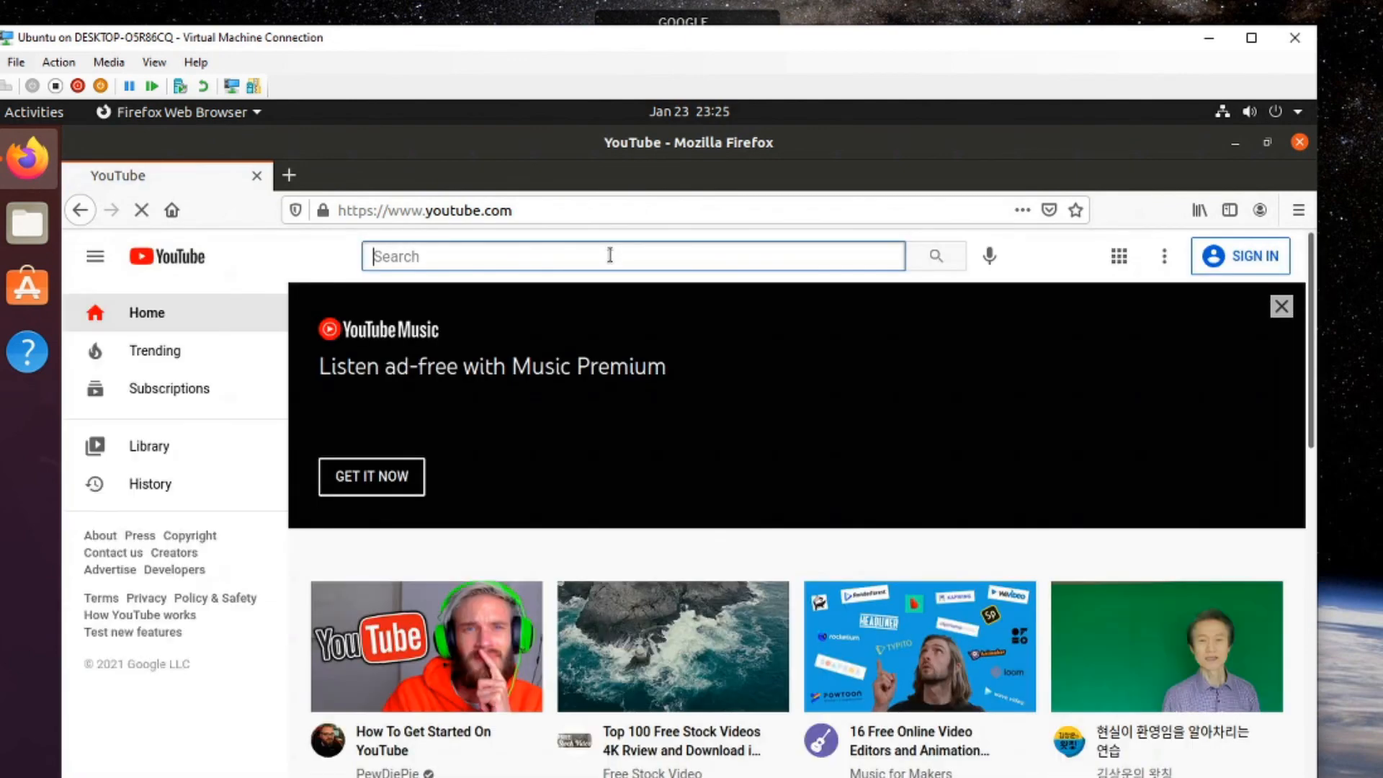
Search YouTube for 'free video for youtube', open the free HD playlist, and raise the volume.
text(free video)
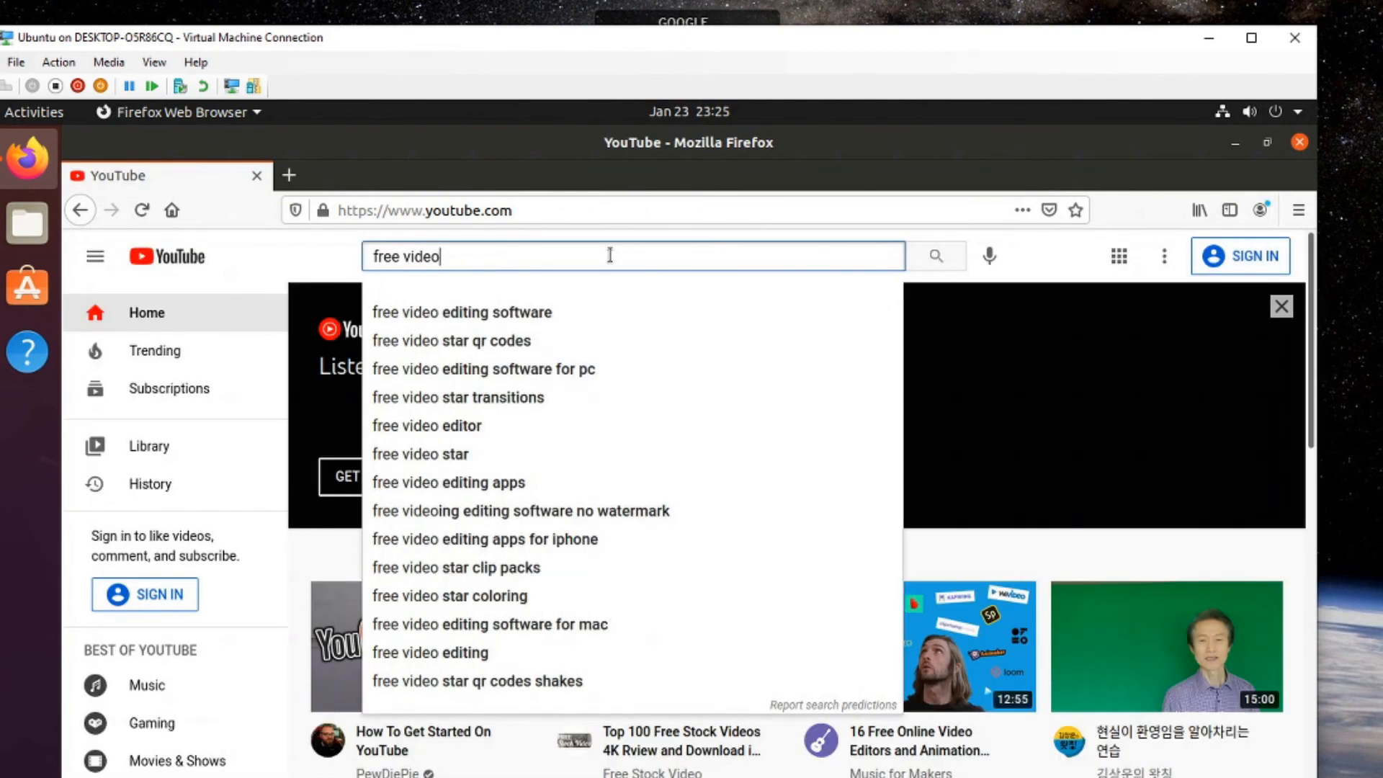
text( for youtube)
key(Return)
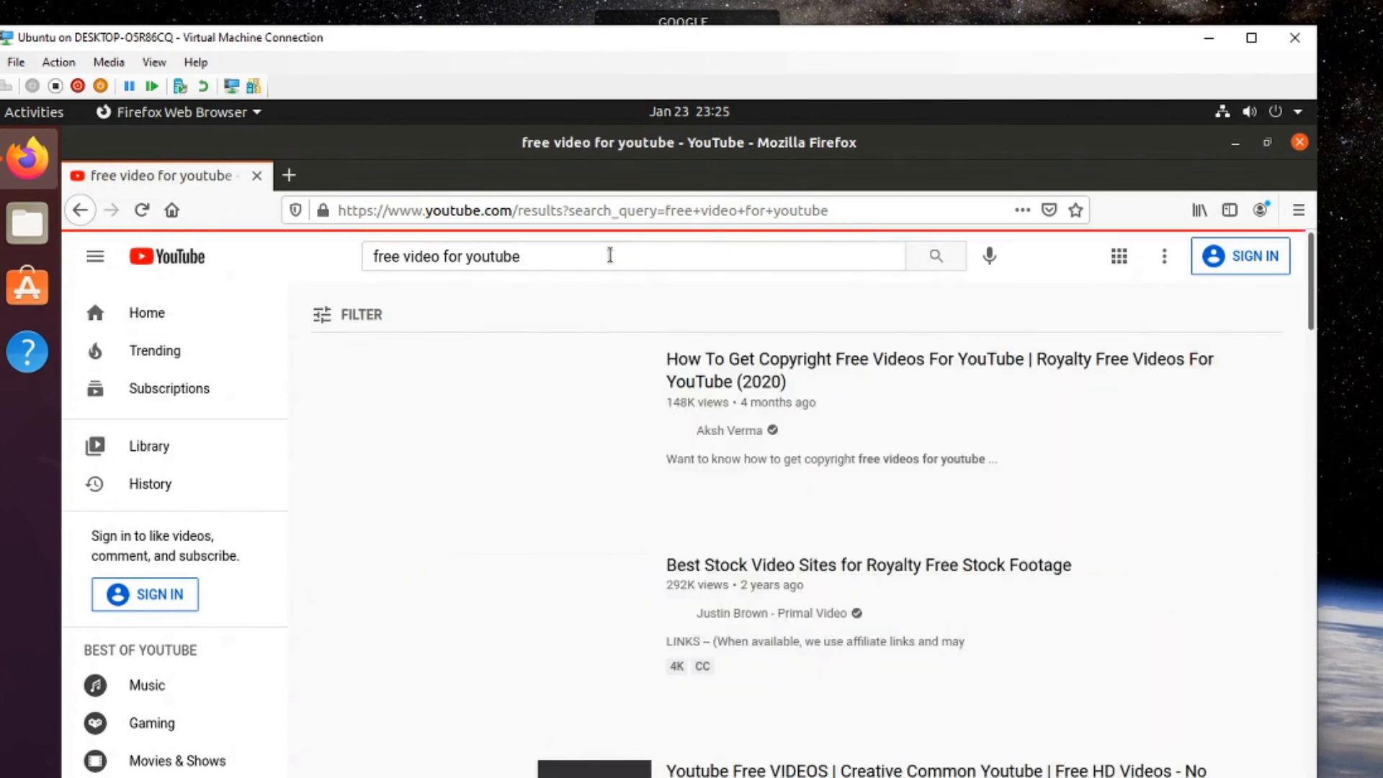
scroll(792, 627, down, 3)
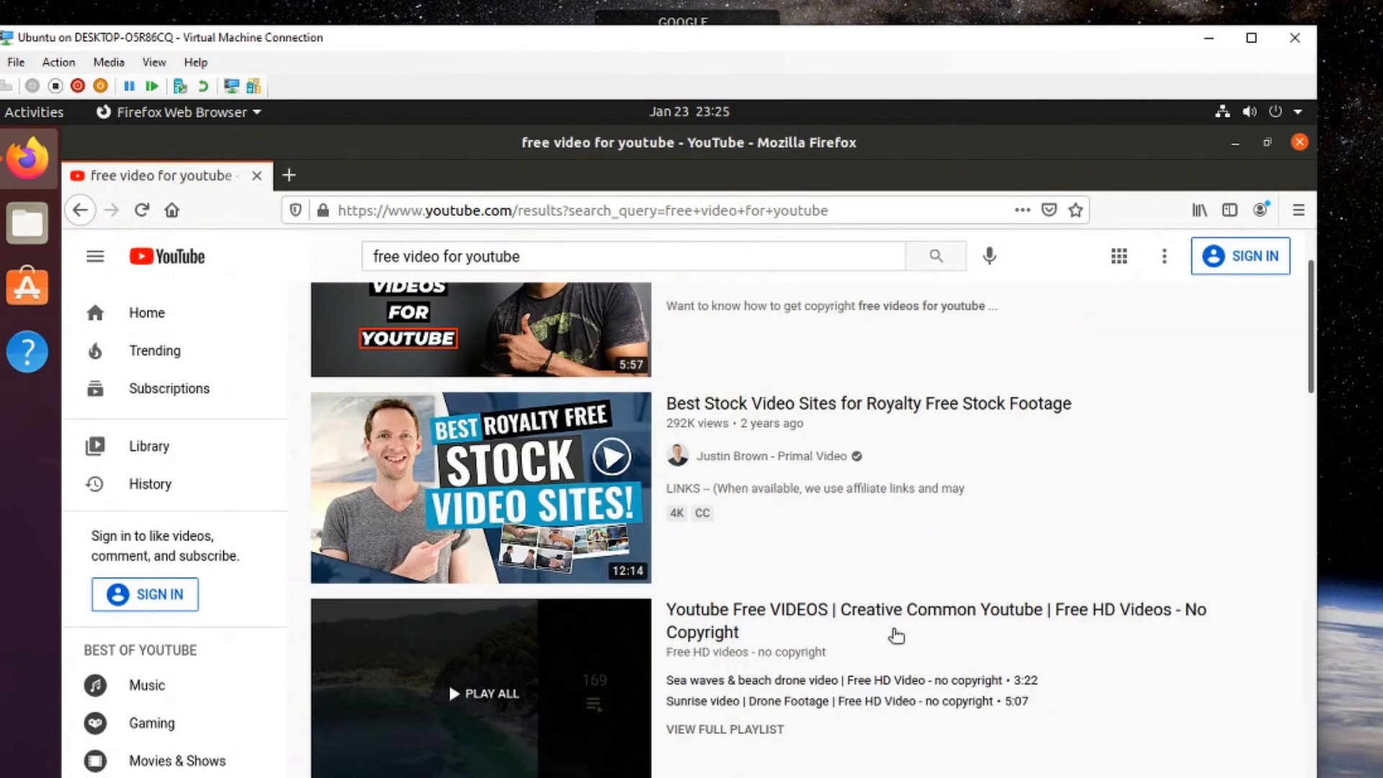
click(899, 620)
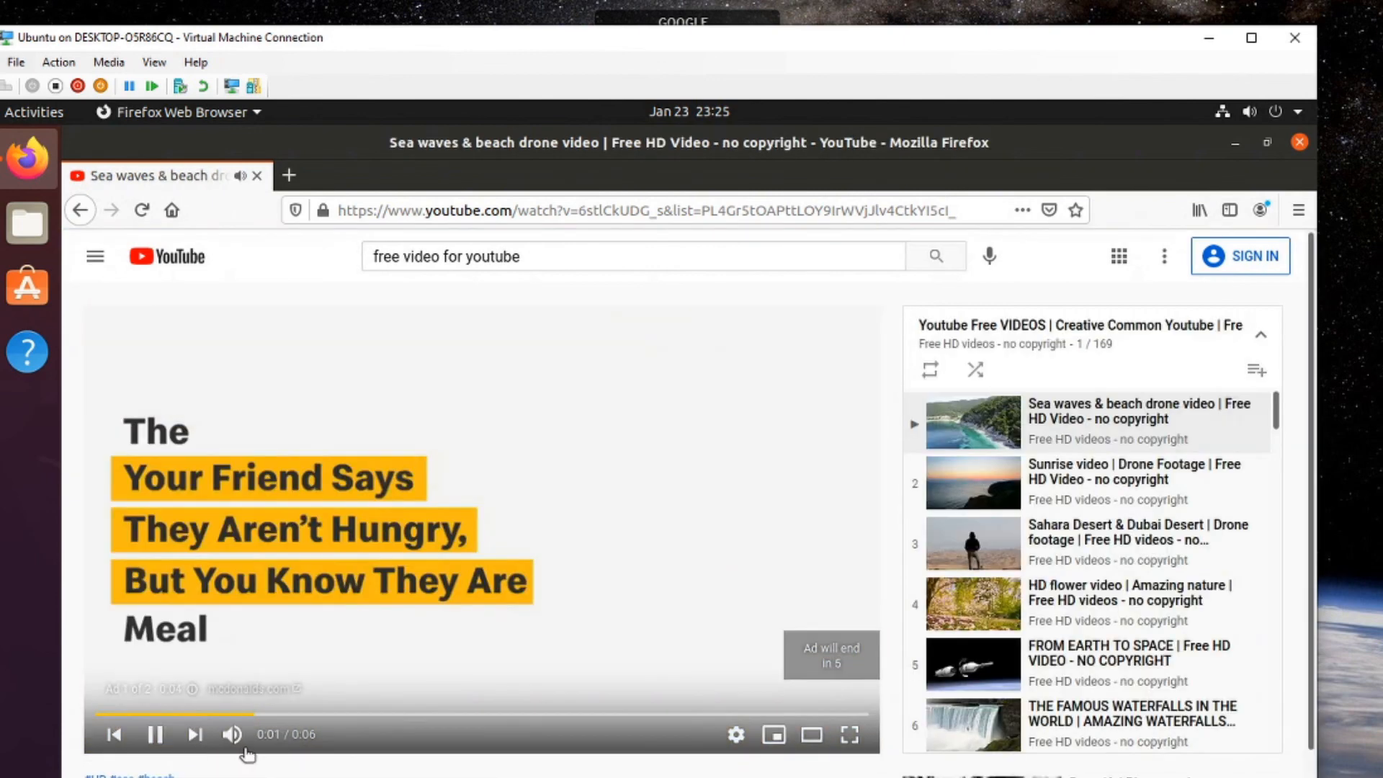
click(237, 742)
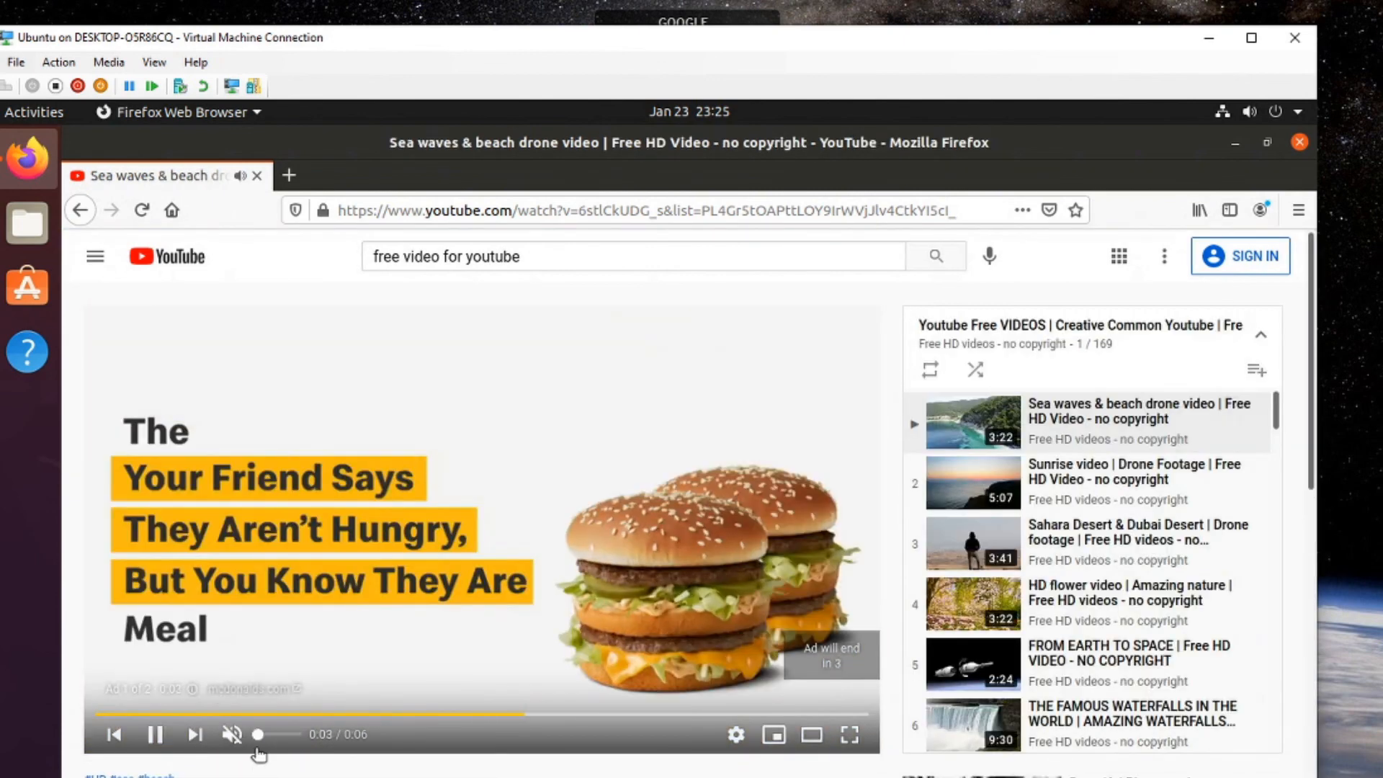
drag(258, 741, 271, 740)
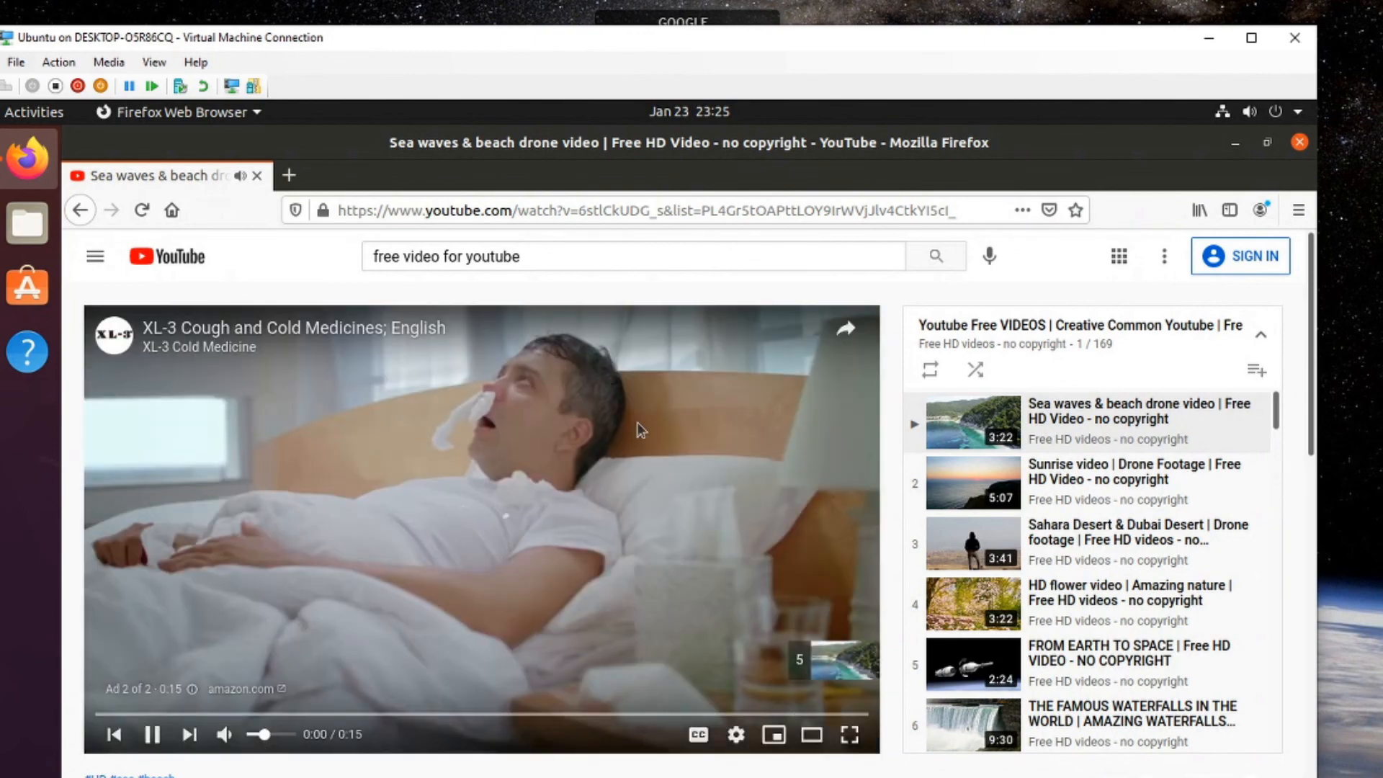
key(super)
Open Settings and play a test sound through the xrdp sink output.
text(s)
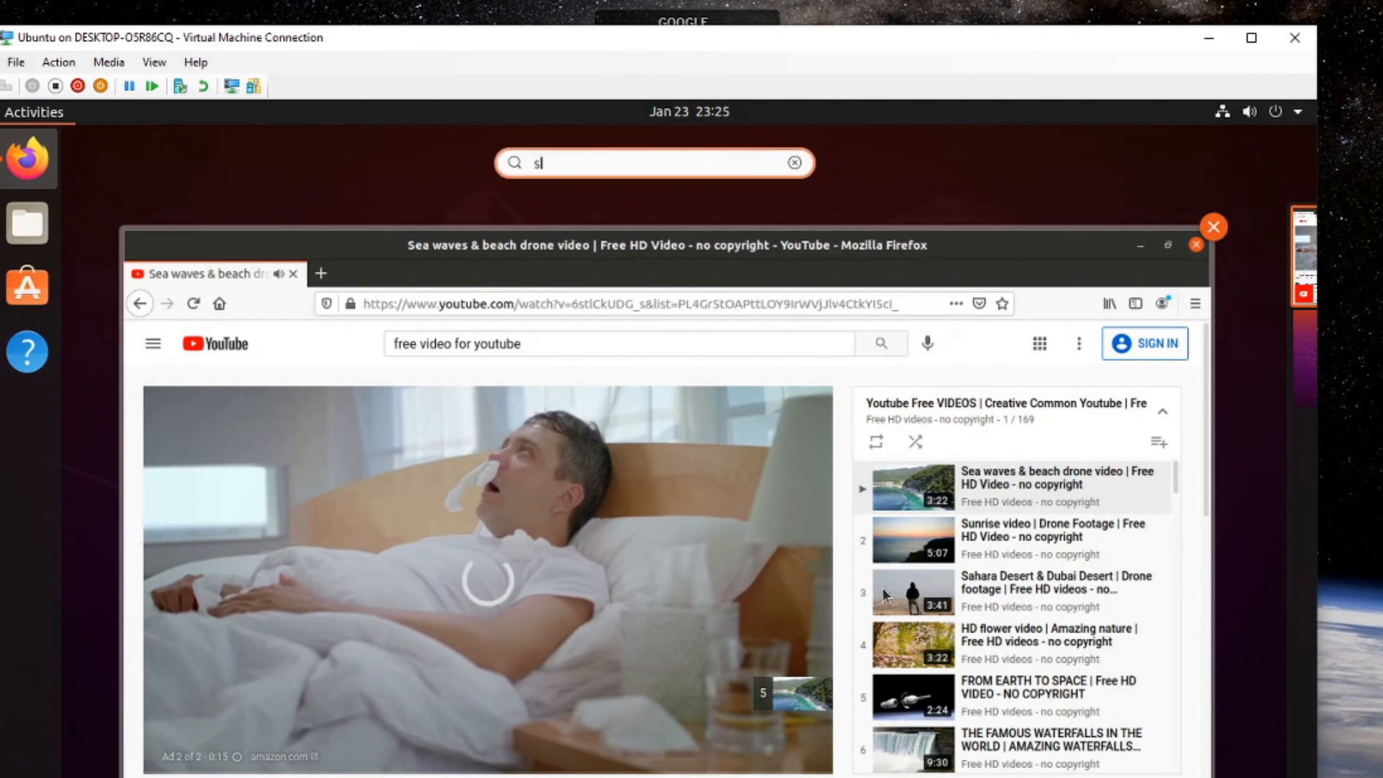
text(ettlings)
key(Return)
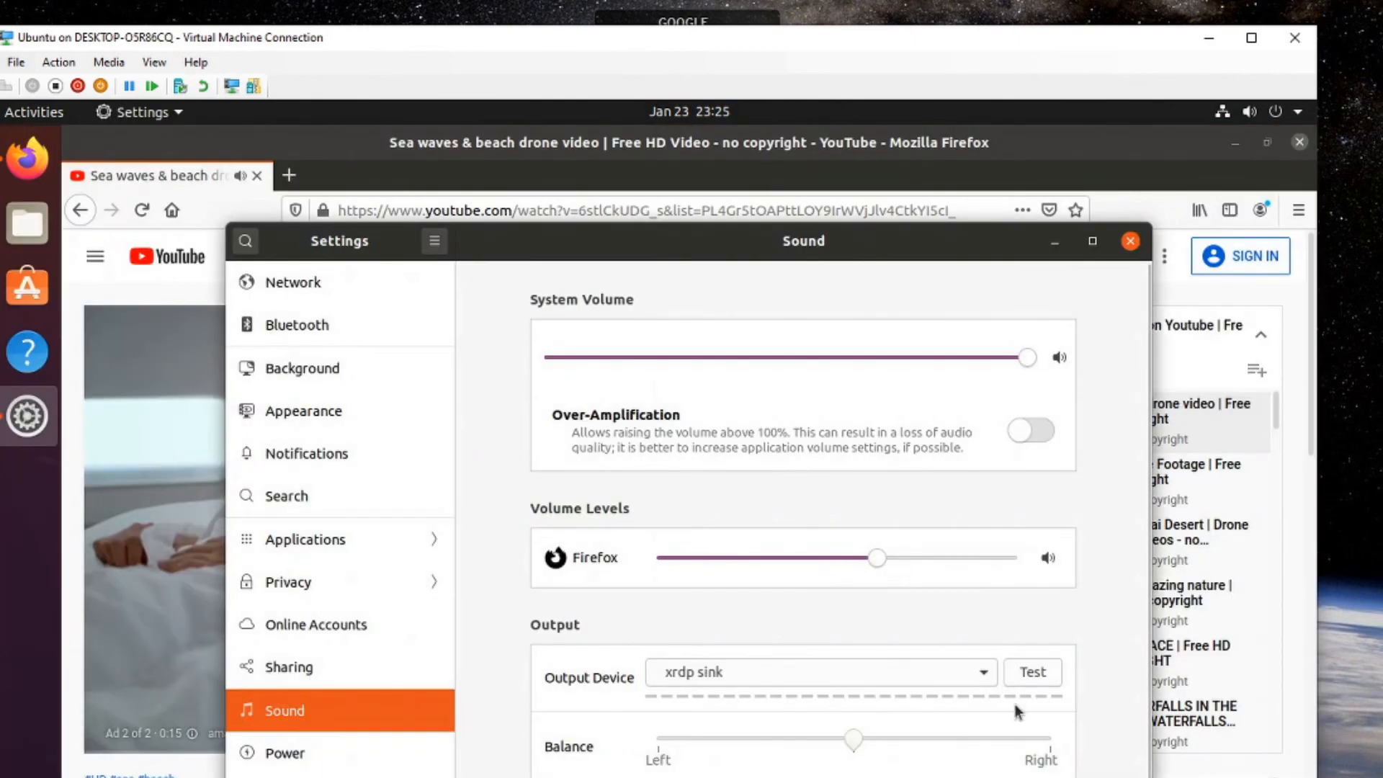
click(1030, 672)
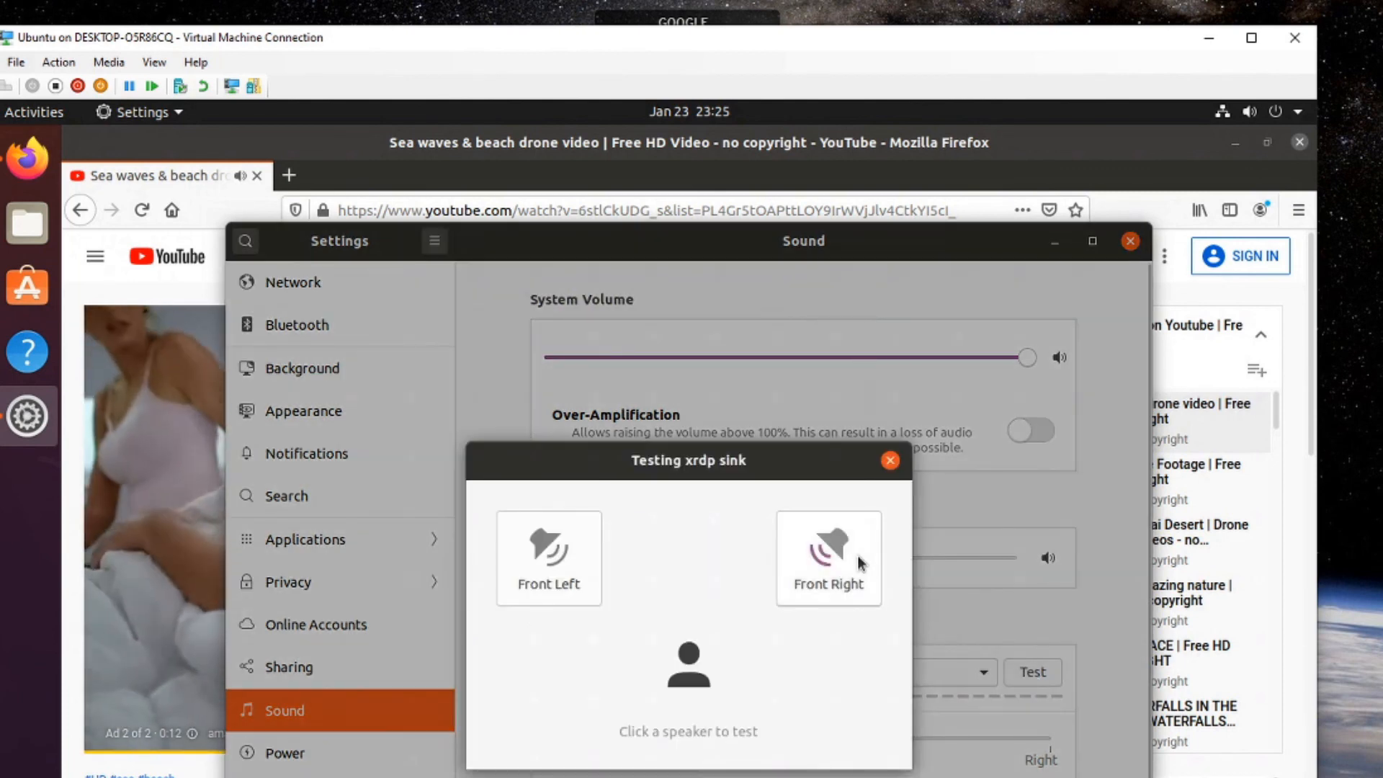
click(890, 460)
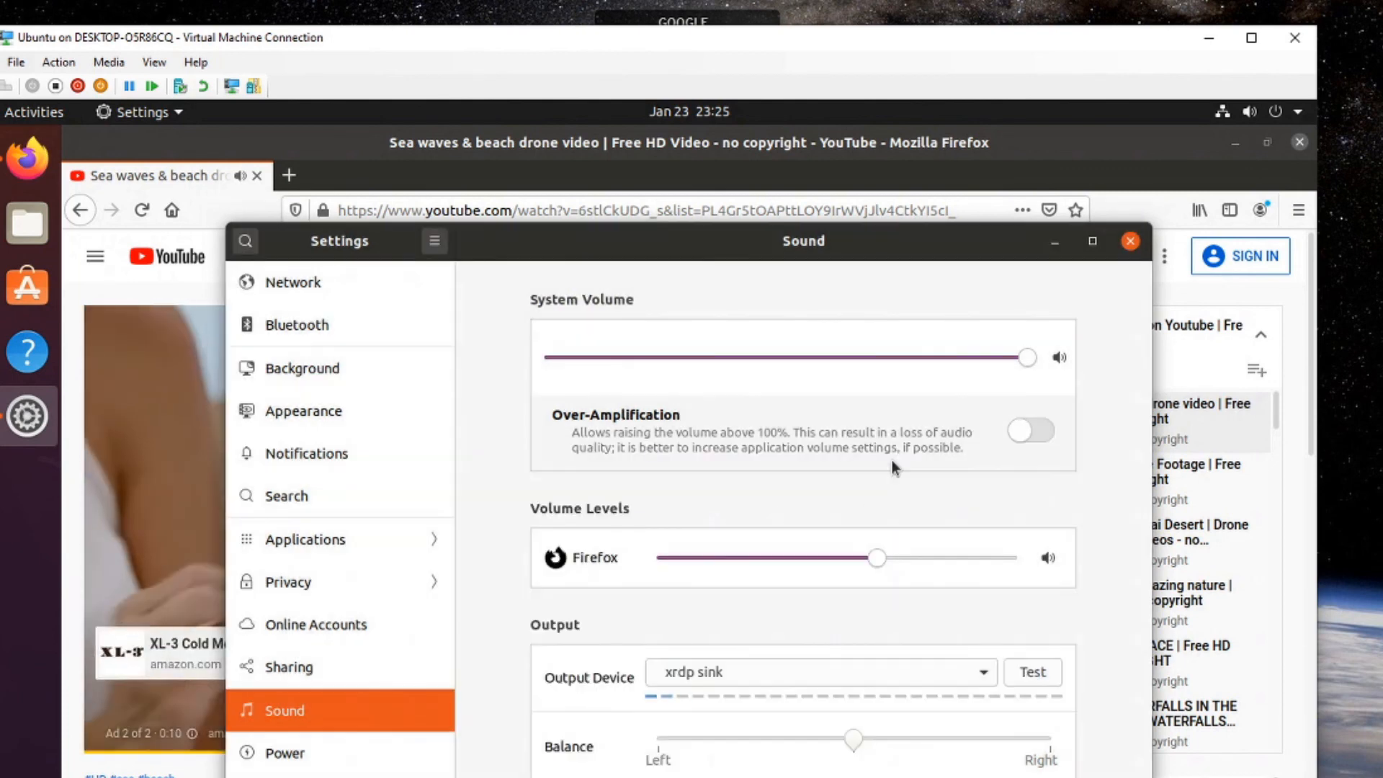
Slightly lower Firefox's application volume slider and close the Sound settings.
scroll(929, 698, down, 2)
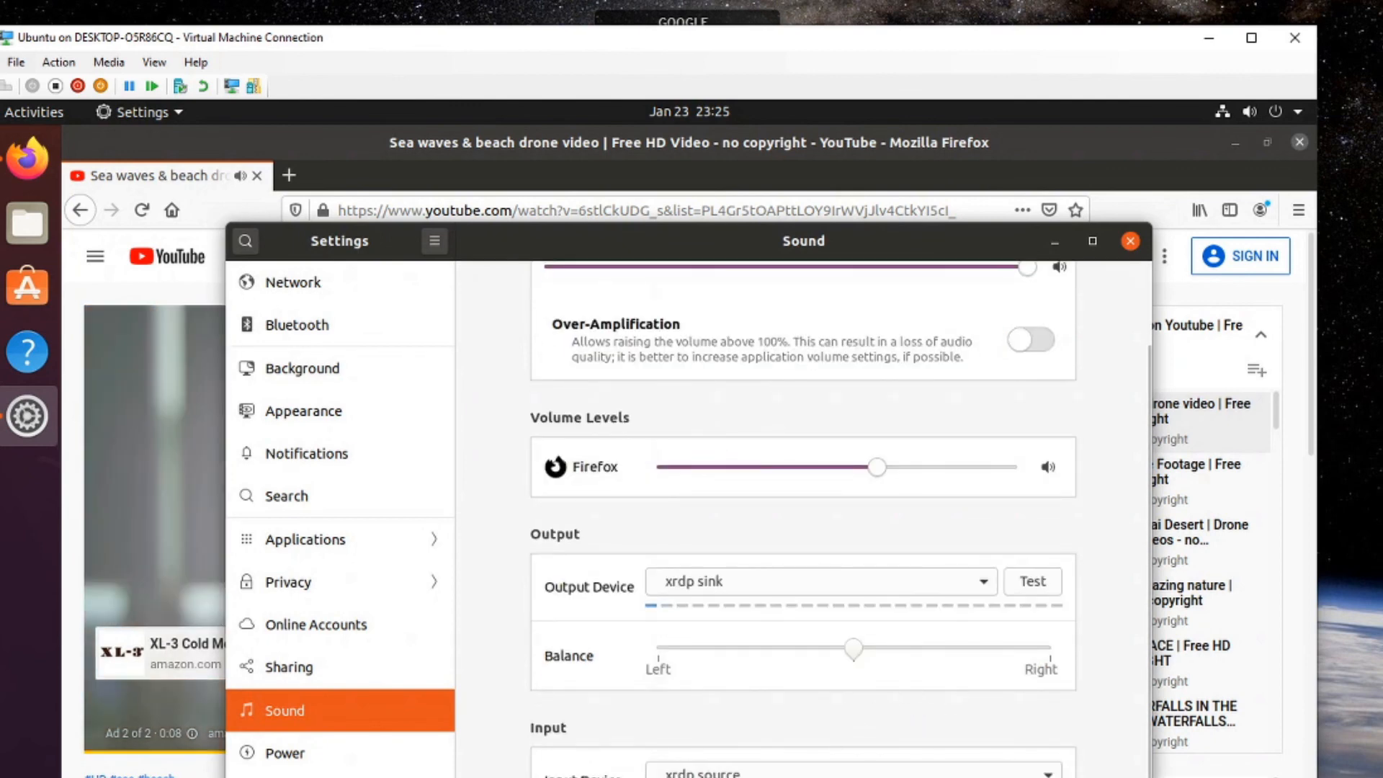
click(958, 467)
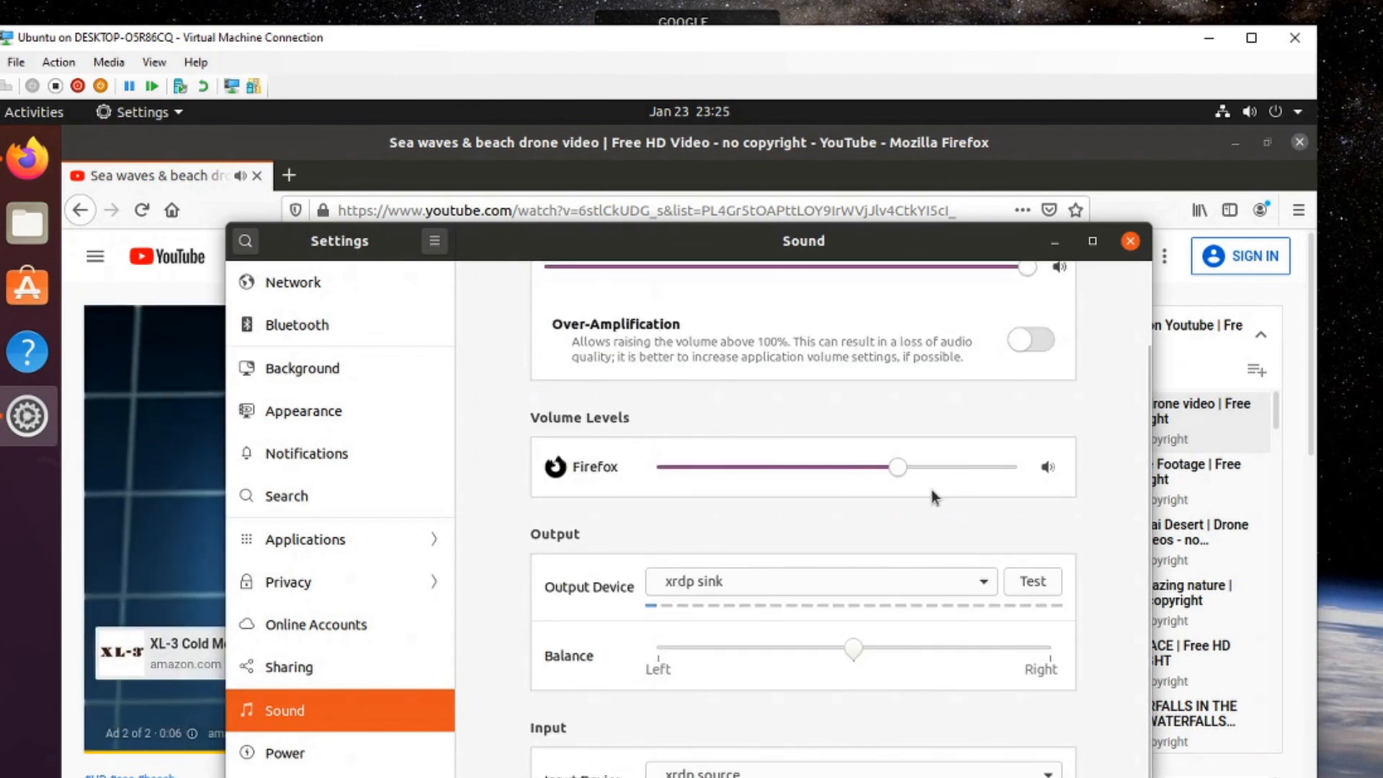
drag(890, 476, 833, 468)
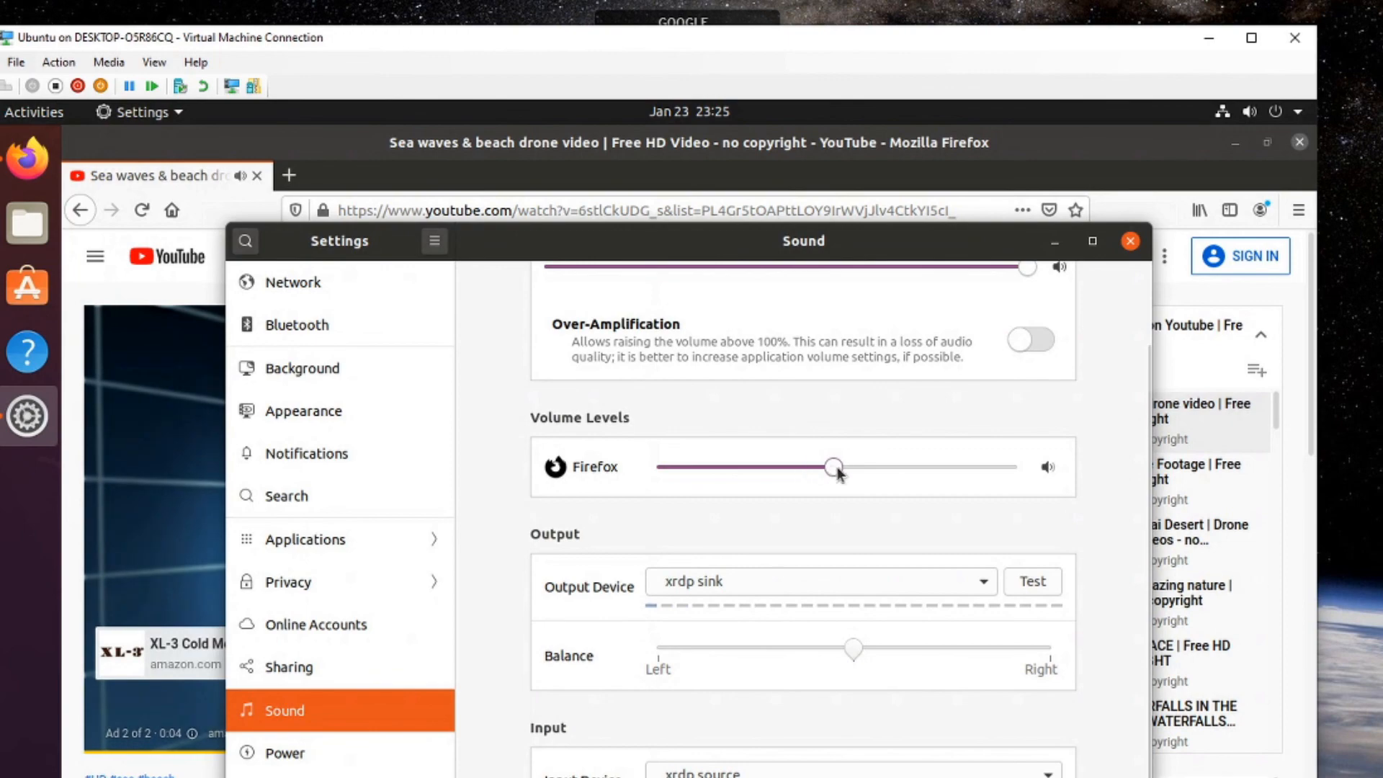
scroll(839, 461, up, 2)
click(1130, 242)
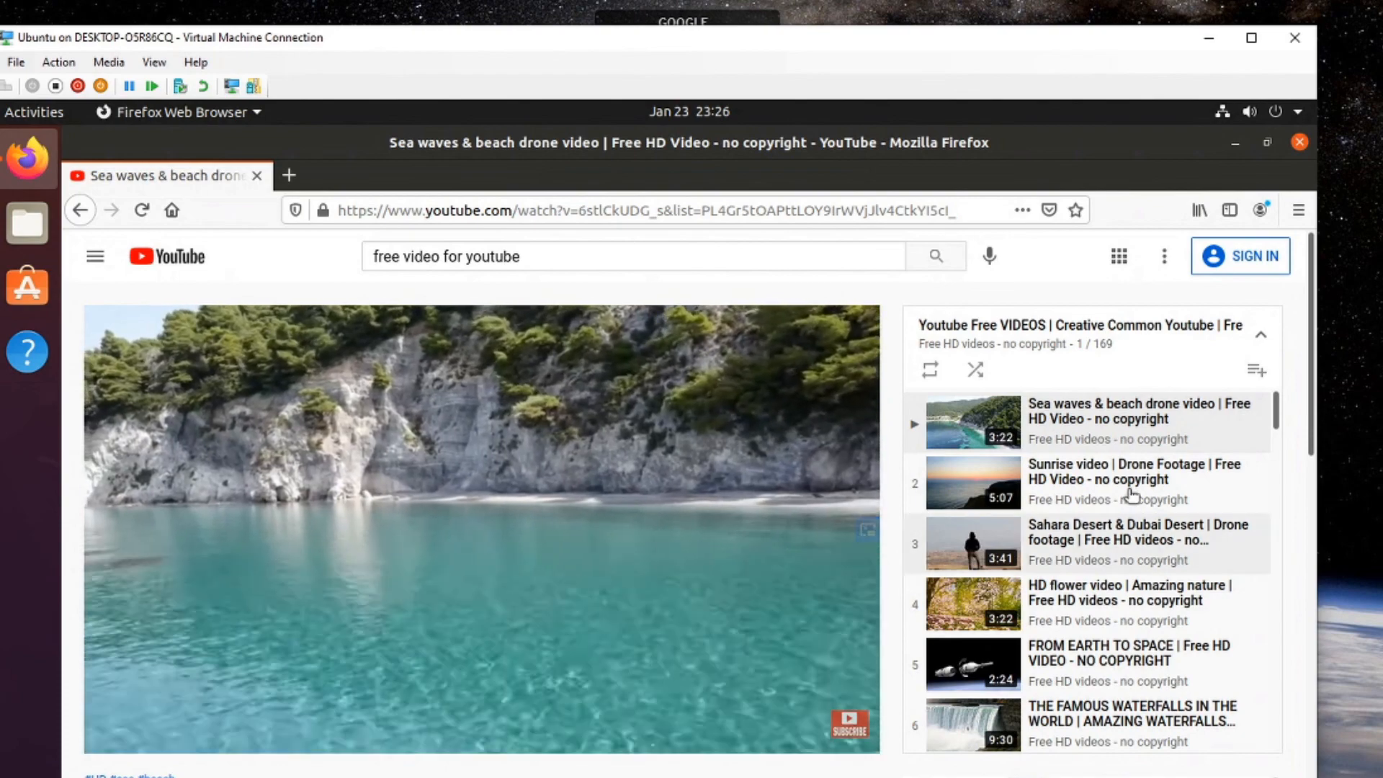
Scroll the playlist panel down and back up, then quit Firefox.
scroll(1129, 486, down, 3)
scroll(1129, 486, down, 15)
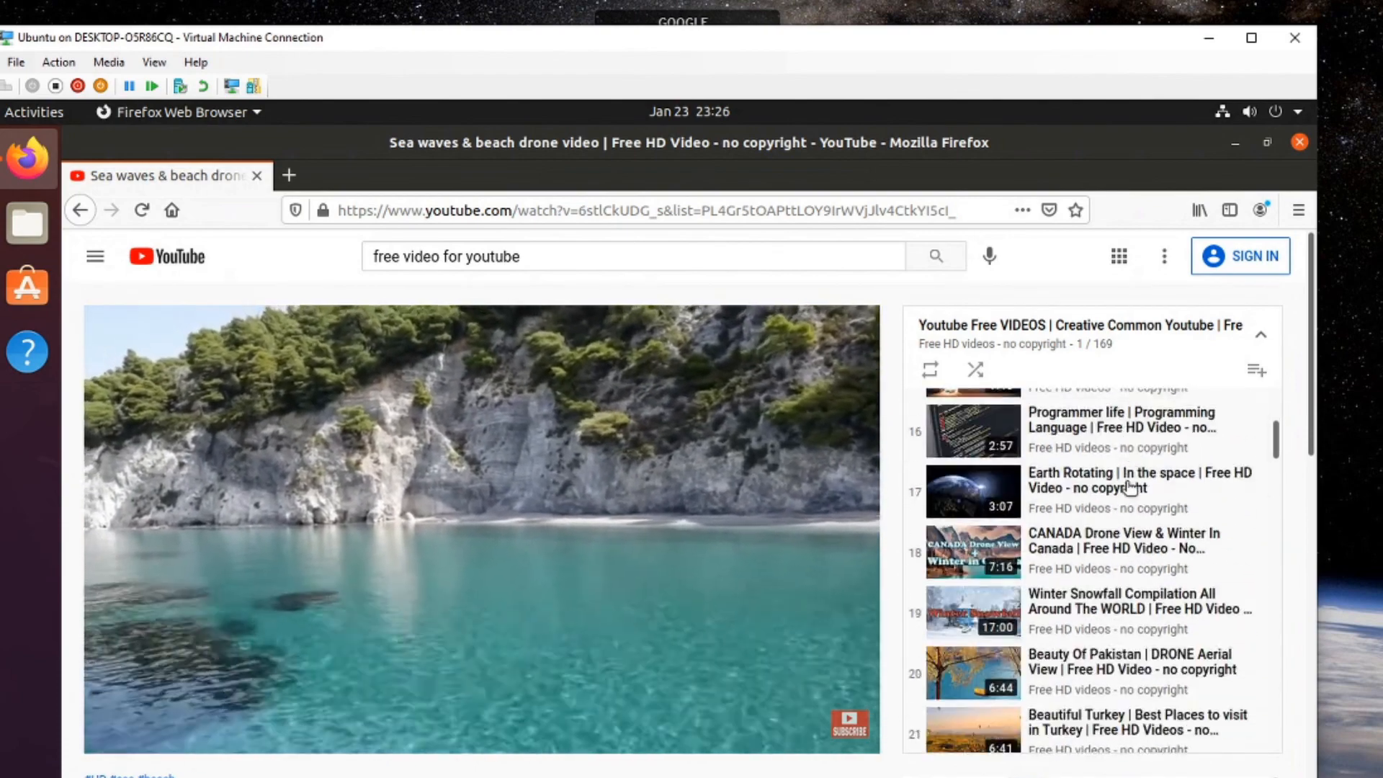
scroll(1129, 486, up, 15)
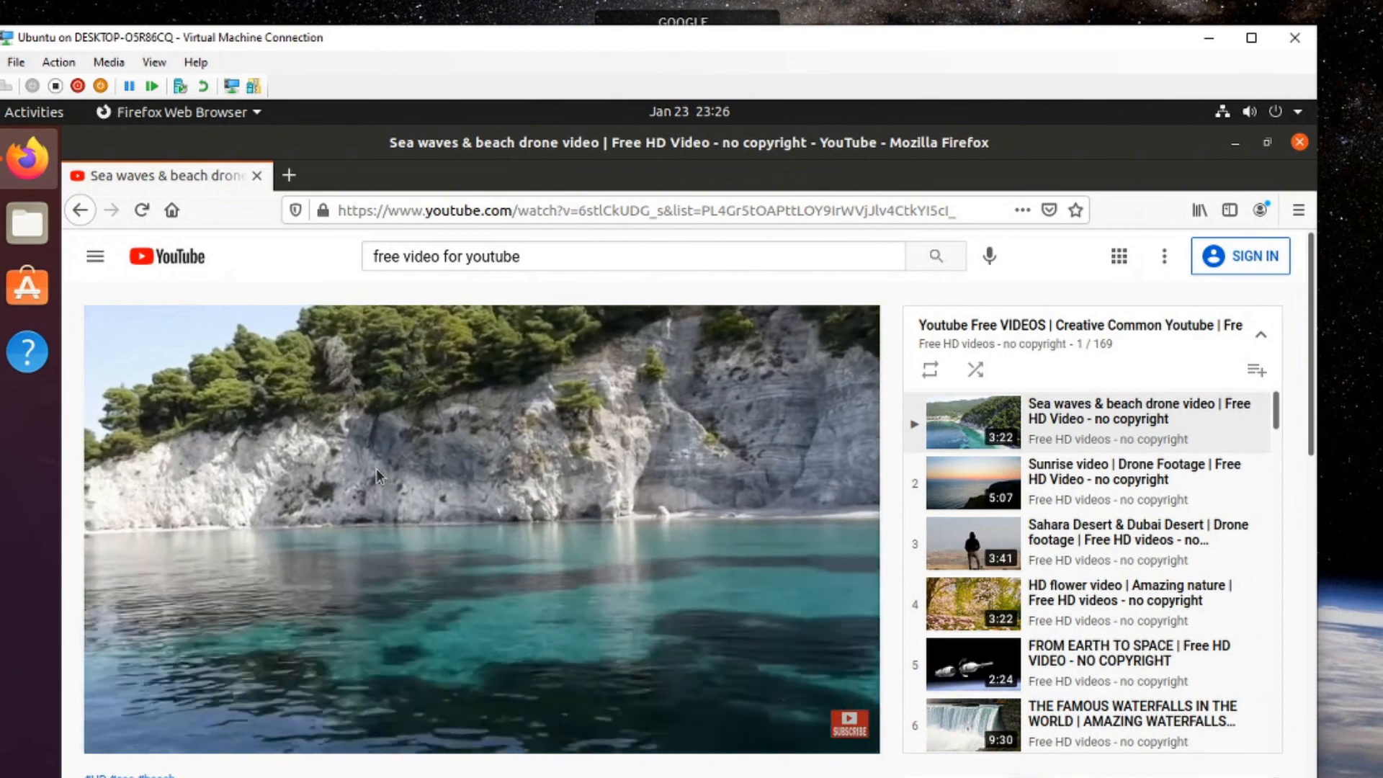
click(1299, 143)
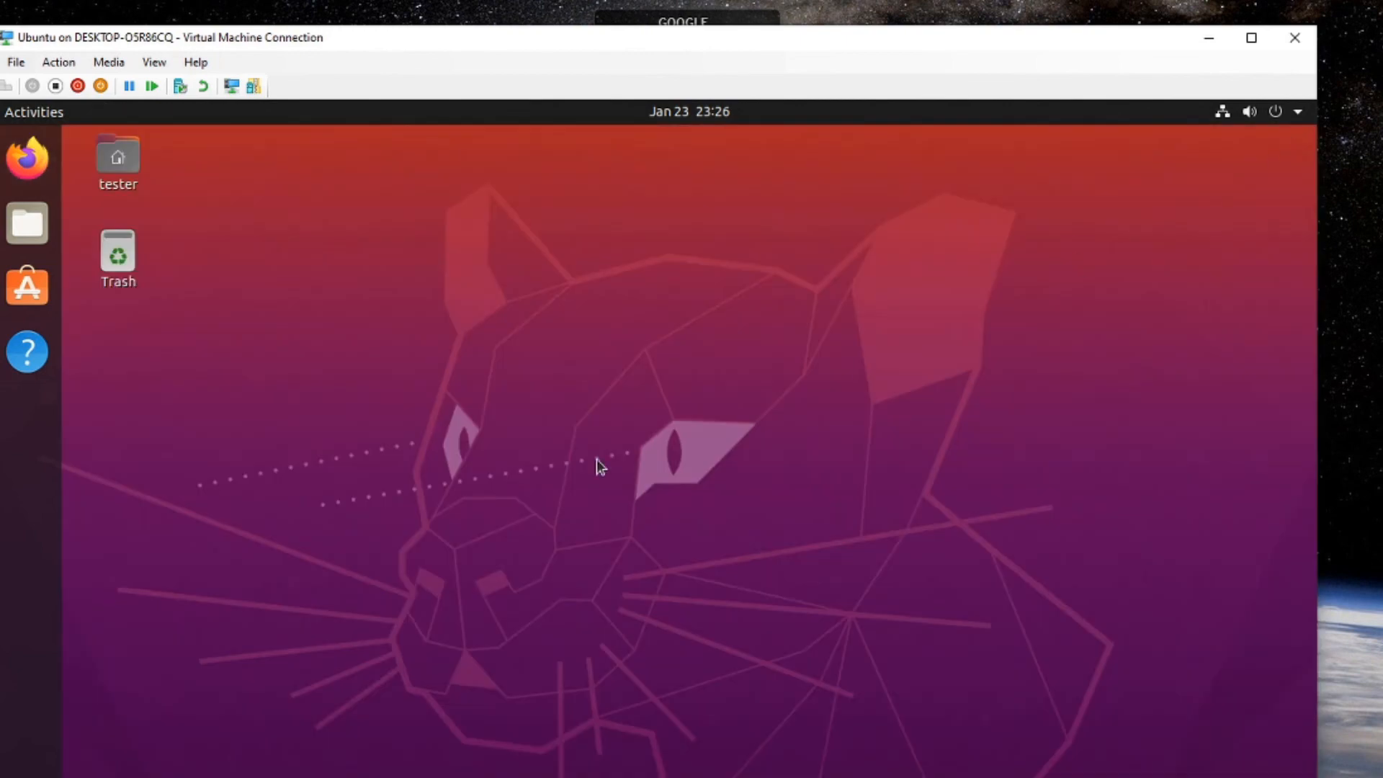
Open the tester home folder and browse Desktop, Downloads, Trash, floppy (cancelled), Pictures and Documents.
double_click(119, 173)
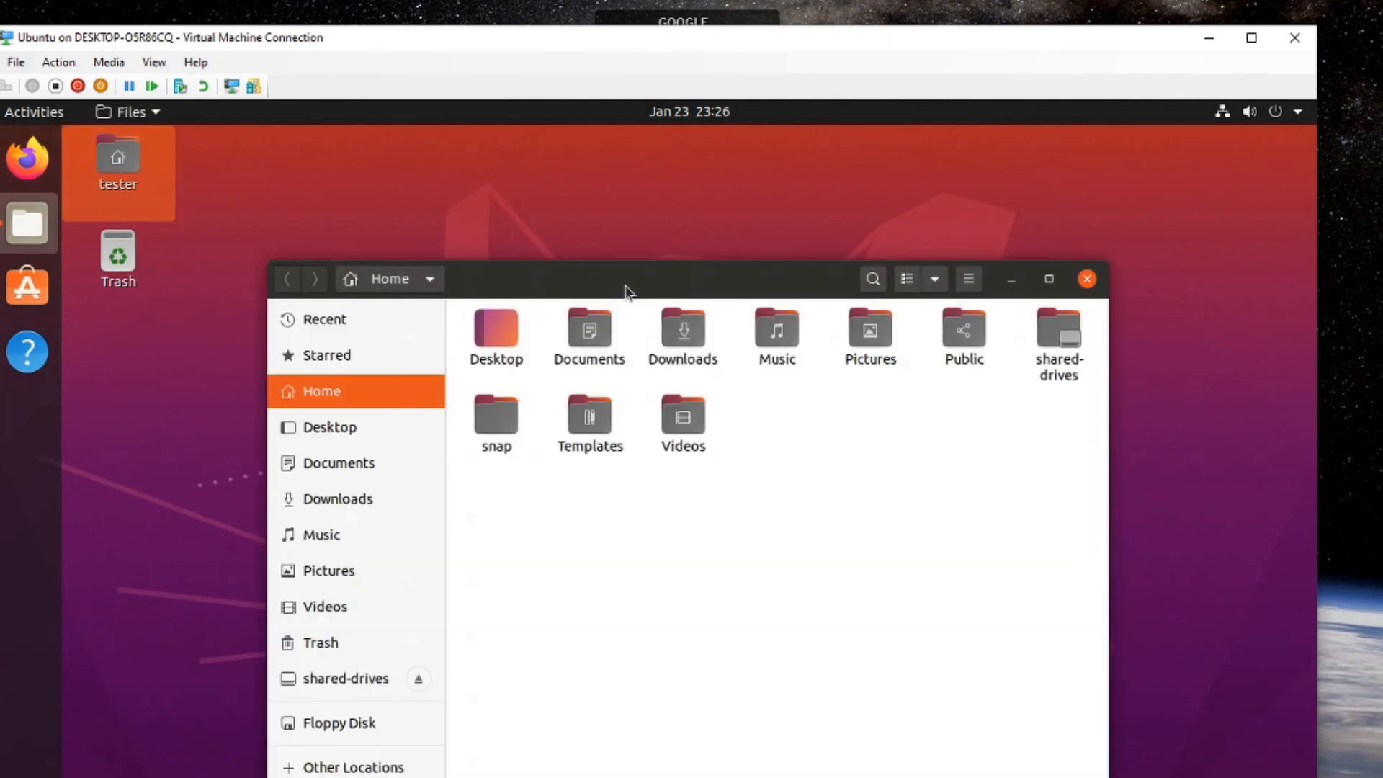
drag(627, 293, 537, 308)
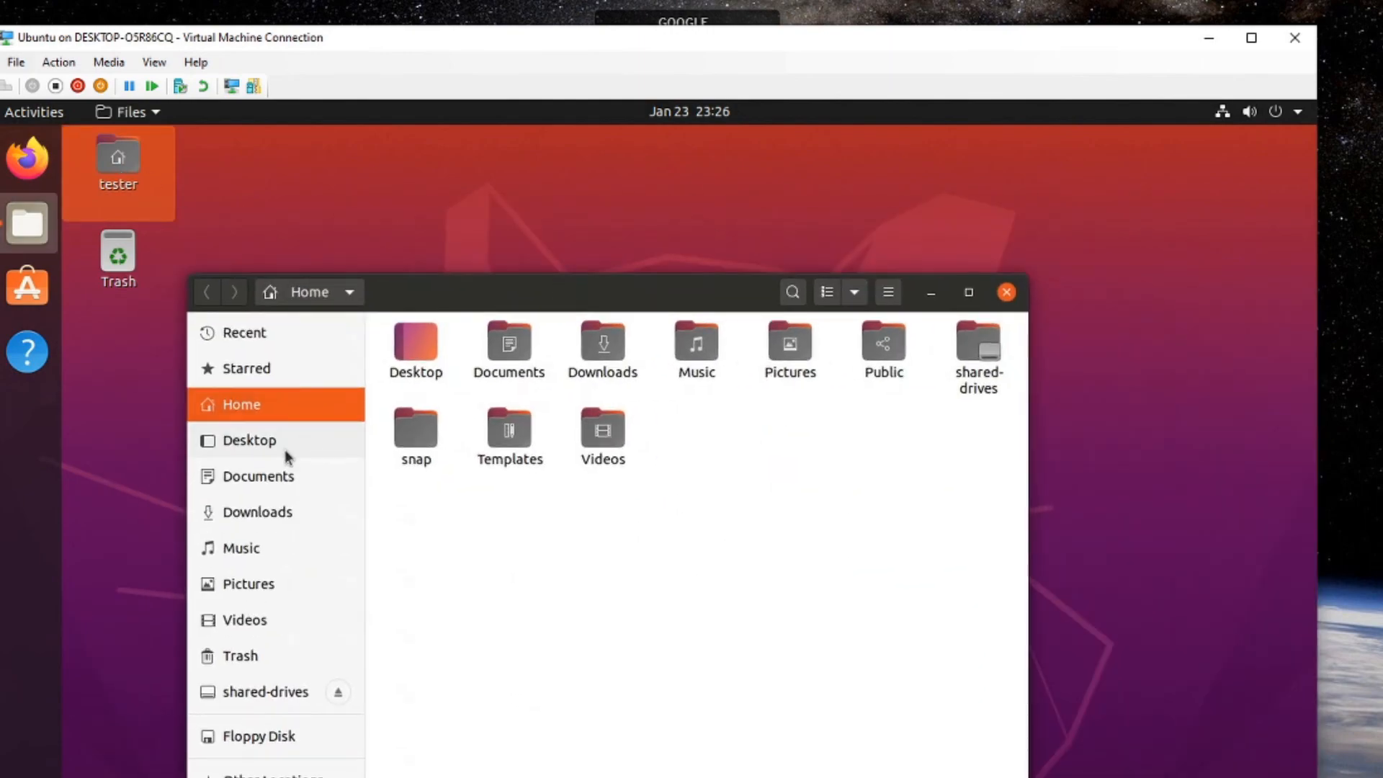
click(250, 440)
click(258, 512)
click(240, 655)
click(260, 735)
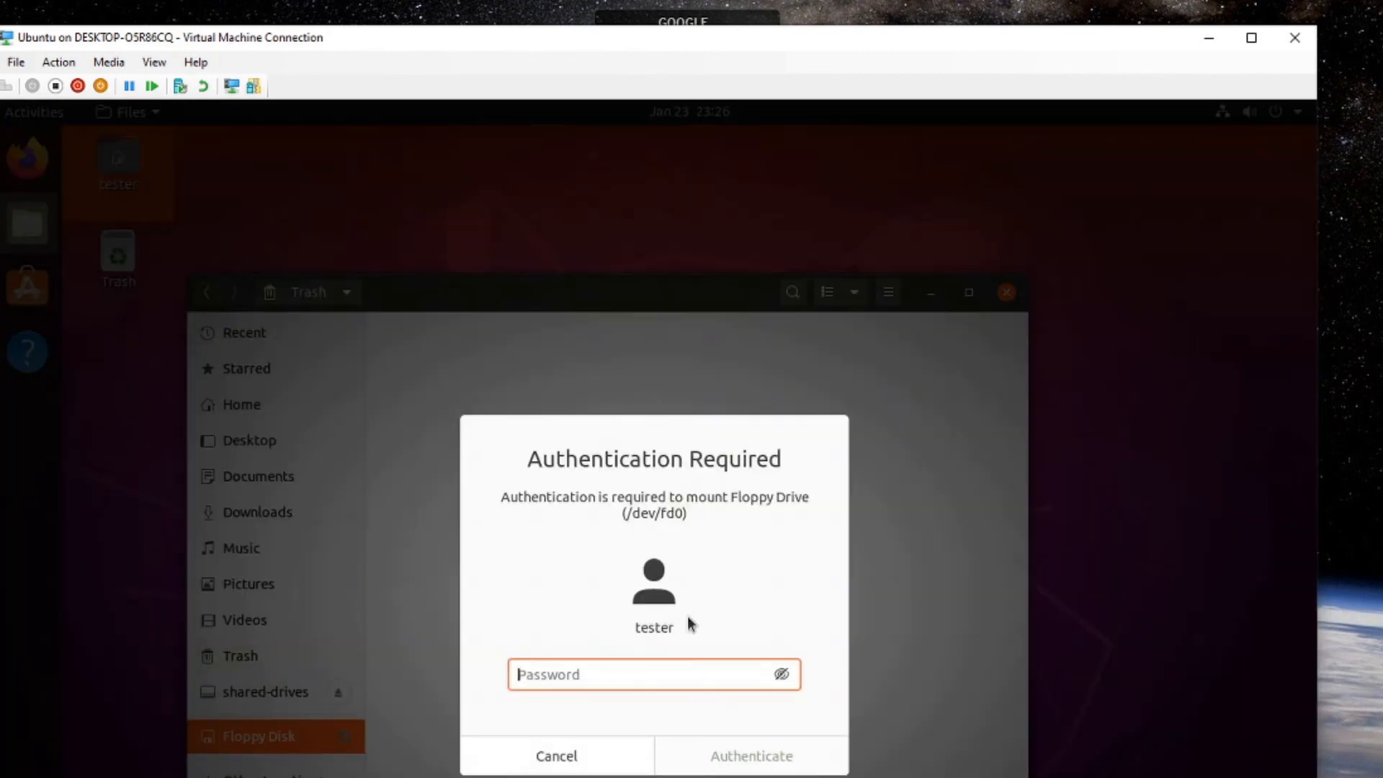
click(577, 756)
click(228, 596)
click(259, 511)
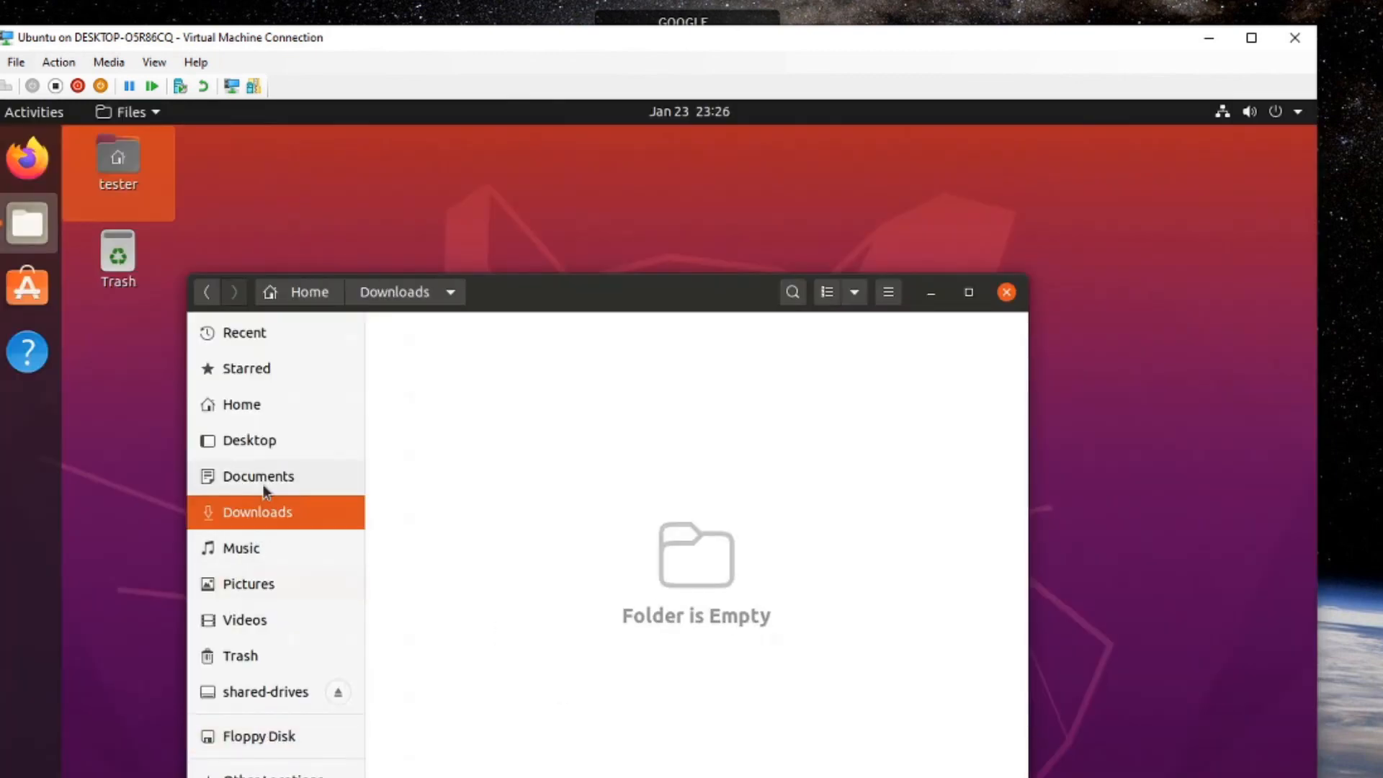
click(264, 492)
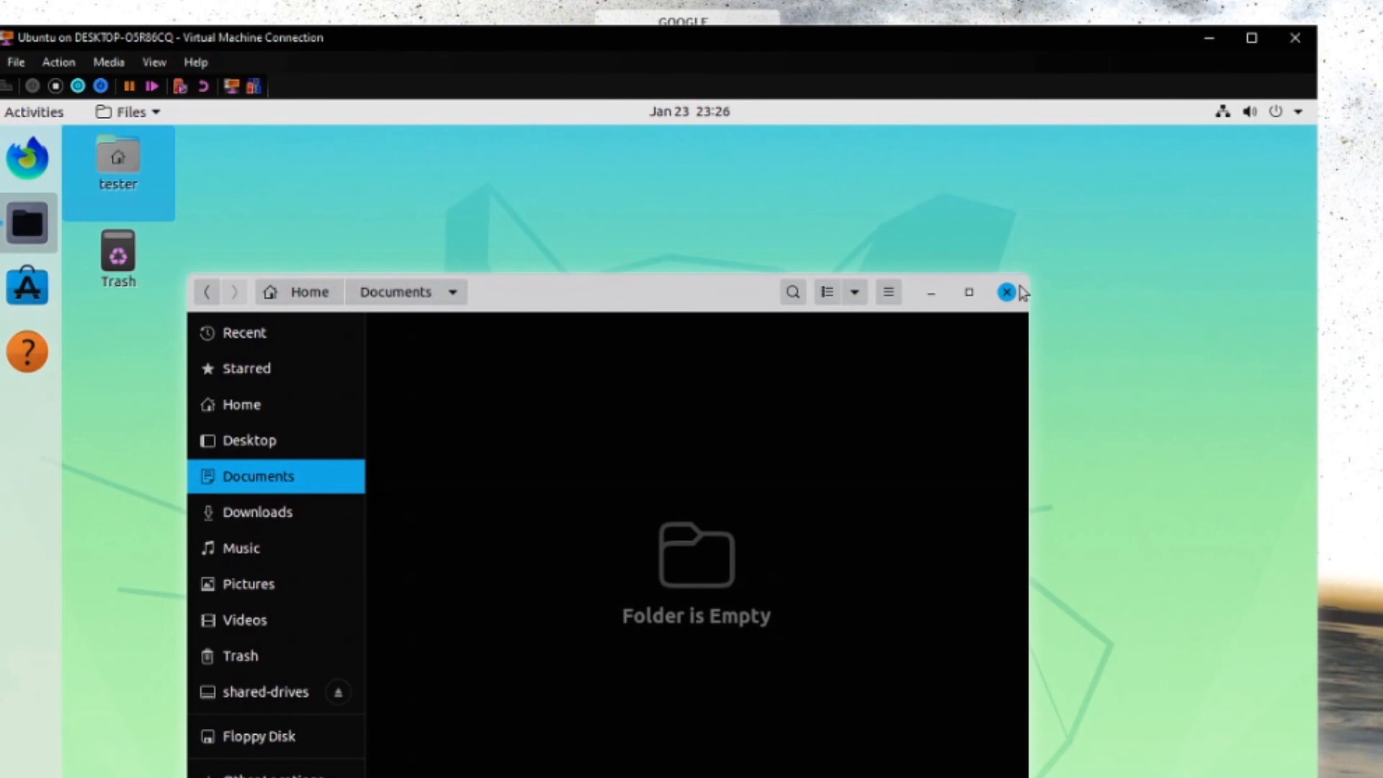